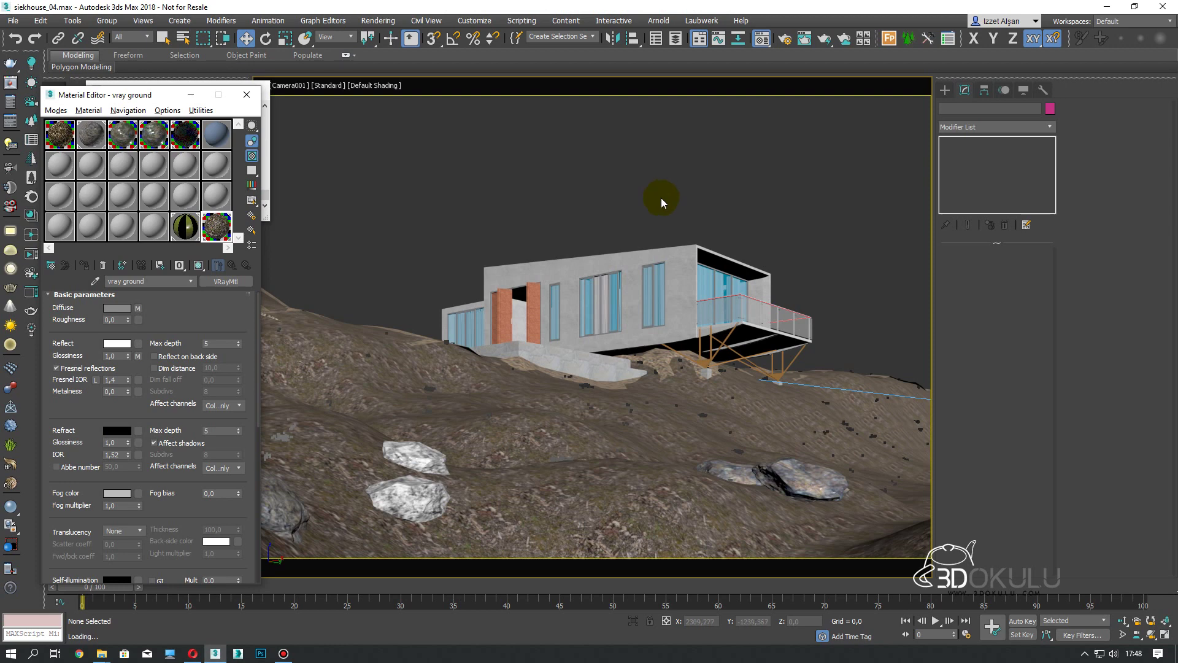
Turn off the MultiScatter_001 grass scatter, then zoom in close on the house
{"action": "key", "text": "t"}
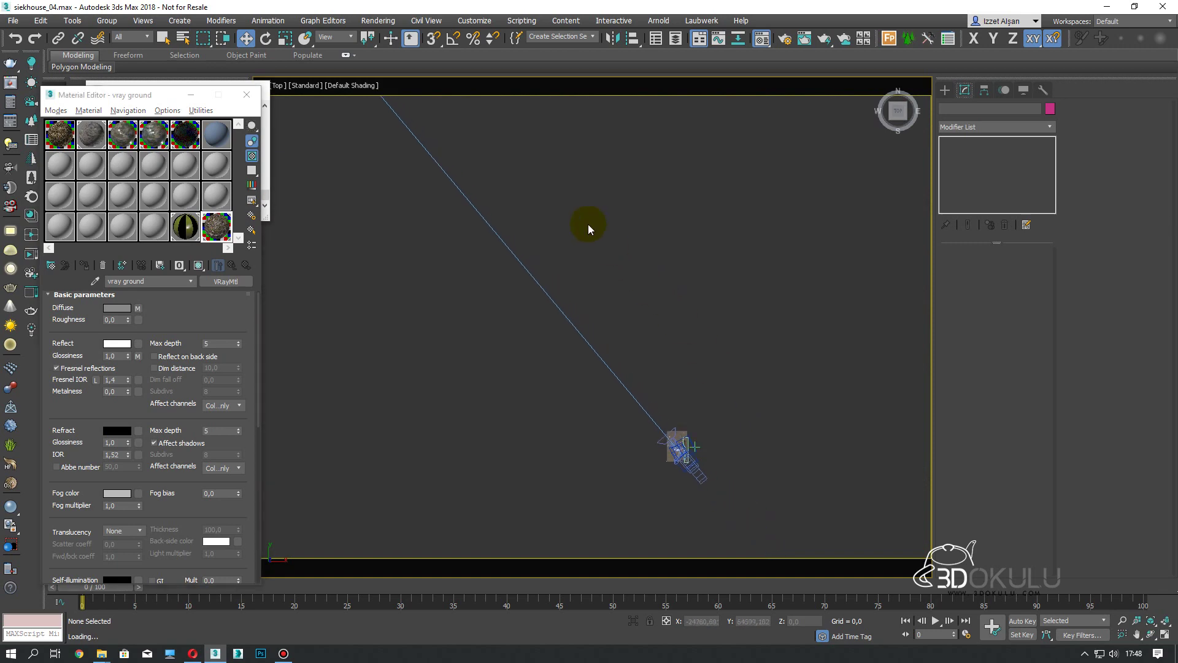
{"action": "scroll", "coordinate": [680, 460], "scroll_direction": "up", "scroll_amount": 10}
{"action": "mouse_move", "coordinate": [680, 459]}
{"action": "middle_mouse_down", "text": "alt"}
{"action": "mouse_move", "coordinate": [644, 415]}
{"action": "mouse_move", "coordinate": [636, 358]}
{"action": "mouse_move", "coordinate": [848, 409]}
{"action": "middle_mouse_up", "text": "alt"}
{"action": "left_click", "coordinate": [825, 398]}
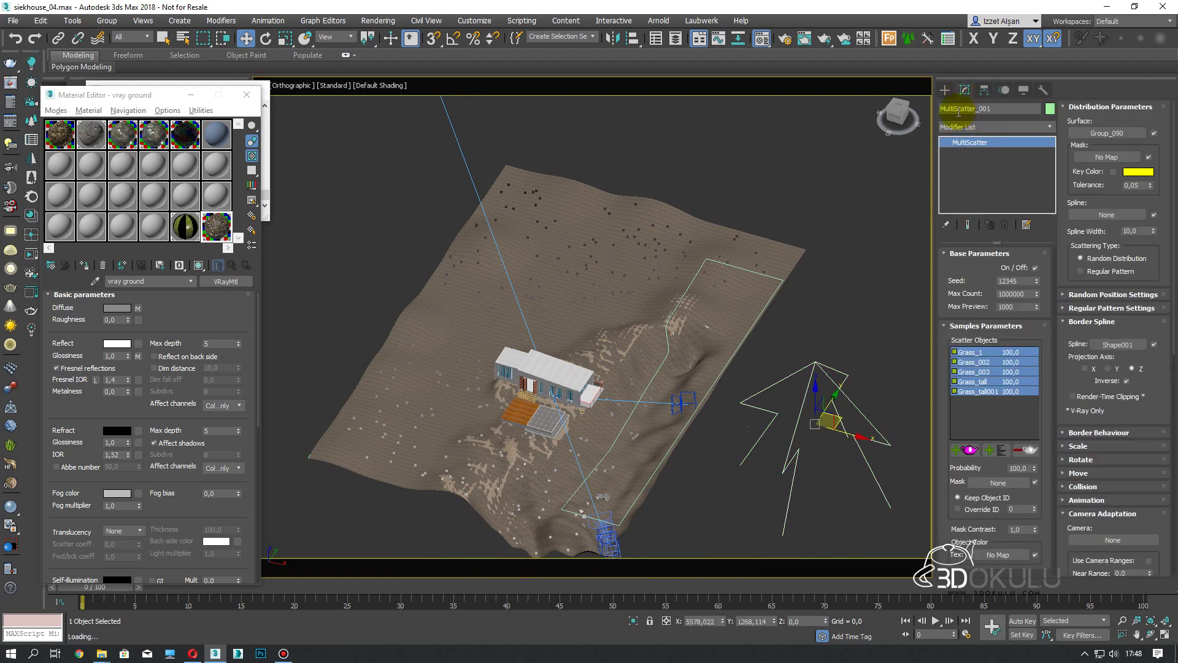
{"action": "middle_click_drag", "start_coordinate": [801, 371], "coordinate": [772, 367]}
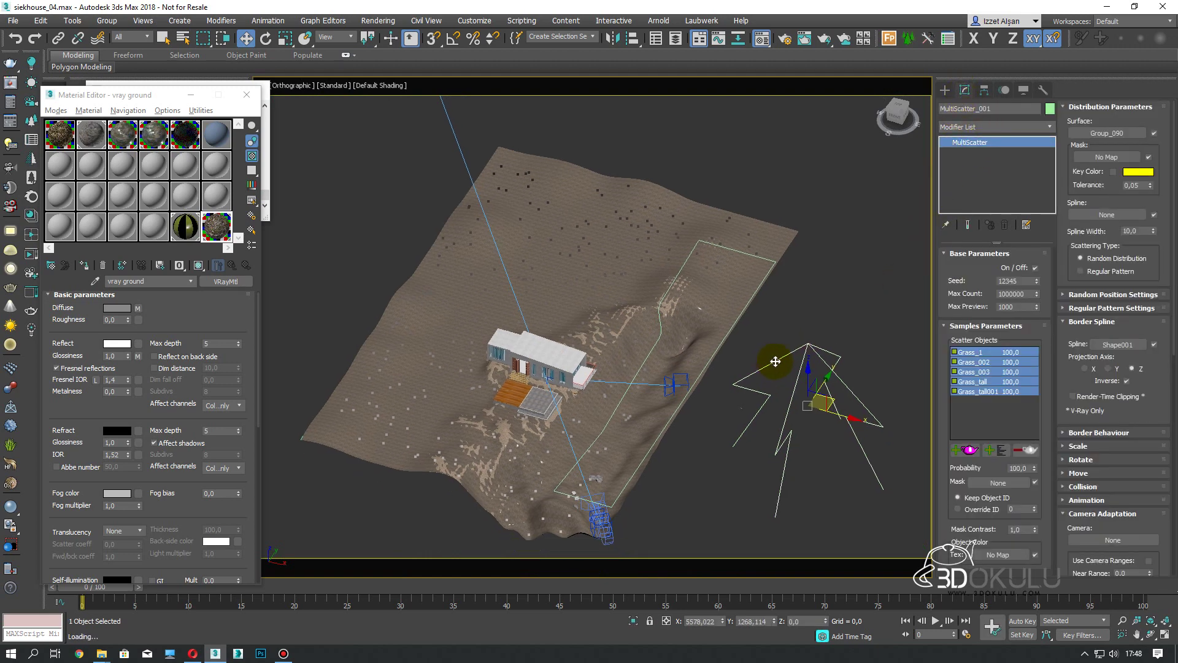
{"action": "left_click", "coordinate": [1036, 268]}
{"action": "mouse_move", "coordinate": [766, 381]}
{"action": "middle_mouse_down"}
{"action": "mouse_move", "coordinate": [773, 396]}
{"action": "mouse_move", "coordinate": [704, 400]}
{"action": "middle_mouse_up"}
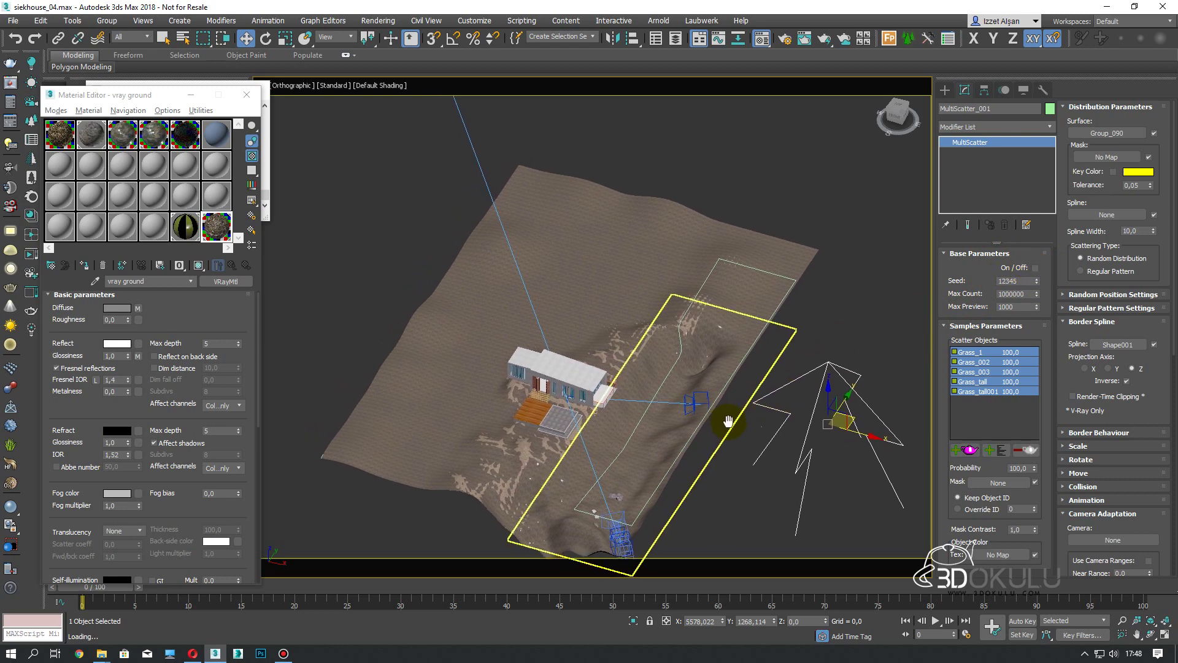
{"action": "scroll", "coordinate": [703, 400], "scroll_direction": "up", "scroll_amount": 4}
{"action": "scroll", "coordinate": [681, 371], "scroll_direction": "up", "scroll_amount": 4}
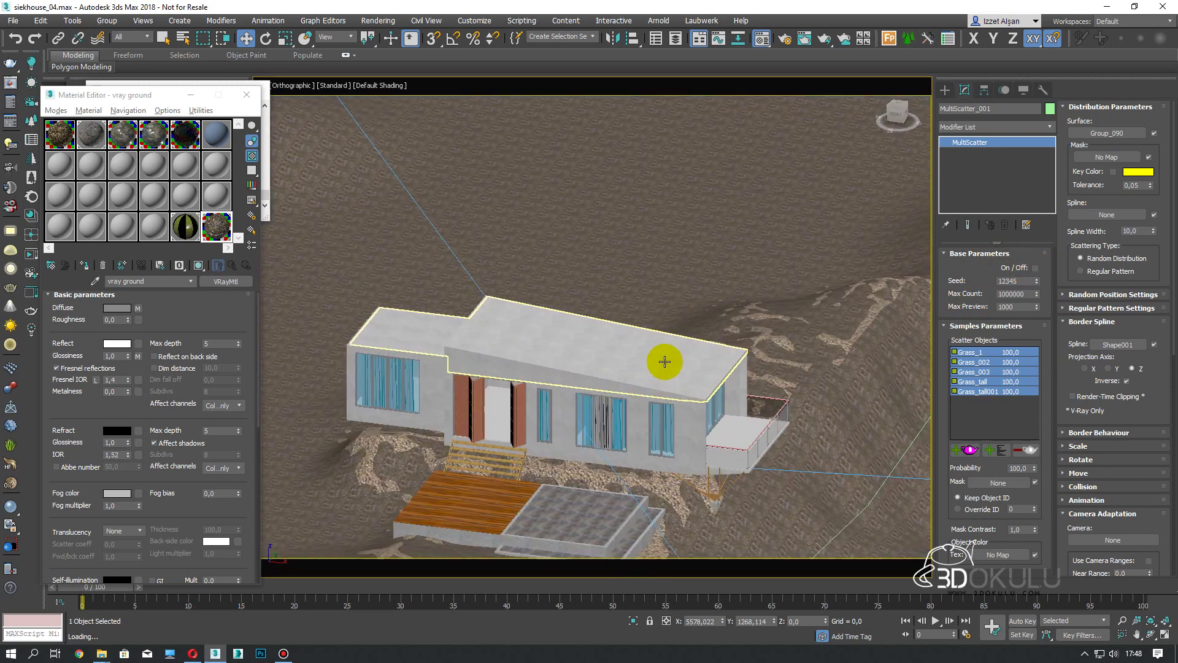
Pick the house's multi_Group_001 material into an empty Material Editor slot
{"action": "scroll", "coordinate": [671, 370], "scroll_direction": "up", "scroll_amount": 2}
{"action": "left_click", "coordinate": [155, 226]}
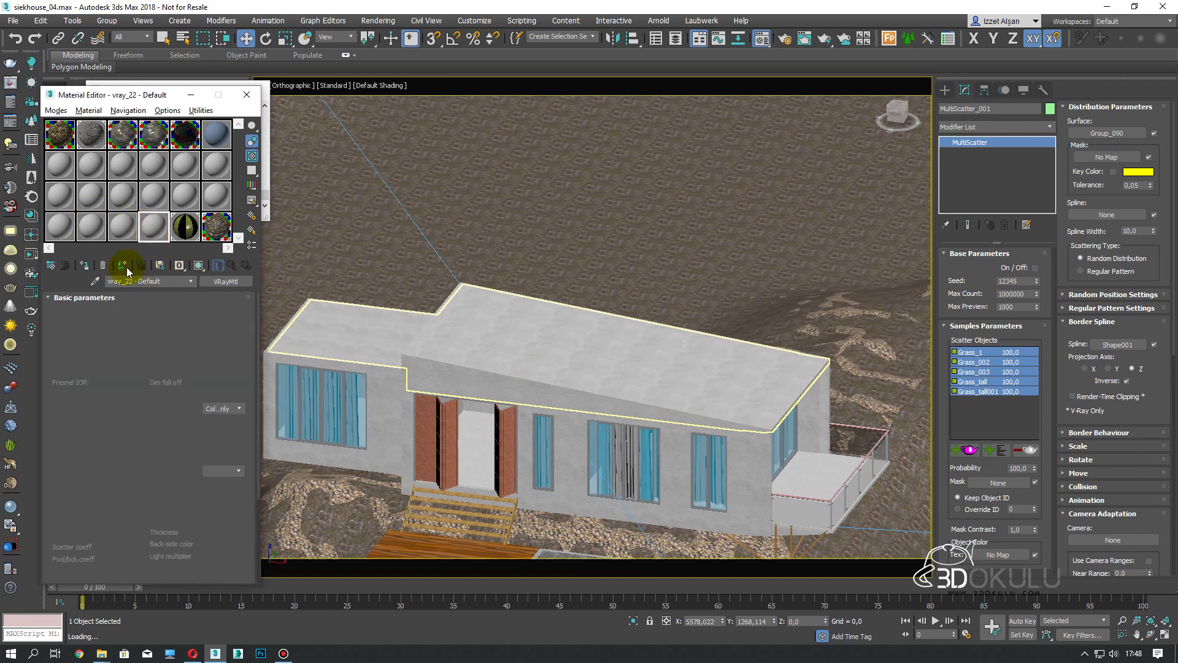
{"action": "left_click", "coordinate": [95, 282]}
{"action": "left_click", "coordinate": [551, 406]}
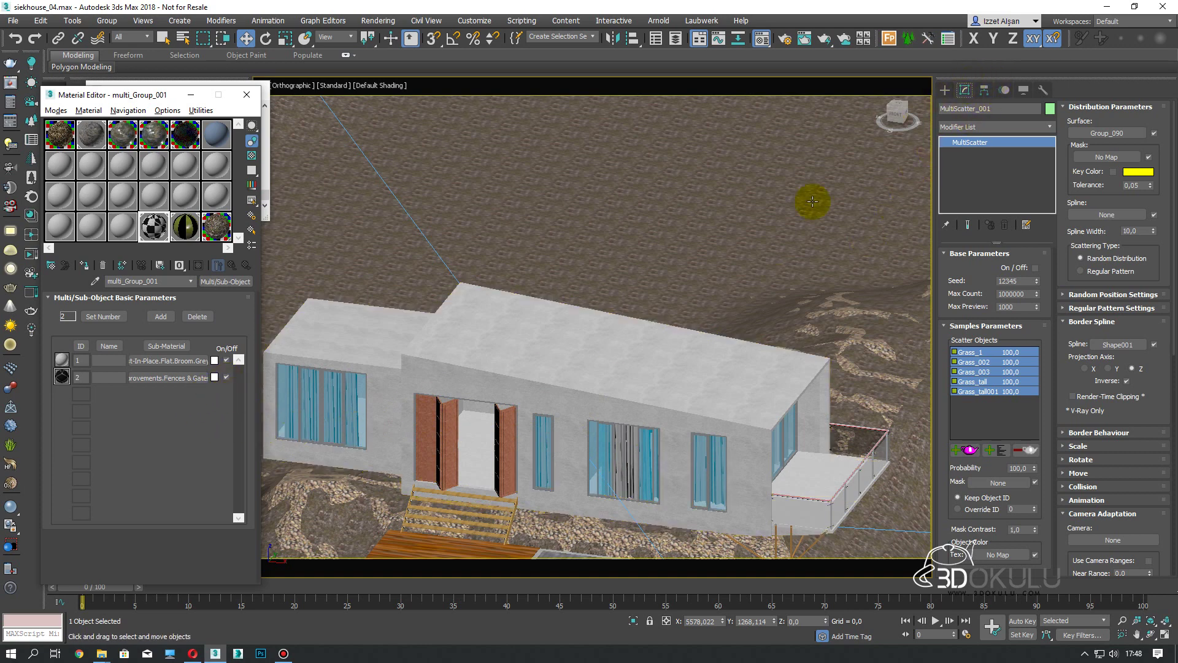
Isolate the walls object Group_021 and open the chain-link sub-material 2's type list
{"action": "left_click", "coordinate": [764, 441]}
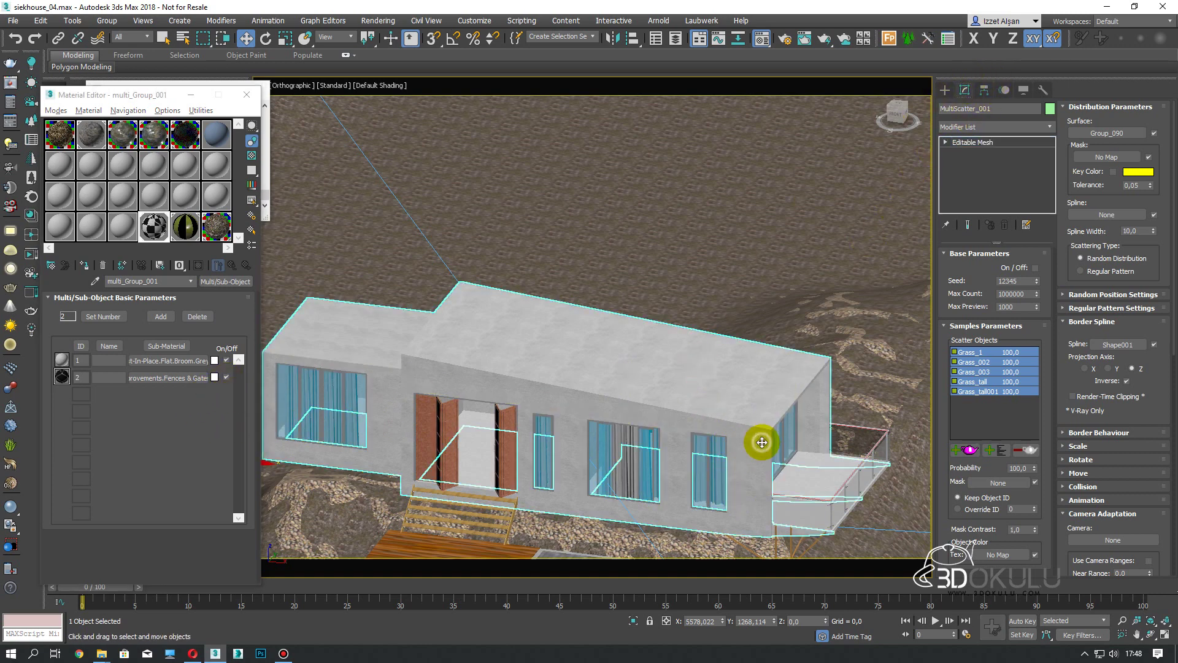
{"action": "key", "text": "alt+q"}
{"action": "scroll", "coordinate": [754, 379], "scroll_direction": "up", "scroll_amount": 2}
{"action": "scroll", "coordinate": [752, 321], "scroll_direction": "up", "scroll_amount": 2}
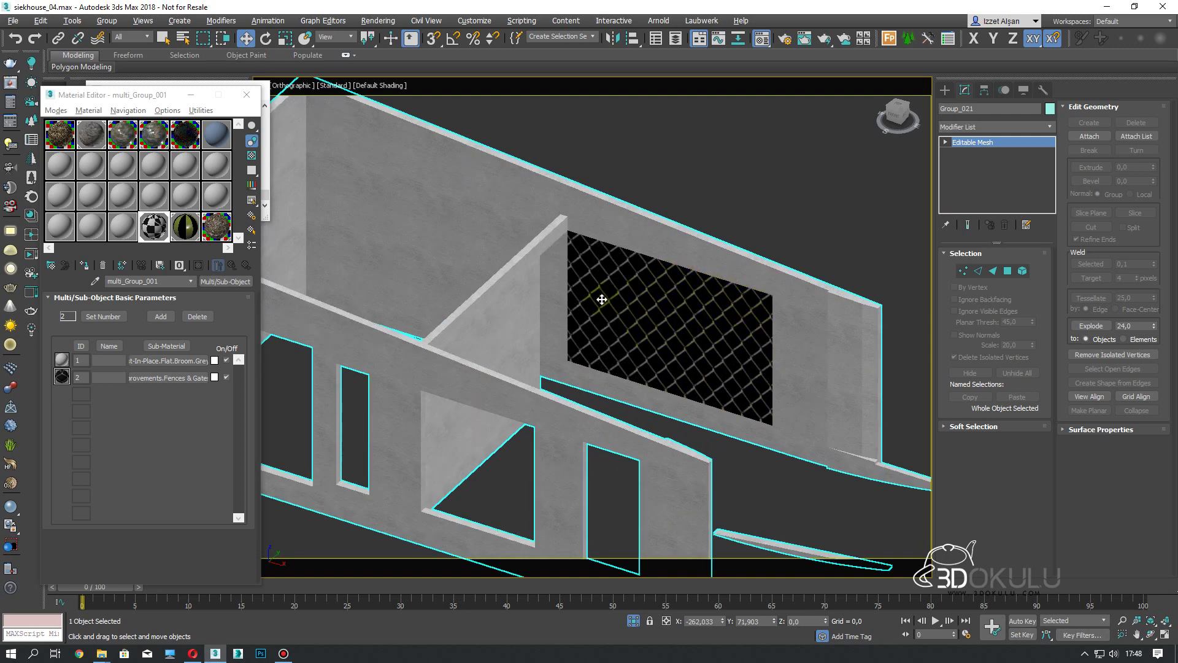
{"action": "mouse_move", "coordinate": [723, 315]}
{"action": "middle_mouse_down", "text": "alt"}
{"action": "mouse_move", "coordinate": [592, 289]}
{"action": "mouse_move", "coordinate": [715, 295]}
{"action": "mouse_move", "coordinate": [683, 276]}
{"action": "middle_mouse_up", "text": "alt"}
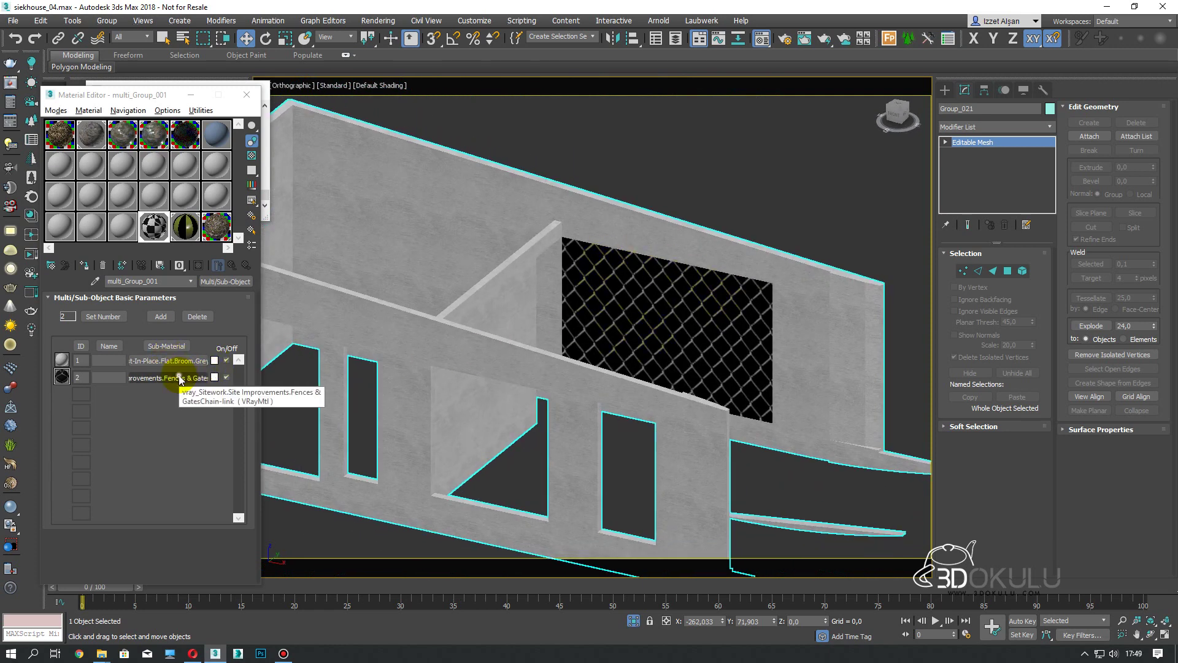
{"action": "left_click", "coordinate": [181, 378]}
{"action": "left_click", "coordinate": [225, 281]}
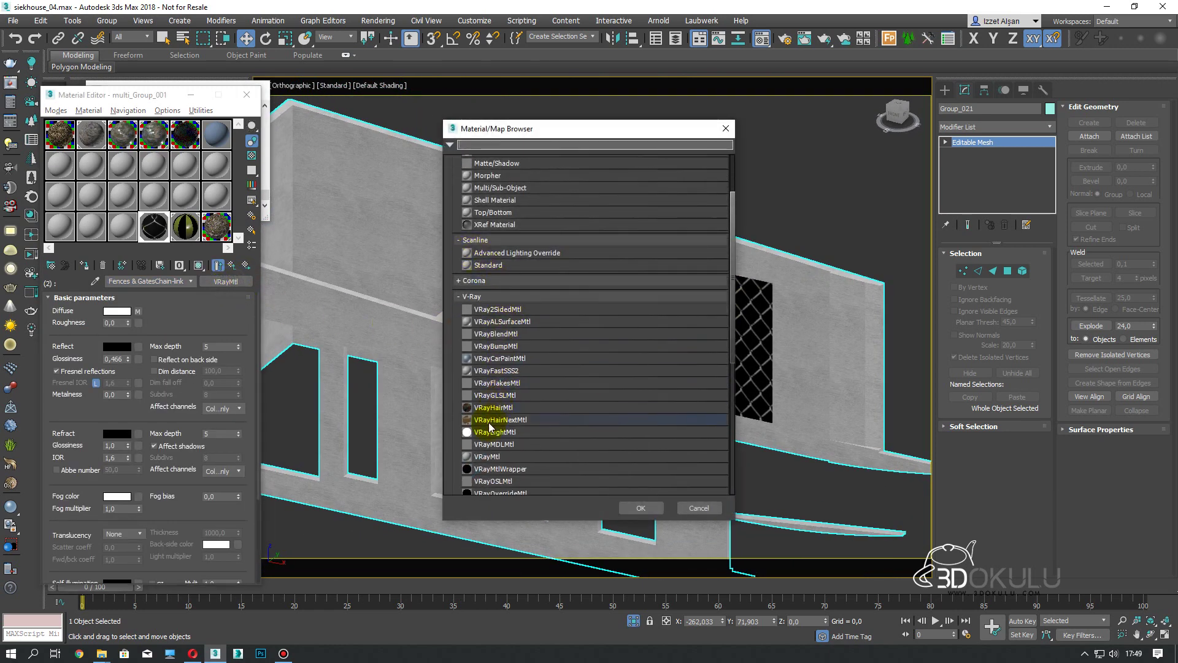
Replace sub-material 2 with a VRayMtl using the wall_041.jpg bitmap as its diffuse map
{"action": "double_click", "coordinate": [487, 456]}
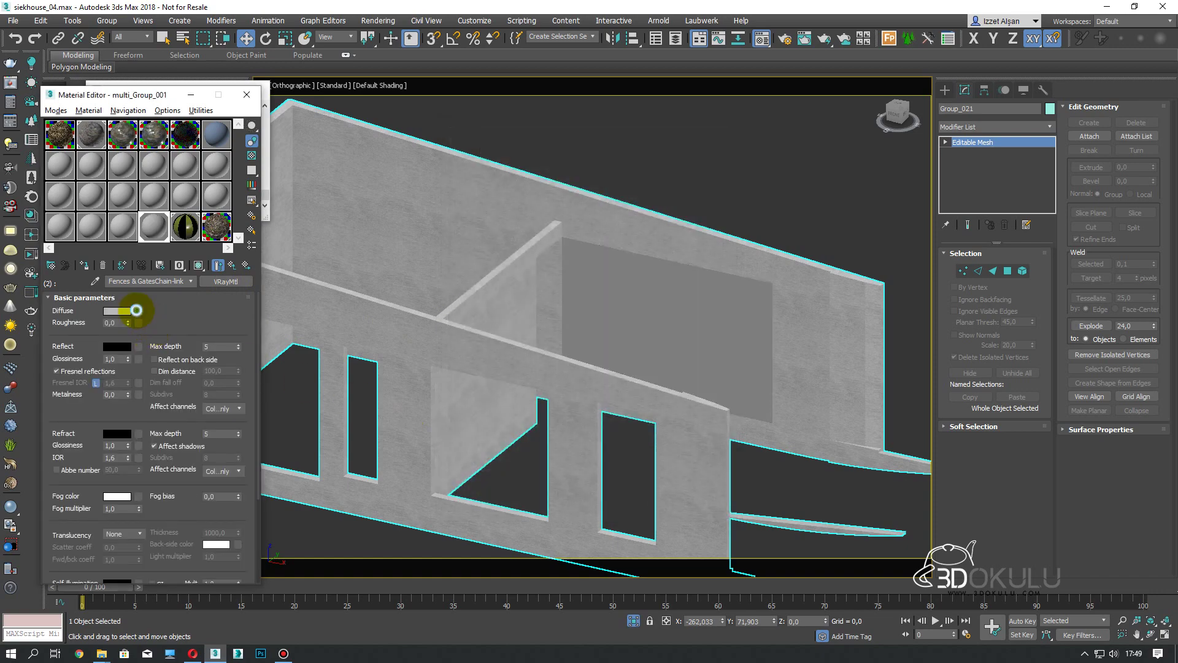
{"action": "left_click", "coordinate": [136, 310]}
{"action": "double_click", "coordinate": [488, 188]}
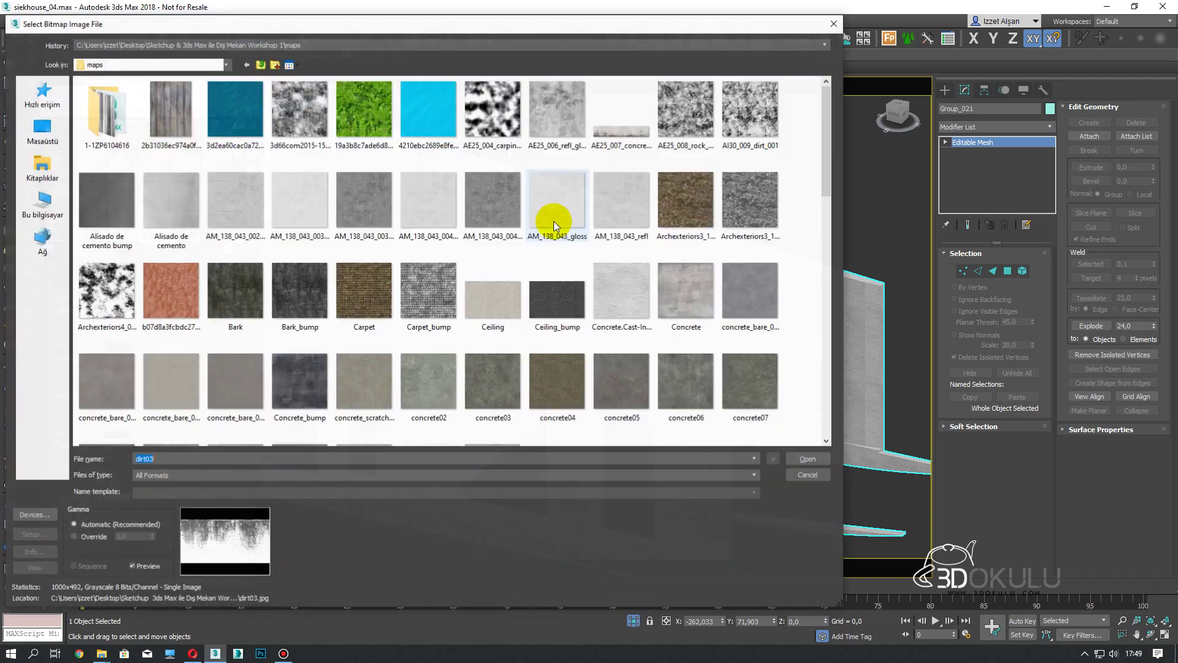
{"action": "scroll", "coordinate": [326, 295], "scroll_direction": "down", "scroll_amount": 3}
{"action": "scroll", "coordinate": [513, 284], "scroll_direction": "down", "scroll_amount": 5}
{"action": "scroll", "coordinate": [517, 293], "scroll_direction": "down", "scroll_amount": 5}
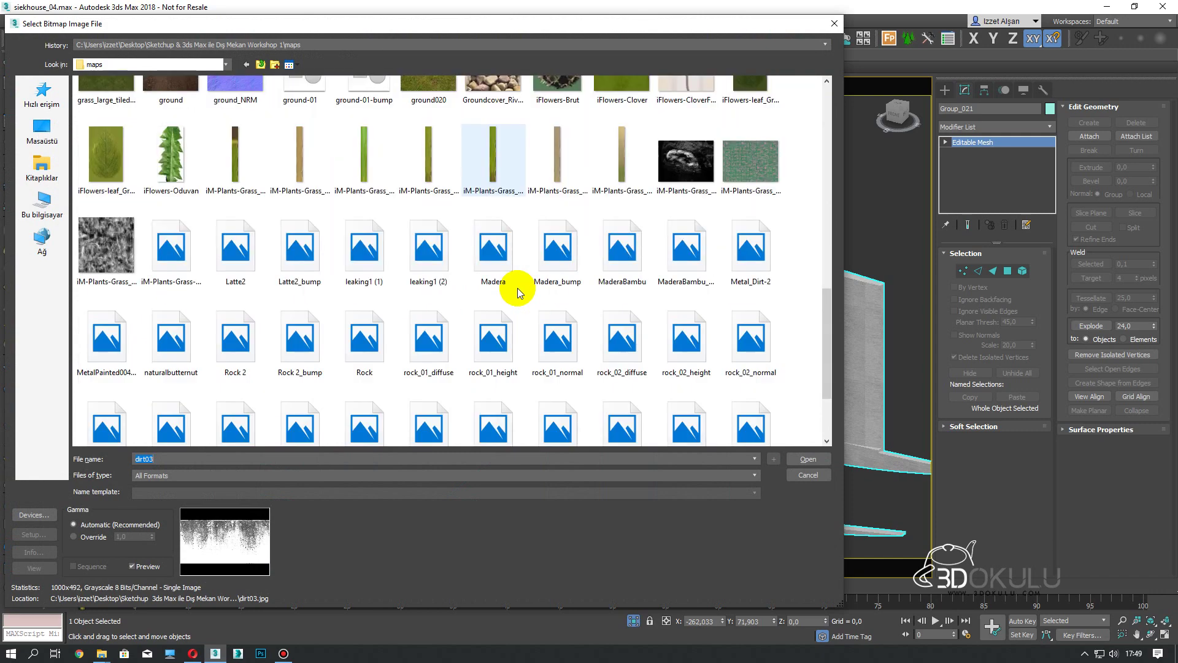
{"action": "scroll", "coordinate": [520, 290], "scroll_direction": "down", "scroll_amount": 2}
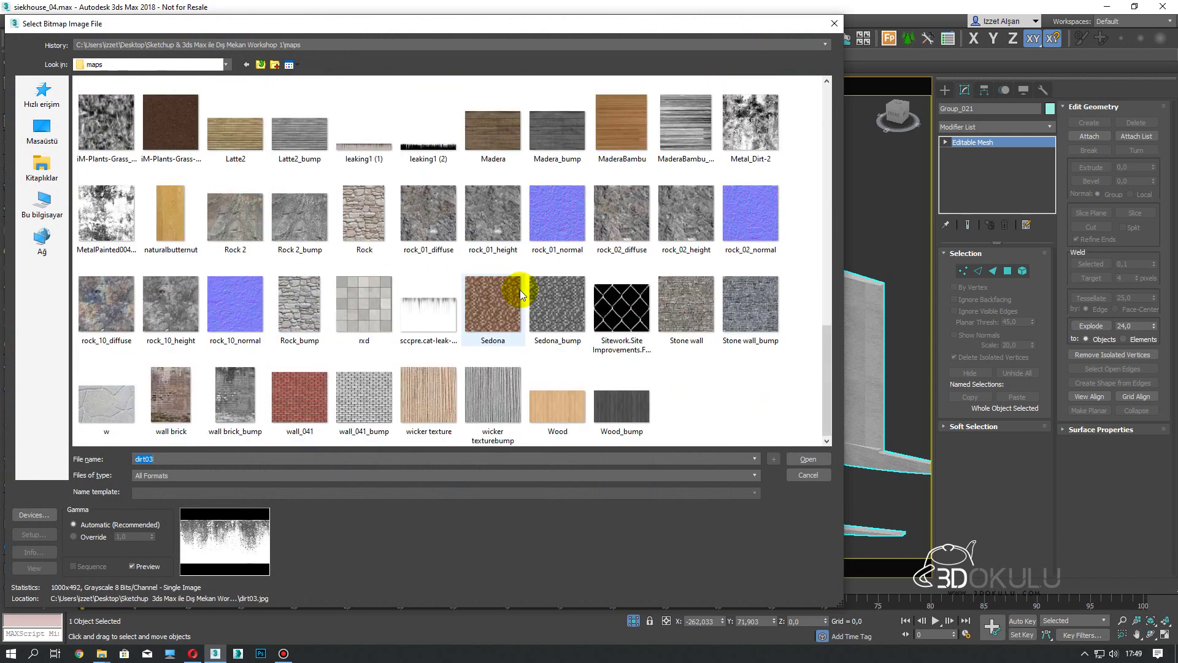
{"action": "left_click", "coordinate": [311, 392]}
{"action": "double_click", "coordinate": [306, 405]}
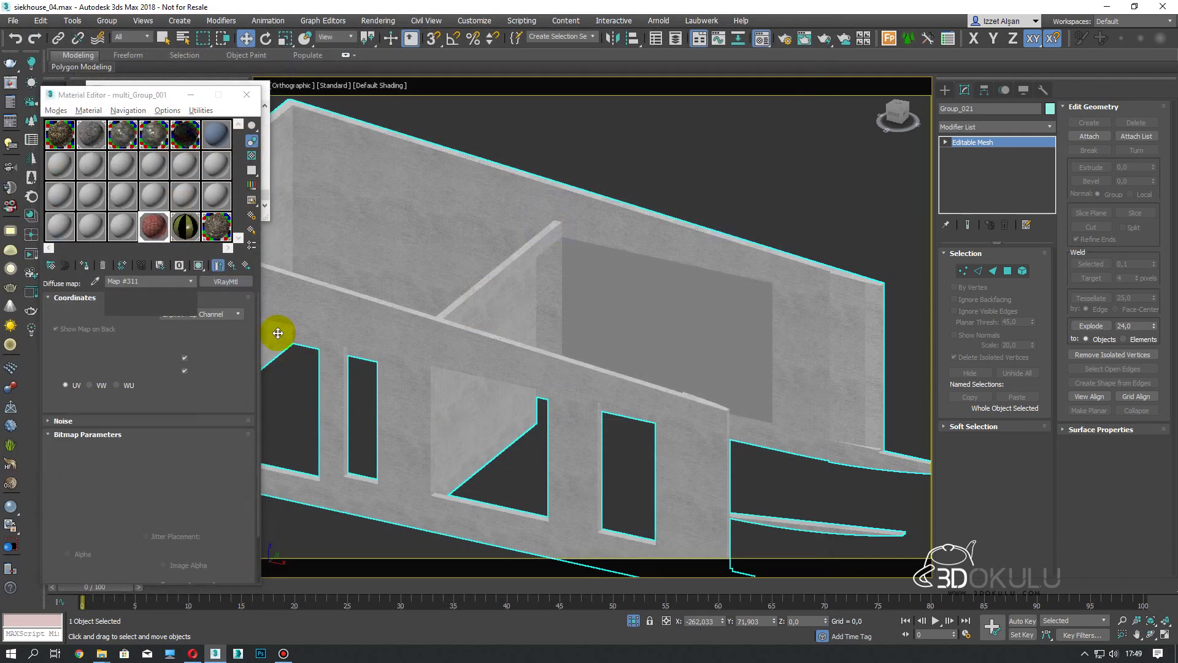
Show the brick texture shaded in the viewport and set its blur to 0,01
{"action": "left_click", "coordinate": [198, 268]}
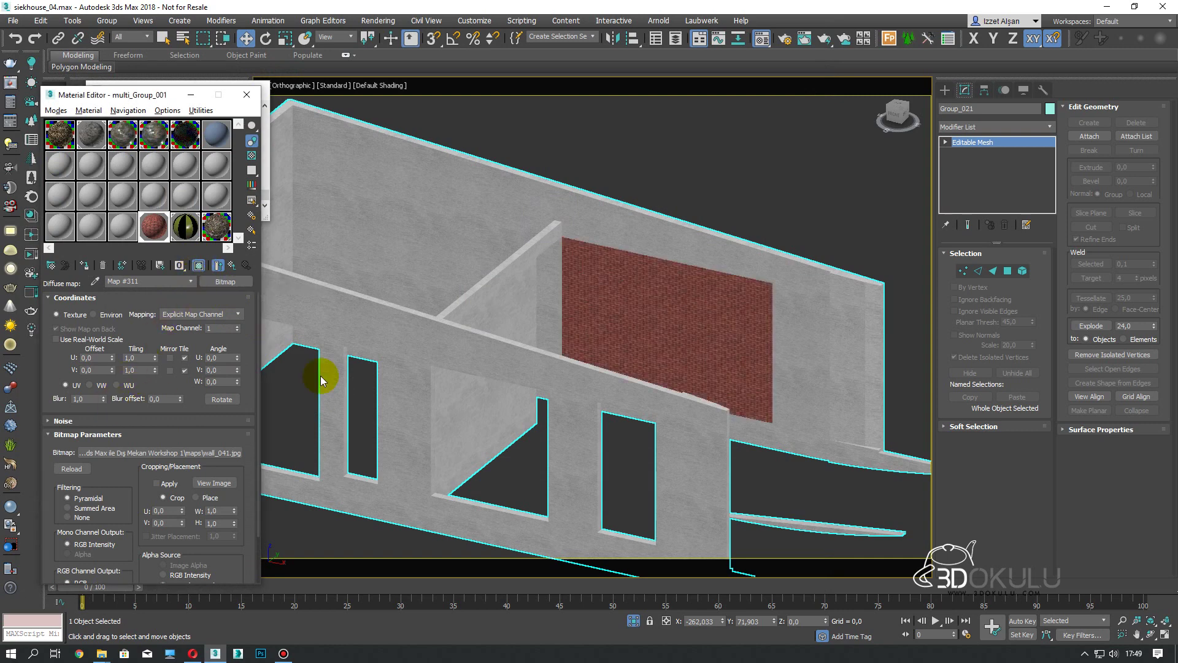
{"action": "middle_click_drag", "start_coordinate": [662, 342], "coordinate": [688, 329]}
{"action": "scroll", "coordinate": [688, 329], "scroll_direction": "up", "scroll_amount": 4}
{"action": "double_click", "coordinate": [86, 399]}
{"action": "type", "text": "0"}
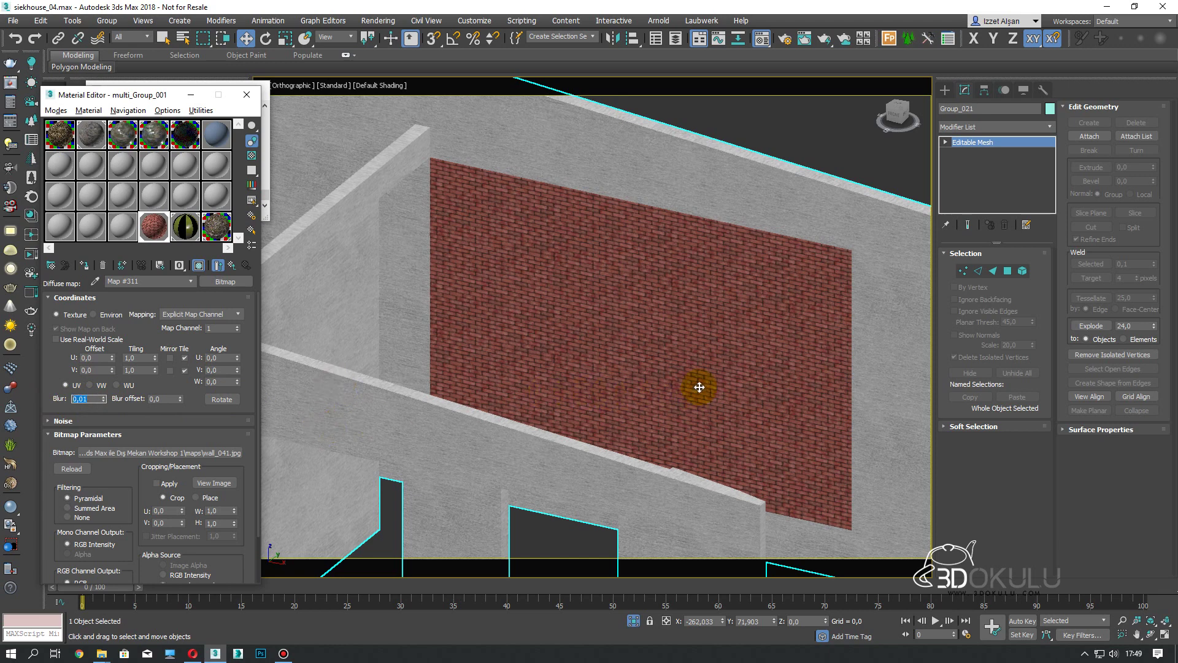
{"action": "middle_click_drag", "start_coordinate": [709, 378], "coordinate": [669, 385]}
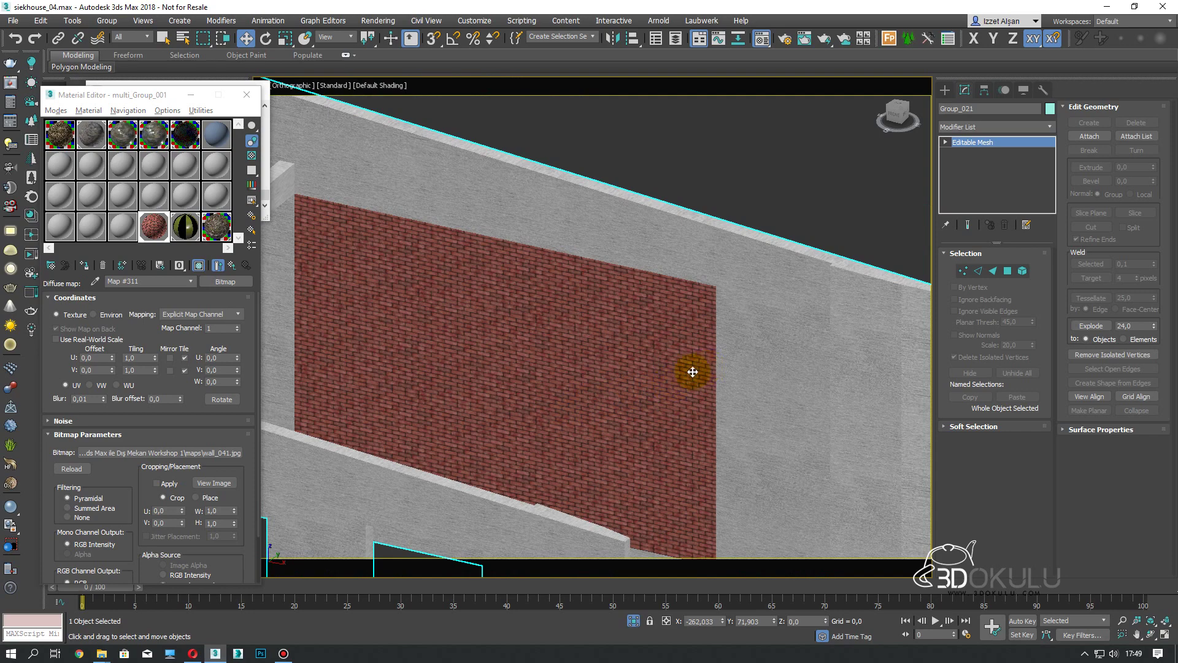
{"action": "scroll", "coordinate": [704, 369], "scroll_direction": "up", "scroll_amount": 2}
{"action": "middle_click_drag", "start_coordinate": [744, 352], "coordinate": [715, 358]}
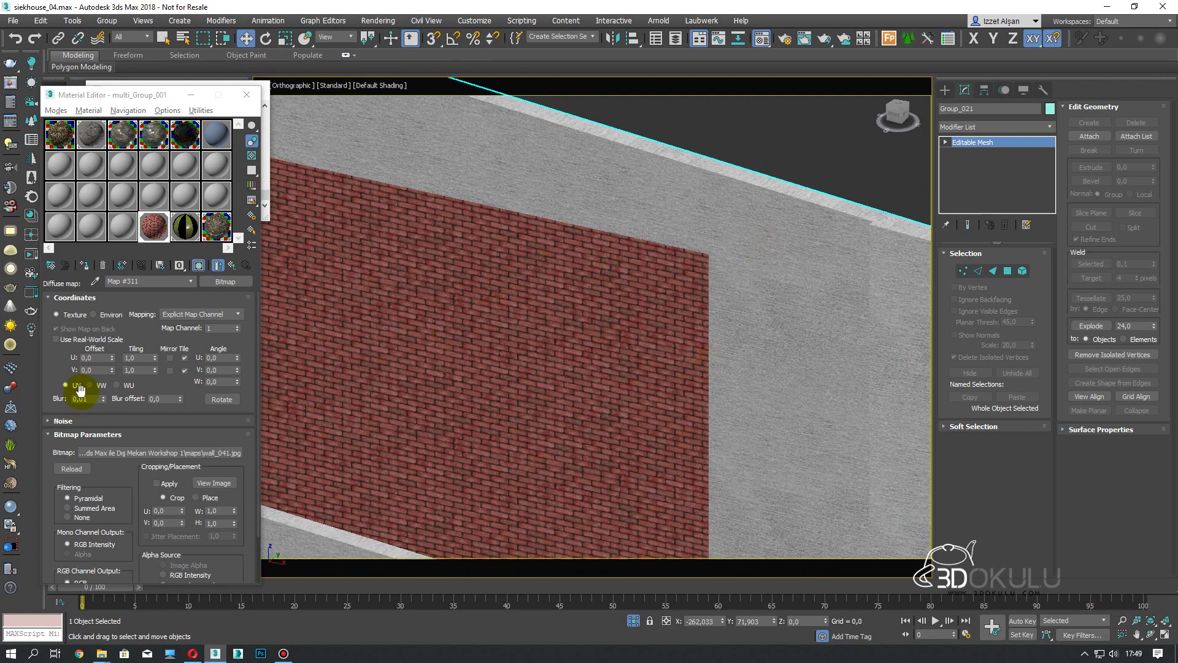
{"action": "left_click", "coordinate": [232, 265]}
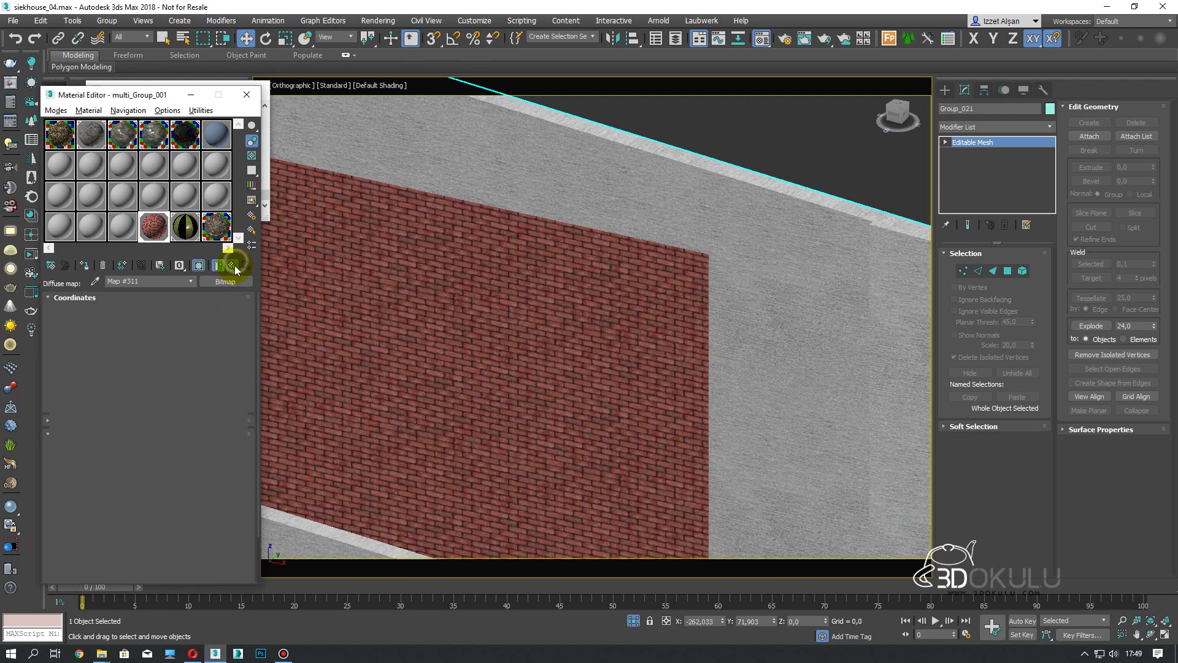
{"action": "left_click", "coordinate": [233, 264]}
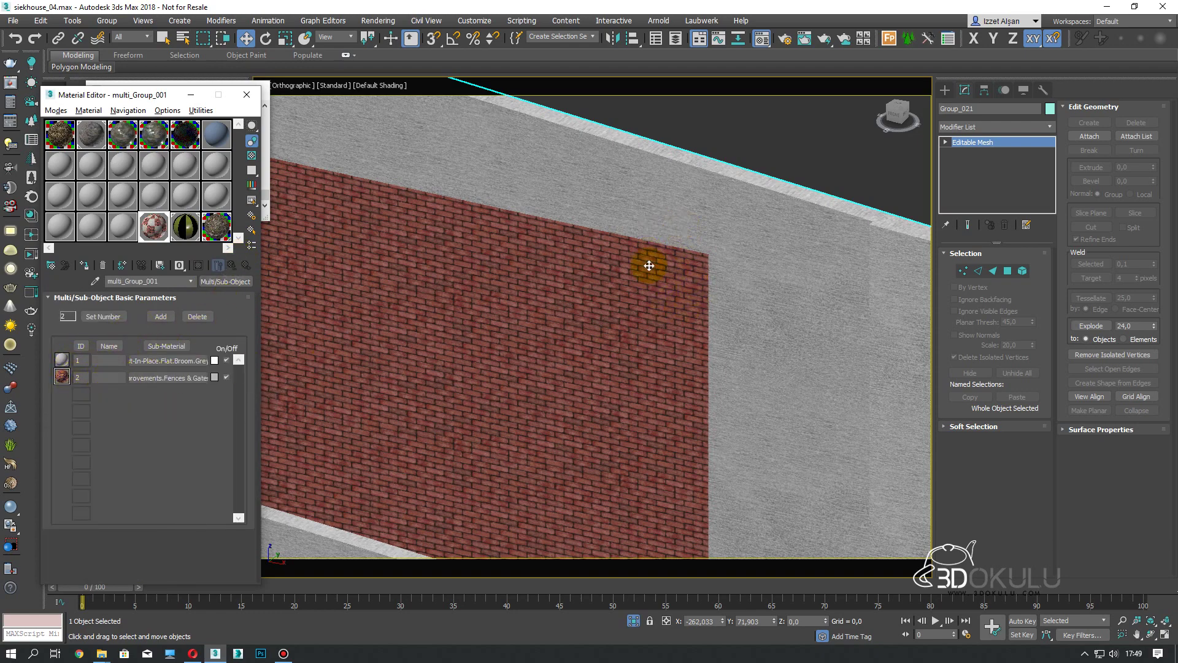
Check the material IDs of the brick panel and top trim faces in Polygon mode
{"action": "left_click", "coordinate": [189, 378]}
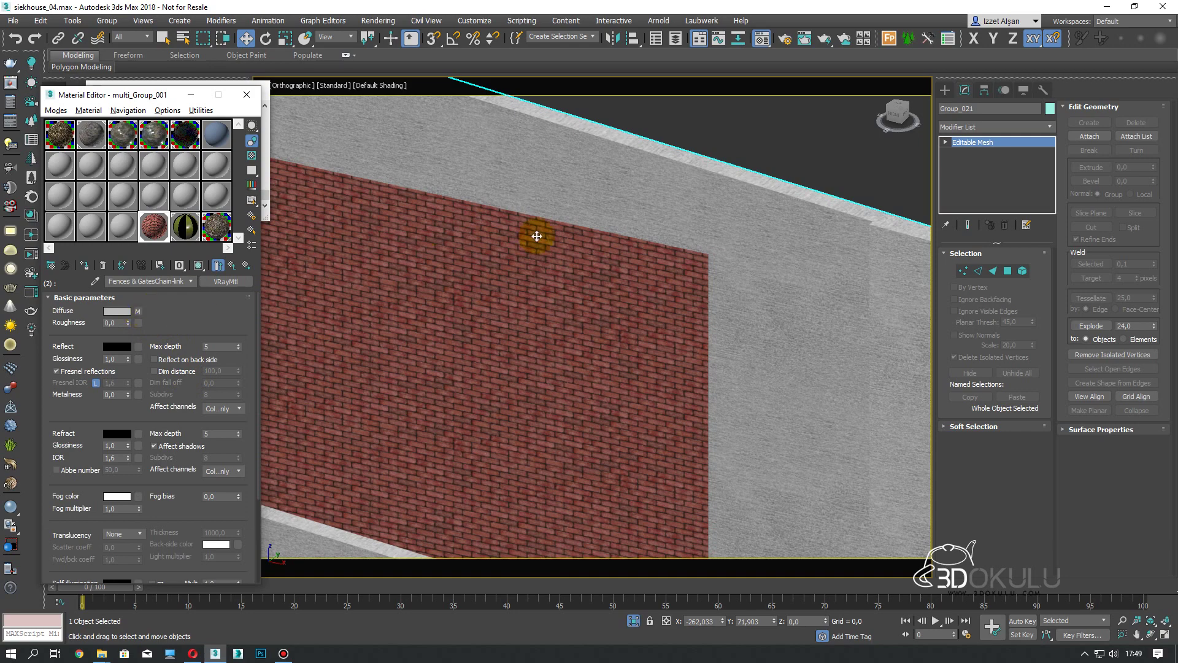
{"action": "left_click", "coordinate": [1008, 271]}
{"action": "left_click", "coordinate": [574, 327]}
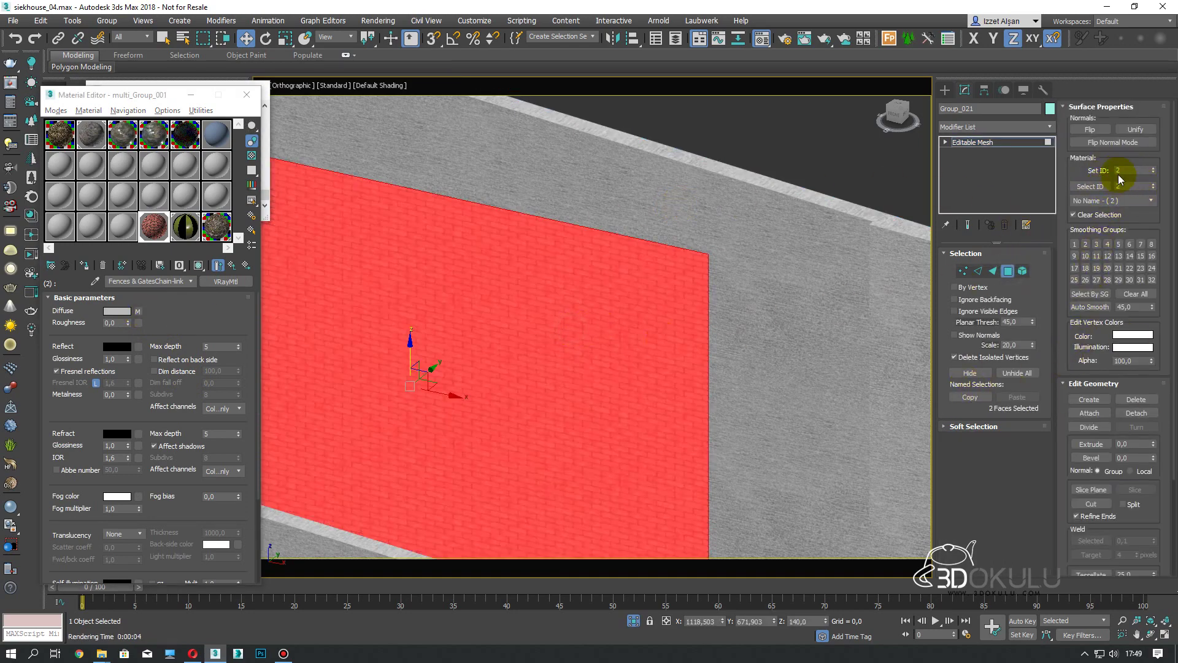
{"action": "left_click", "coordinate": [848, 237]}
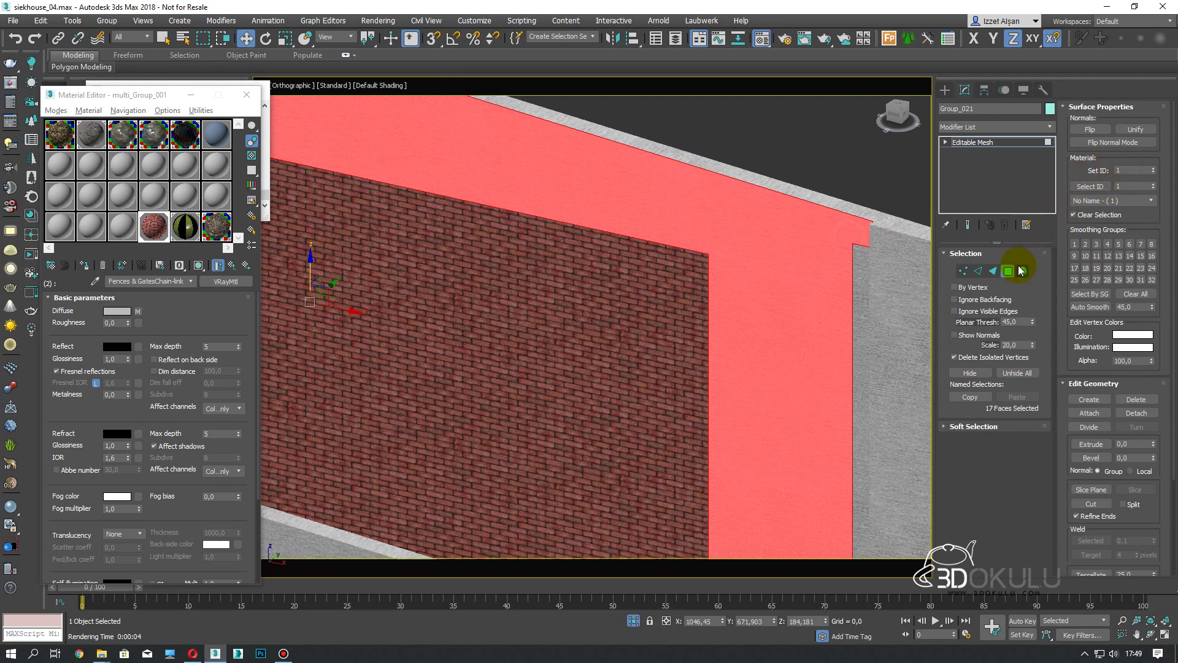
{"action": "left_click", "coordinate": [1010, 271]}
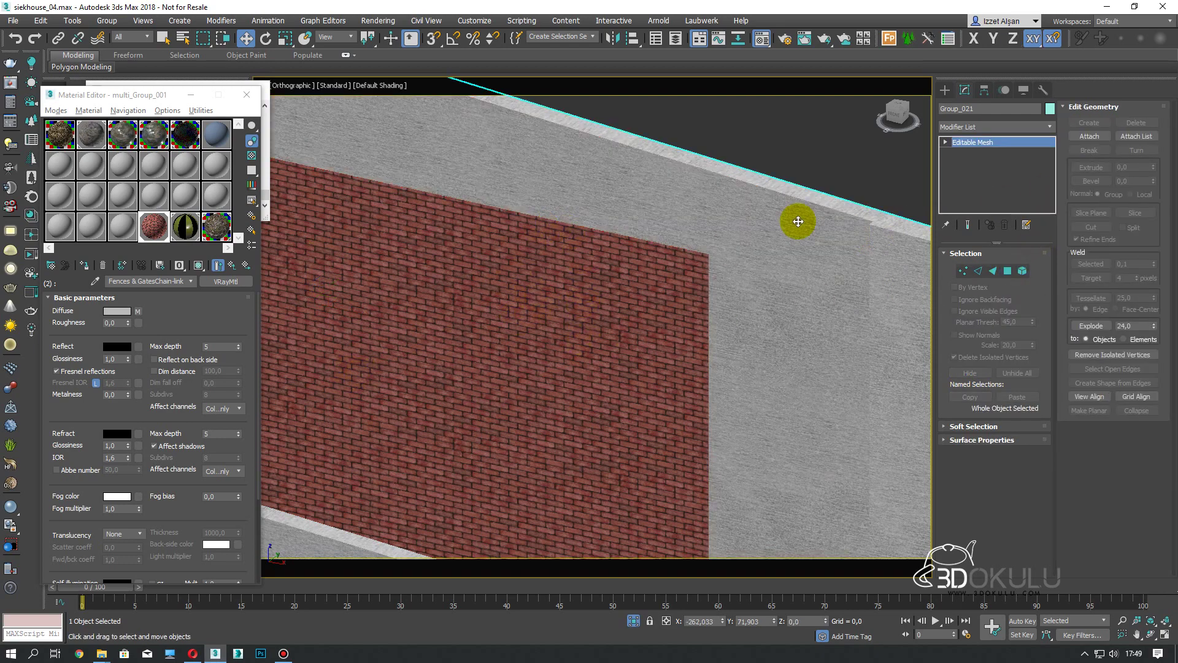
Set the wall_041 diffuse bitmap to map channel 2
{"action": "left_click", "coordinate": [140, 312]}
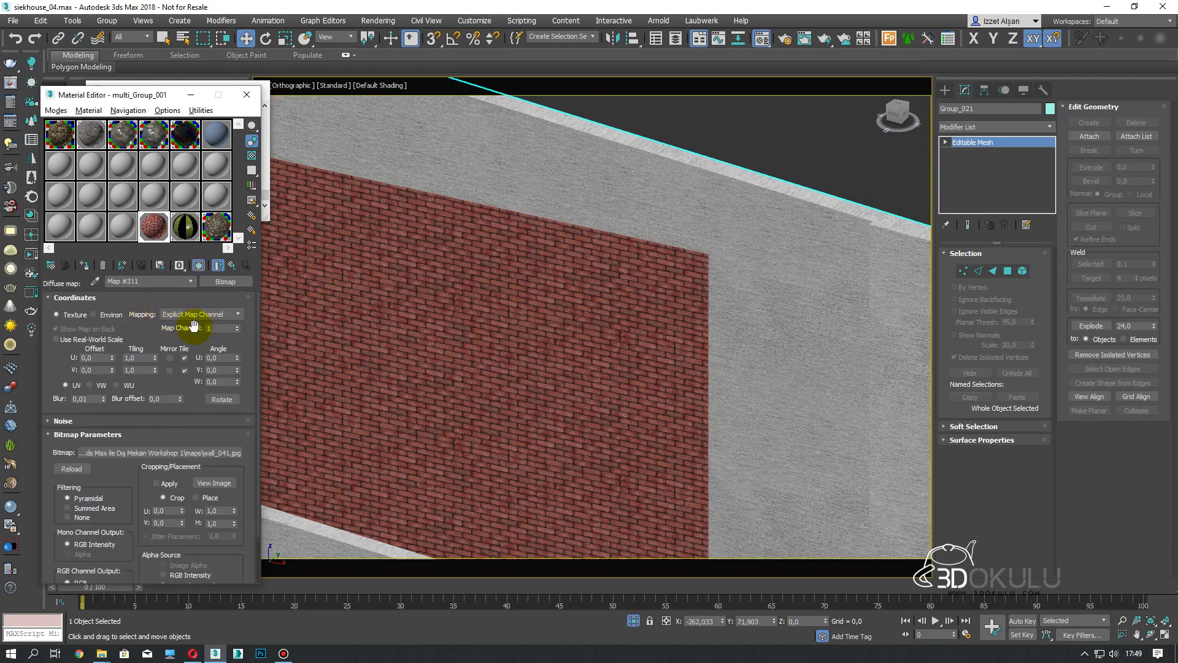
{"action": "left_click", "coordinate": [238, 325]}
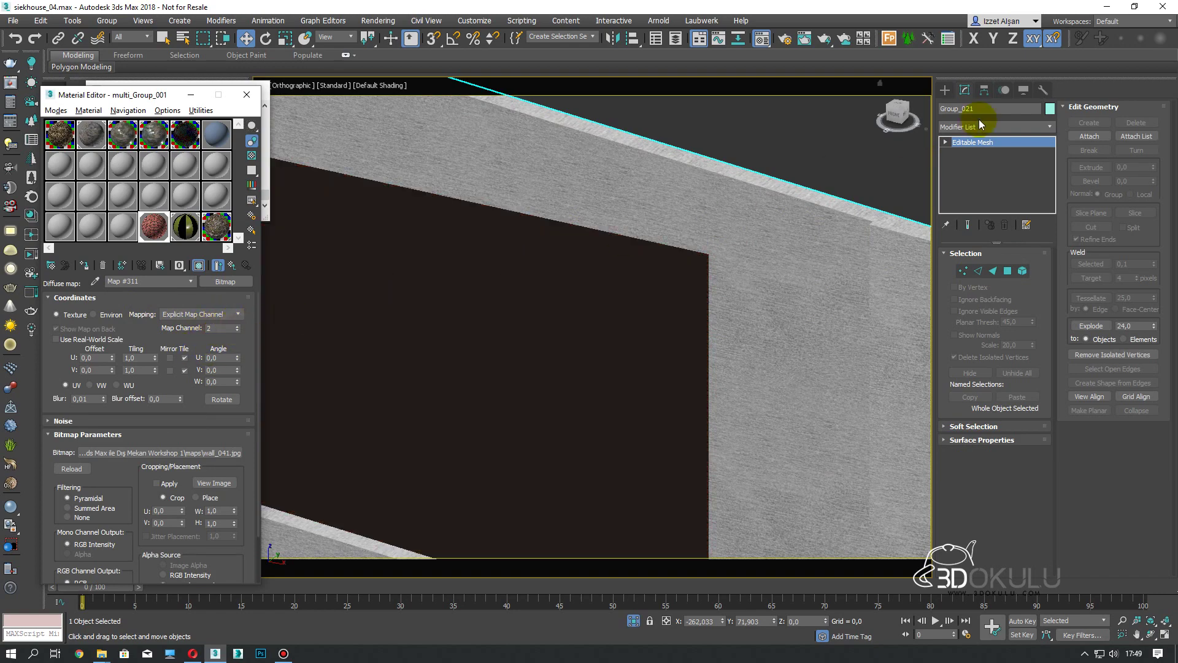
{"action": "left_click", "coordinate": [989, 127]}
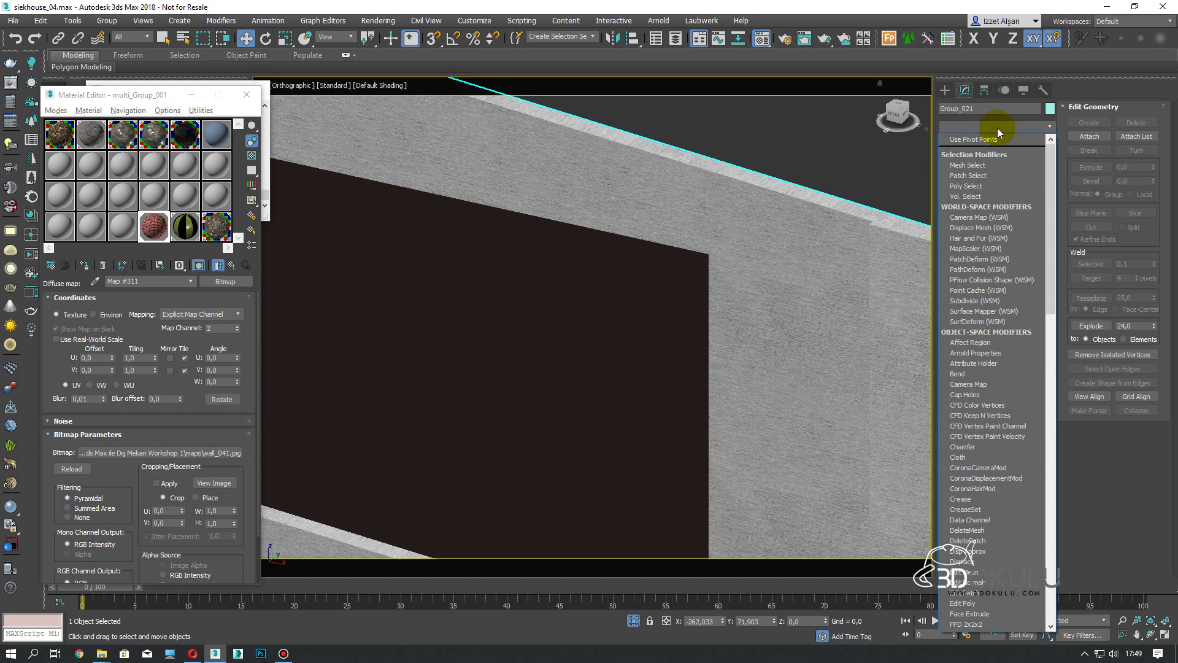
Add a Box UVW Map modifier on map channel 2 sized 150 on each axis
{"action": "key", "text": "u"}
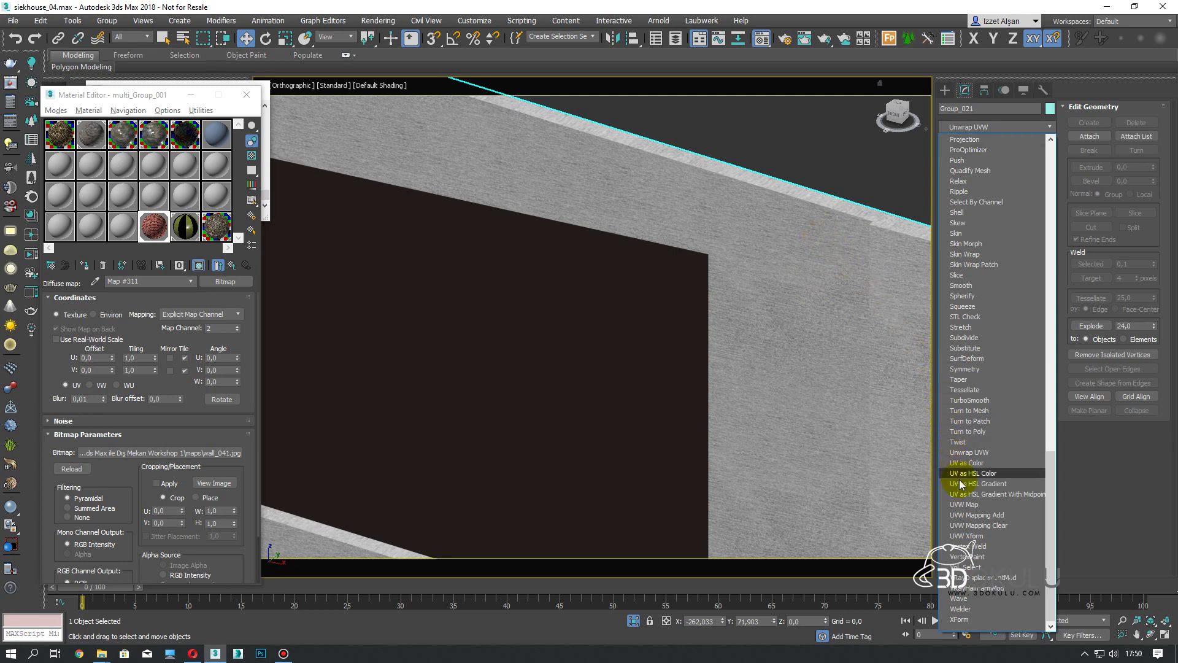
{"action": "left_click", "coordinate": [969, 507]}
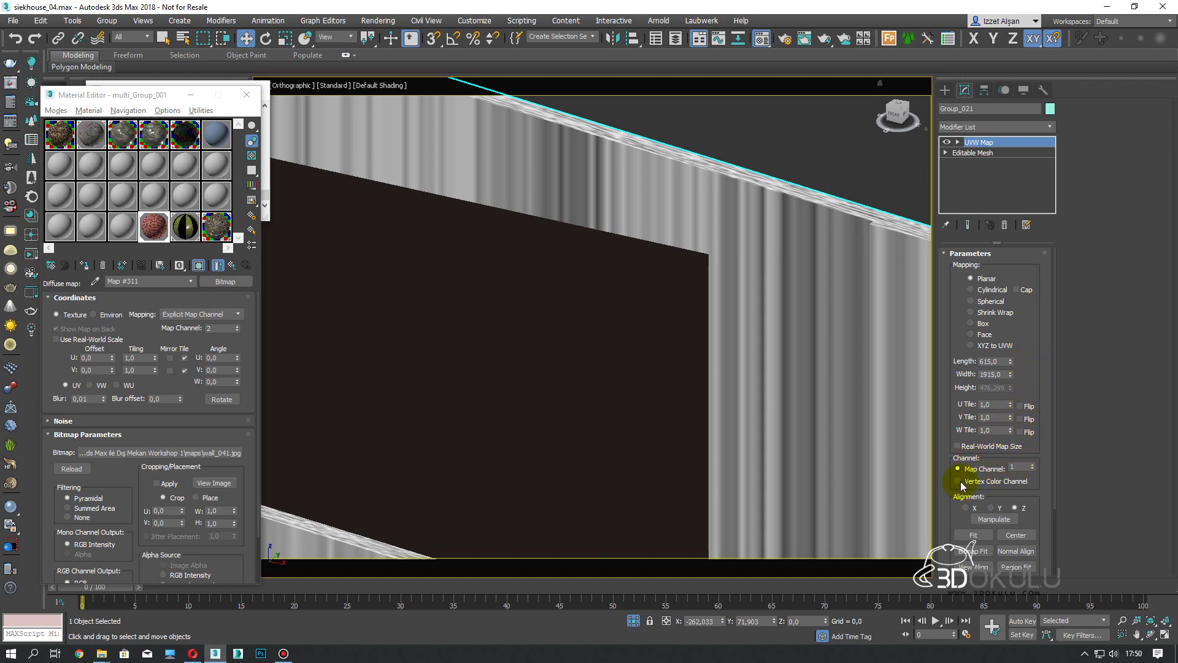
{"action": "left_click", "coordinate": [1033, 467]}
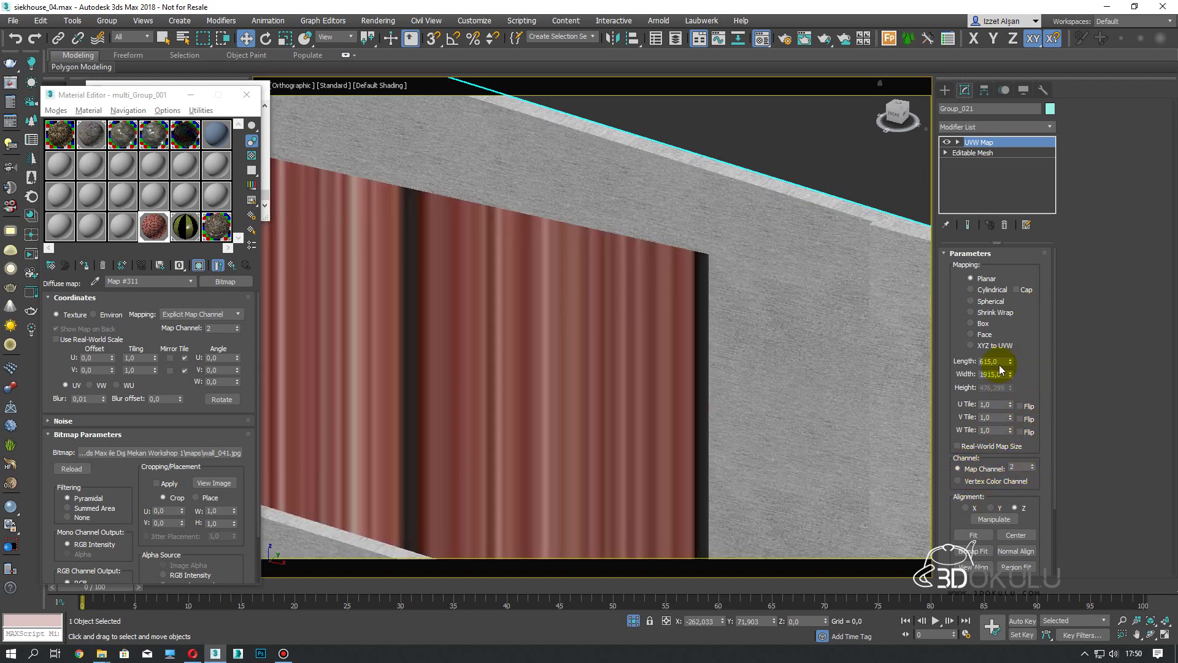
{"action": "left_click", "coordinate": [981, 324]}
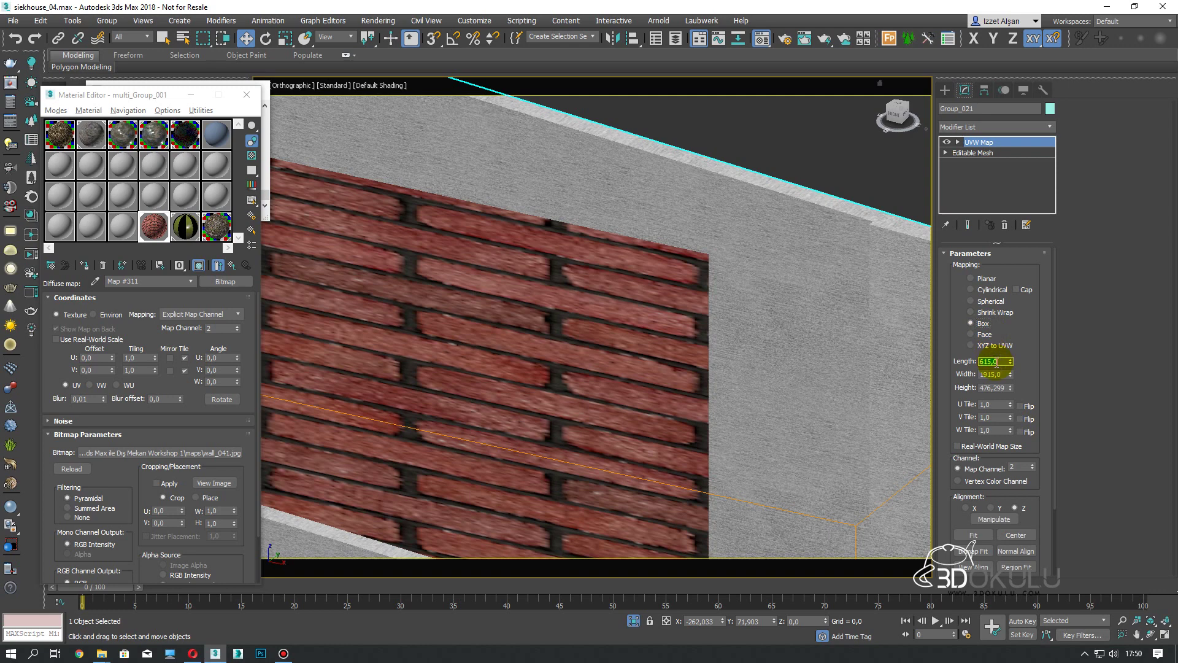
{"action": "type", "text": "100"}
{"action": "key", "text": "Tab"}
{"action": "type", "text": "100"}
{"action": "key", "text": "Tab"}
{"action": "type", "text": "0"}
{"action": "key", "text": "Return"}
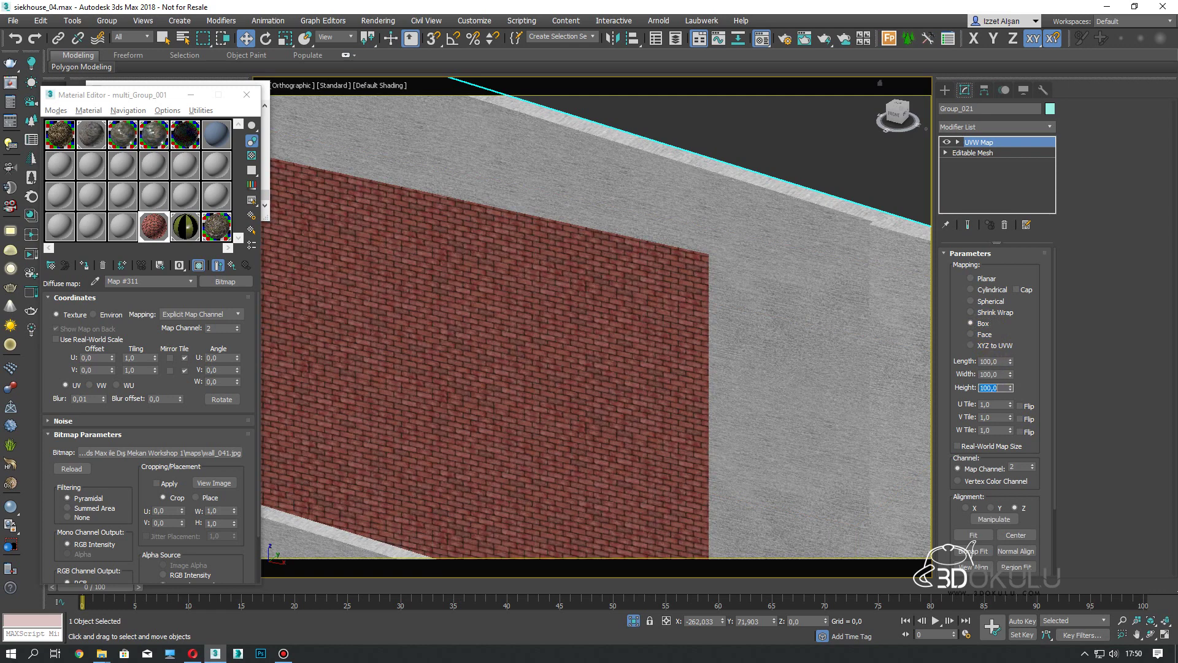
{"action": "scroll", "coordinate": [711, 323], "scroll_direction": "down", "scroll_amount": 1}
{"action": "scroll", "coordinate": [713, 323], "scroll_direction": "down", "scroll_amount": 2}
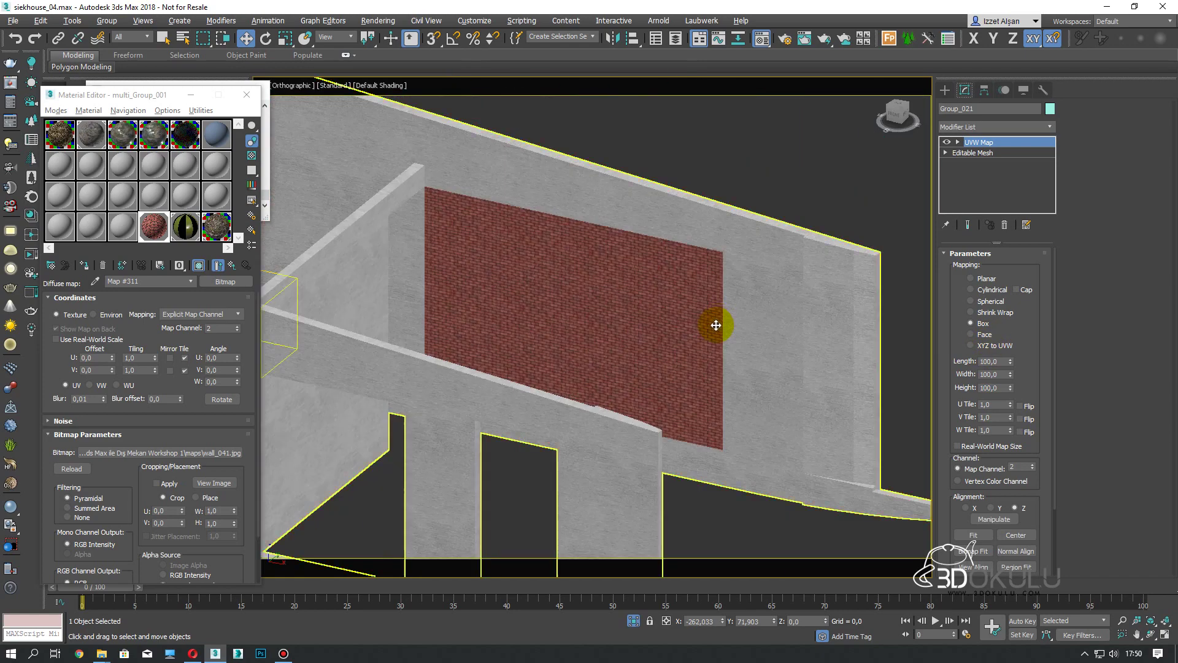
{"action": "scroll", "coordinate": [705, 316], "scroll_direction": "up", "scroll_amount": 1}
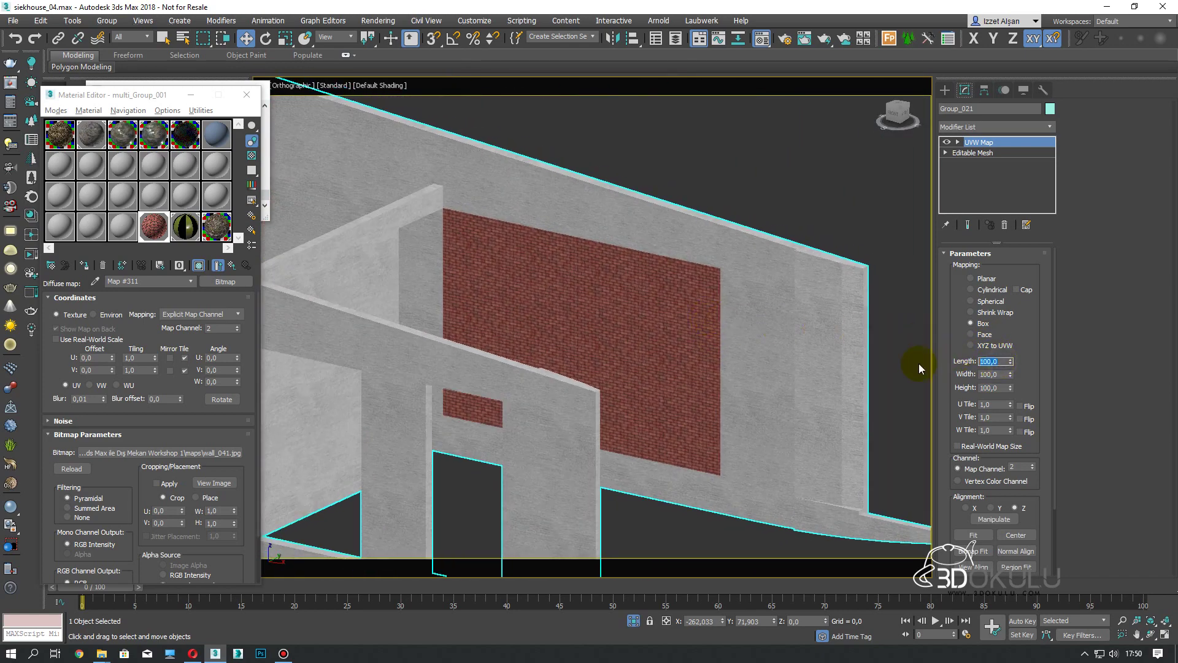
{"action": "type", "text": "150"}
{"action": "key", "text": "Tab"}
{"action": "key", "text": "Return"}
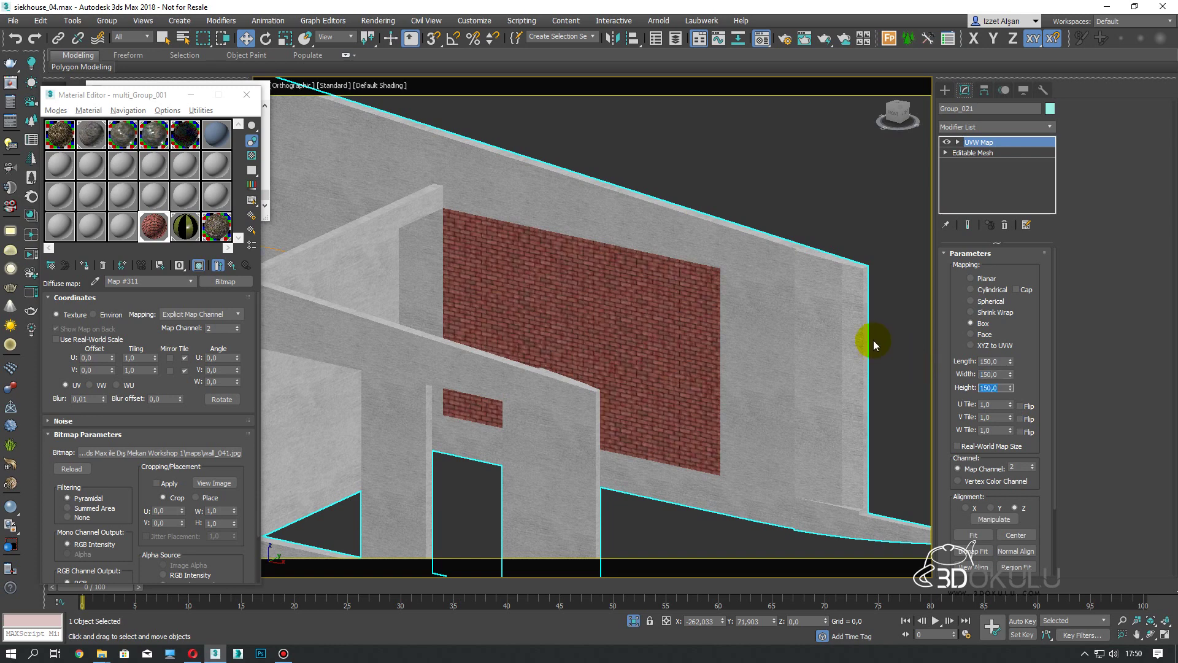
Add a second Box UVW Map modifier on map channel 1
{"action": "left_click", "coordinate": [999, 128]}
{"action": "key", "text": "u"}
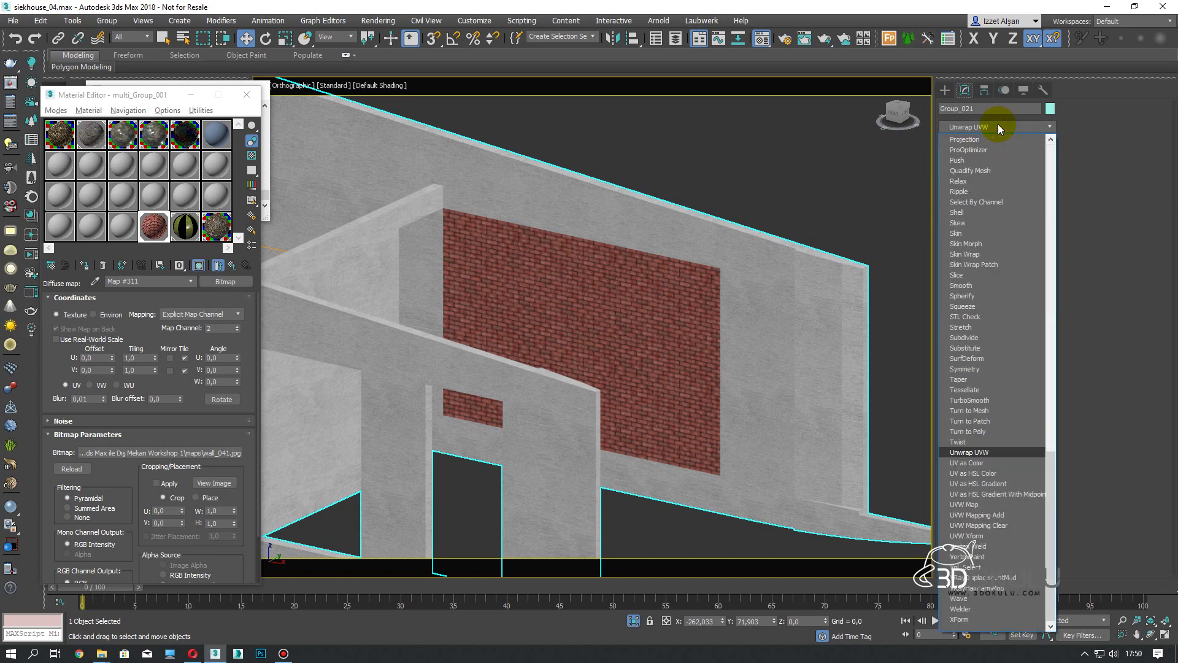
{"action": "left_click", "coordinate": [980, 504]}
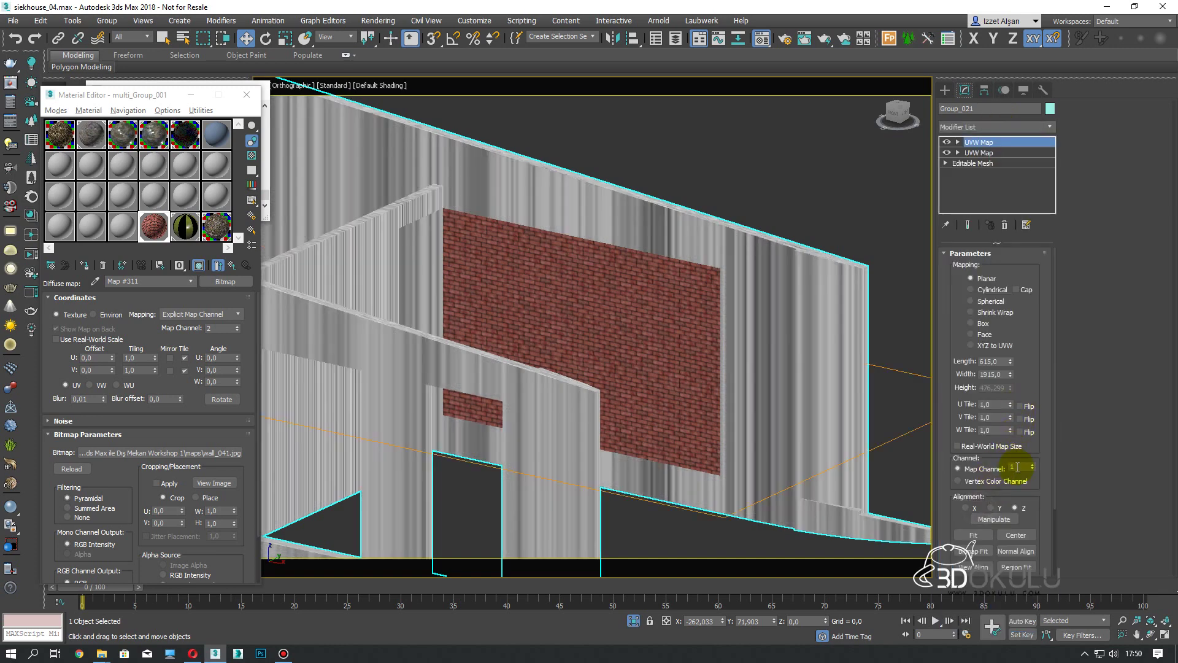
{"action": "left_click", "coordinate": [985, 325]}
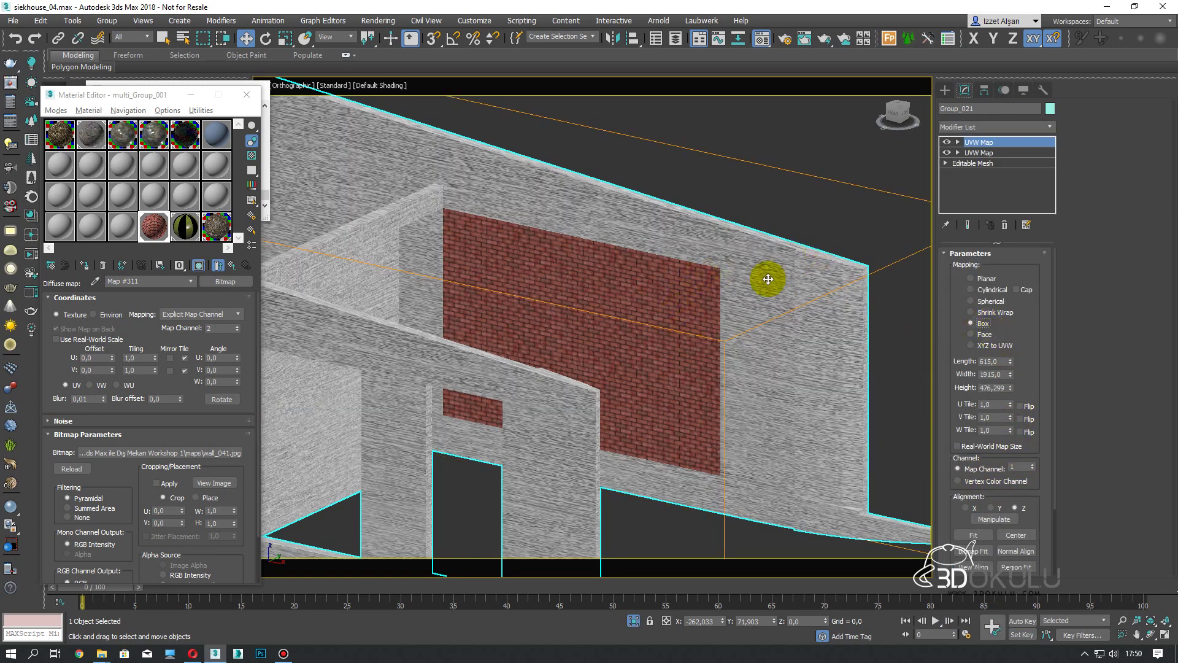
{"action": "left_click", "coordinate": [238, 268]}
{"action": "scroll", "coordinate": [163, 496], "scroll_direction": "down", "scroll_amount": 5}
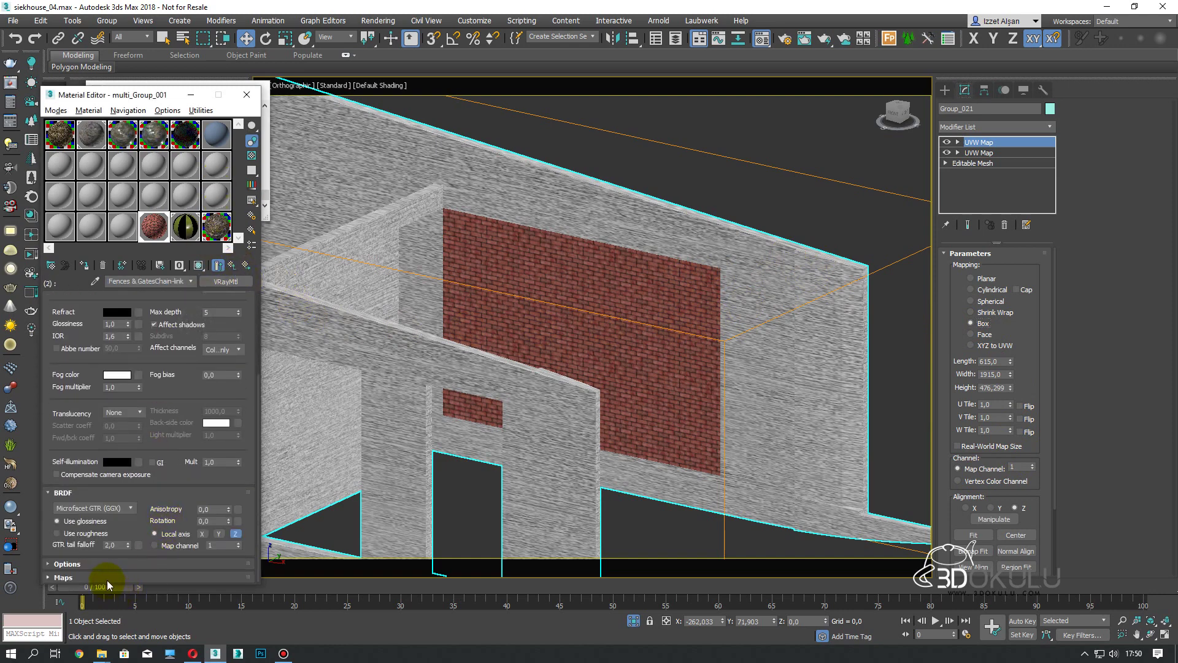
Load wall_041_bump.jpg into the brick VRayMtl's Bump slot and select the bump amount
{"action": "left_click", "coordinate": [63, 577]}
{"action": "scroll", "coordinate": [166, 429], "scroll_direction": "down", "scroll_amount": 5}
{"action": "left_click", "coordinate": [188, 346]}
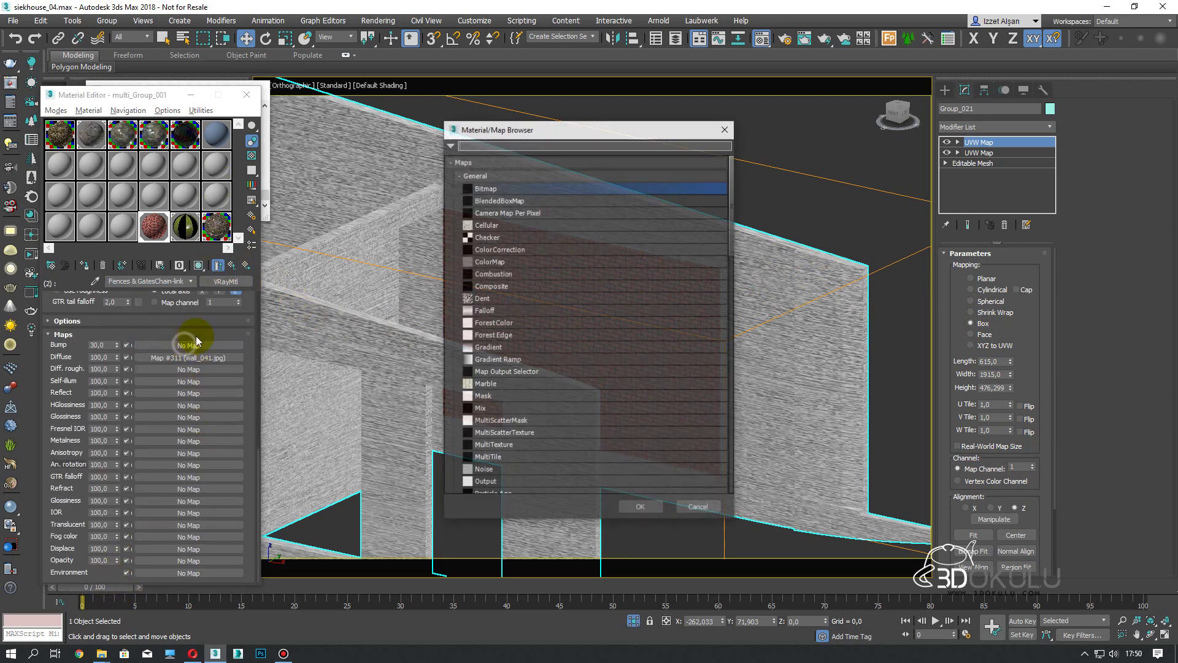
{"action": "double_click", "coordinate": [499, 184]}
{"action": "scroll", "coordinate": [338, 307], "scroll_direction": "down", "scroll_amount": 10}
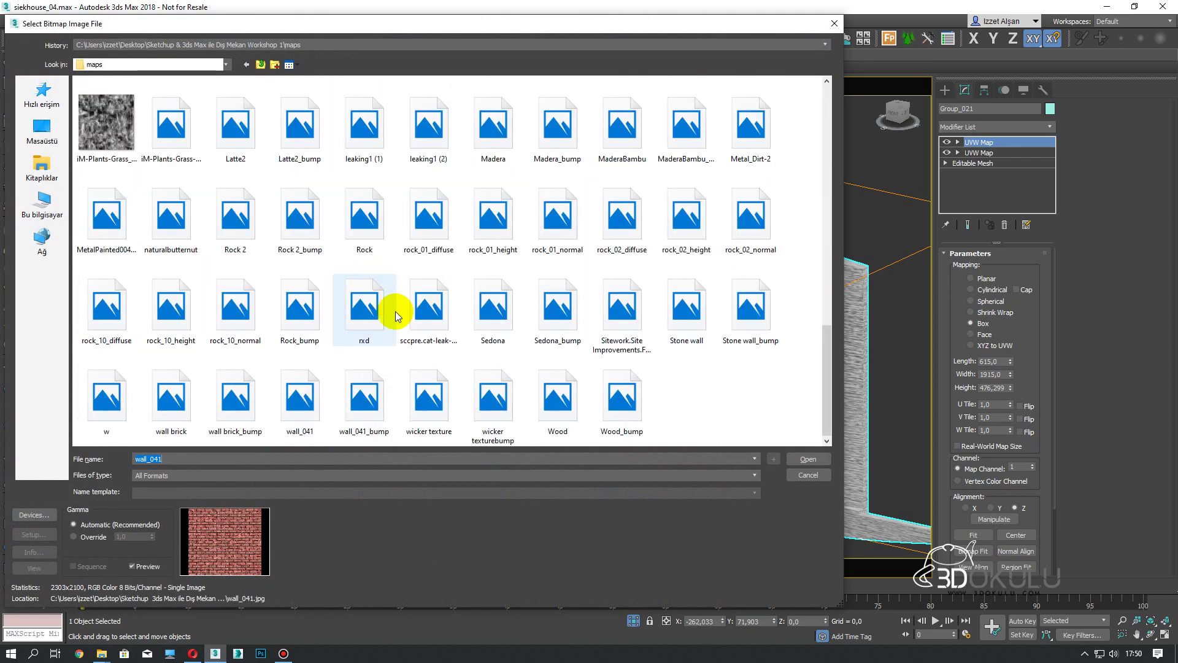
{"action": "left_click", "coordinate": [392, 399]}
{"action": "double_click", "coordinate": [377, 392]}
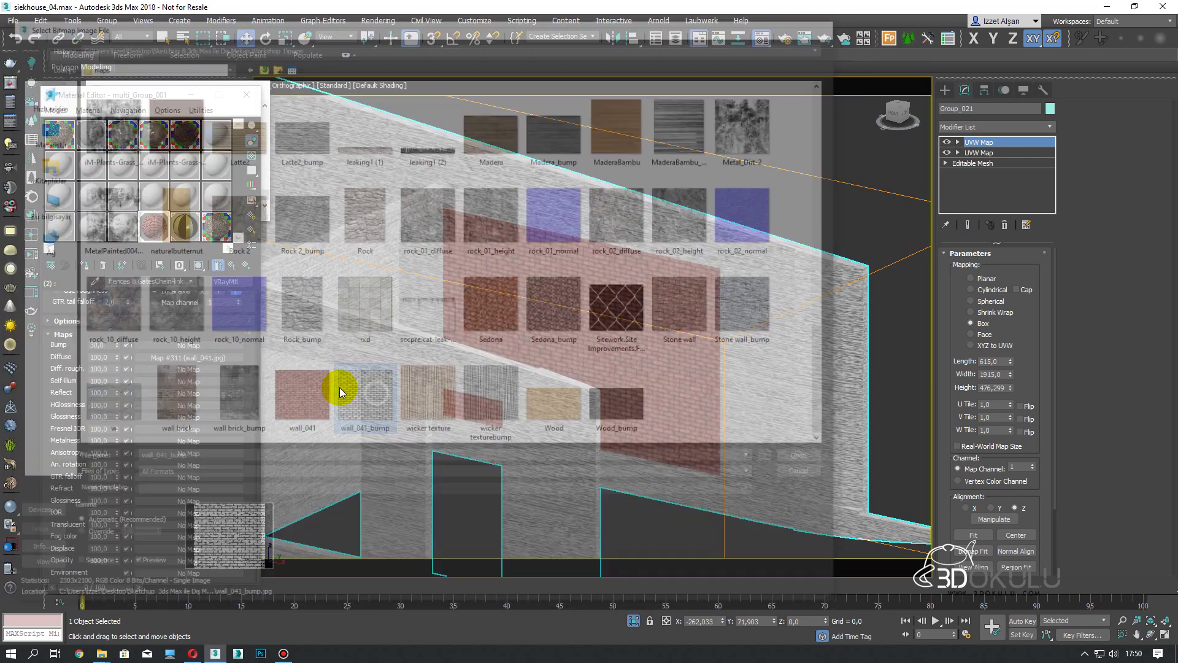
{"action": "left_click", "coordinate": [231, 265]}
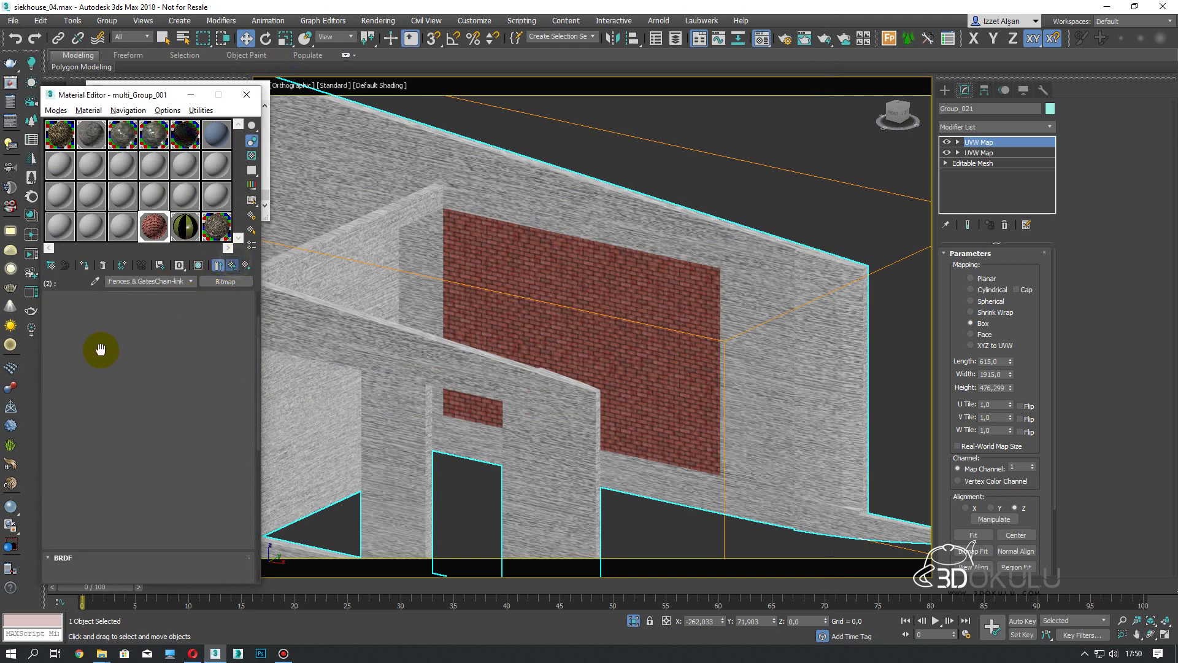
{"action": "scroll", "coordinate": [92, 400], "scroll_direction": "down", "scroll_amount": 2}
{"action": "scroll", "coordinate": [98, 509], "scroll_direction": "down", "scroll_amount": 2}
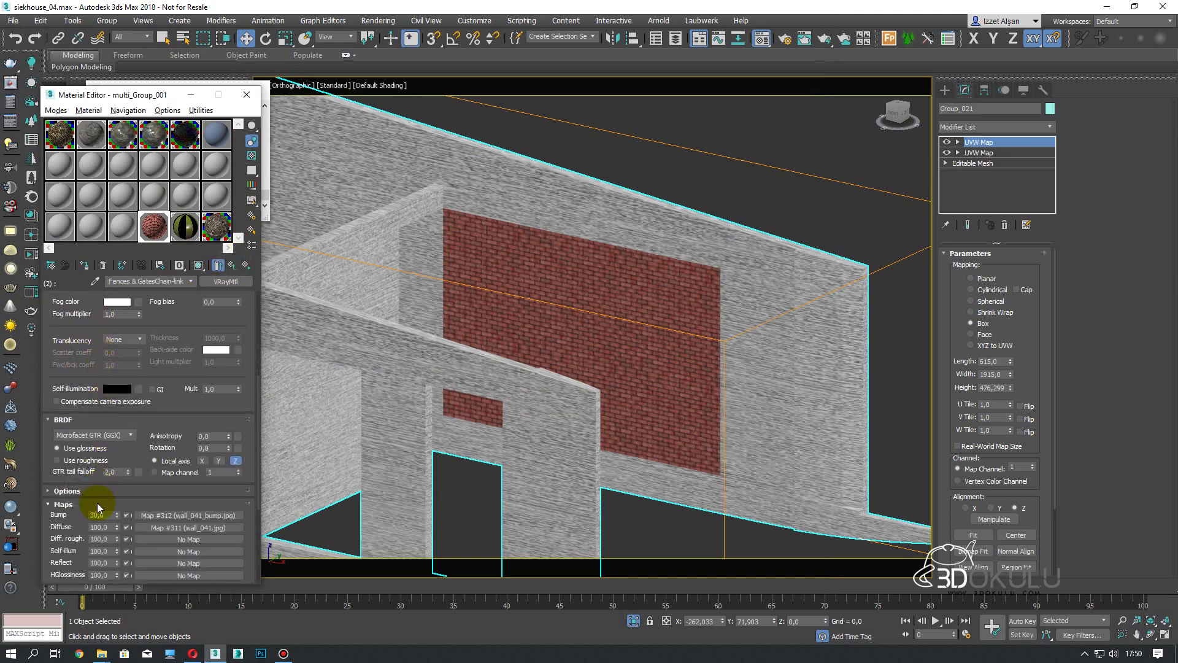
{"action": "double_click", "coordinate": [107, 514]}
{"action": "type", "text": "10"}
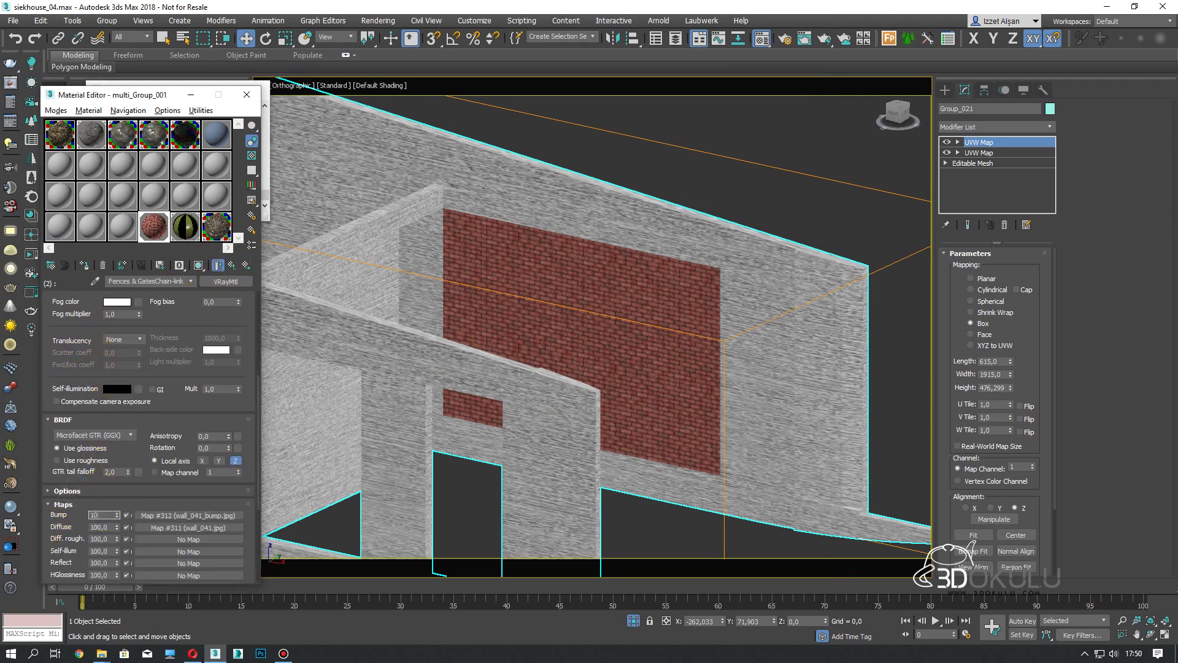
Replace the Flat.Broom.Grey sub-material 1 with a default VRayMtl and add a Bitmap diffuse map
{"action": "scroll", "coordinate": [250, 329], "scroll_direction": "up", "scroll_amount": 5}
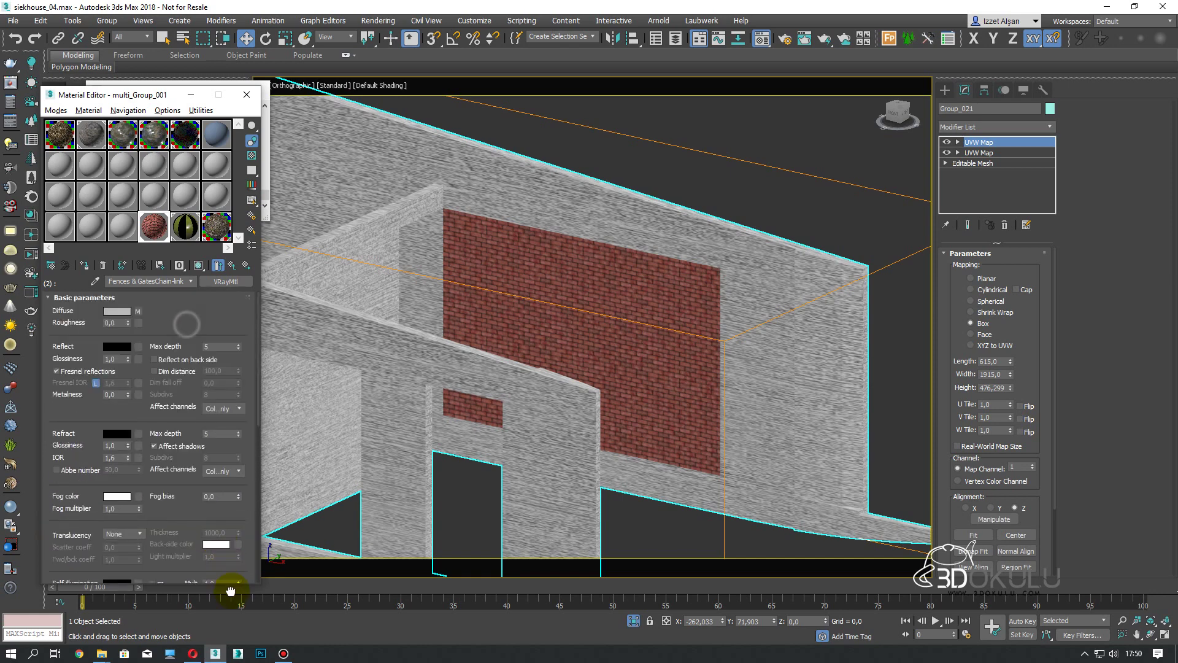
{"action": "left_click", "coordinate": [232, 267]}
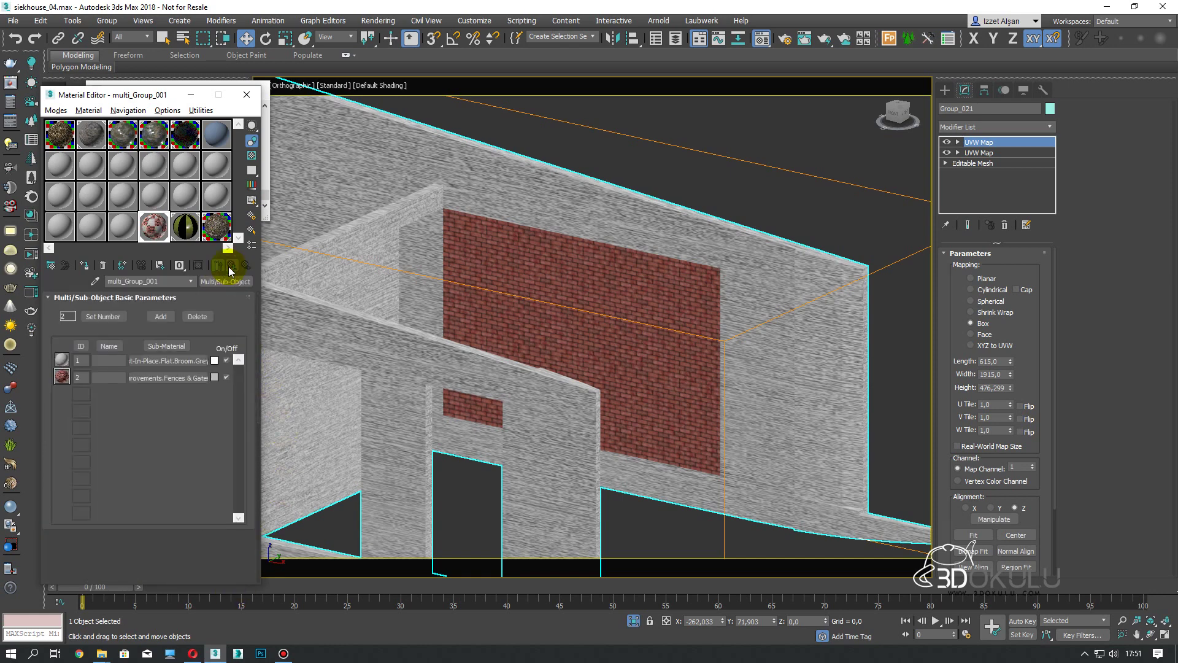
{"action": "left_click", "coordinate": [184, 360]}
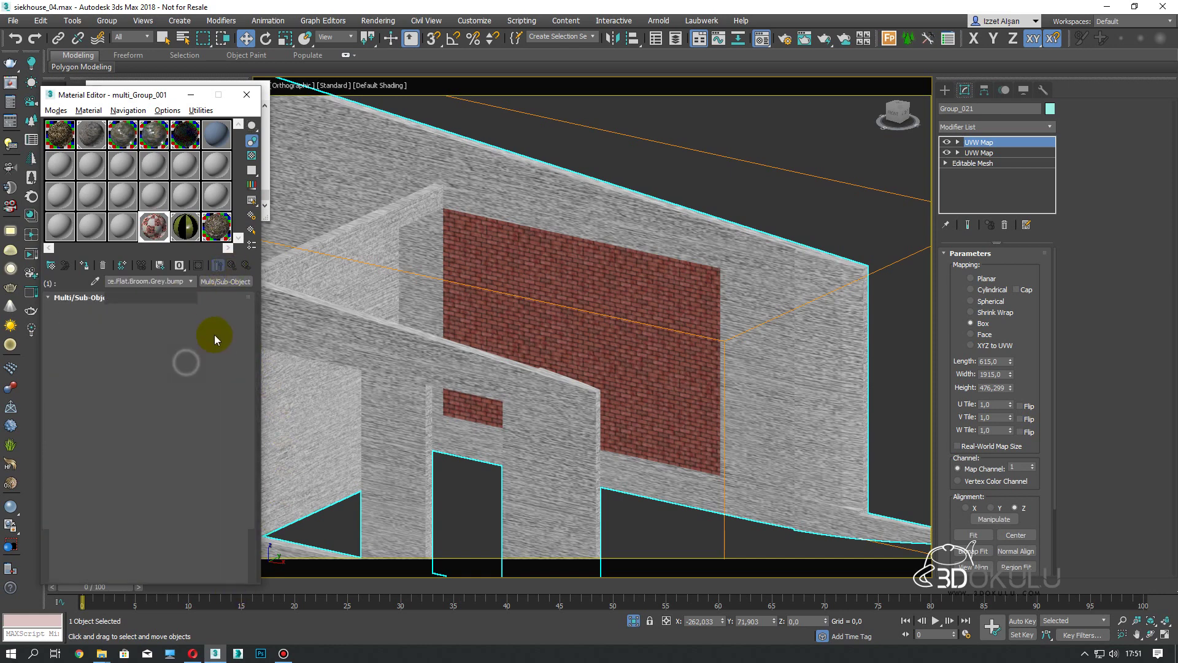
{"action": "left_click", "coordinate": [224, 282]}
{"action": "scroll", "coordinate": [491, 441], "scroll_direction": "down", "scroll_amount": 4}
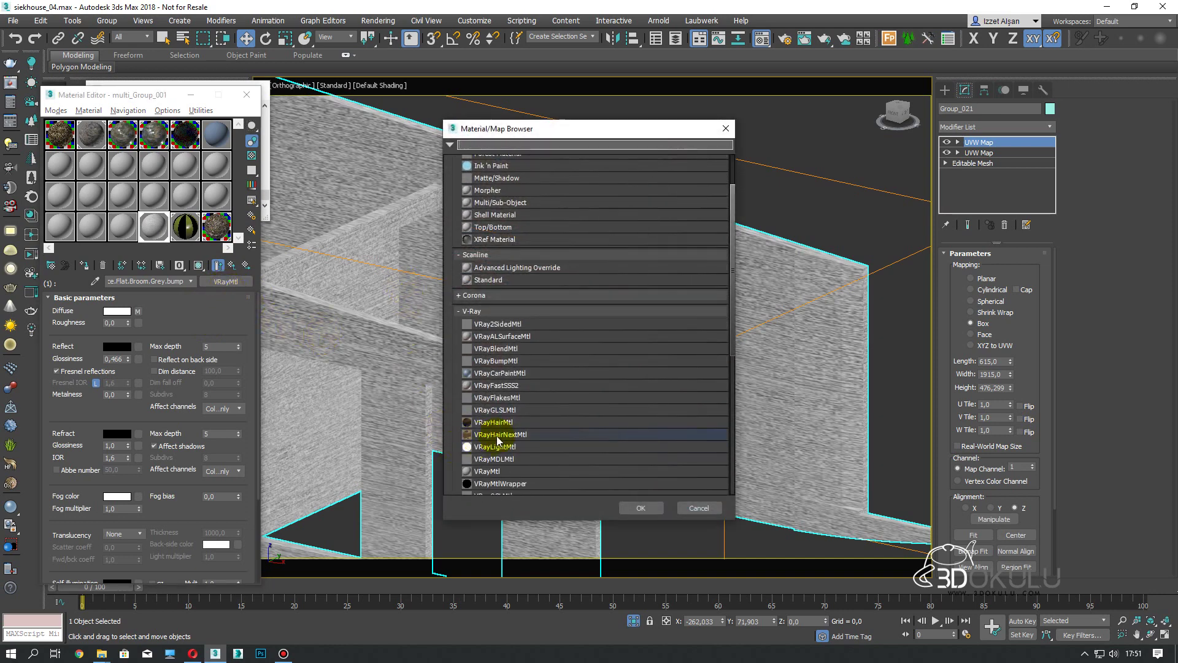
{"action": "double_click", "coordinate": [488, 471]}
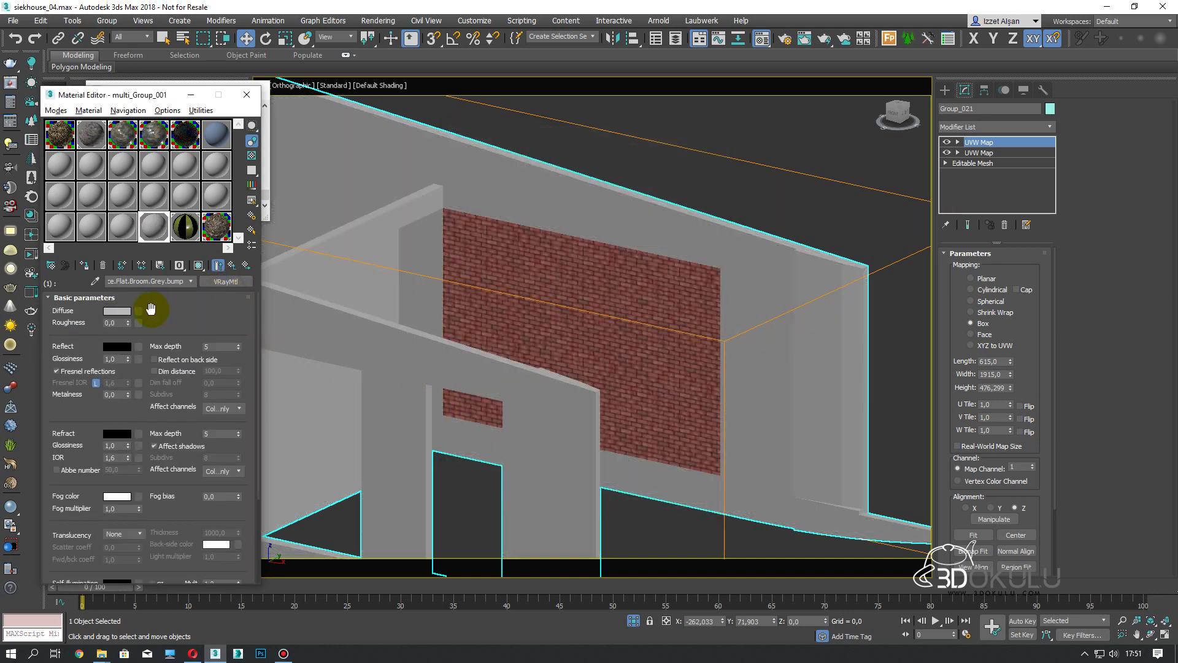
{"action": "left_click", "coordinate": [140, 310]}
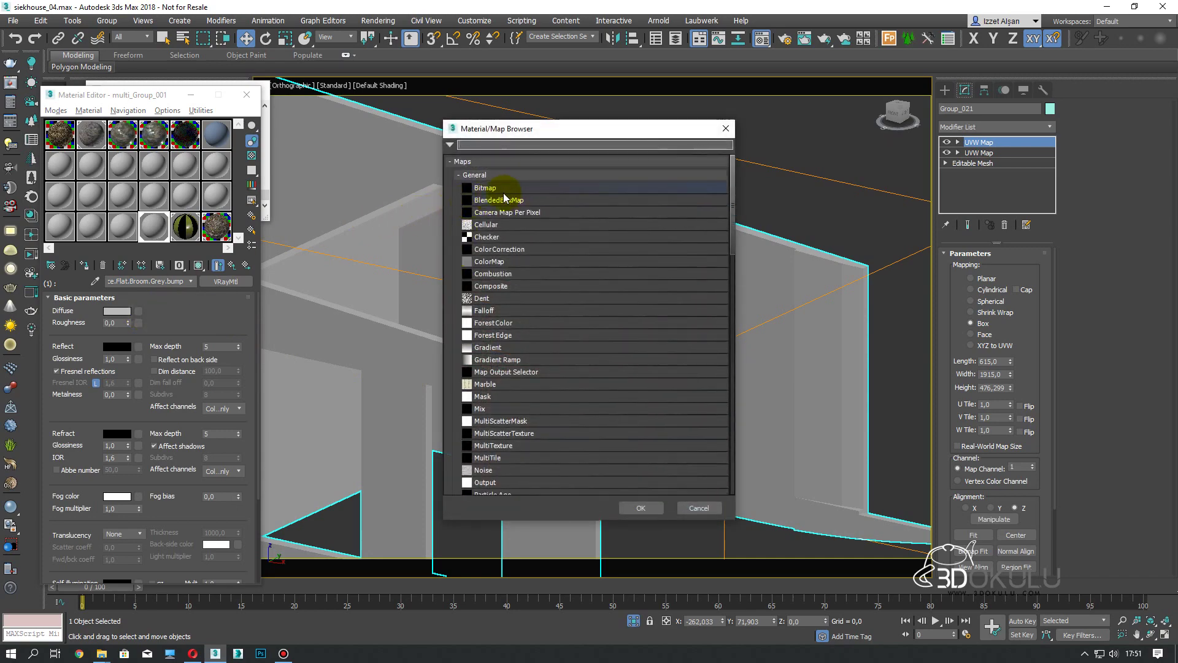
{"action": "double_click", "coordinate": [500, 195]}
Preview concrete05 and Concrete full-size, then load Concrete.jpg as the diffuse bitmap
{"action": "scroll", "coordinate": [313, 233], "scroll_direction": "down", "scroll_amount": 2}
{"action": "scroll", "coordinate": [430, 232], "scroll_direction": "down", "scroll_amount": 1}
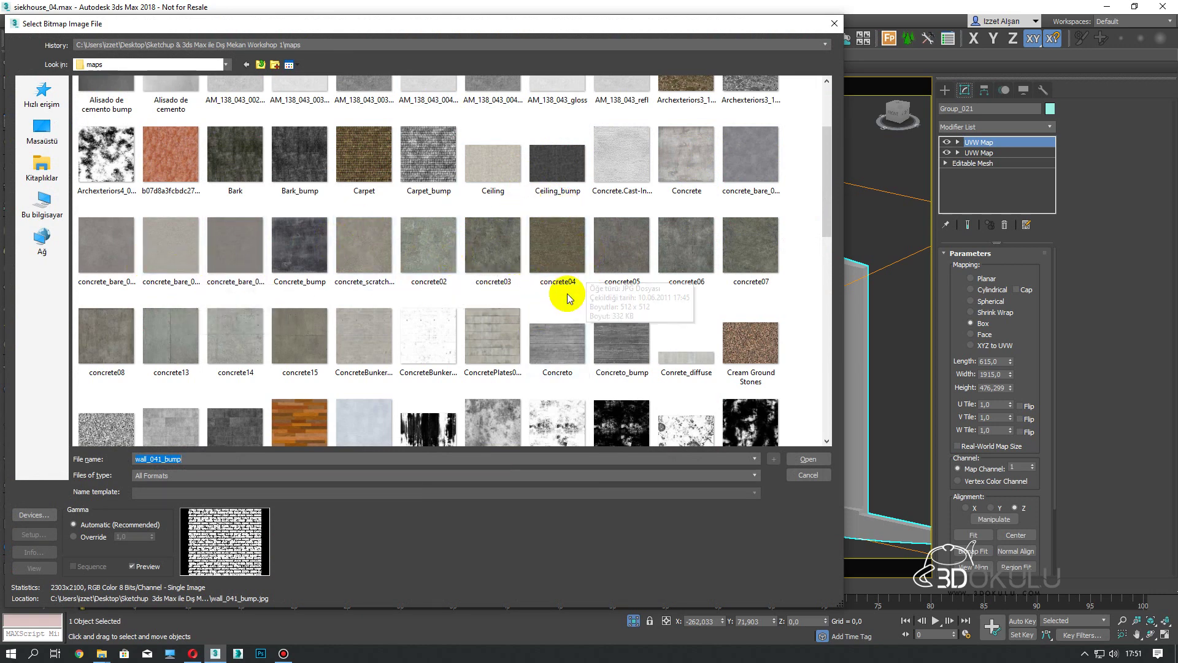
{"action": "right_click", "coordinate": [622, 231]}
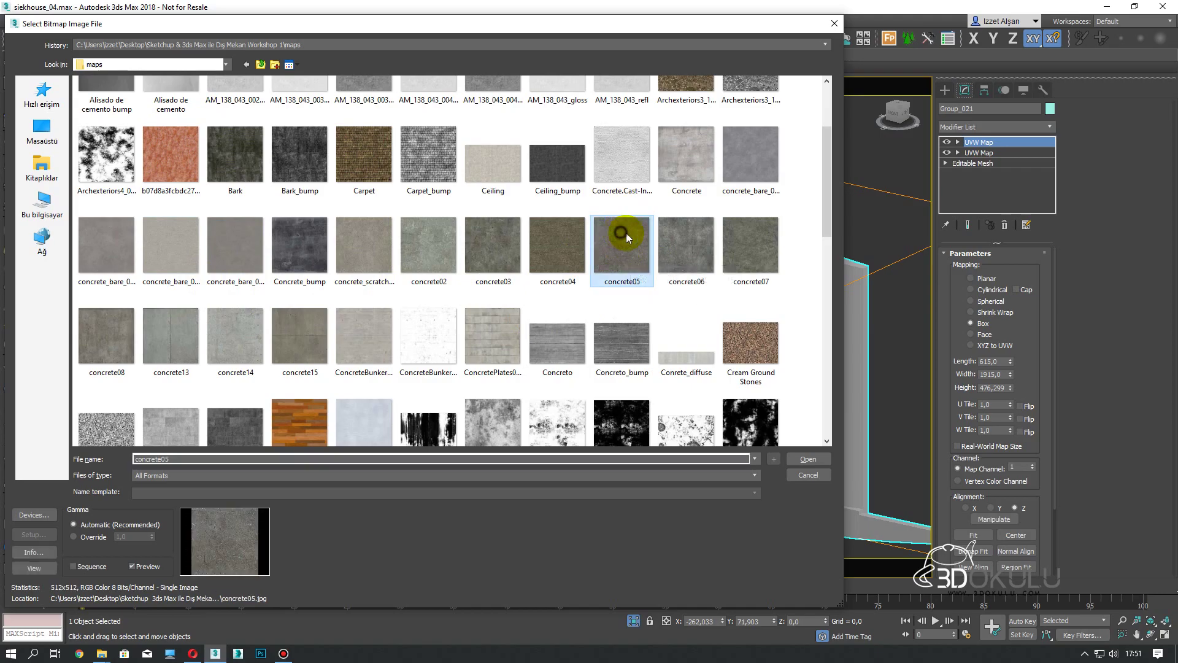
{"action": "left_click", "coordinate": [663, 201]}
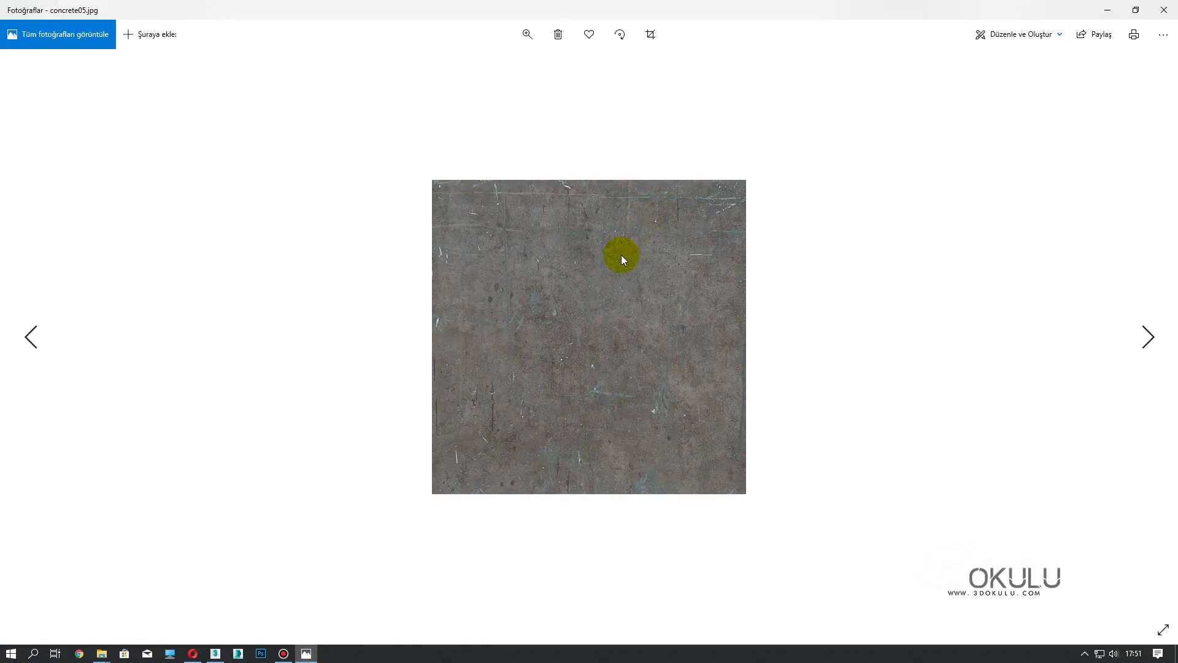
{"action": "left_click", "coordinate": [1166, 9]}
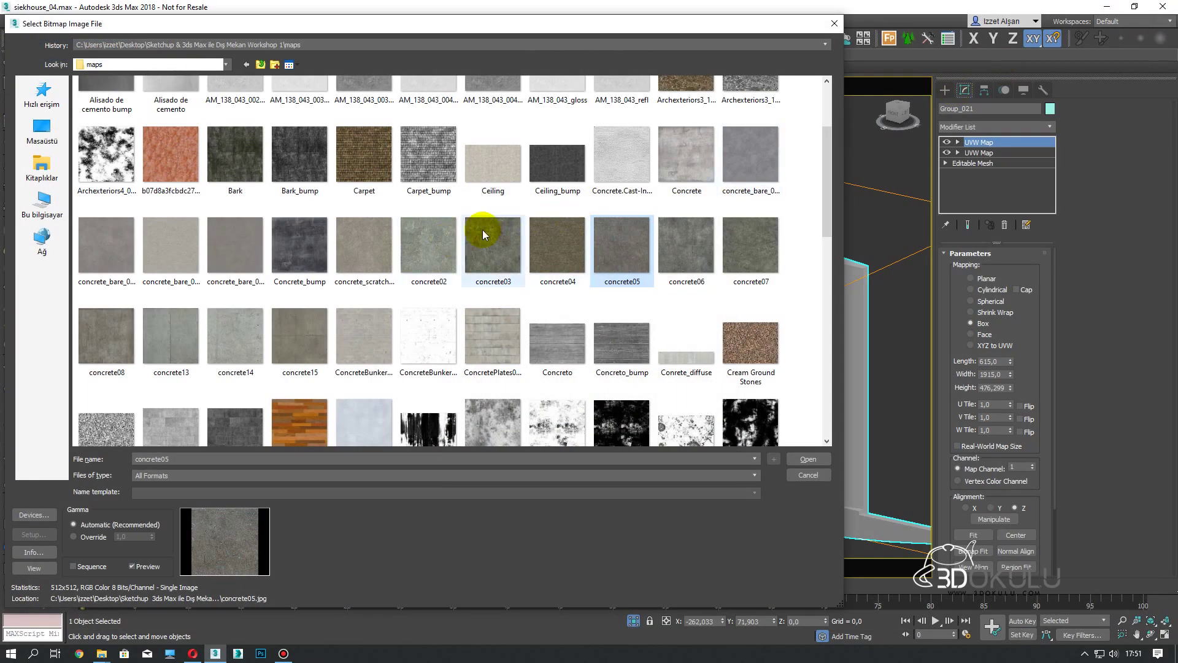
{"action": "right_click", "coordinate": [696, 182]}
{"action": "left_click", "coordinate": [713, 180]}
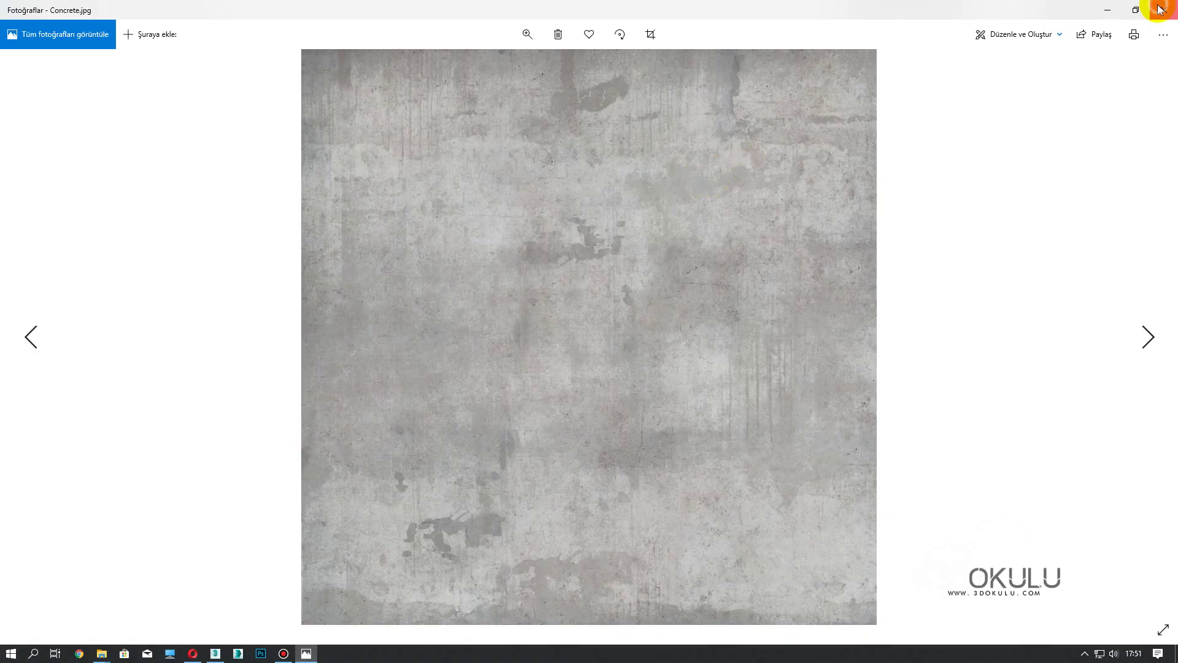
{"action": "left_click", "coordinate": [1160, 8]}
{"action": "double_click", "coordinate": [680, 165]}
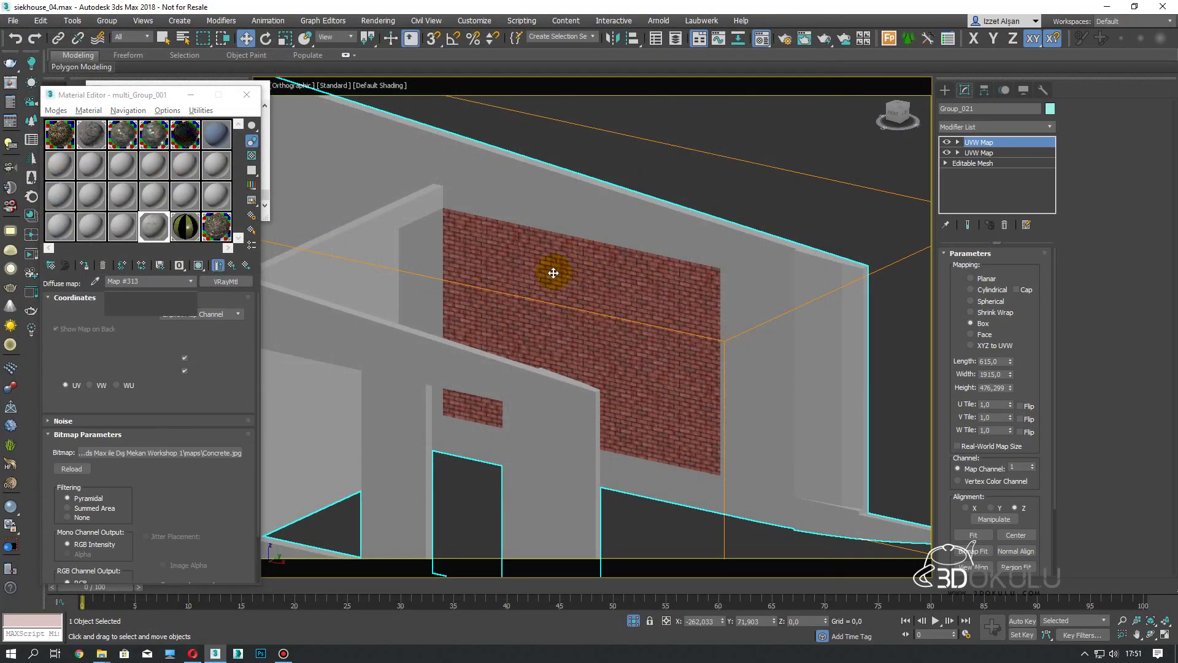
Reset the Concrete map's blur and show it shaded on the walls in the viewport
{"action": "right_click", "coordinate": [105, 399]}
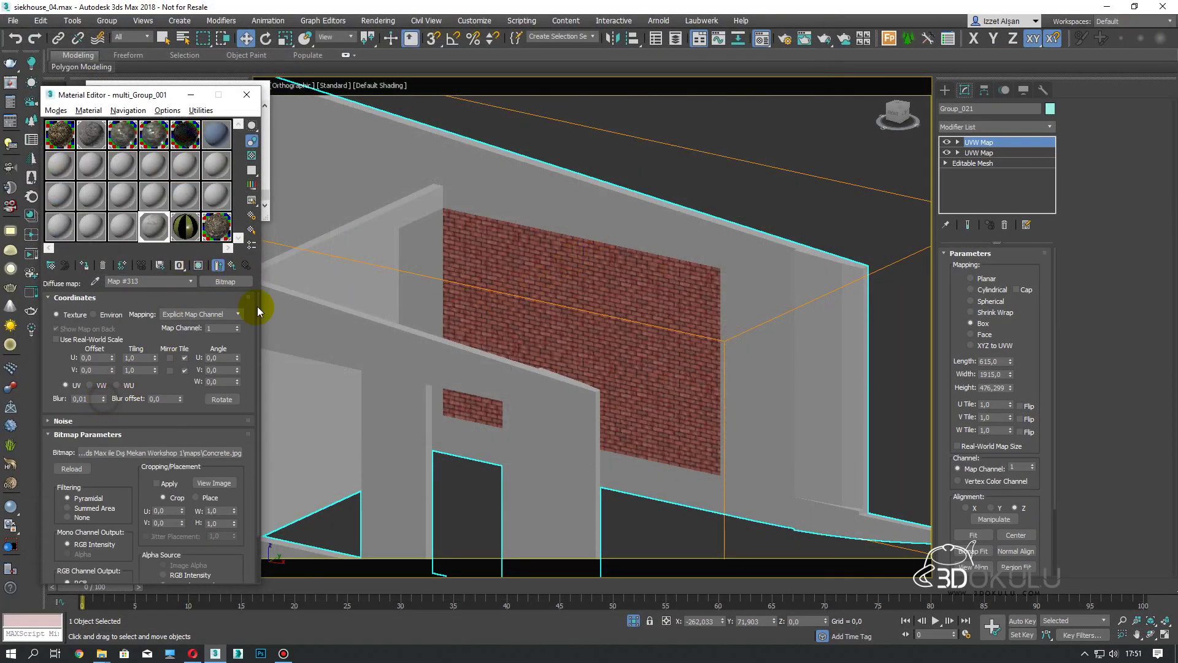
{"action": "left_click", "coordinate": [199, 265]}
{"action": "middle_click_drag", "start_coordinate": [340, 292], "coordinate": [1036, 350]}
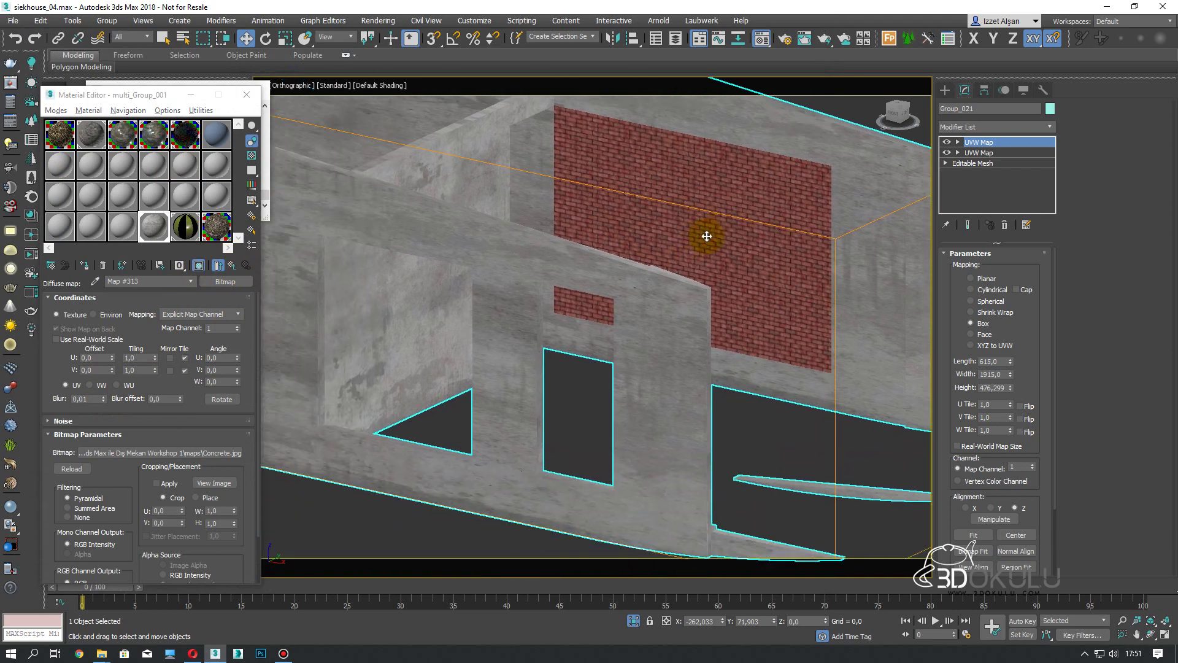
{"action": "scroll", "coordinate": [1036, 350], "scroll_direction": "down", "scroll_amount": 3}
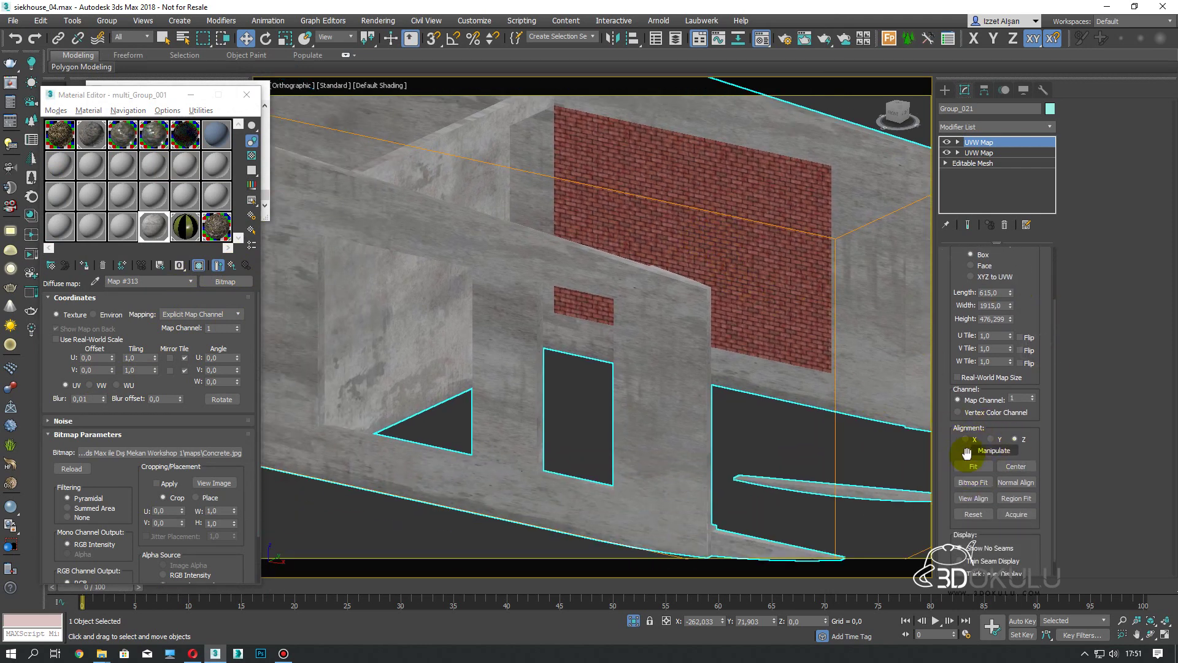
Bitmap-fit the channel 1 box mapping to Concrete (615 units) and render in V-Ray
{"action": "left_click", "coordinate": [981, 481]}
{"action": "left_click", "coordinate": [675, 293]}
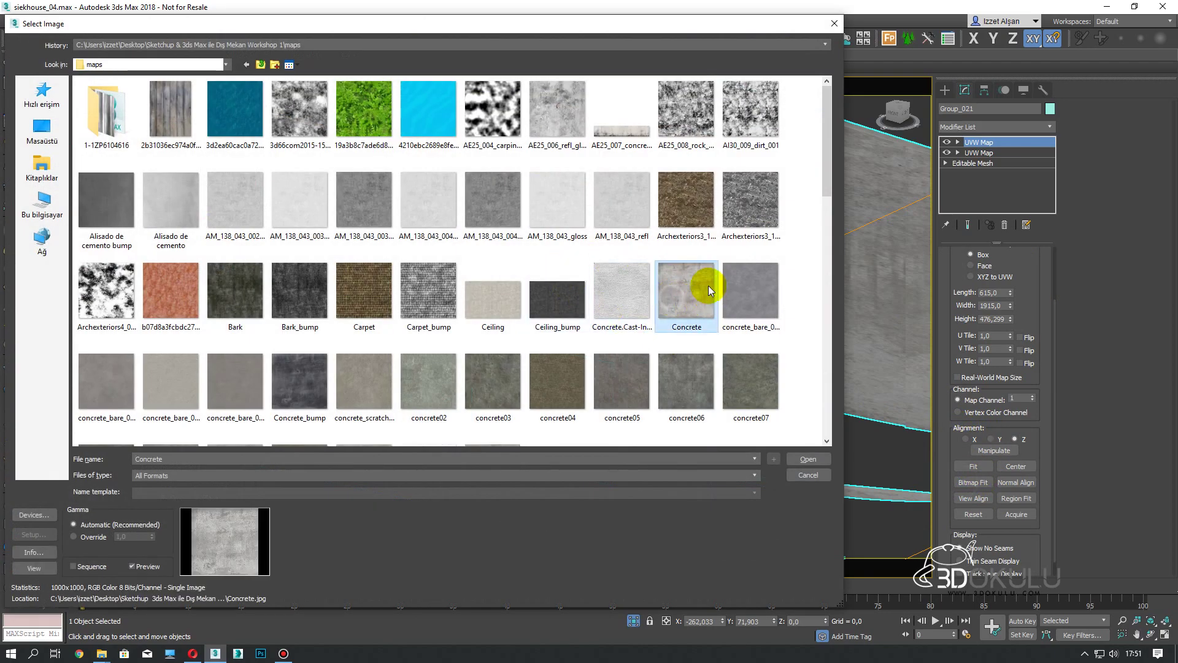
{"action": "double_click", "coordinate": [690, 301]}
{"action": "mouse_move", "coordinate": [690, 313]}
{"action": "middle_mouse_down", "text": "alt"}
{"action": "mouse_move", "coordinate": [821, 313]}
{"action": "mouse_move", "coordinate": [649, 344]}
{"action": "mouse_move", "coordinate": [865, 58]}
{"action": "middle_mouse_up", "text": "alt"}
{"action": "left_click", "coordinate": [825, 42]}
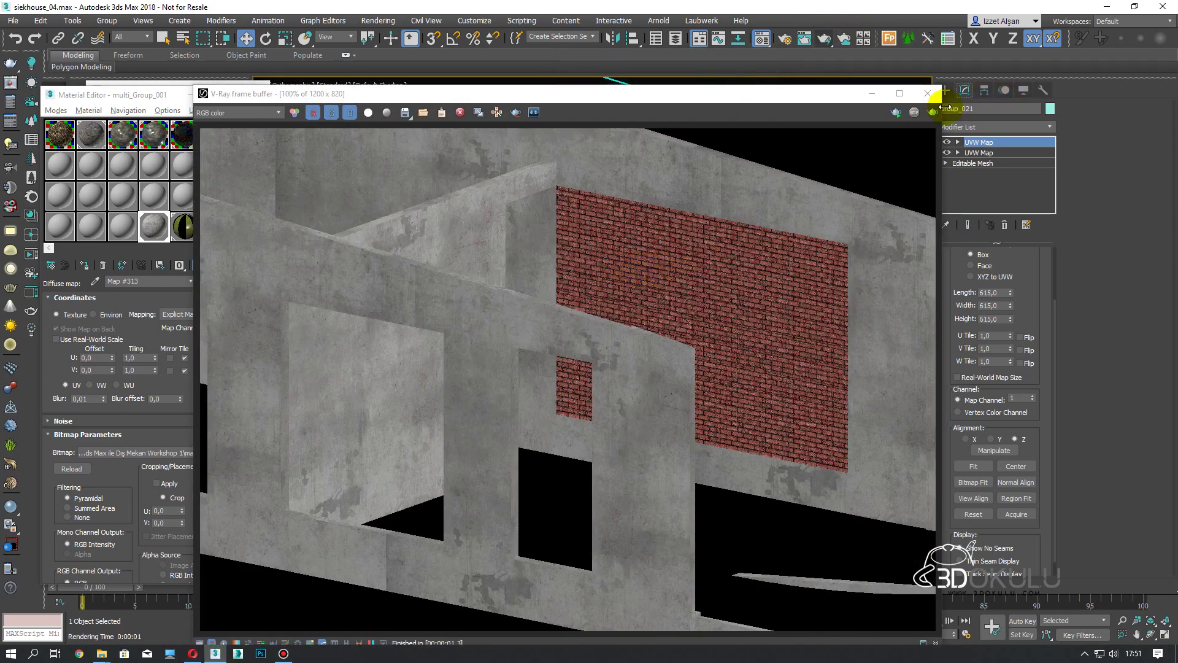
Close the V-Ray frame buffer, keep the mapping width at 615, and view the whole building
{"action": "left_click", "coordinate": [927, 94]}
{"action": "mouse_move", "coordinate": [560, 329]}
{"action": "middle_mouse_down", "text": "alt"}
{"action": "mouse_move", "coordinate": [677, 291]}
{"action": "mouse_move", "coordinate": [818, 305]}
{"action": "middle_mouse_up", "text": "alt"}
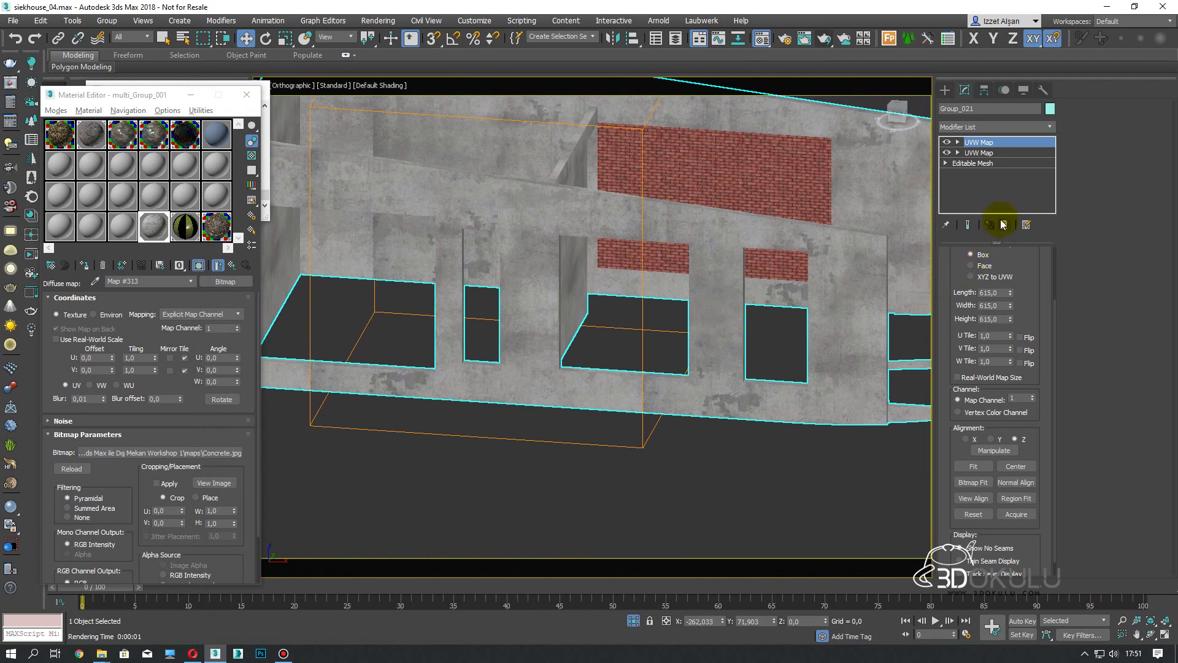
{"action": "left_click_drag", "start_coordinate": [1010, 306], "coordinate": [1014, 250]}
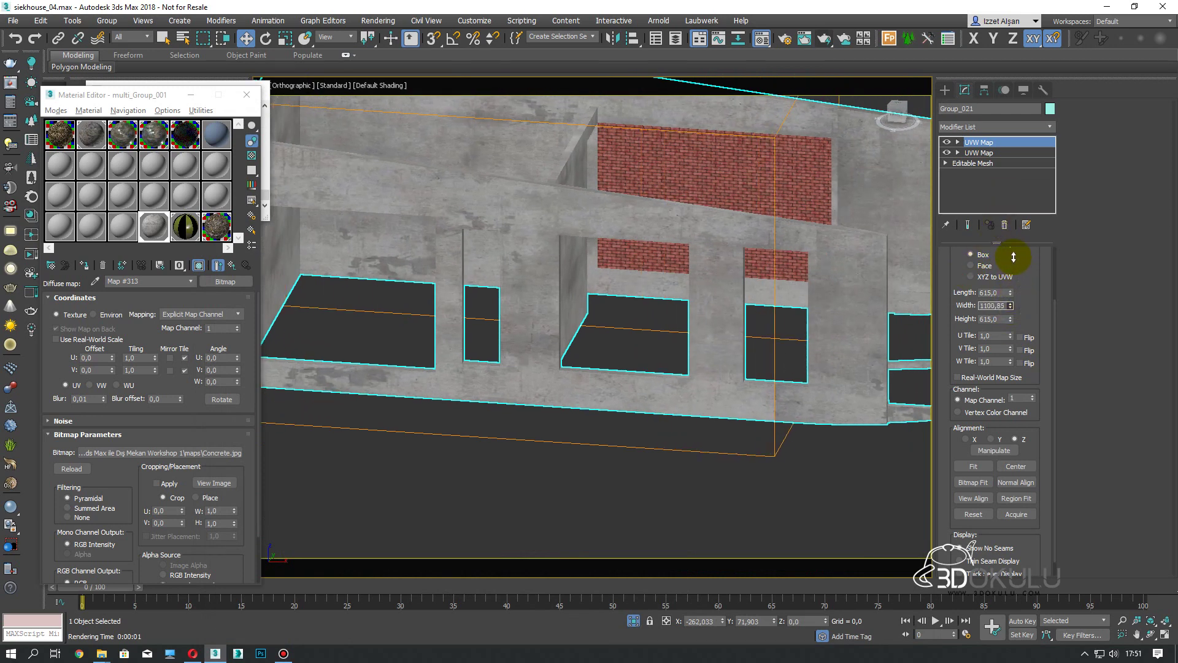
{"action": "right_click", "coordinate": [1014, 250]}
{"action": "scroll", "coordinate": [779, 309], "scroll_direction": "down", "scroll_amount": 5}
{"action": "middle_click_drag", "start_coordinate": [779, 308], "coordinate": [797, 325], "text": "alt"}
{"action": "middle_click_drag", "start_coordinate": [671, 354], "coordinate": [699, 354], "text": "alt"}
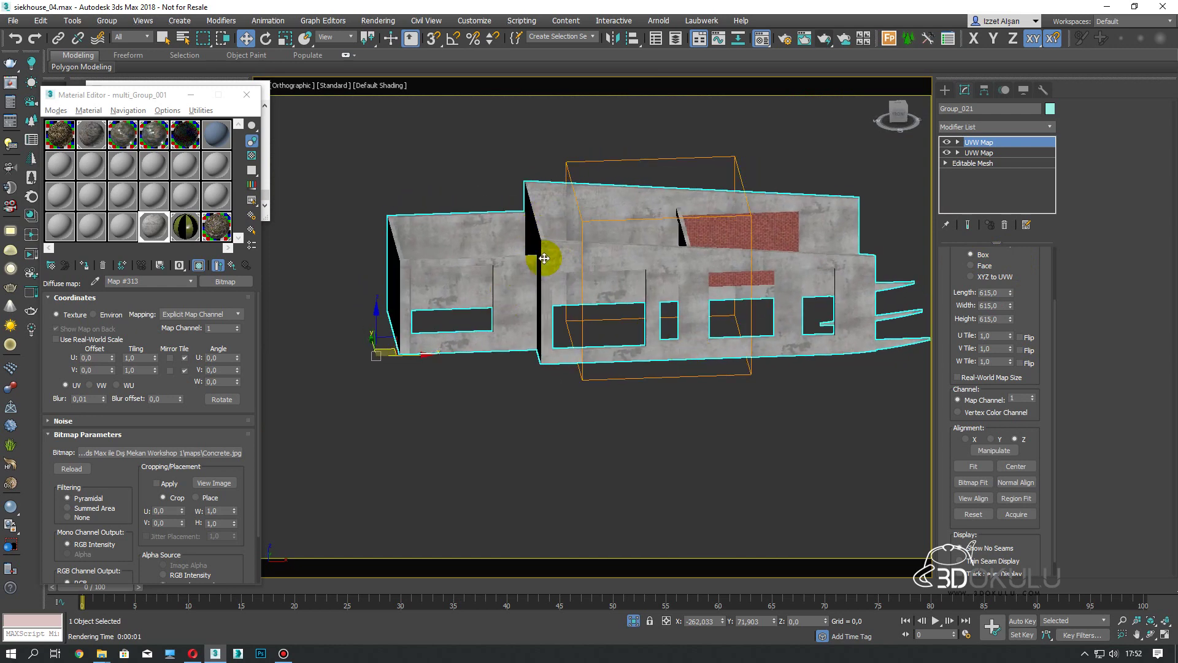
Detach the right-hand wing's polygons from Group_021's mesh as a separate object, Object001
{"action": "left_click", "coordinate": [990, 162]}
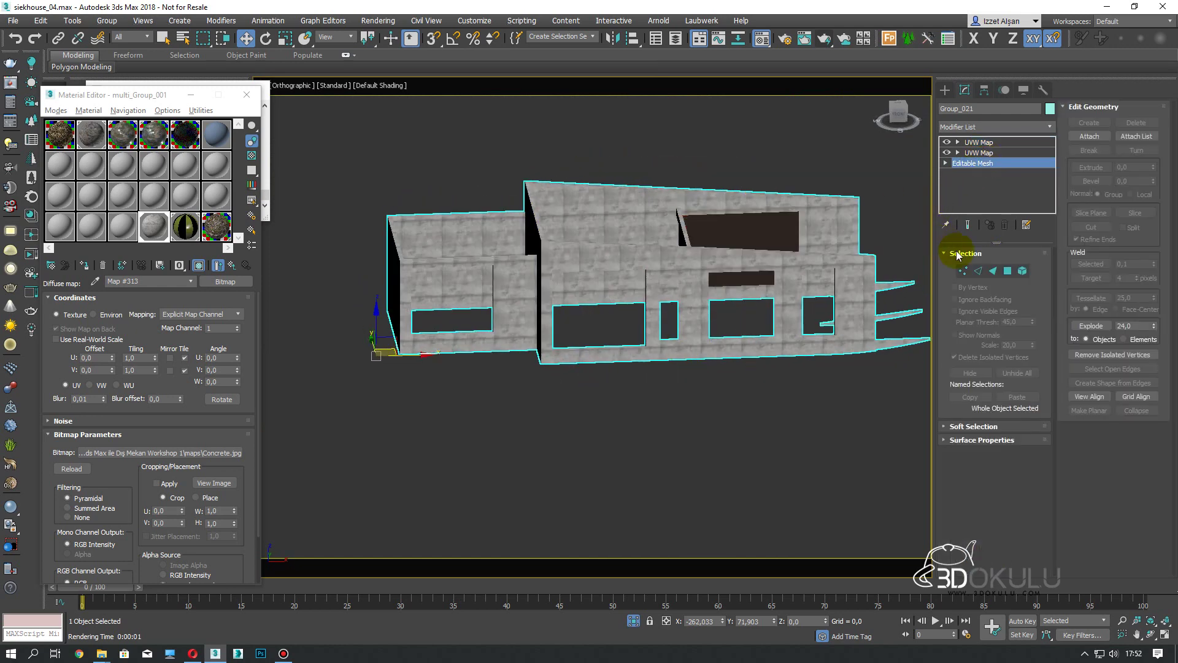
{"action": "left_click", "coordinate": [1011, 269]}
{"action": "left_click", "coordinate": [899, 135]}
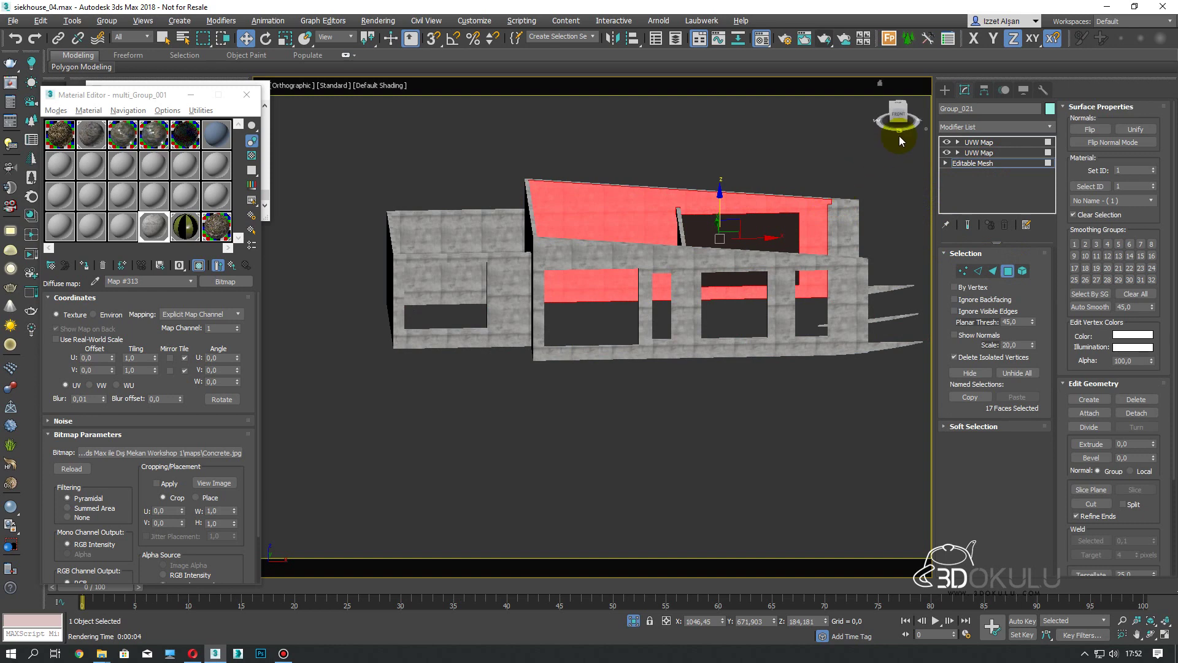
{"action": "key", "text": "ctrl+a"}
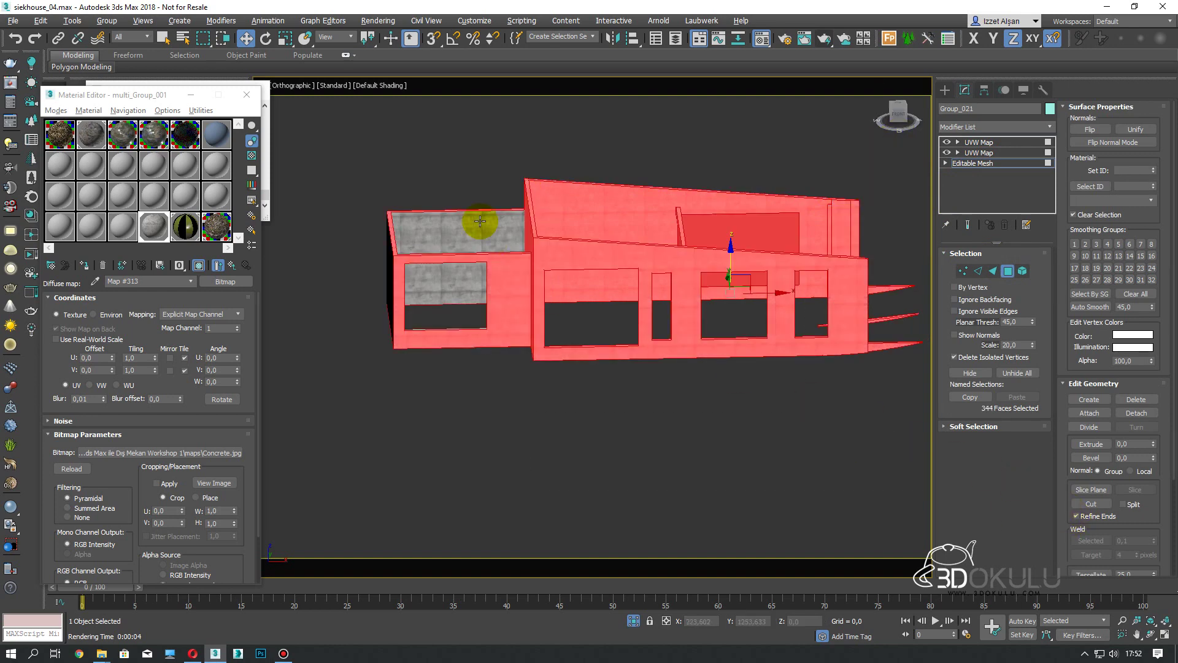
{"action": "left_click_drag", "start_coordinate": [473, 162], "coordinate": [284, 498], "text": "alt"}
{"action": "mouse_move", "coordinate": [576, 413]}
{"action": "middle_mouse_down", "text": "alt"}
{"action": "mouse_move", "coordinate": [673, 407]}
{"action": "mouse_move", "coordinate": [580, 414]}
{"action": "middle_mouse_up", "text": "alt"}
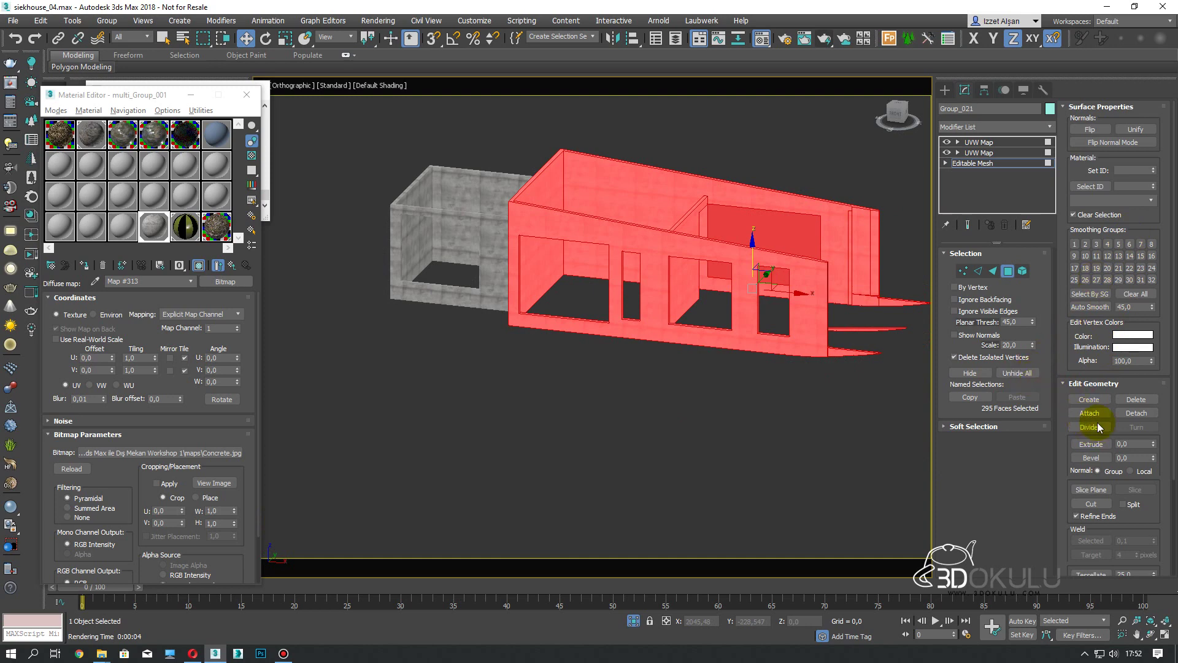
{"action": "left_click", "coordinate": [1136, 413]}
{"action": "left_click", "coordinate": [629, 335]}
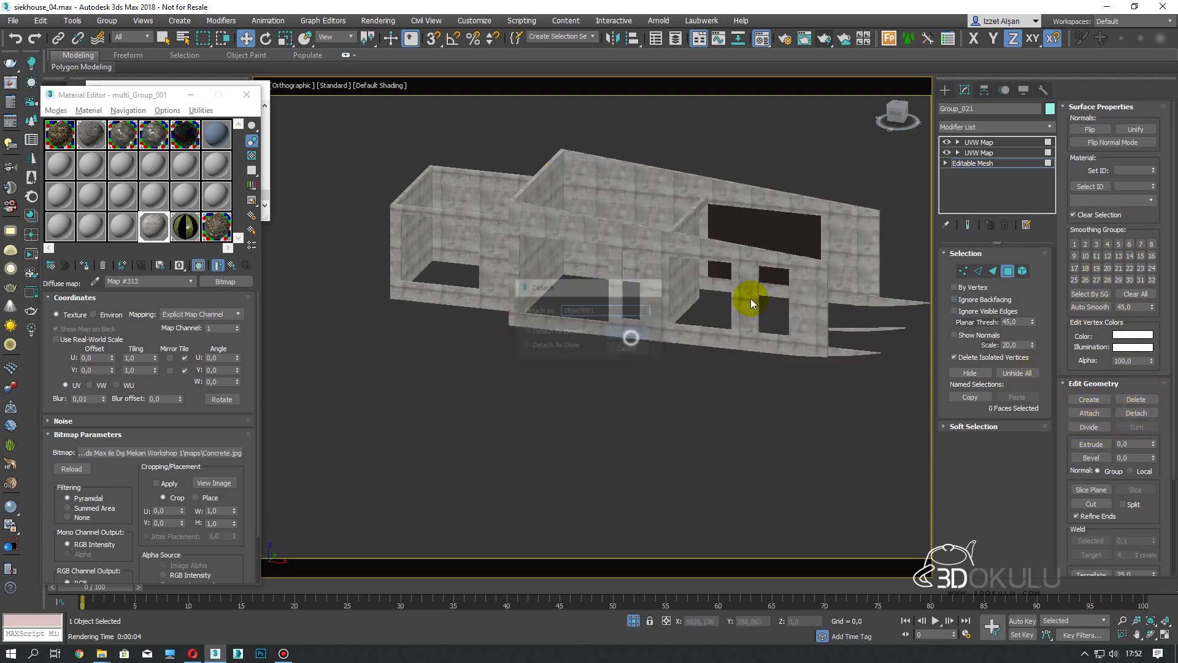
Exit polygon mode and select the left wing that carries the UVW mappings
{"action": "left_click", "coordinate": [1008, 271]}
{"action": "left_click", "coordinate": [805, 134]}
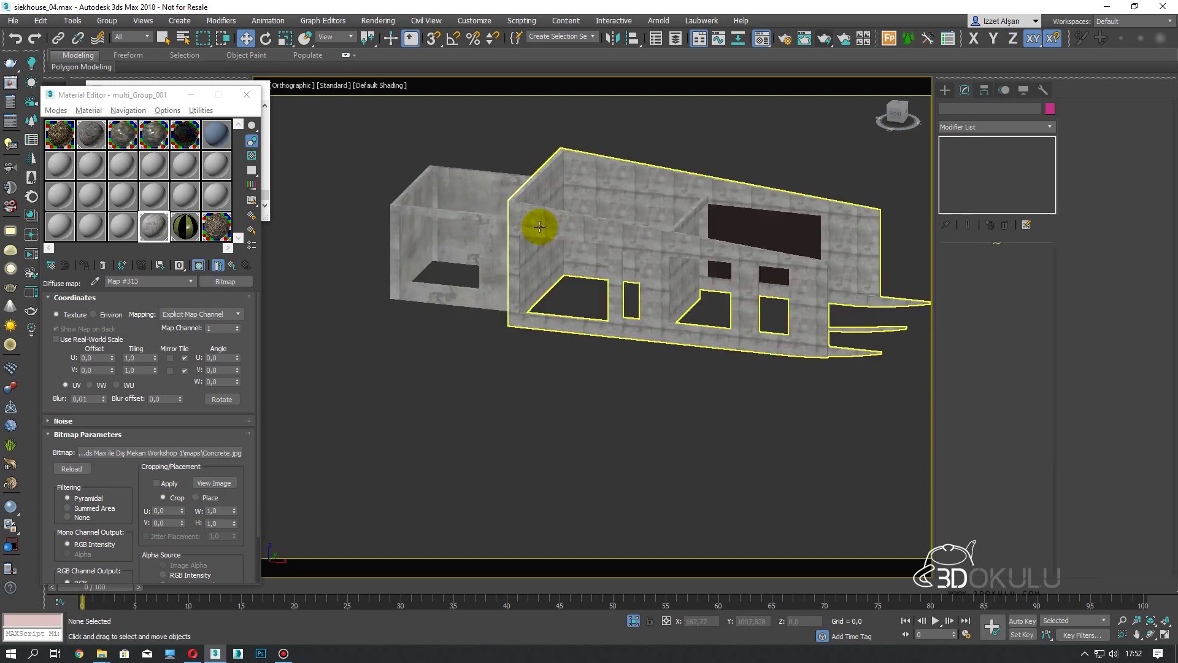
{"action": "left_click", "coordinate": [540, 227]}
{"action": "left_click", "coordinate": [434, 224]}
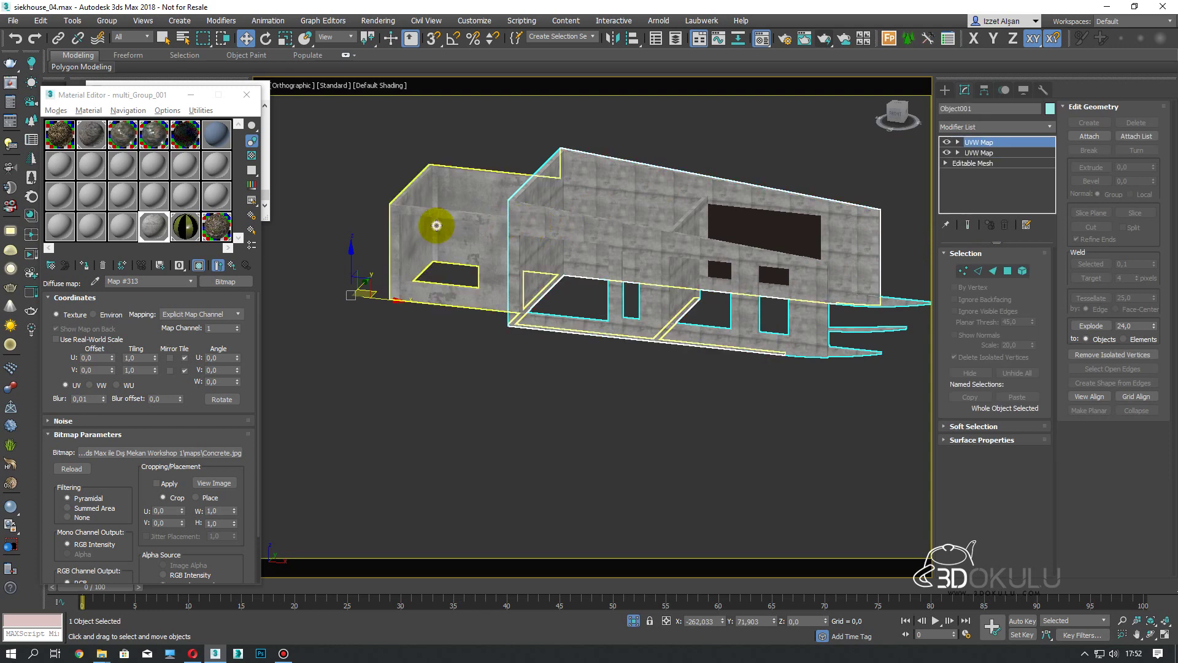
Copy both UVW Map modifiers from the left wing and paste them instanced onto Object001
{"action": "right_click", "coordinate": [987, 158]}
{"action": "left_click", "coordinate": [1025, 203]}
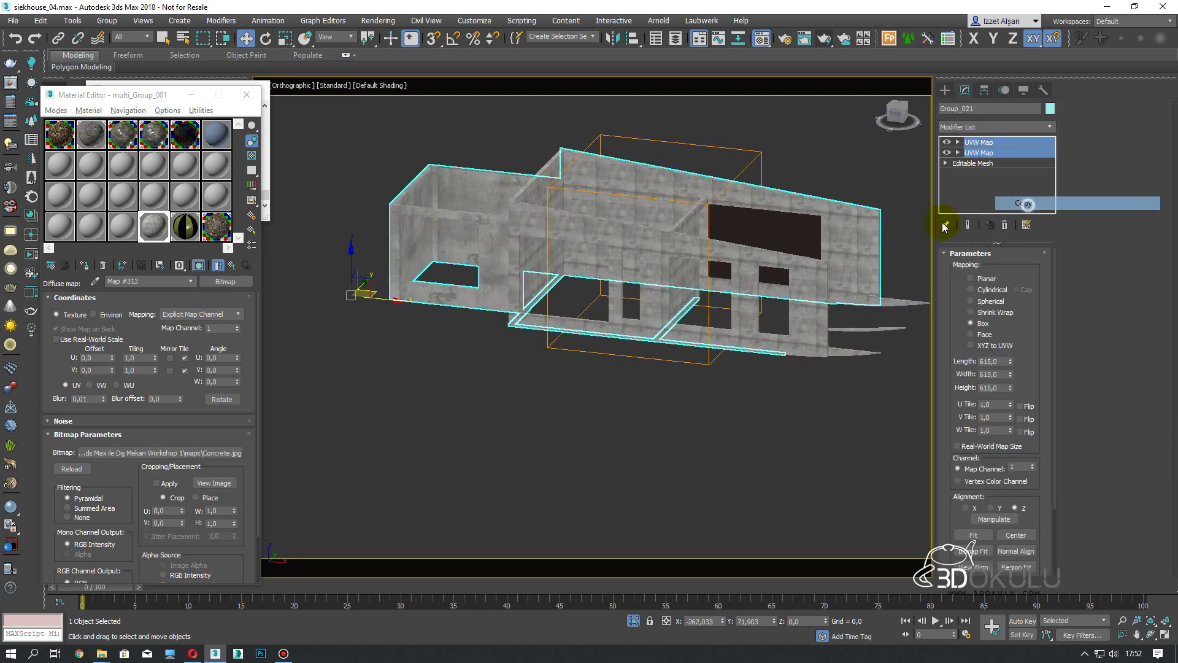
{"action": "left_click", "coordinate": [697, 250]}
{"action": "right_click", "coordinate": [973, 178]}
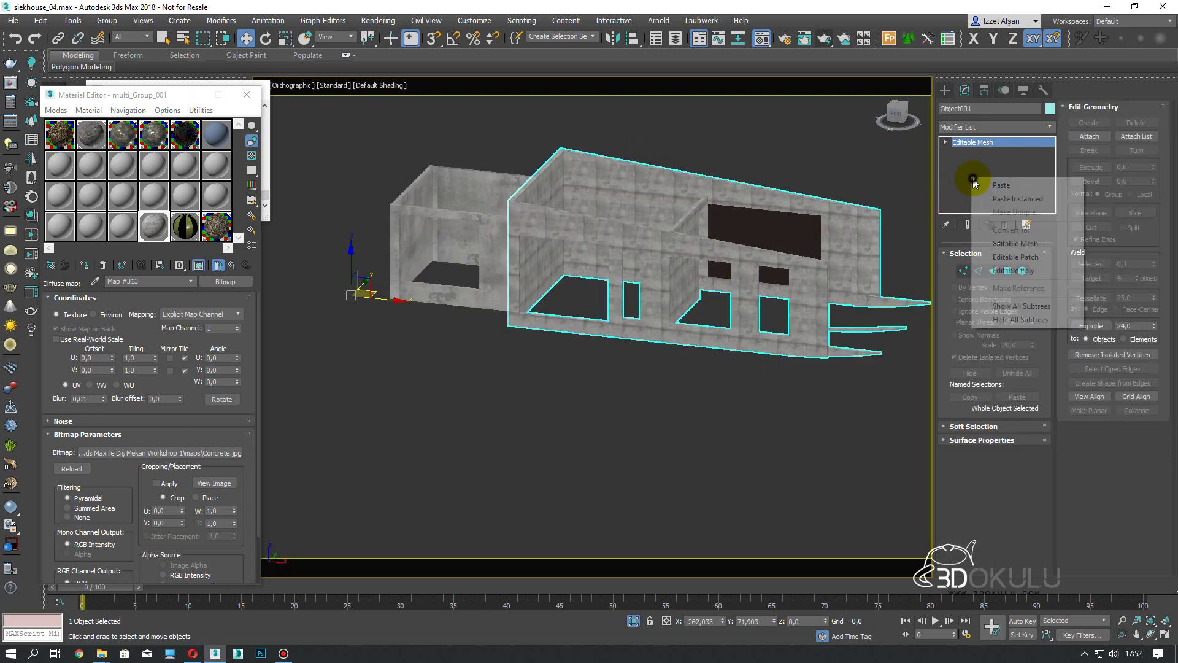
{"action": "left_click", "coordinate": [1010, 199]}
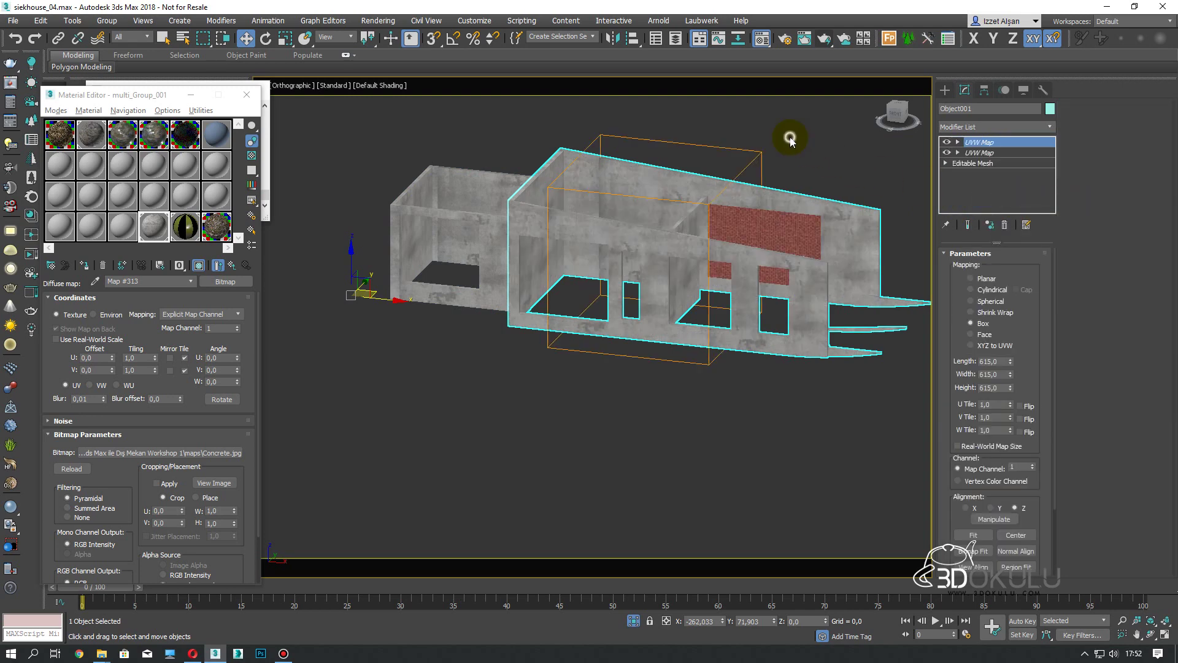
Zoom in on the house and reselect the front wall Object001
{"action": "left_click", "coordinate": [791, 138]}
{"action": "scroll", "coordinate": [705, 242], "scroll_direction": "up", "scroll_amount": 2}
{"action": "scroll", "coordinate": [539, 231], "scroll_direction": "up", "scroll_amount": 1}
{"action": "scroll", "coordinate": [424, 256], "scroll_direction": "up", "scroll_amount": 2}
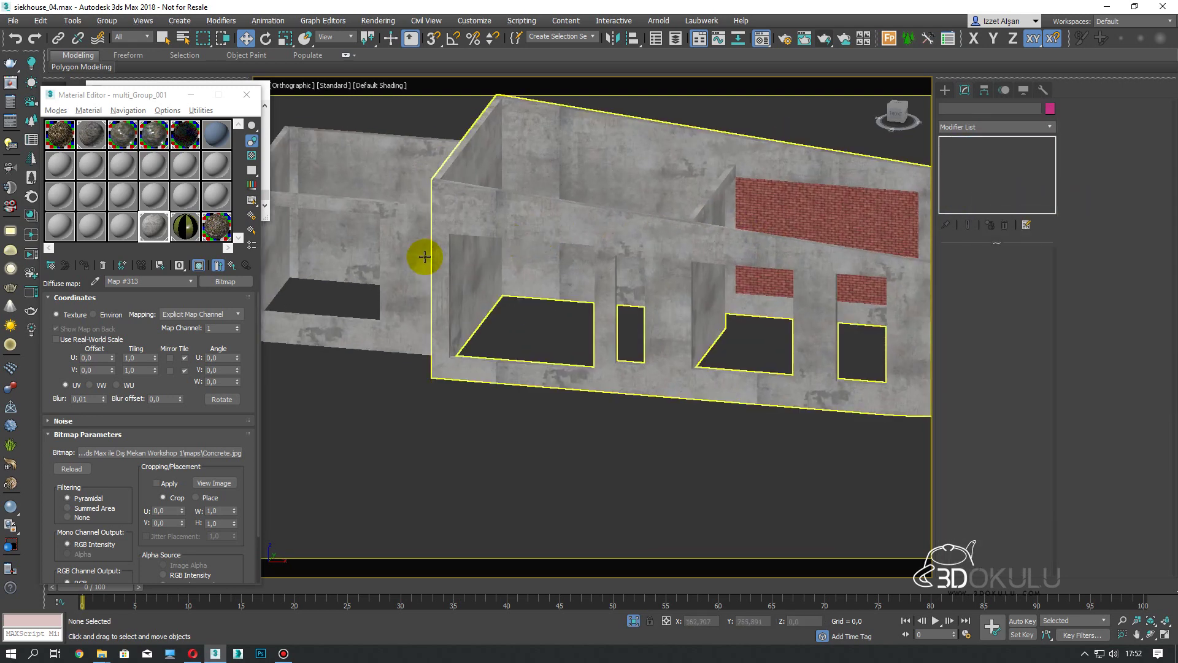
{"action": "left_click", "coordinate": [639, 245]}
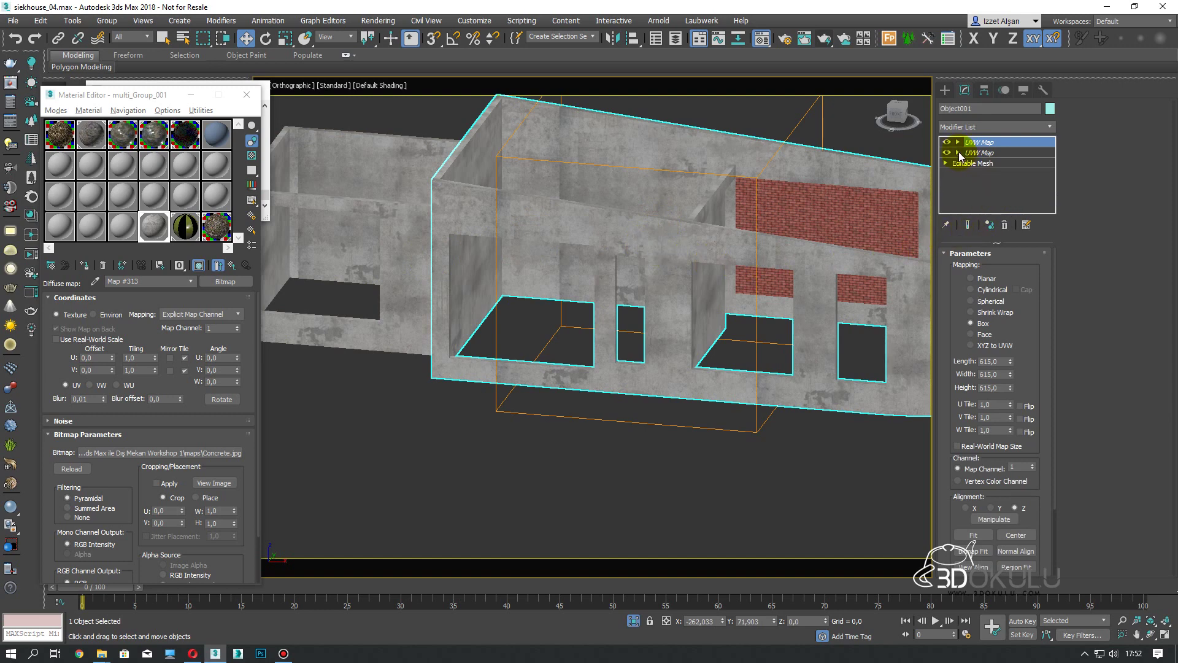
Replace the front wall's top instanced UVW Map with a new, independent UVW Map
{"action": "left_click", "coordinate": [1000, 225]}
{"action": "left_click", "coordinate": [1005, 126]}
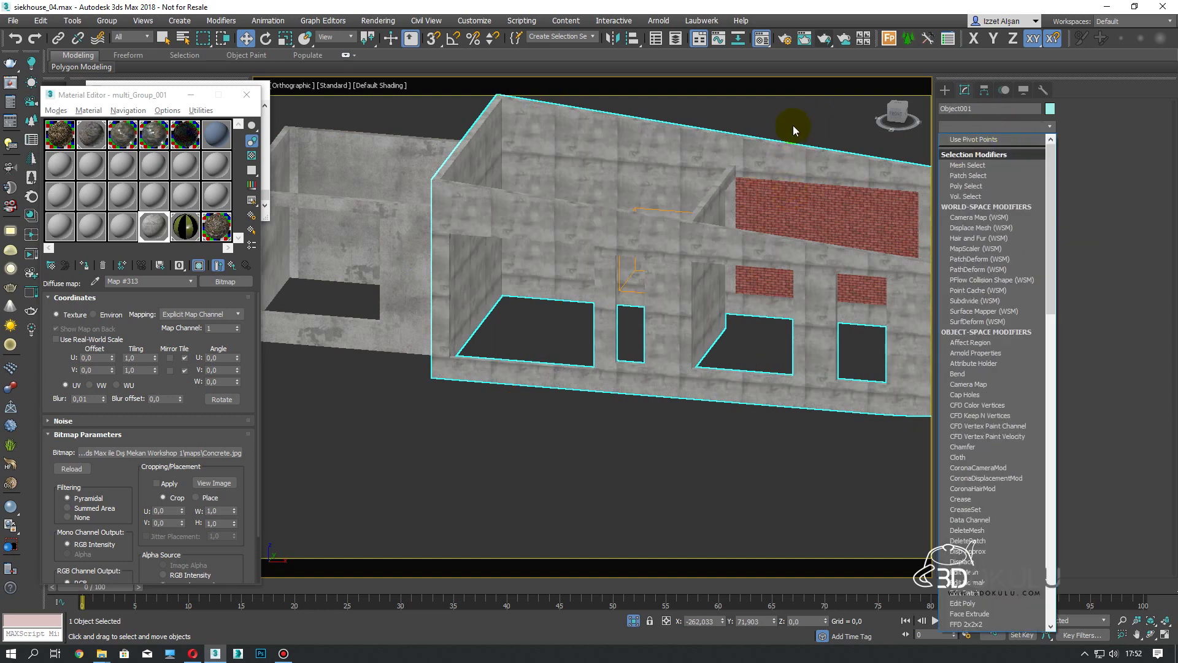
{"action": "key", "text": "u"}
{"action": "key", "text": "u"}
{"action": "key", "text": "Return"}
{"action": "left_click", "coordinate": [991, 225]}
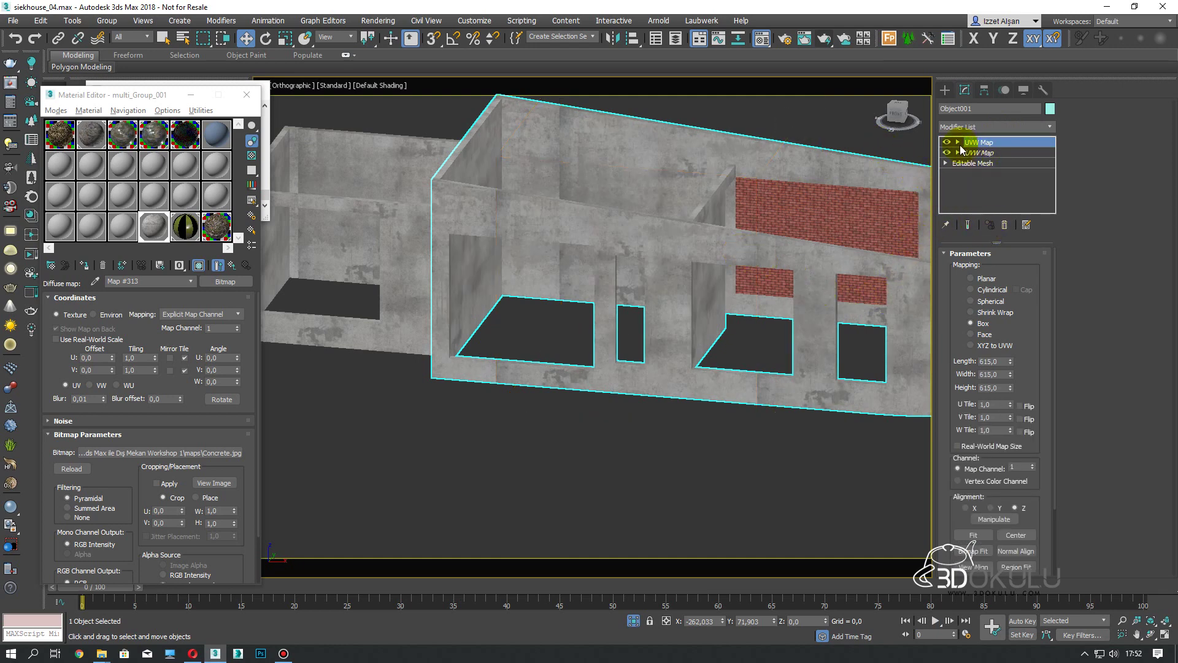
Move, scale and fit the mapping gizmo to the front wall, narrowing its width to about 948
{"action": "left_click", "coordinate": [980, 153]}
{"action": "key", "text": "z"}
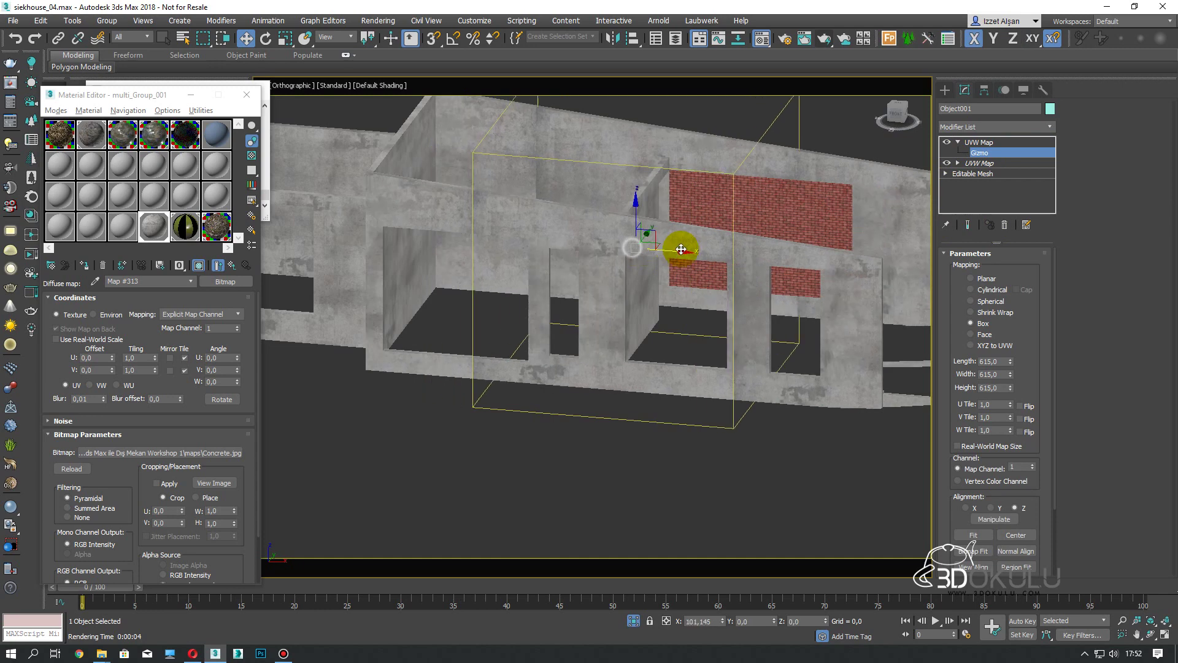
{"action": "middle_click_drag", "start_coordinate": [676, 247], "coordinate": [744, 255], "text": "alt"}
{"action": "left_click_drag", "start_coordinate": [744, 255], "coordinate": [742, 250]}
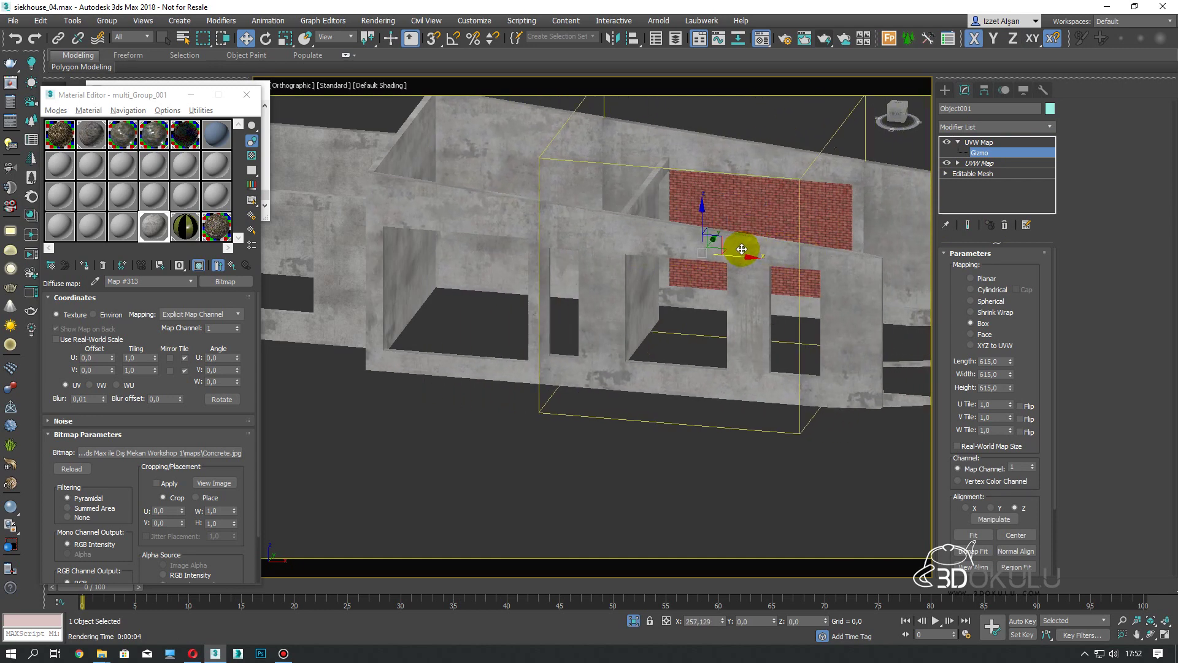
{"action": "key", "text": "r"}
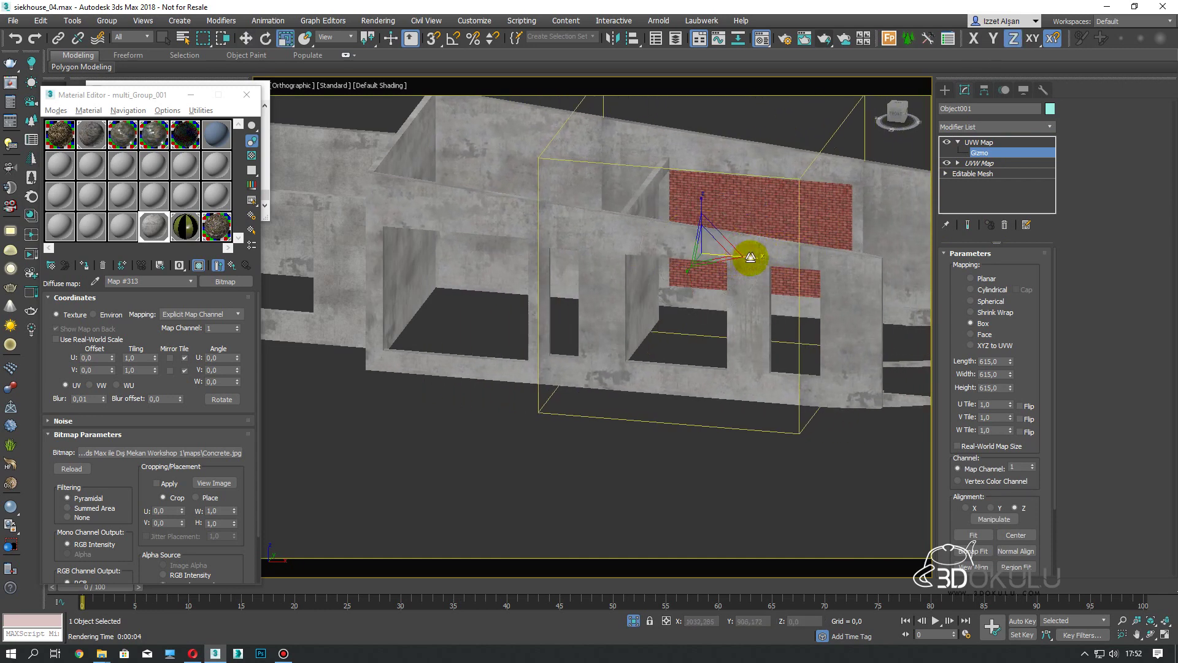
{"action": "left_click_drag", "start_coordinate": [749, 258], "coordinate": [810, 332]}
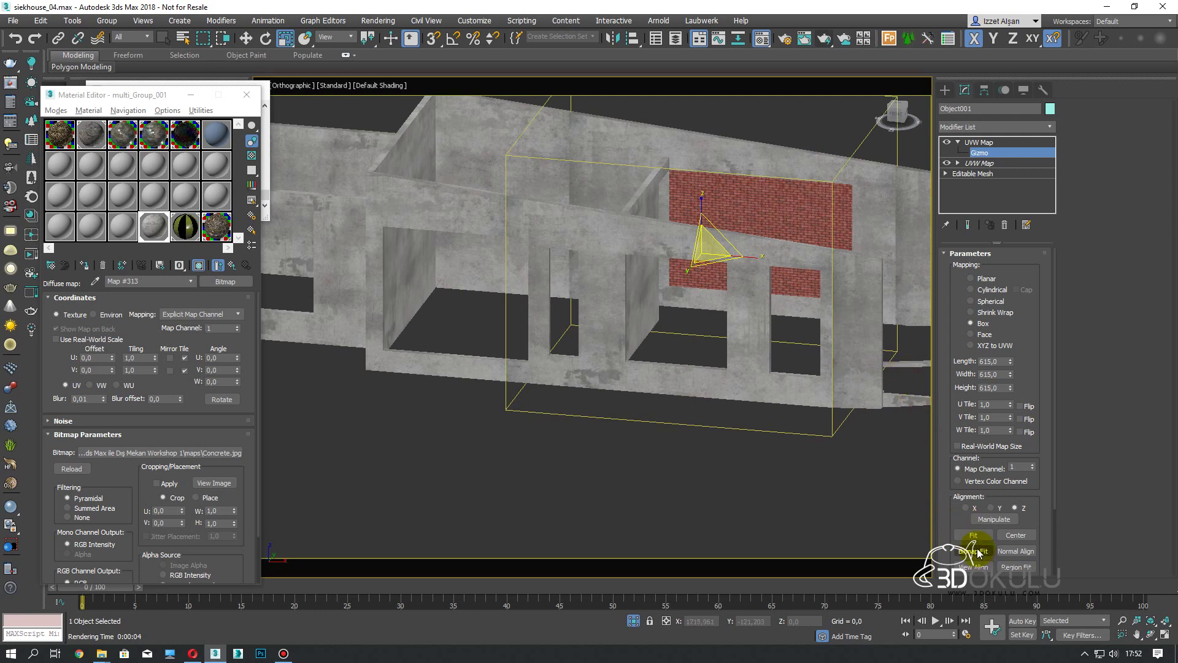
{"action": "left_click", "coordinate": [976, 536]}
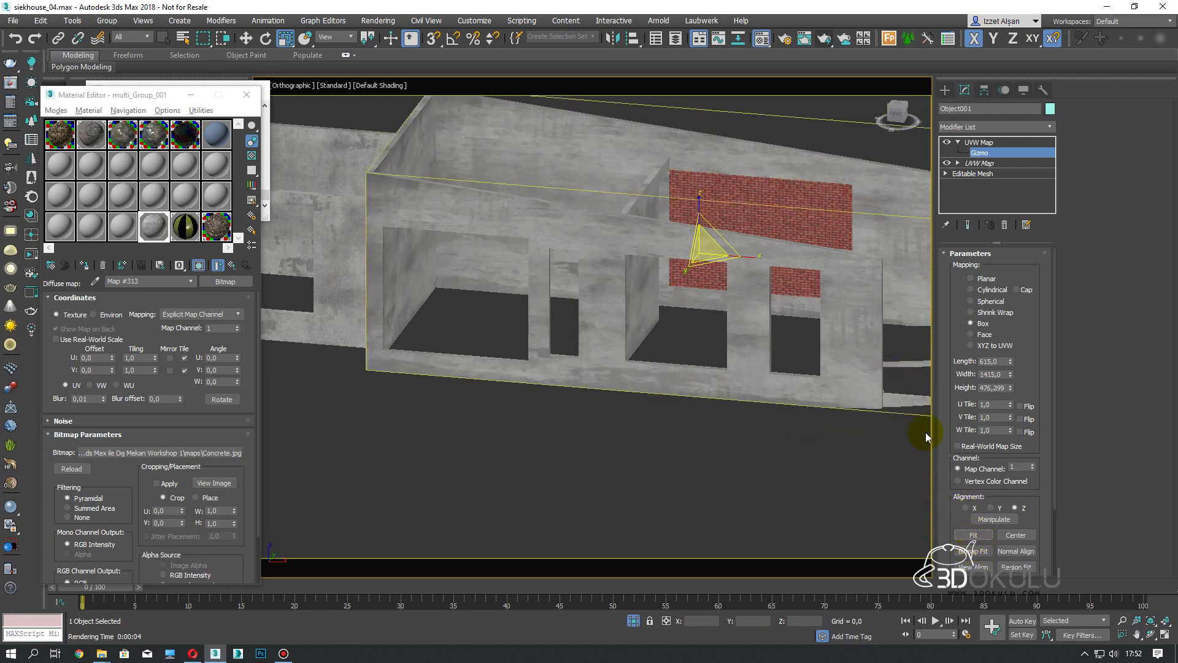
{"action": "left_click_drag", "start_coordinate": [1011, 374], "coordinate": [1015, 395]}
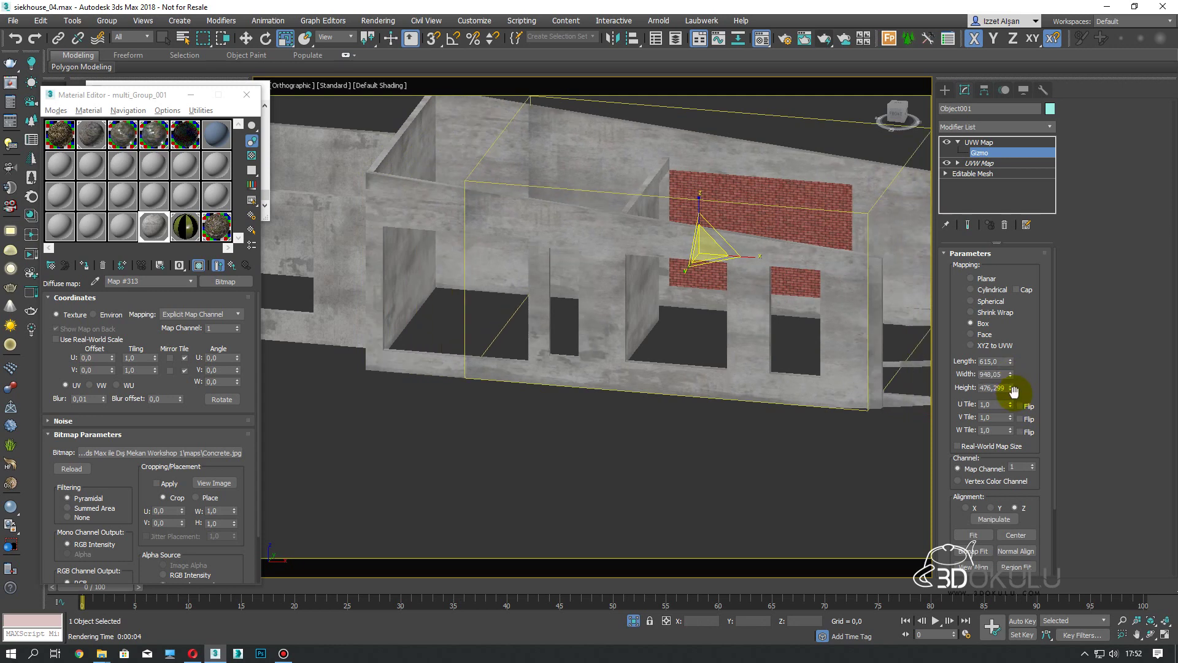
Slide the mapping gizmo left along the wall while narrowing its width to about 606–624
{"action": "key", "text": "w"}
{"action": "mouse_move", "coordinate": [755, 261]}
{"action": "left_mouse_down"}
{"action": "mouse_move", "coordinate": [642, 250]}
{"action": "mouse_move", "coordinate": [646, 259]}
{"action": "left_mouse_up"}
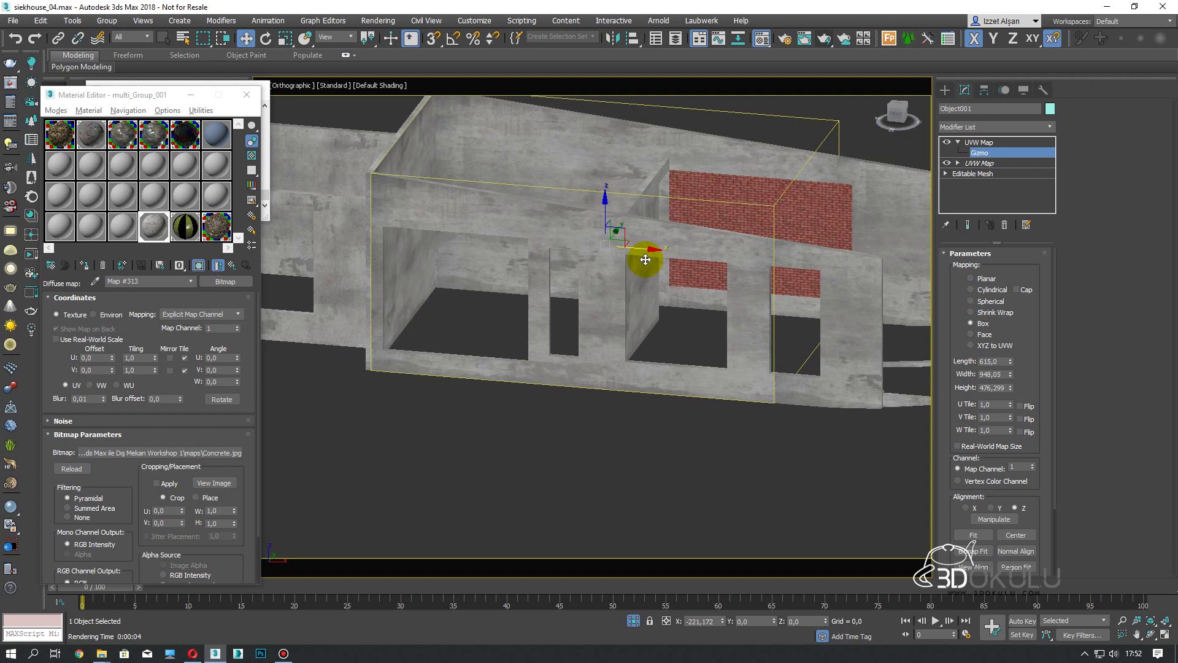
{"action": "left_click_drag", "start_coordinate": [1014, 377], "coordinate": [1016, 390]}
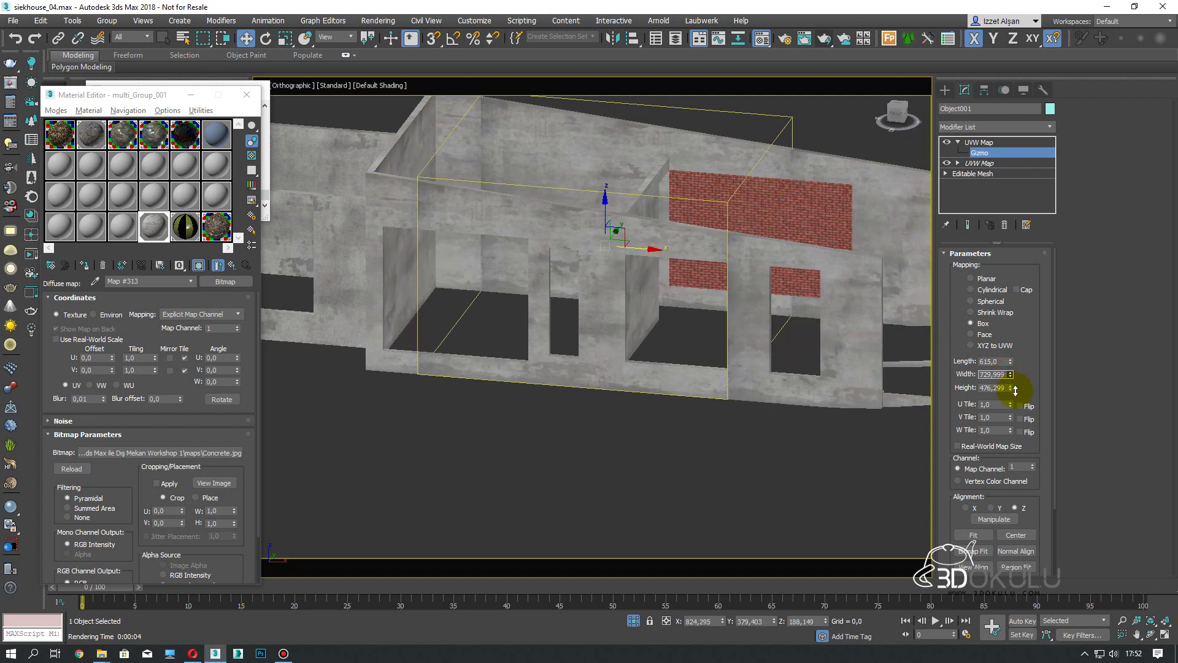
{"action": "left_click_drag", "start_coordinate": [638, 251], "coordinate": [592, 252]}
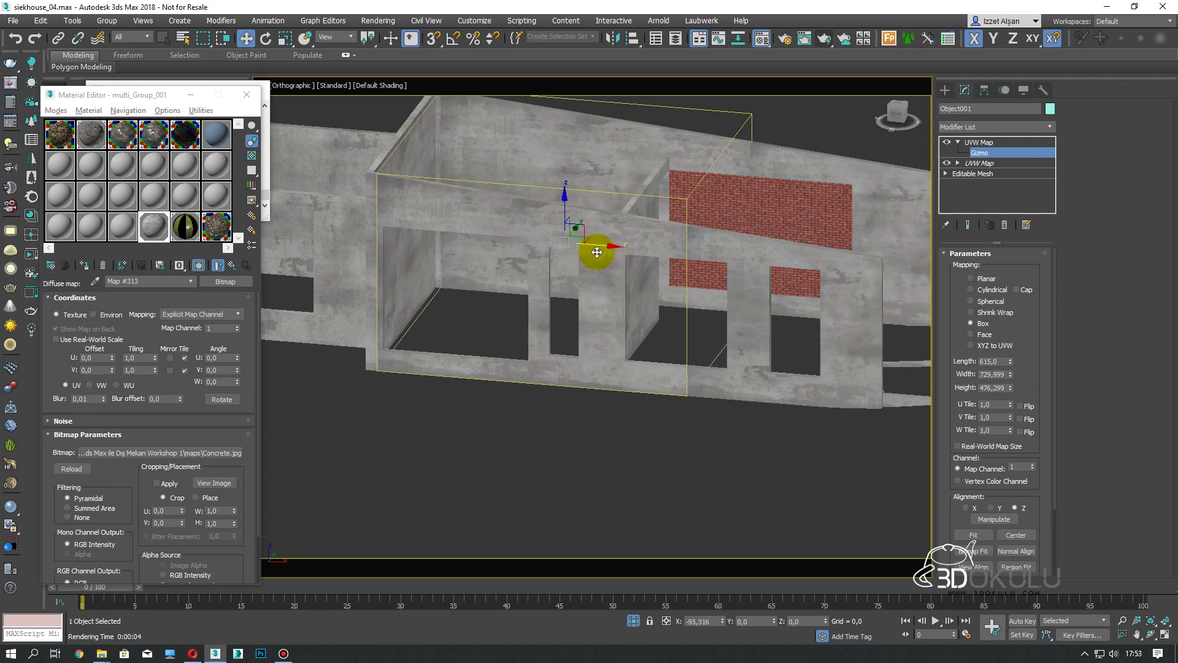
{"action": "scroll", "coordinate": [593, 252], "scroll_direction": "down", "scroll_amount": 3}
{"action": "mouse_move", "coordinate": [600, 263]}
{"action": "middle_mouse_down", "text": "alt"}
{"action": "mouse_move", "coordinate": [626, 245]}
{"action": "mouse_move", "coordinate": [603, 267]}
{"action": "middle_mouse_up", "text": "alt"}
{"action": "scroll", "coordinate": [602, 267], "scroll_direction": "up", "scroll_amount": 5}
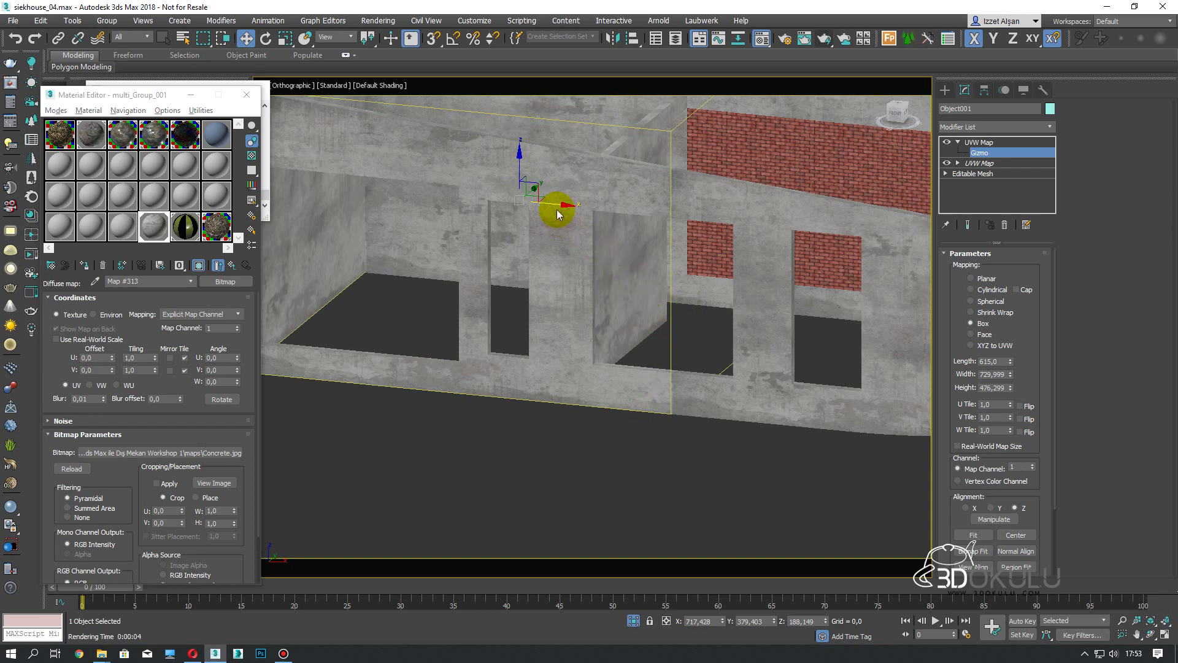
{"action": "left_click_drag", "start_coordinate": [1015, 375], "coordinate": [1015, 382]}
{"action": "mouse_move", "coordinate": [791, 319]}
{"action": "middle_mouse_down", "text": "alt"}
{"action": "mouse_move", "coordinate": [773, 341]}
{"action": "mouse_move", "coordinate": [675, 254]}
{"action": "middle_mouse_up", "text": "alt"}
{"action": "mouse_move", "coordinate": [650, 242]}
{"action": "left_mouse_down"}
{"action": "mouse_move", "coordinate": [600, 250]}
{"action": "mouse_move", "coordinate": [611, 252]}
{"action": "left_mouse_up"}
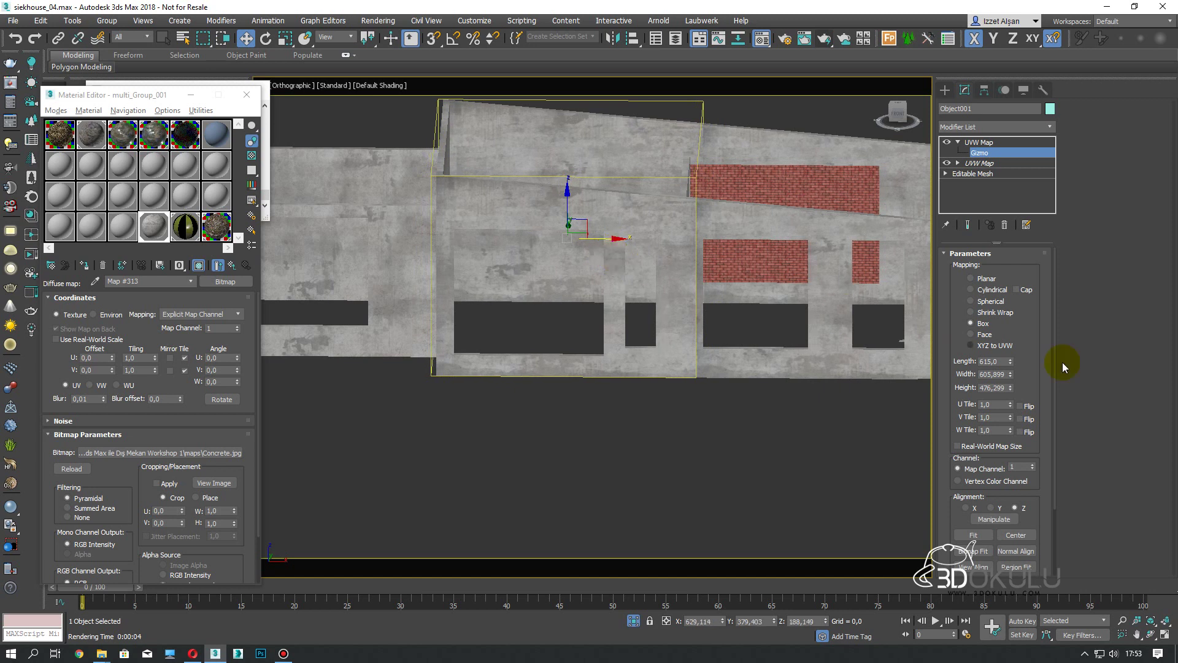
{"action": "left_click_drag", "start_coordinate": [1011, 375], "coordinate": [1010, 373]}
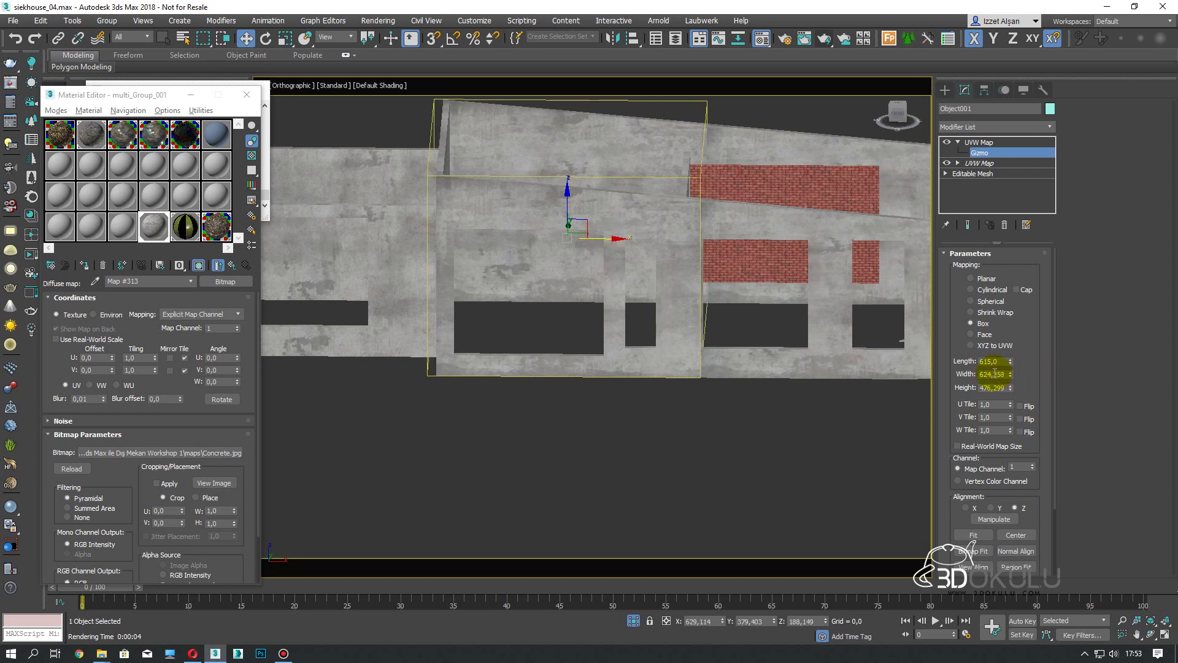
Set the mapping width to 615, nudge the gizmo into place, and exit gizmo editing
{"action": "type", "text": "5"}
{"action": "key", "text": "Return"}
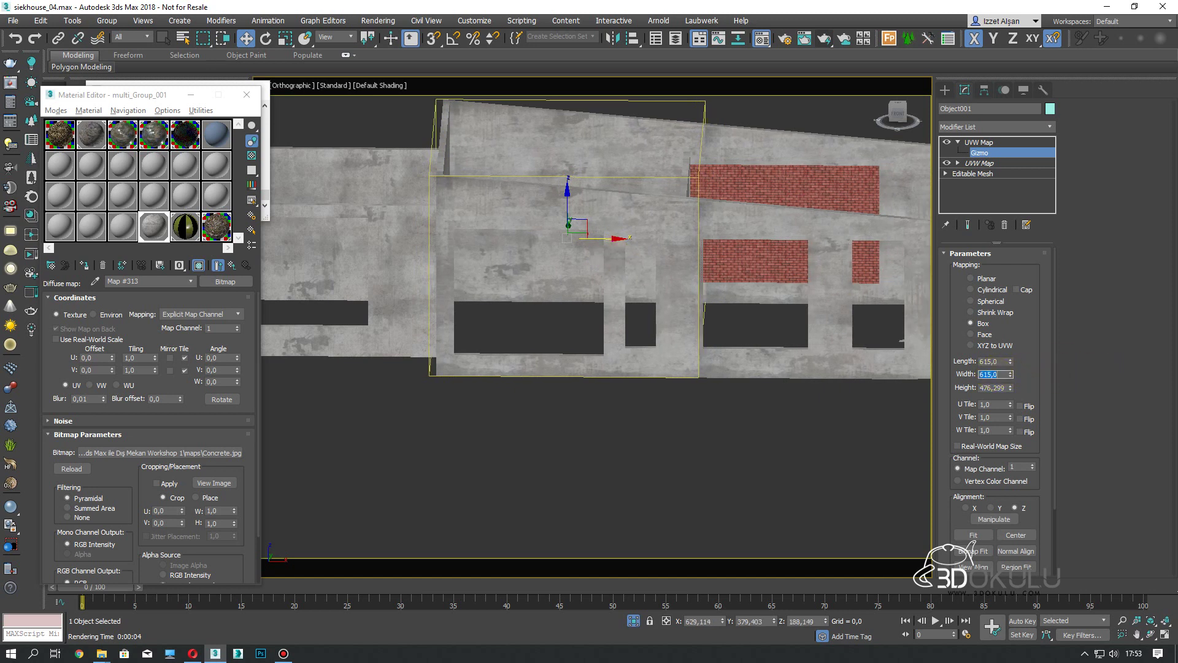
{"action": "left_click_drag", "start_coordinate": [605, 249], "coordinate": [603, 240]}
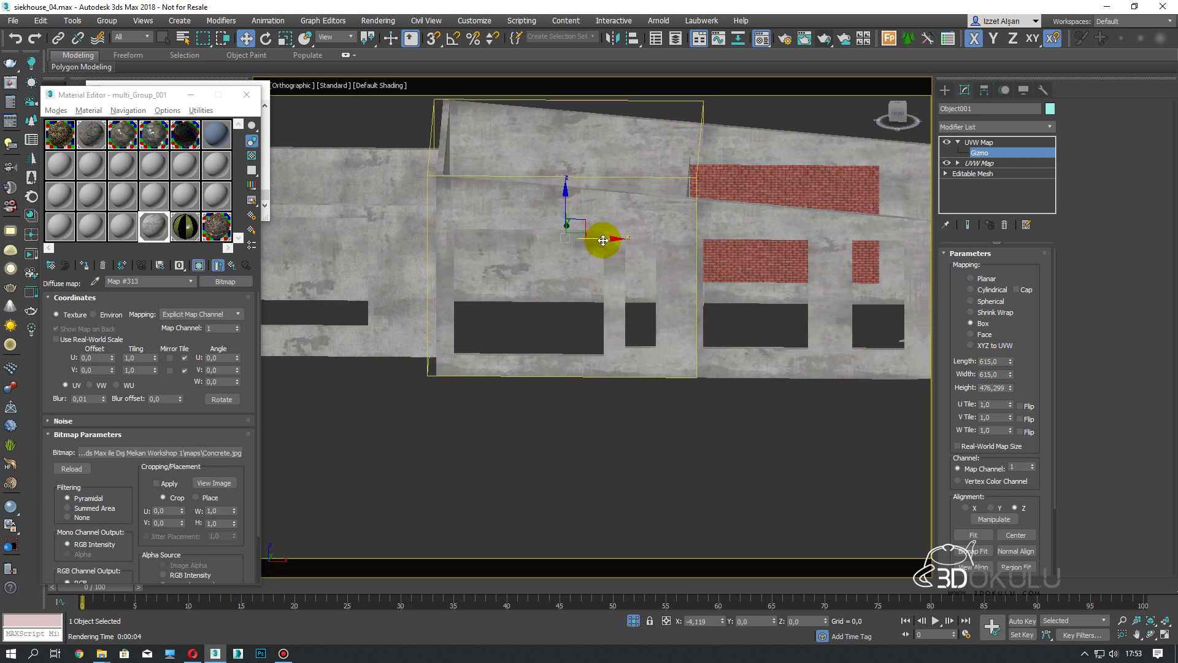
{"action": "left_click_drag", "start_coordinate": [604, 240], "coordinate": [610, 240]}
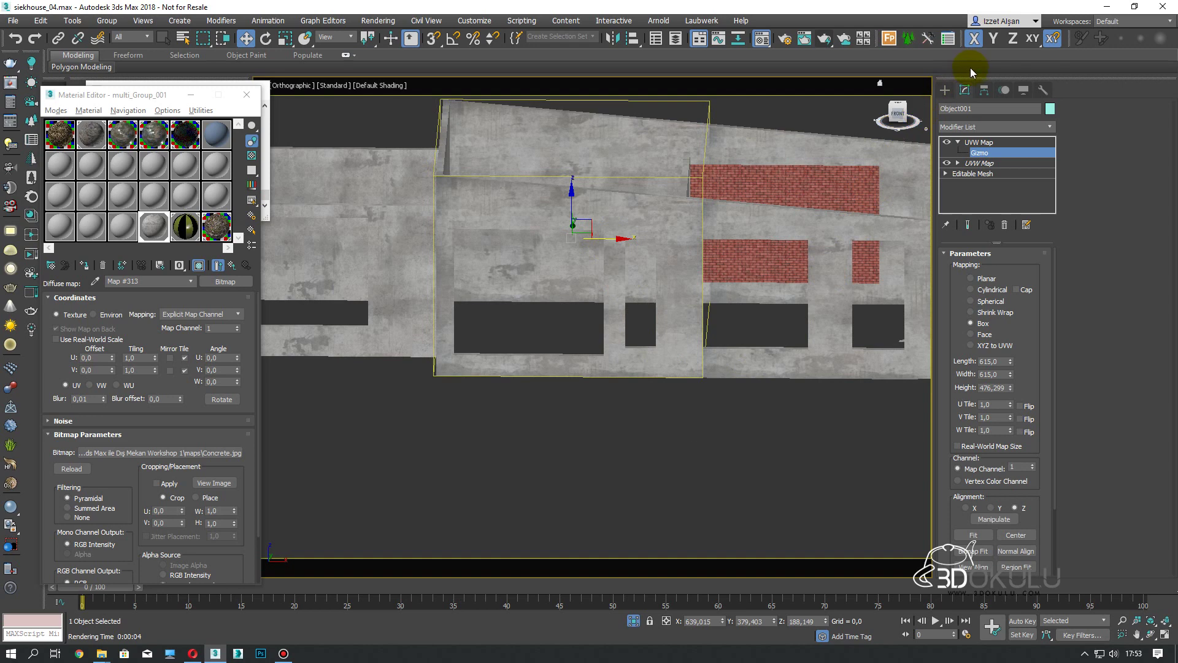
{"action": "left_click", "coordinate": [945, 90]}
{"action": "left_click", "coordinate": [697, 434]}
{"action": "middle_click_drag", "start_coordinate": [697, 434], "coordinate": [701, 419], "text": "alt"}
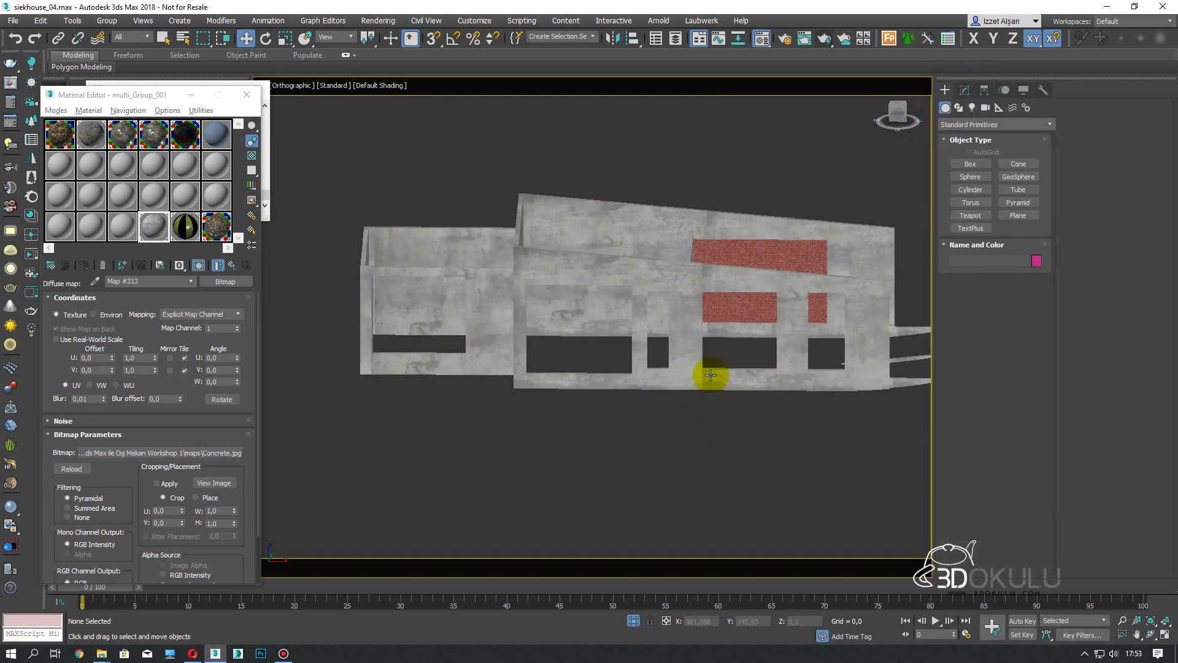
{"action": "scroll", "coordinate": [711, 375], "scroll_direction": "up", "scroll_amount": 4}
{"action": "scroll", "coordinate": [699, 375], "scroll_direction": "up", "scroll_amount": 2}
{"action": "scroll", "coordinate": [716, 360], "scroll_direction": "down", "scroll_amount": 5}
{"action": "mouse_move", "coordinate": [610, 395]}
{"action": "middle_mouse_down", "text": "alt"}
{"action": "mouse_move", "coordinate": [734, 413]}
{"action": "mouse_move", "coordinate": [652, 381]}
{"action": "middle_mouse_up", "text": "alt"}
{"action": "left_click", "coordinate": [534, 328]}
{"action": "mouse_move", "coordinate": [534, 329]}
{"action": "middle_mouse_down", "text": "alt"}
{"action": "mouse_move", "coordinate": [615, 373]}
{"action": "mouse_move", "coordinate": [676, 384]}
{"action": "middle_mouse_up", "text": "alt"}
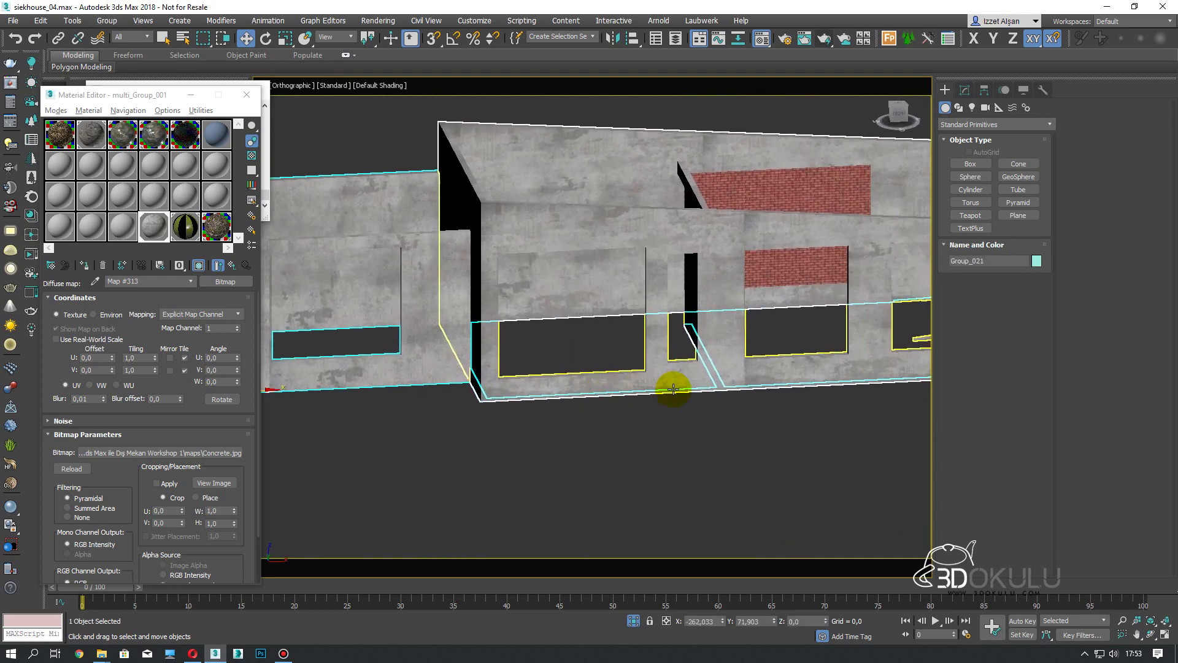
{"action": "scroll", "coordinate": [489, 321], "scroll_direction": "down", "scroll_amount": 3}
{"action": "left_click", "coordinate": [964, 90]}
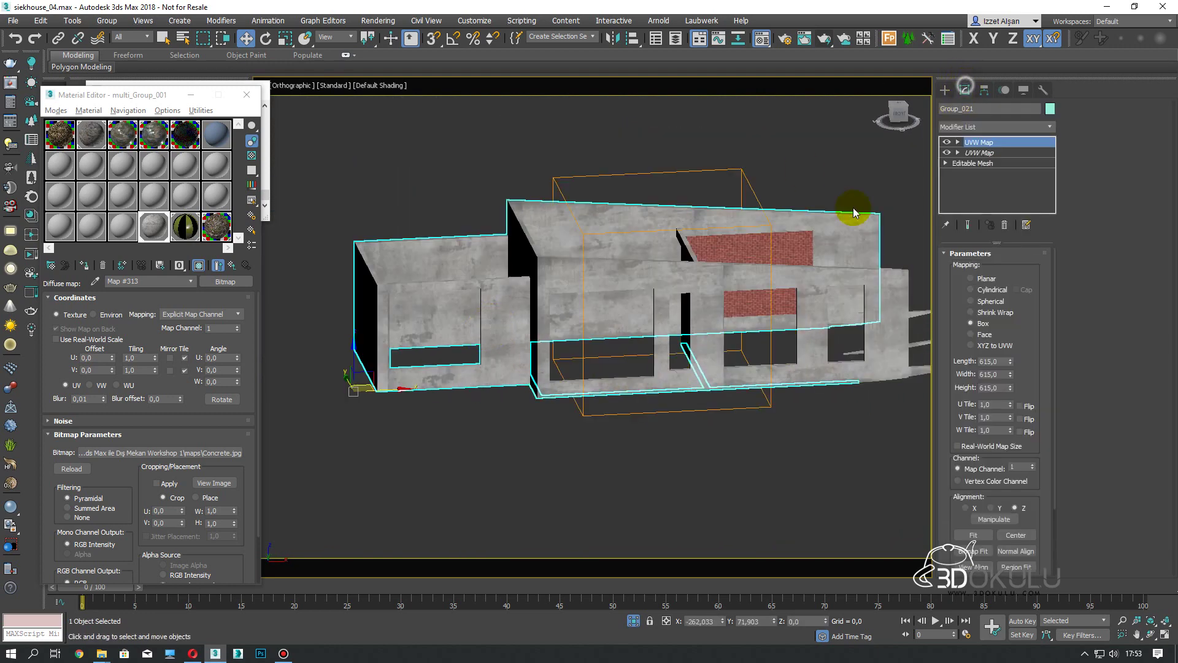
{"action": "middle_click_drag", "start_coordinate": [853, 207], "coordinate": [763, 263], "text": "alt"}
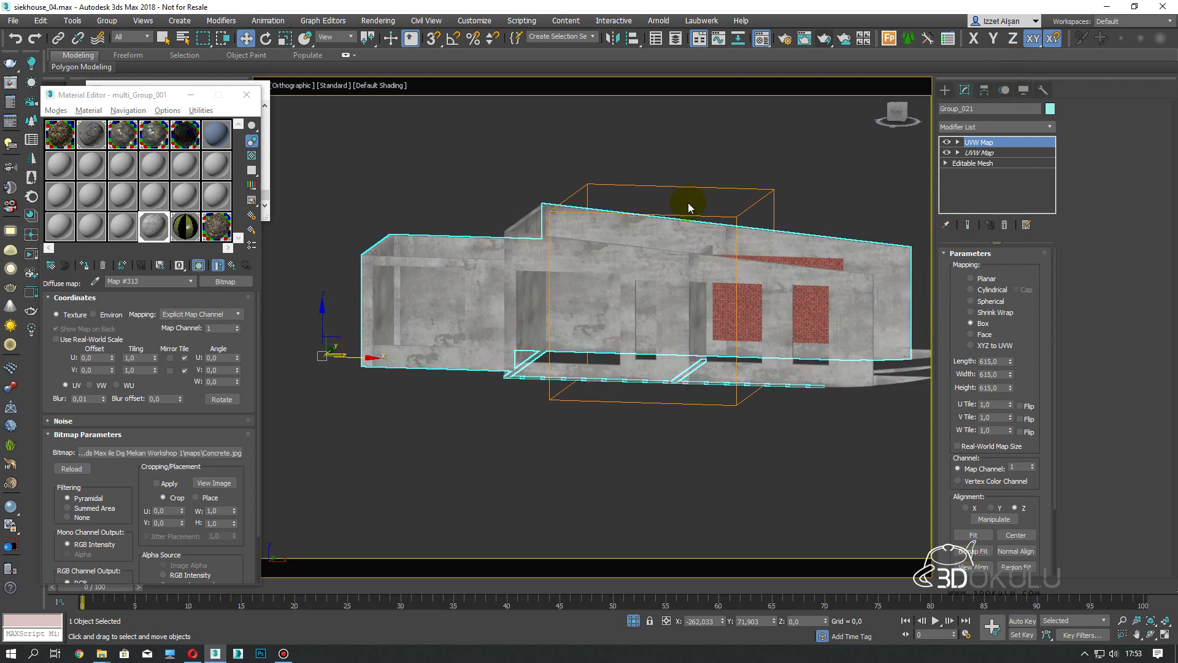
{"action": "left_click", "coordinate": [974, 152]}
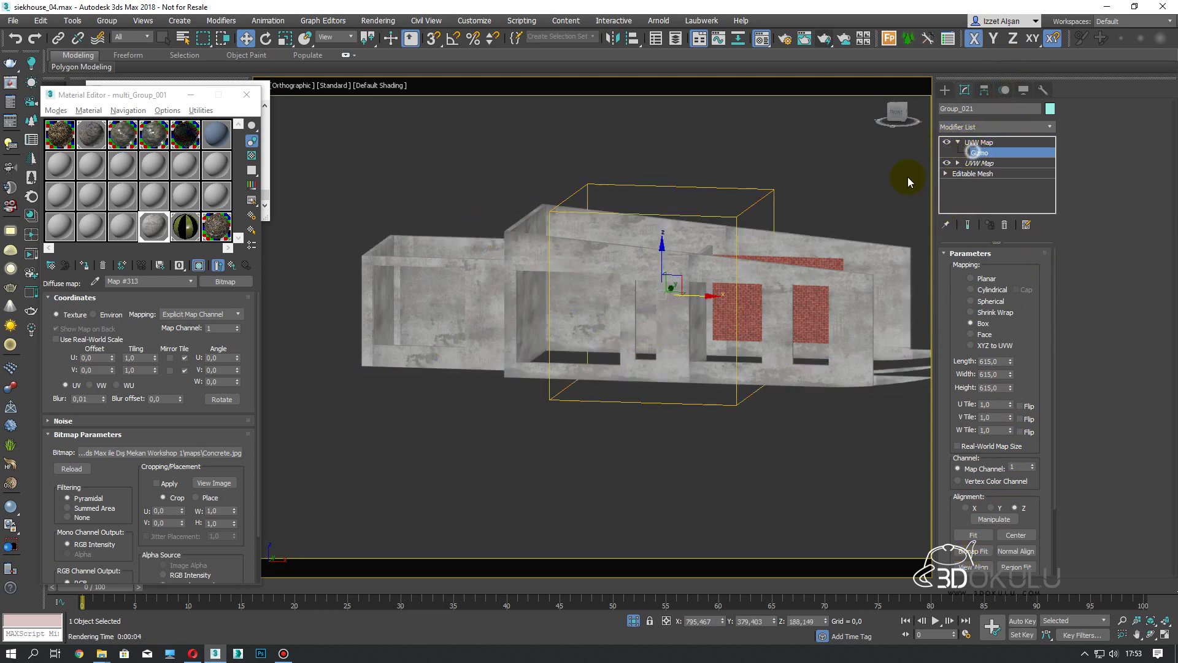
{"action": "left_click_drag", "start_coordinate": [713, 301], "coordinate": [632, 295]}
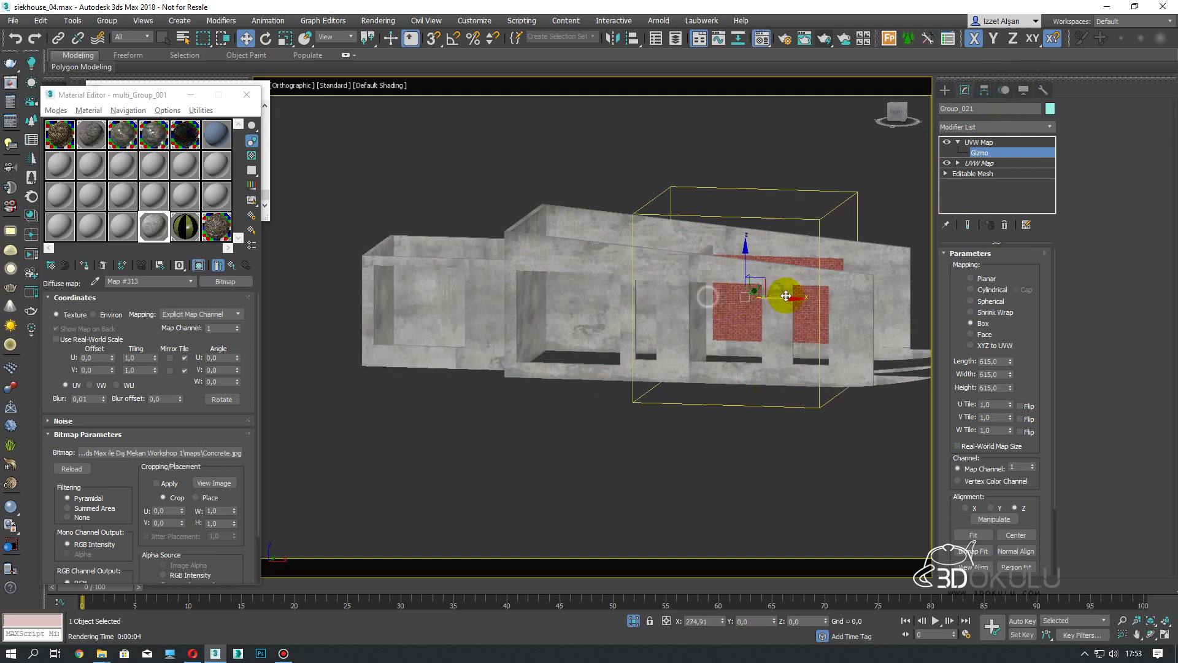
{"action": "left_click", "coordinate": [948, 91]}
{"action": "mouse_move", "coordinate": [560, 226]}
{"action": "middle_mouse_down", "text": "alt"}
{"action": "mouse_move", "coordinate": [692, 252]}
{"action": "mouse_move", "coordinate": [480, 322]}
{"action": "middle_mouse_up", "text": "alt"}
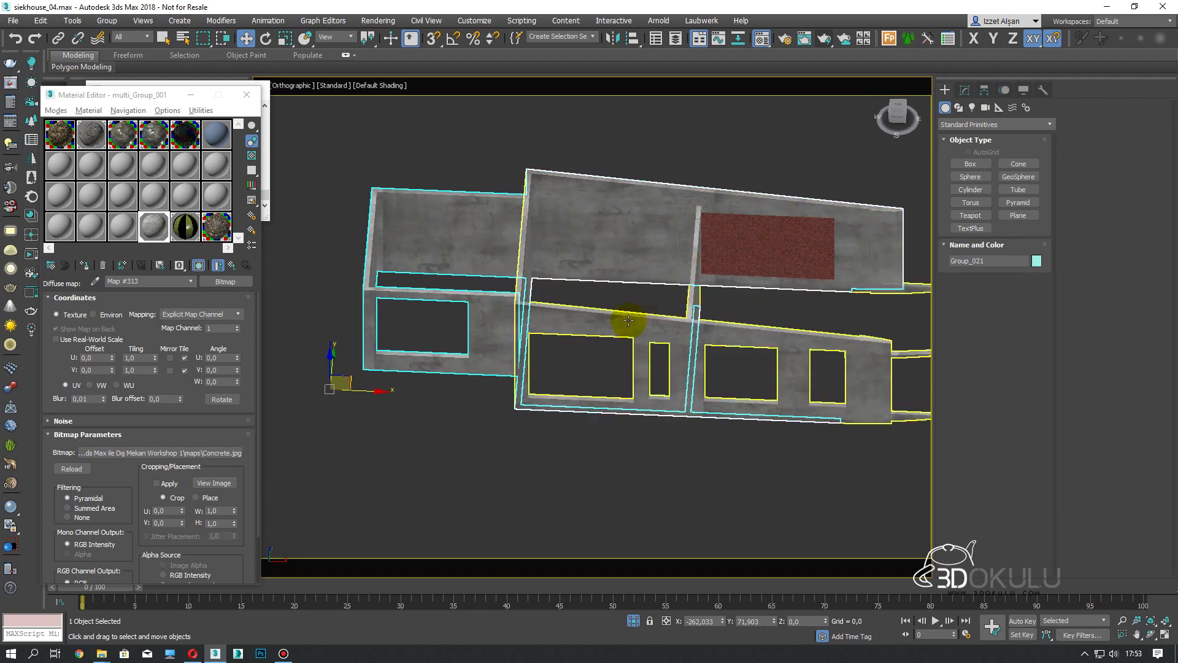
Undo the accidental wall move and step up from the Concrete bitmap to Flat.Broom.Grey
{"action": "left_click_drag", "start_coordinate": [348, 382], "coordinate": [262, 399]}
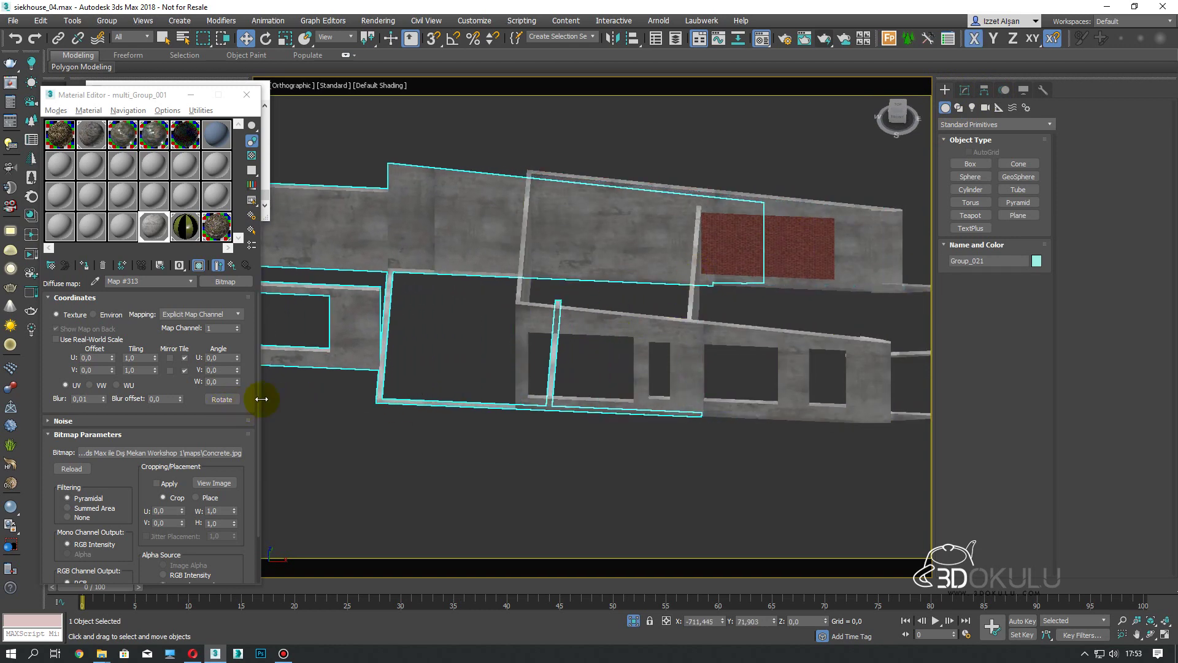
{"action": "key", "text": "ctrl+z"}
{"action": "mouse_move", "coordinate": [847, 250]}
{"action": "middle_mouse_down", "text": "alt"}
{"action": "mouse_move", "coordinate": [704, 221]}
{"action": "mouse_move", "coordinate": [770, 250]}
{"action": "mouse_move", "coordinate": [908, 245]}
{"action": "middle_mouse_up", "text": "alt"}
{"action": "mouse_move", "coordinate": [731, 184]}
{"action": "middle_mouse_down", "text": "alt"}
{"action": "mouse_move", "coordinate": [892, 145]}
{"action": "mouse_move", "coordinate": [844, 165]}
{"action": "mouse_move", "coordinate": [755, 149]}
{"action": "middle_mouse_up", "text": "alt"}
{"action": "left_click", "coordinate": [801, 140]}
{"action": "mouse_move", "coordinate": [712, 210]}
{"action": "middle_mouse_down", "text": "alt"}
{"action": "mouse_move", "coordinate": [771, 210]}
{"action": "mouse_move", "coordinate": [674, 255]}
{"action": "mouse_move", "coordinate": [632, 242]}
{"action": "mouse_move", "coordinate": [683, 271]}
{"action": "mouse_move", "coordinate": [311, 242]}
{"action": "middle_mouse_up", "text": "alt"}
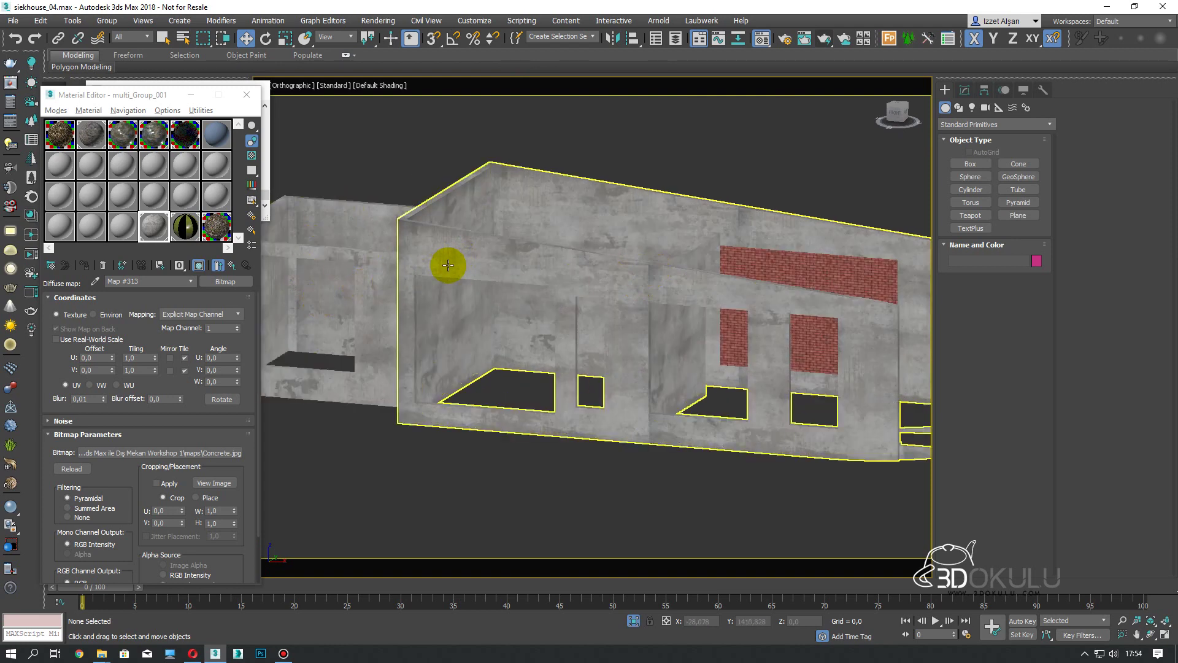
{"action": "mouse_move", "coordinate": [442, 271]}
{"action": "middle_mouse_down", "text": "alt"}
{"action": "mouse_move", "coordinate": [462, 310]}
{"action": "mouse_move", "coordinate": [337, 311]}
{"action": "middle_mouse_up", "text": "alt"}
{"action": "left_click", "coordinate": [233, 268]}
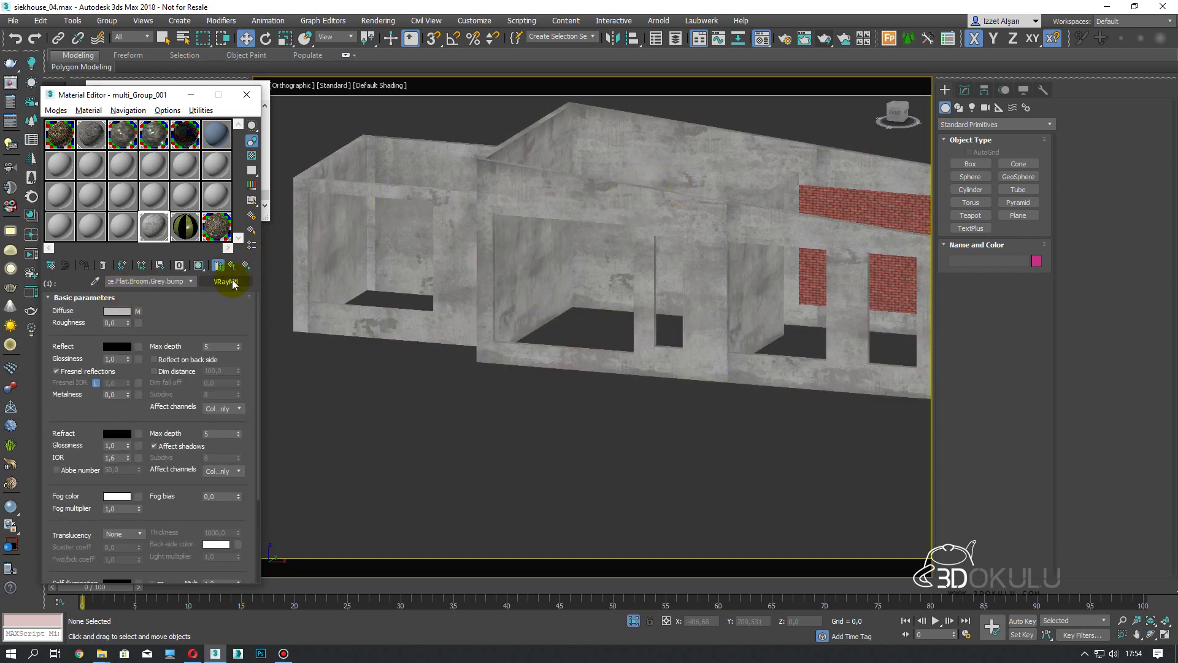
Attach the left wall into the front wall's Editable Mesh and isolate the merged walls
{"action": "left_click", "coordinate": [610, 209]}
{"action": "left_click", "coordinate": [964, 90]}
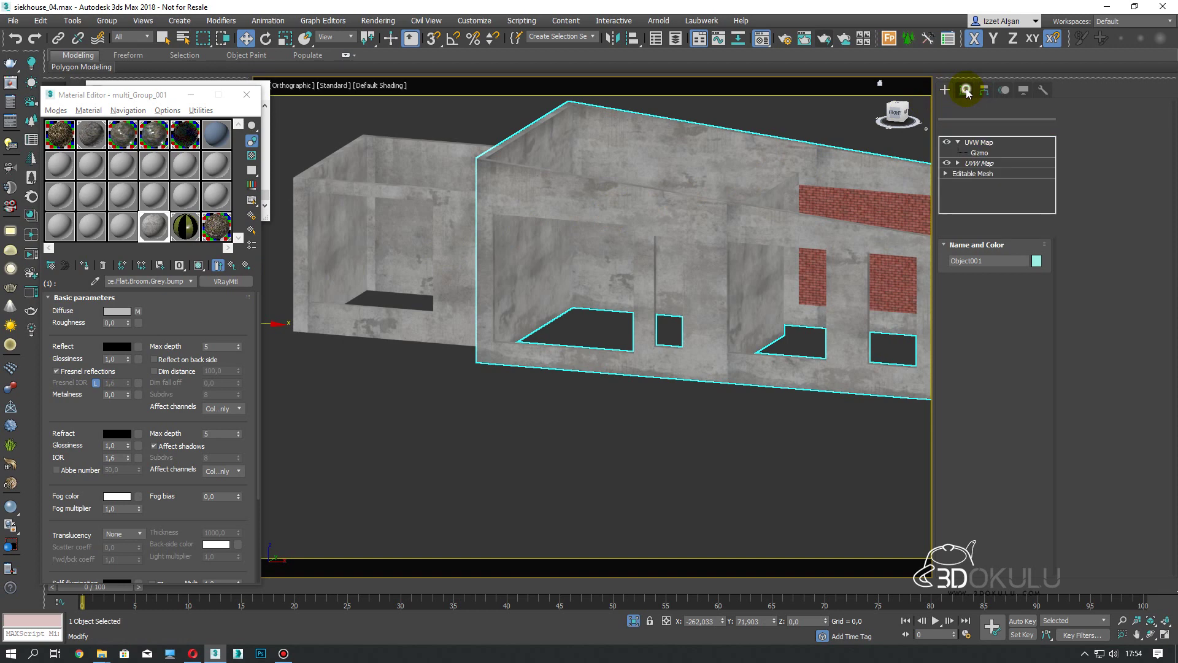
{"action": "left_click", "coordinate": [1001, 173]}
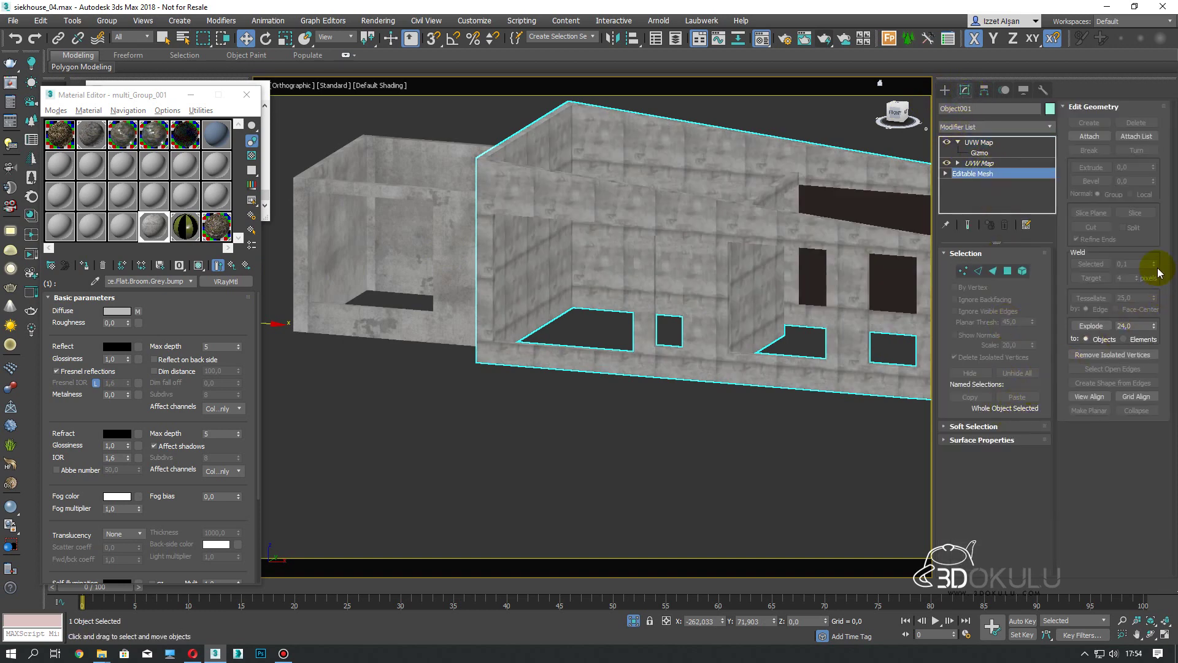
{"action": "left_click", "coordinate": [375, 229]}
{"action": "key", "text": "alt+q"}
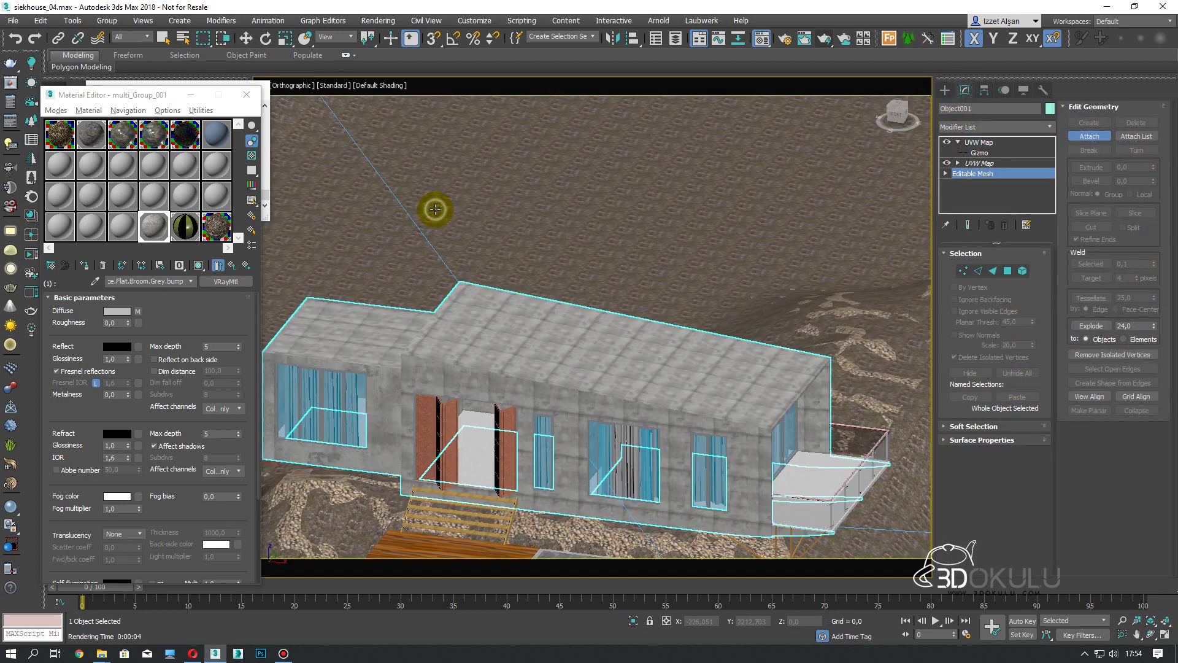
{"action": "key", "text": "alt+q"}
Check the merged walls' textures from several angles, then open Flat.Broom.Grey's material type list
{"action": "mouse_move", "coordinate": [583, 323]}
{"action": "middle_mouse_down", "text": "alt"}
{"action": "mouse_move", "coordinate": [561, 343]}
{"action": "mouse_move", "coordinate": [610, 324]}
{"action": "middle_mouse_up", "text": "alt"}
{"action": "left_click", "coordinate": [736, 203]}
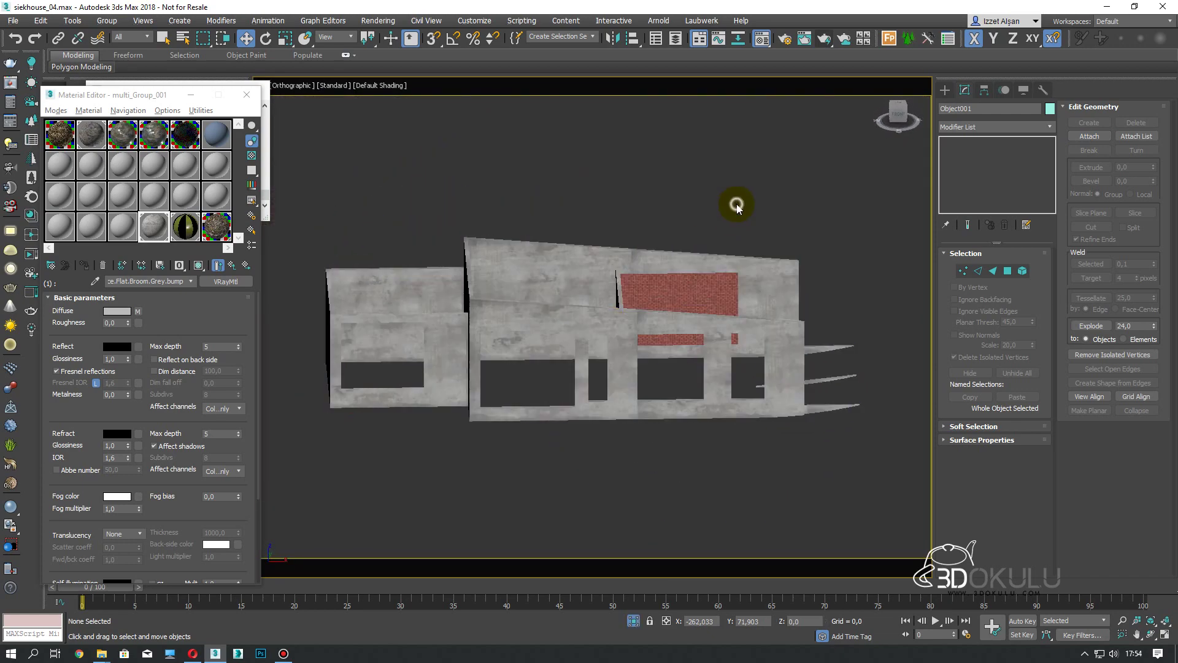
{"action": "left_click", "coordinate": [539, 294]}
{"action": "mouse_move", "coordinate": [539, 294]}
{"action": "middle_mouse_down", "text": "alt"}
{"action": "mouse_move", "coordinate": [614, 316]}
{"action": "mouse_move", "coordinate": [421, 381]}
{"action": "mouse_move", "coordinate": [399, 332]}
{"action": "mouse_move", "coordinate": [558, 307]}
{"action": "mouse_move", "coordinate": [649, 261]}
{"action": "middle_mouse_up", "text": "alt"}
{"action": "left_click", "coordinate": [689, 216]}
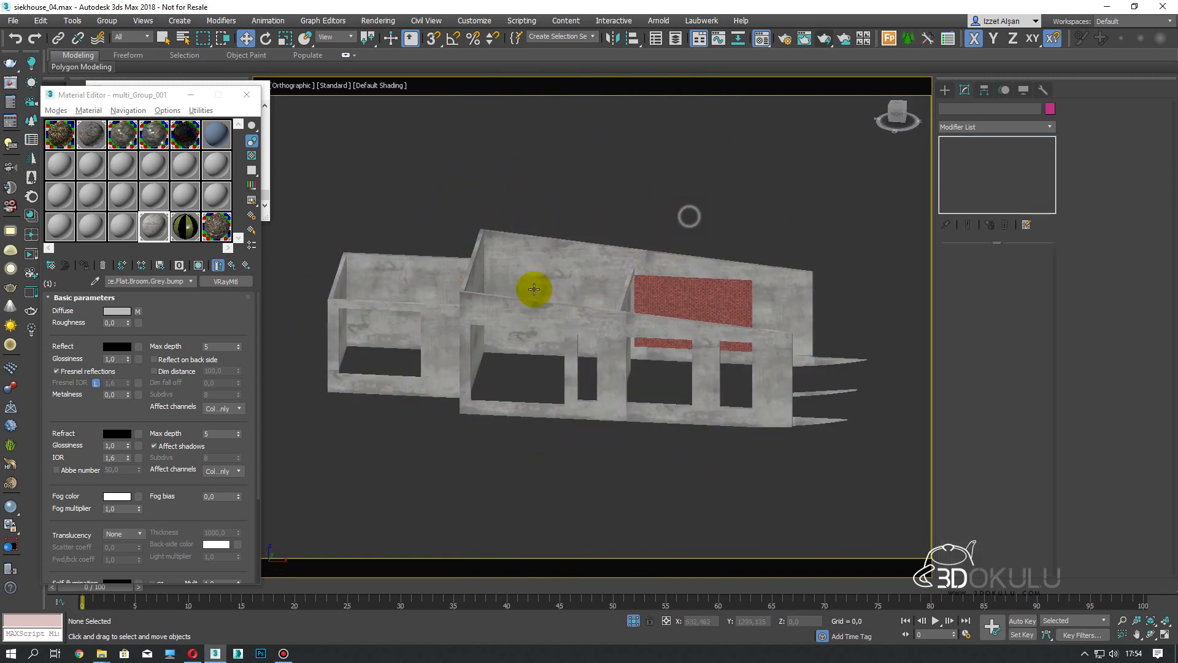
{"action": "scroll", "coordinate": [508, 307], "scroll_direction": "up", "scroll_amount": 4}
{"action": "scroll", "coordinate": [517, 282], "scroll_direction": "up", "scroll_amount": 3}
{"action": "left_click", "coordinate": [517, 282]}
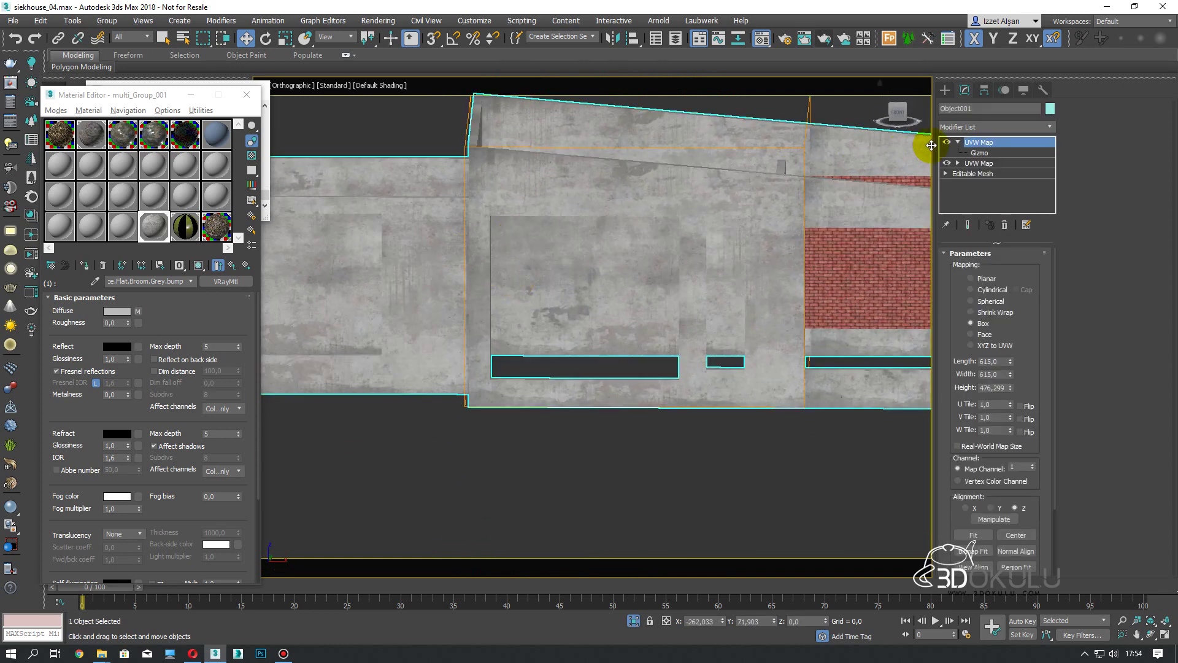
{"action": "left_click", "coordinate": [224, 282]}
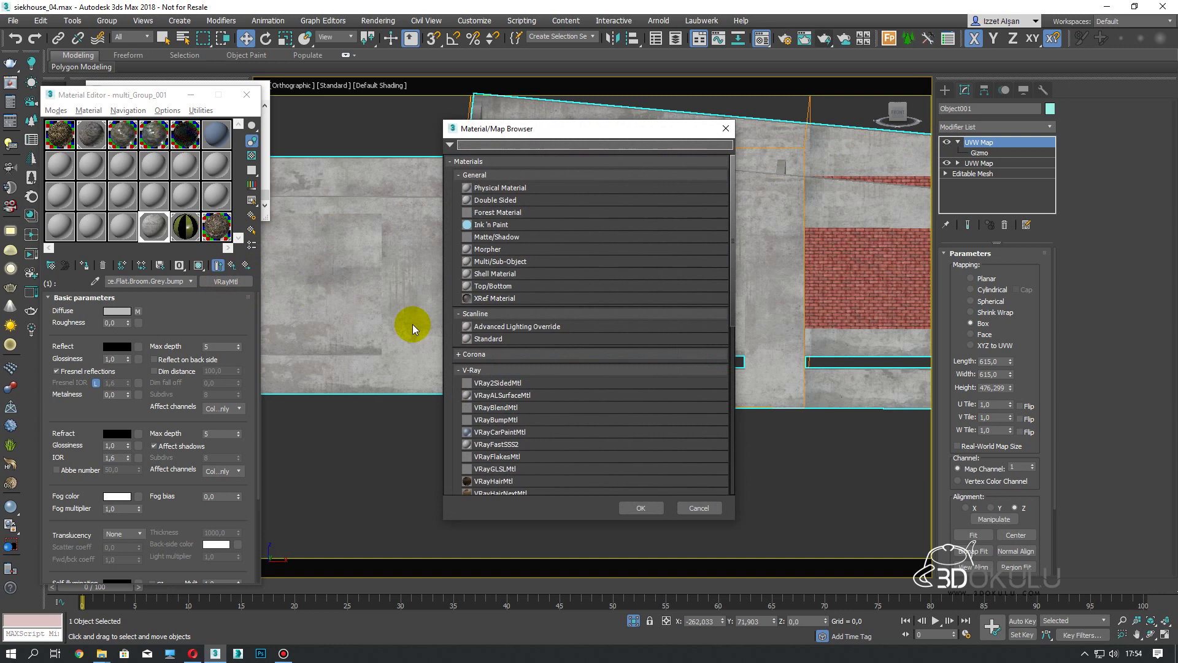
Convert Flat.Broom.Grey to a VRayBlendMtl, keeping the old material as a sub-material
{"action": "scroll", "coordinate": [511, 355], "scroll_direction": "down", "scroll_amount": 2}
{"action": "scroll", "coordinate": [500, 393], "scroll_direction": "down", "scroll_amount": 2}
{"action": "left_click", "coordinate": [498, 428]}
{"action": "double_click", "coordinate": [506, 305]}
{"action": "left_click", "coordinate": [162, 342]}
{"action": "left_click", "coordinate": [121, 368]}
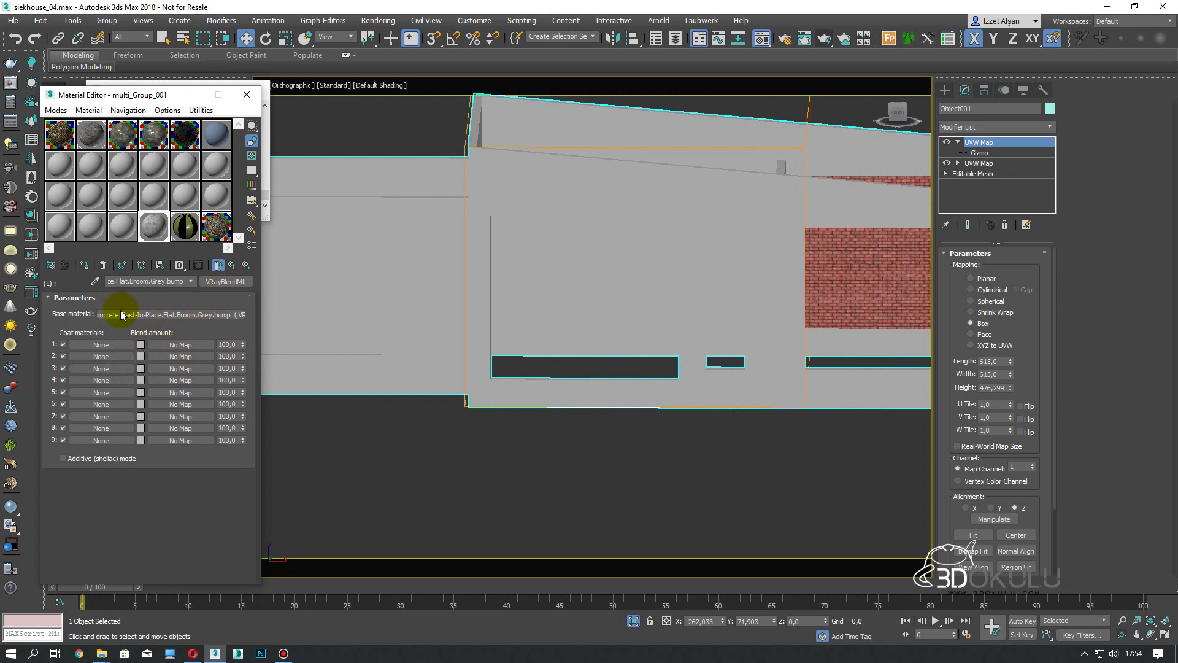
Name the base material concrete1 and copy it into Coat 1 as concrete2
{"action": "left_click", "coordinate": [171, 314]}
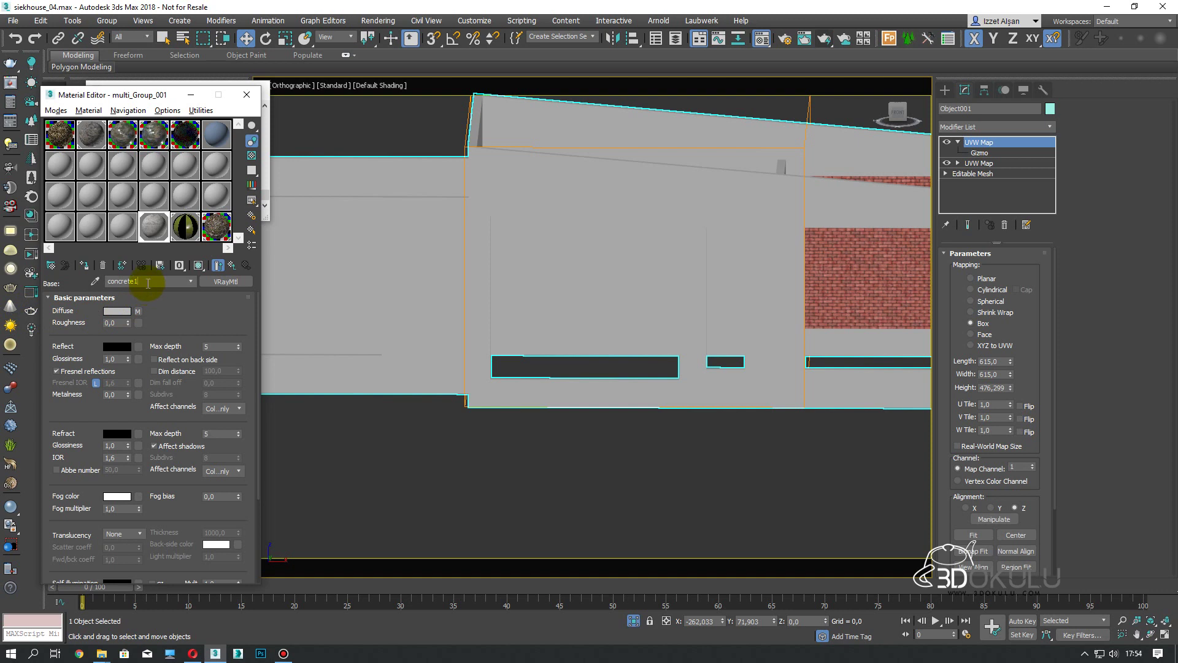
{"action": "right_click", "coordinate": [122, 281]}
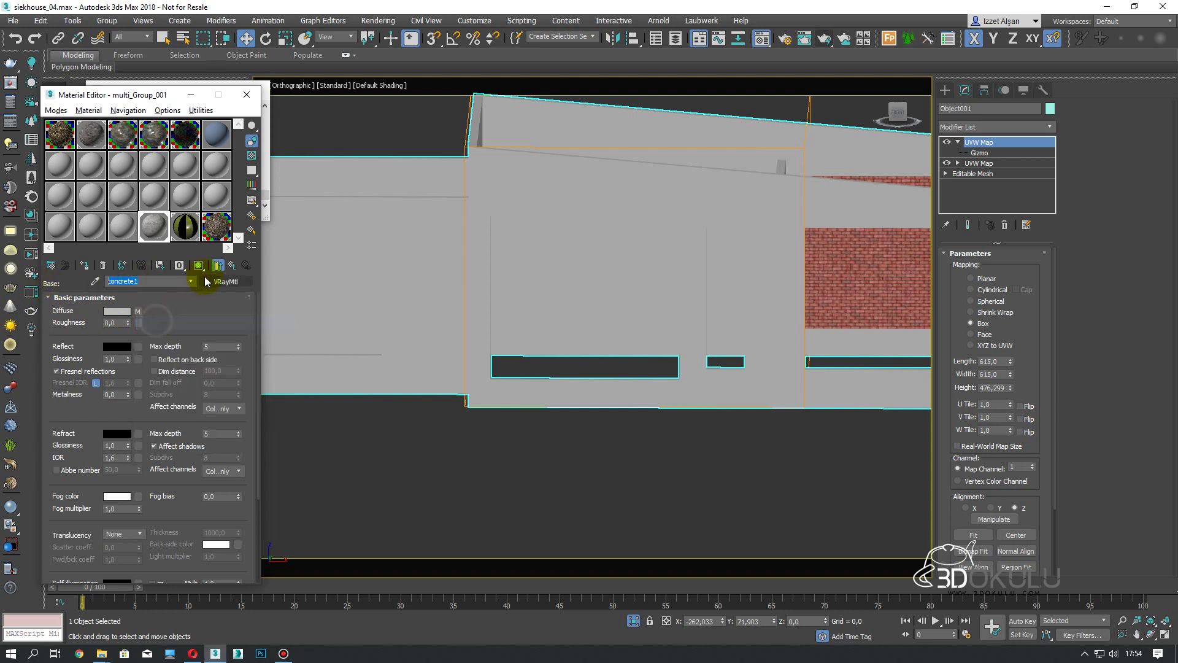
{"action": "left_click", "coordinate": [232, 265]}
{"action": "left_click_drag", "start_coordinate": [147, 314], "coordinate": [101, 345]}
{"action": "left_click", "coordinate": [126, 376]}
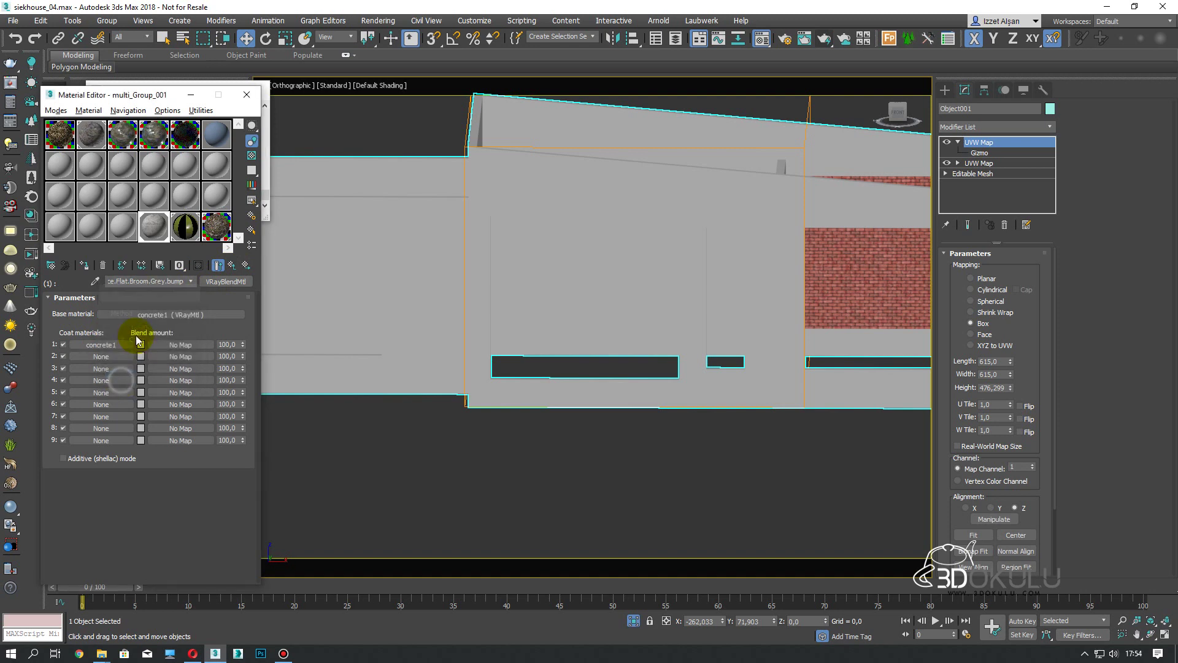
{"action": "left_click", "coordinate": [111, 343]}
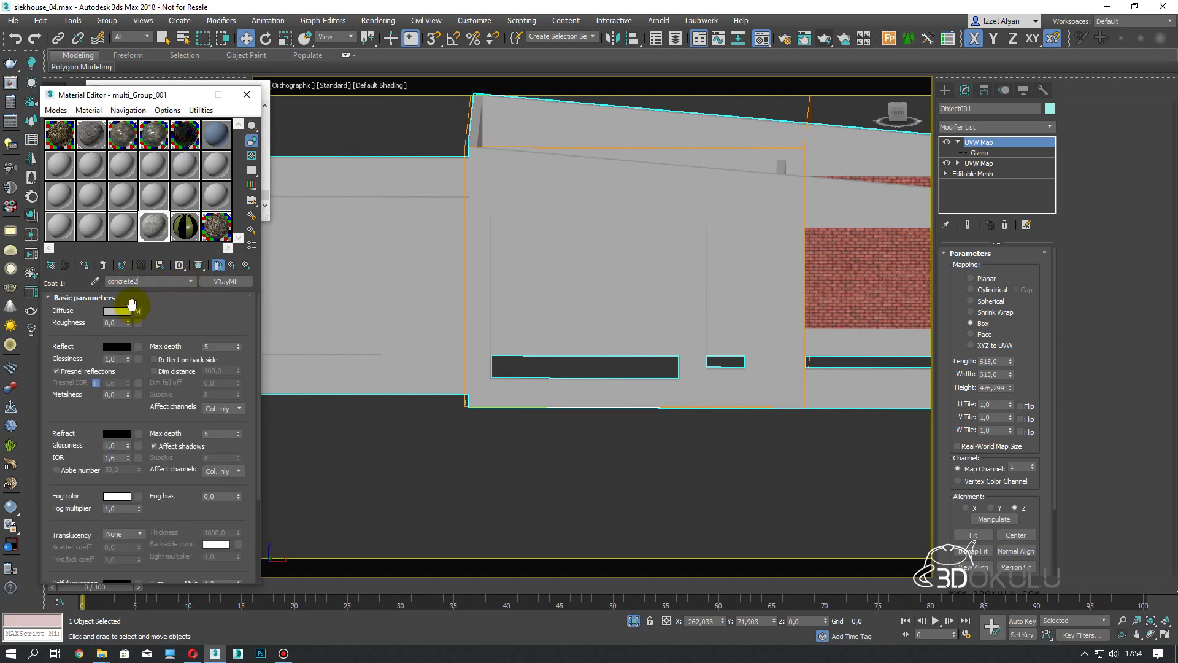
{"action": "left_click", "coordinate": [138, 311]}
{"action": "left_click", "coordinate": [153, 452]}
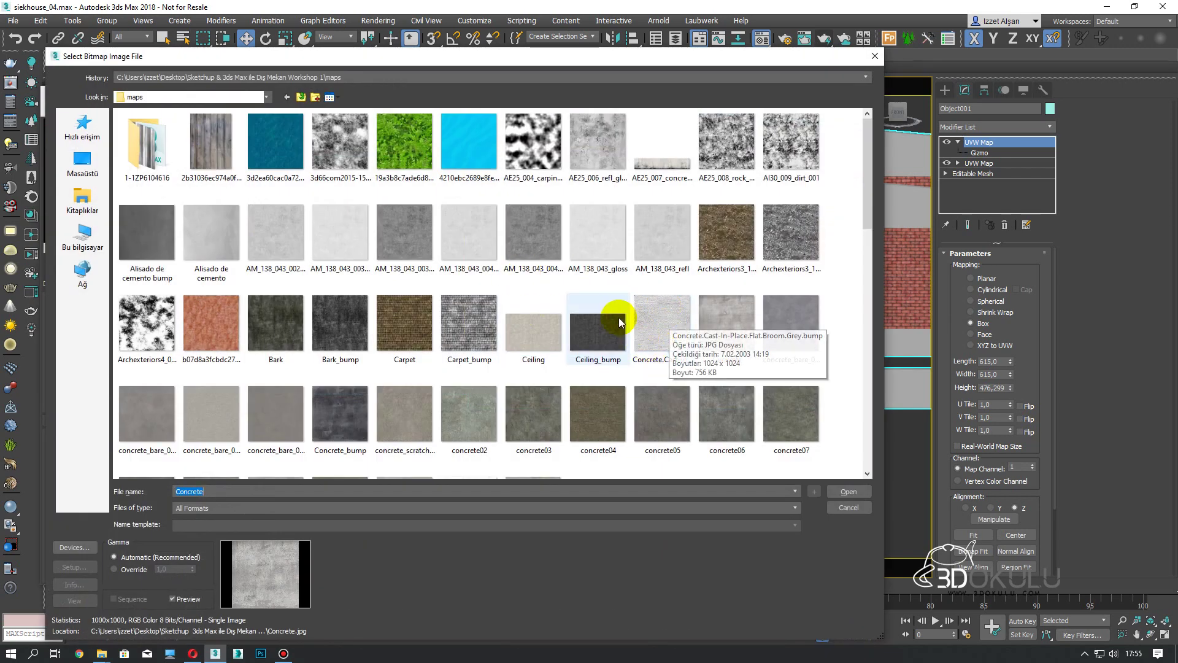
Preview the concrete textures and load concrete_bare_03_diffuse.jpg as concrete2's diffuse map
{"action": "scroll", "coordinate": [675, 328], "scroll_direction": "down", "scroll_amount": 2}
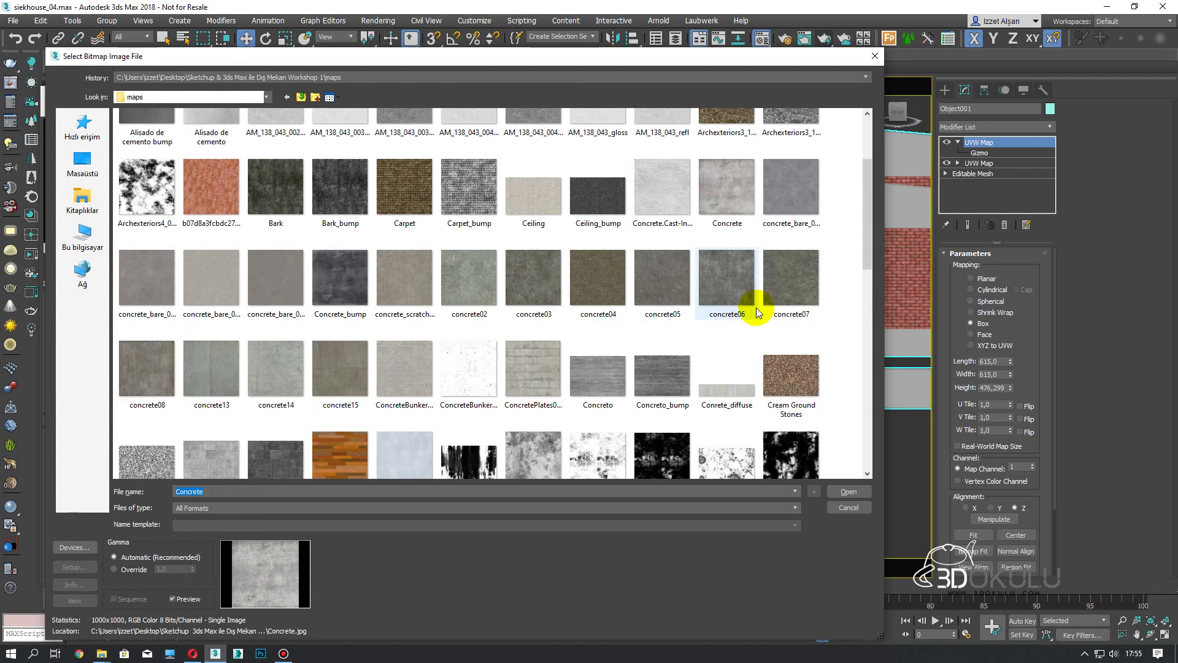
{"action": "left_click", "coordinate": [718, 294]}
{"action": "left_click", "coordinate": [356, 304]}
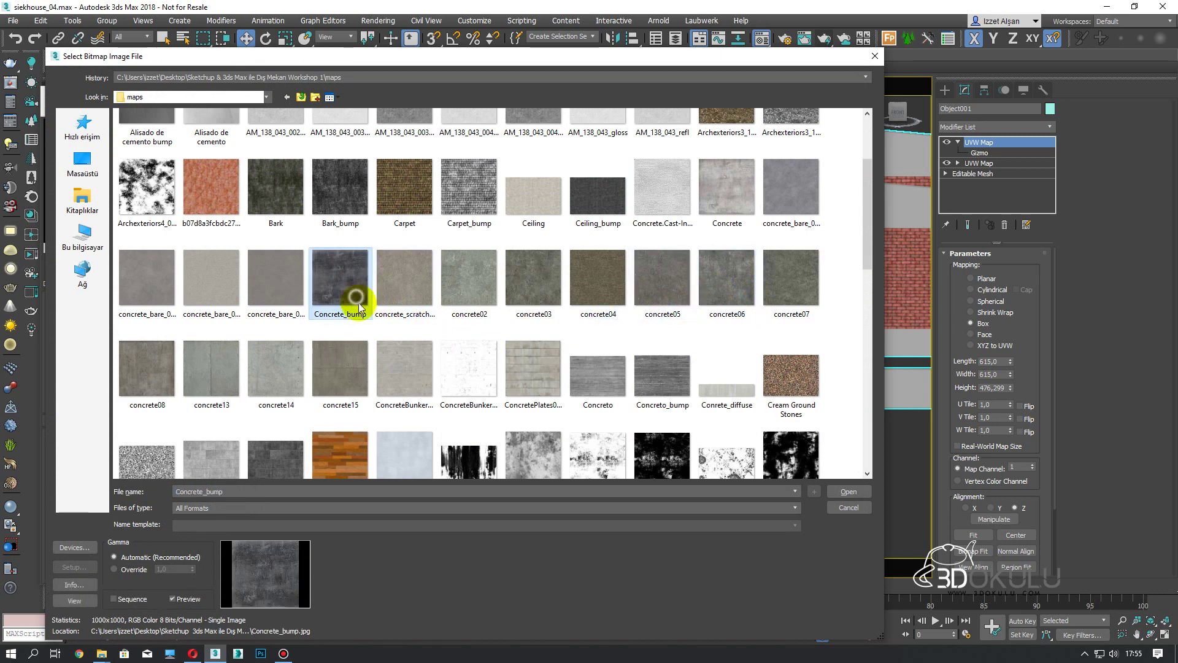
{"action": "left_click", "coordinate": [276, 288]}
{"action": "left_click", "coordinate": [165, 277]}
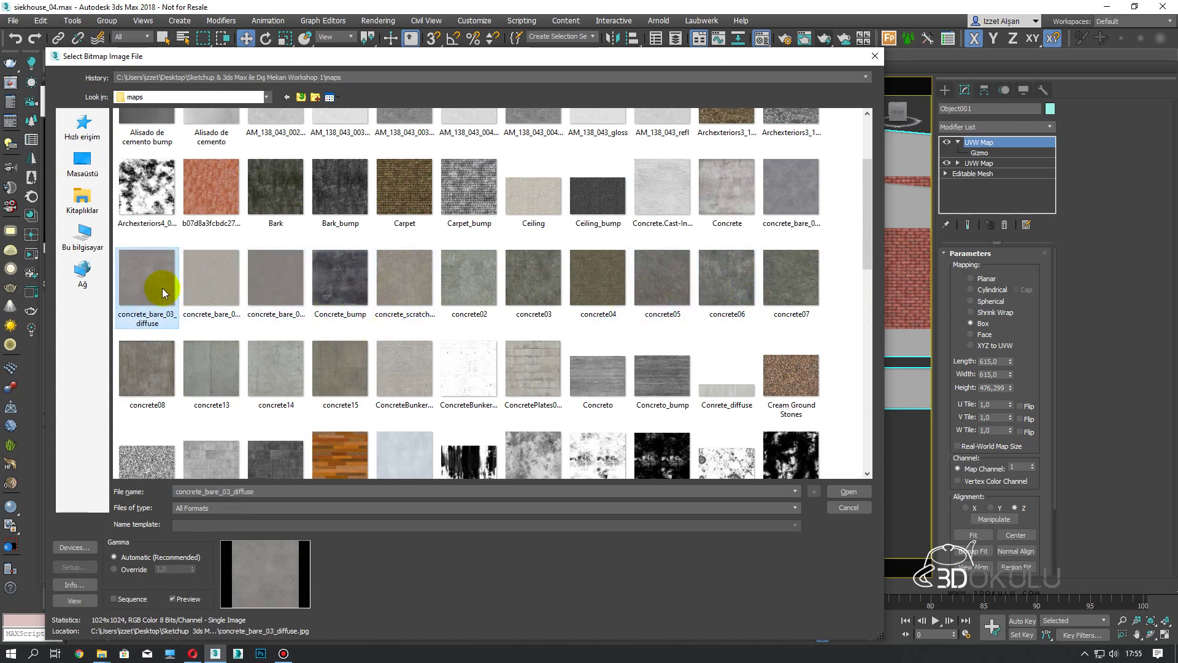
{"action": "right_click", "coordinate": [158, 281]}
{"action": "left_click", "coordinate": [184, 200]}
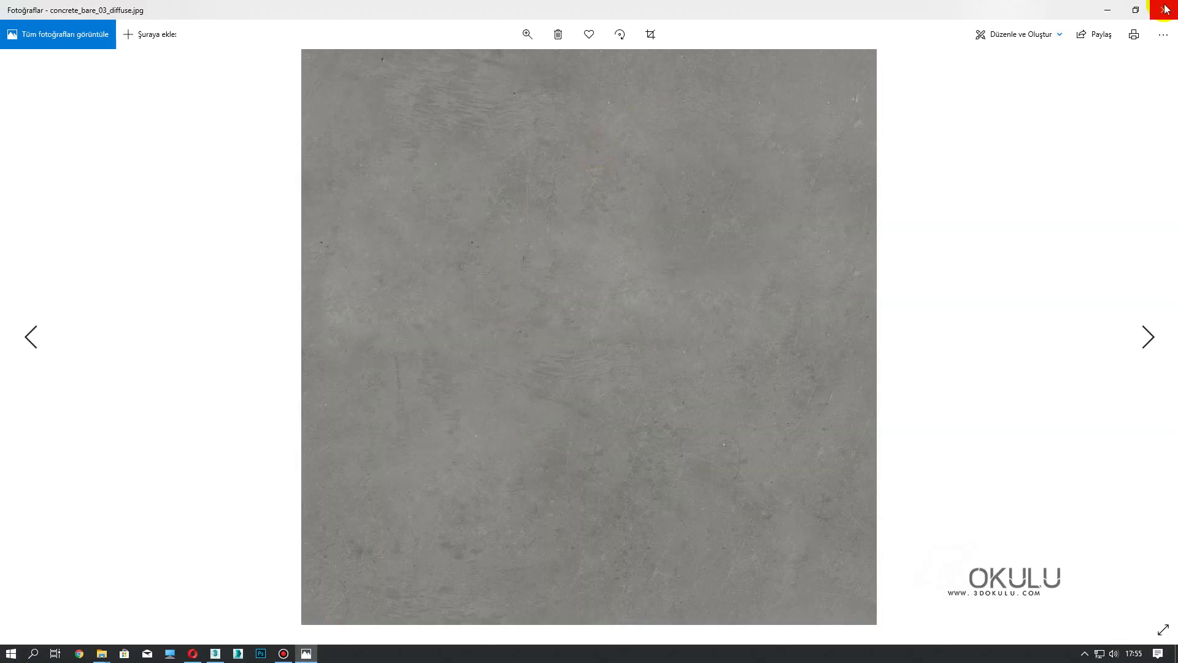
{"action": "left_click", "coordinate": [1166, 9]}
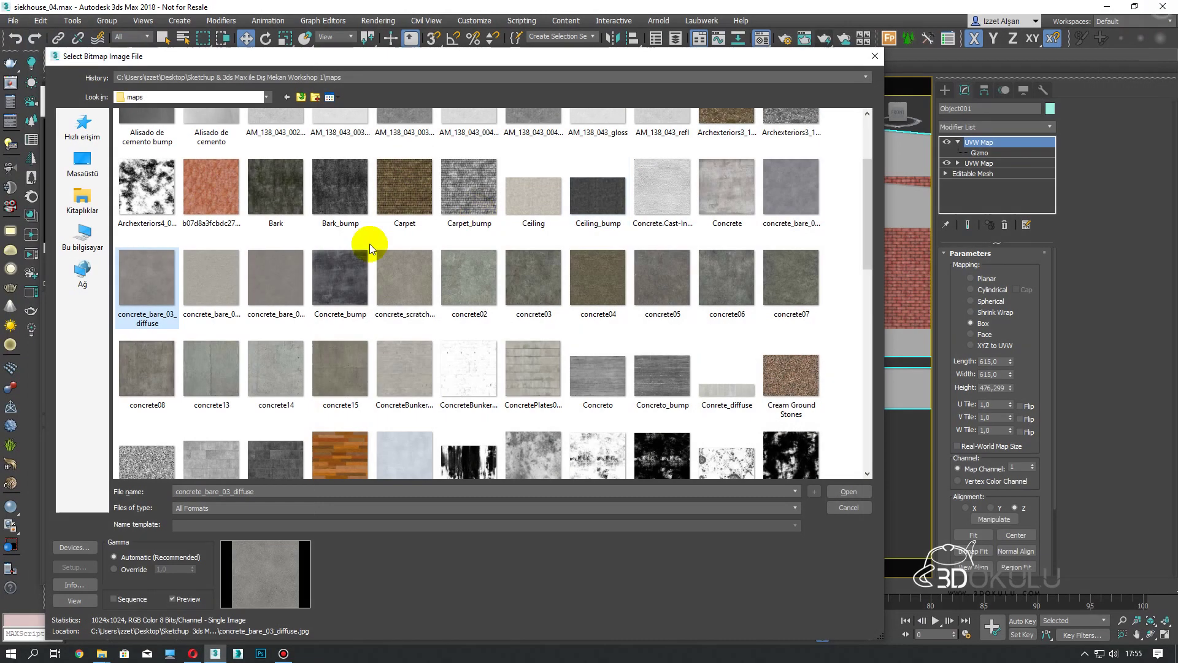
{"action": "double_click", "coordinate": [158, 295]}
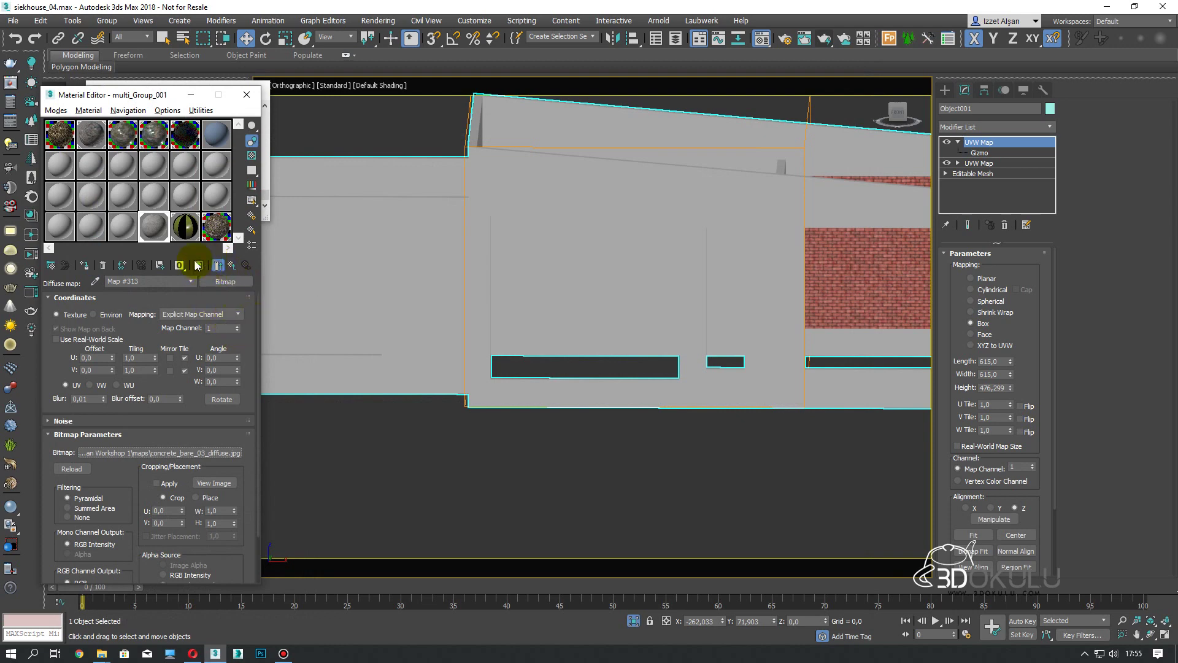
Show the concrete texture on the walls and return to the blend material's coat 1 blend slot
{"action": "left_click", "coordinate": [198, 265]}
{"action": "mouse_move", "coordinate": [587, 279]}
{"action": "middle_mouse_down", "text": "alt"}
{"action": "mouse_move", "coordinate": [549, 297]}
{"action": "mouse_move", "coordinate": [673, 268]}
{"action": "mouse_move", "coordinate": [713, 245]}
{"action": "mouse_move", "coordinate": [668, 234]}
{"action": "middle_mouse_up", "text": "alt"}
{"action": "scroll", "coordinate": [523, 184], "scroll_direction": "up", "scroll_amount": 5}
{"action": "scroll", "coordinate": [523, 184], "scroll_direction": "up", "scroll_amount": 2}
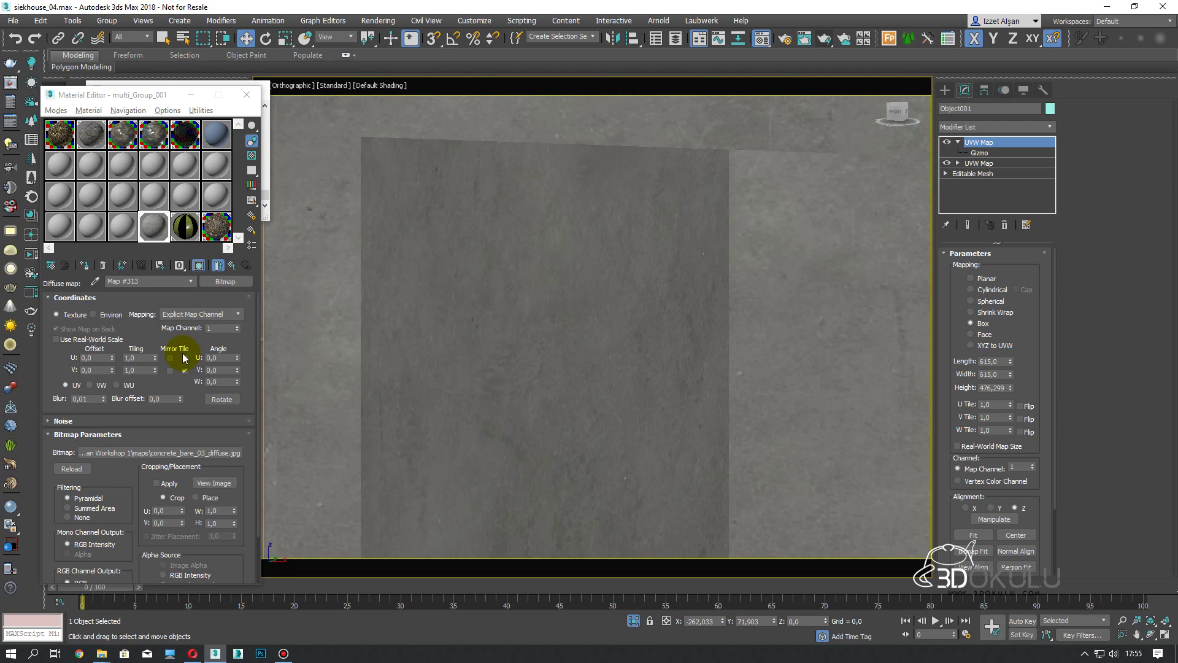
{"action": "left_click", "coordinate": [232, 265]}
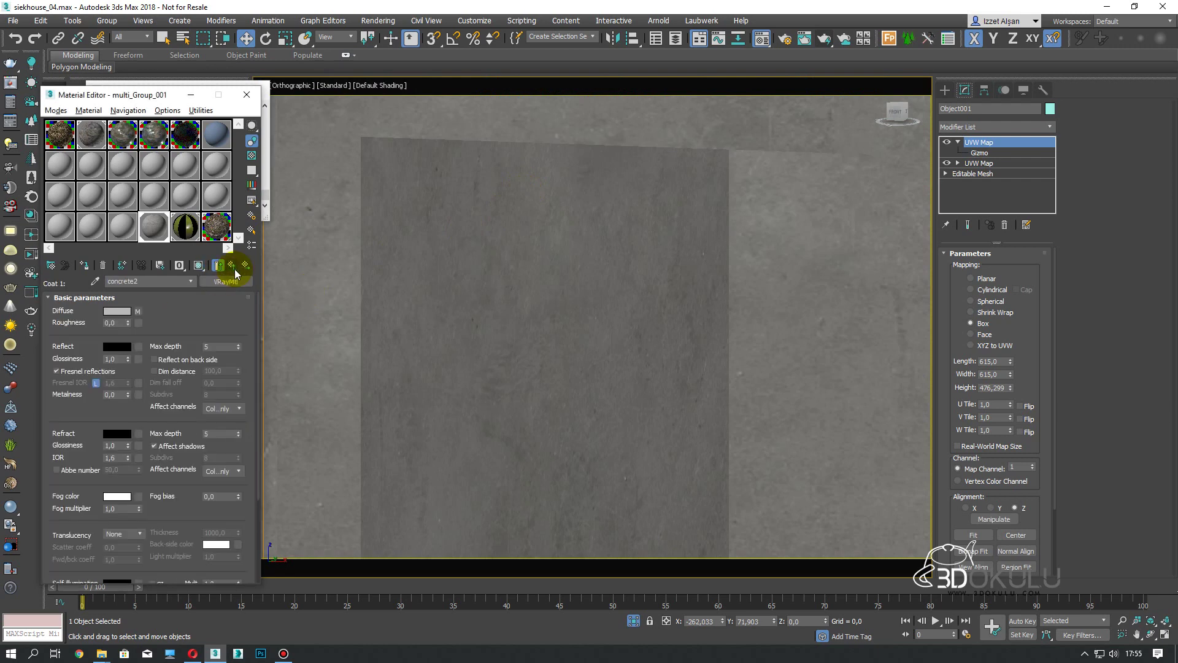
{"action": "left_click", "coordinate": [232, 267]}
{"action": "left_click", "coordinate": [178, 345]}
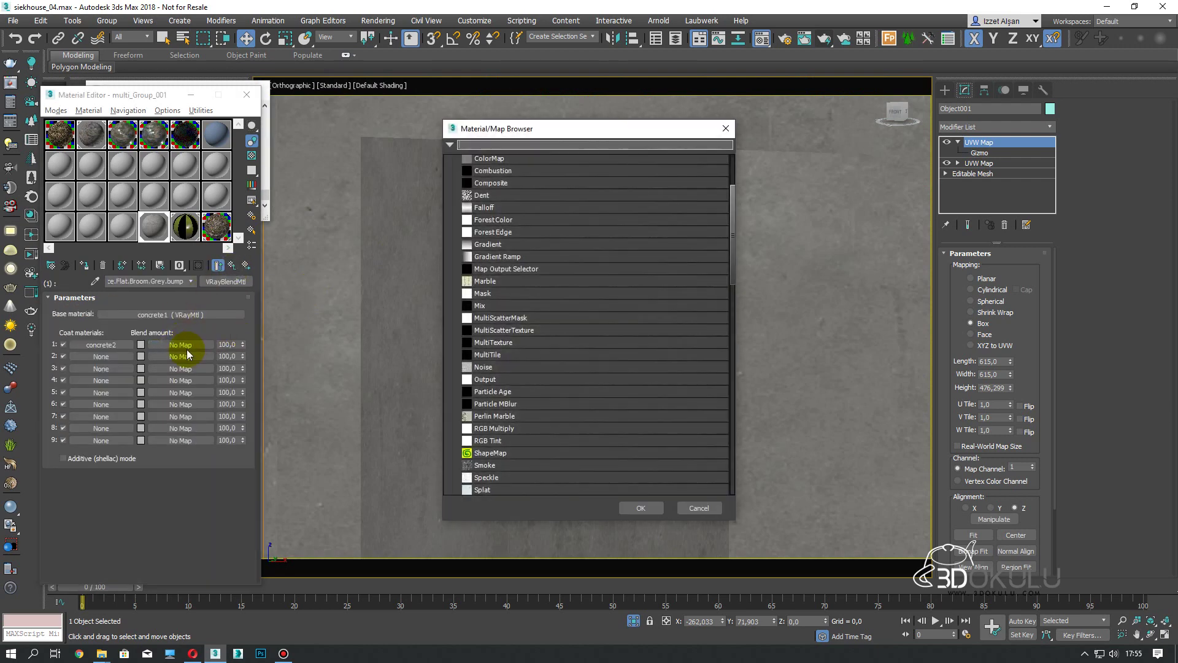
Choose Bitmap in the Material/Map Browser as Coat 1's blend amount map
{"action": "scroll", "coordinate": [511, 303], "scroll_direction": "up", "scroll_amount": 3}
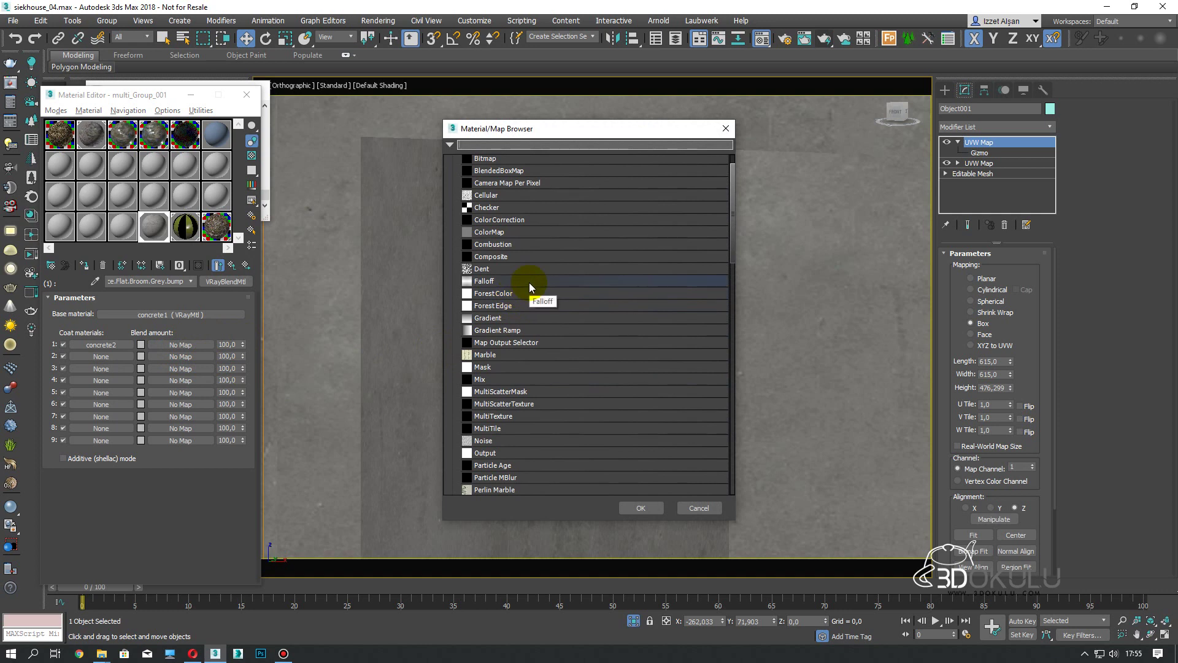
{"action": "scroll", "coordinate": [529, 283], "scroll_direction": "down", "scroll_amount": 1}
{"action": "scroll", "coordinate": [529, 282], "scroll_direction": "down", "scroll_amount": 3}
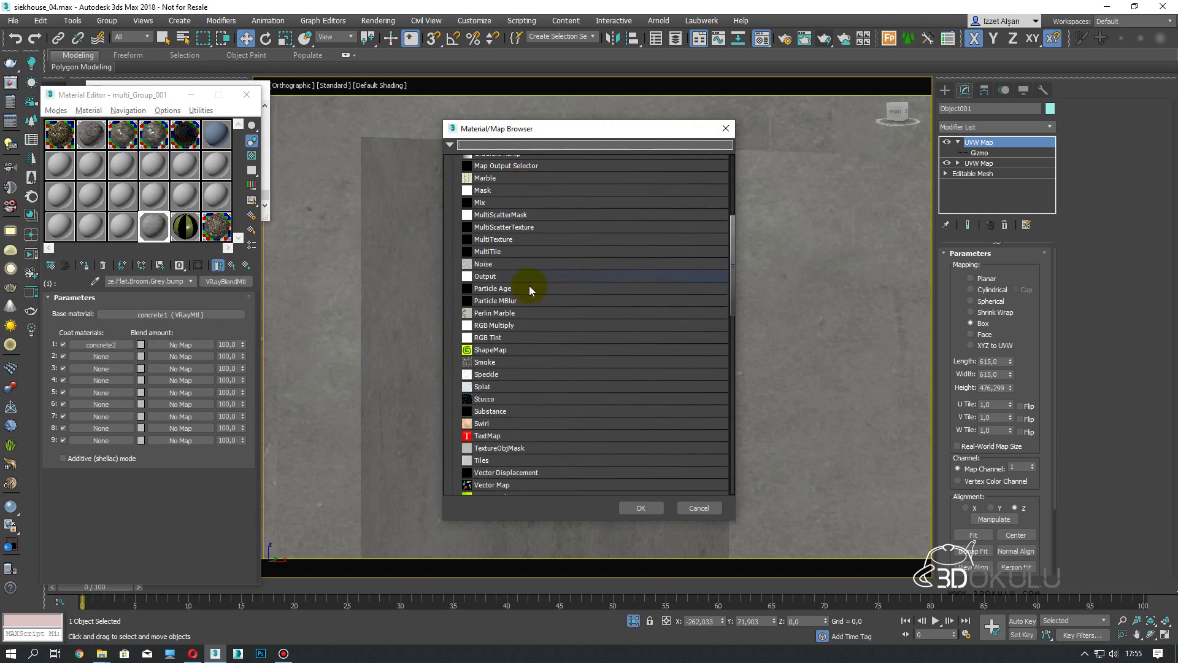
{"action": "scroll", "coordinate": [529, 286], "scroll_direction": "down", "scroll_amount": 1}
{"action": "scroll", "coordinate": [529, 286], "scroll_direction": "down", "scroll_amount": 3}
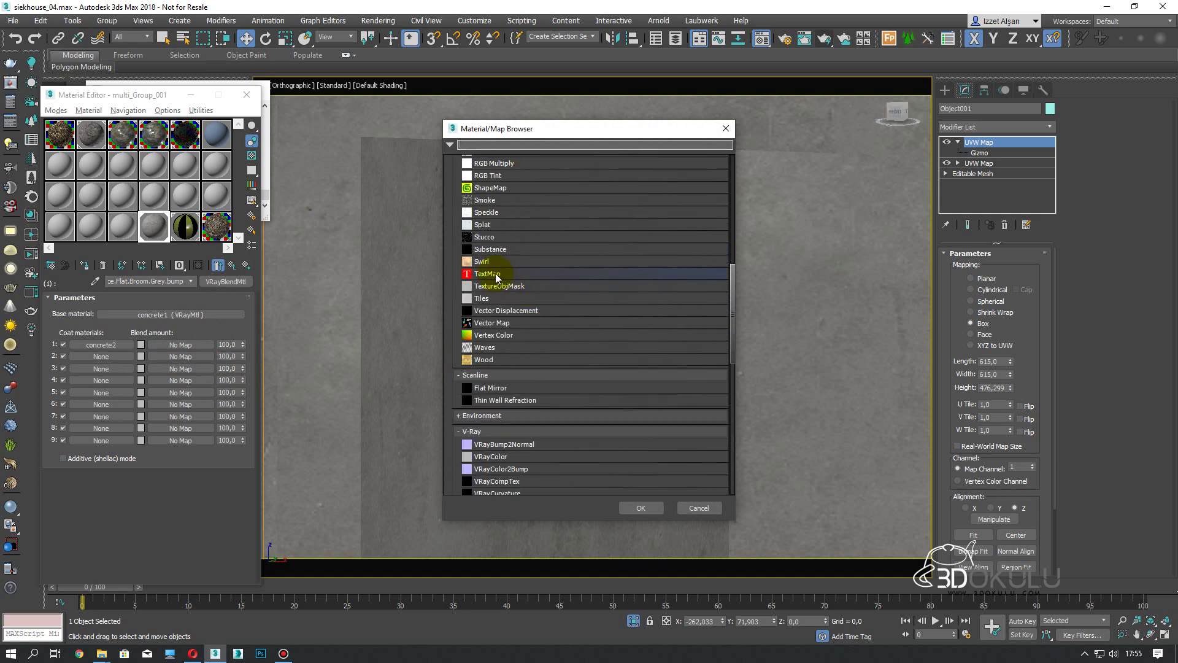
{"action": "scroll", "coordinate": [531, 366], "scroll_direction": "up", "scroll_amount": 2}
{"action": "scroll", "coordinate": [520, 281], "scroll_direction": "up", "scroll_amount": 2}
{"action": "scroll", "coordinate": [519, 279], "scroll_direction": "up", "scroll_amount": 1}
{"action": "scroll", "coordinate": [514, 272], "scroll_direction": "up", "scroll_amount": 1}
{"action": "scroll", "coordinate": [512, 264], "scroll_direction": "up", "scroll_amount": 1}
{"action": "scroll", "coordinate": [509, 257], "scroll_direction": "up", "scroll_amount": 1}
{"action": "scroll", "coordinate": [509, 256], "scroll_direction": "up", "scroll_amount": 2}
{"action": "scroll", "coordinate": [509, 256], "scroll_direction": "up", "scroll_amount": 1}
{"action": "scroll", "coordinate": [500, 255], "scroll_direction": "down", "scroll_amount": 4}
{"action": "scroll", "coordinate": [500, 276], "scroll_direction": "down", "scroll_amount": 3}
{"action": "scroll", "coordinate": [500, 264], "scroll_direction": "down", "scroll_amount": 1}
{"action": "scroll", "coordinate": [495, 233], "scroll_direction": "up", "scroll_amount": 2}
{"action": "scroll", "coordinate": [495, 218], "scroll_direction": "up", "scroll_amount": 3}
{"action": "scroll", "coordinate": [490, 207], "scroll_direction": "up", "scroll_amount": 2}
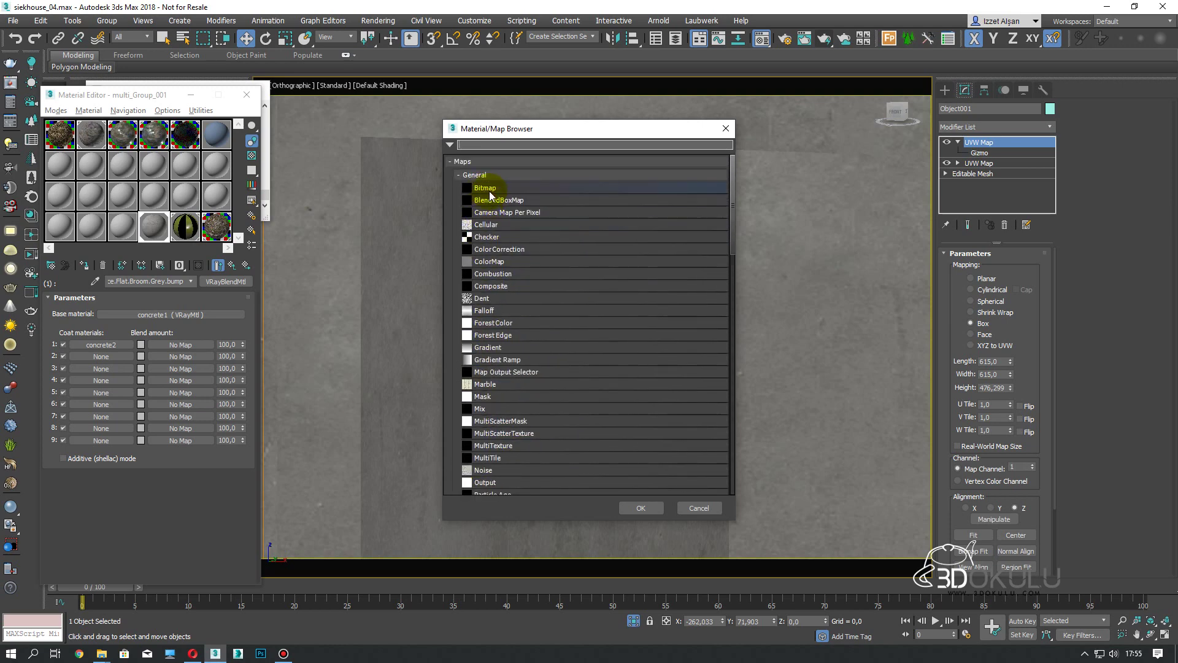
{"action": "double_click", "coordinate": [489, 194]}
Load leaking1 (2).jpg as the streak mask for Coat 1's blend amount
{"action": "scroll", "coordinate": [275, 318], "scroll_direction": "down", "scroll_amount": 5}
{"action": "scroll", "coordinate": [277, 319], "scroll_direction": "down", "scroll_amount": 5}
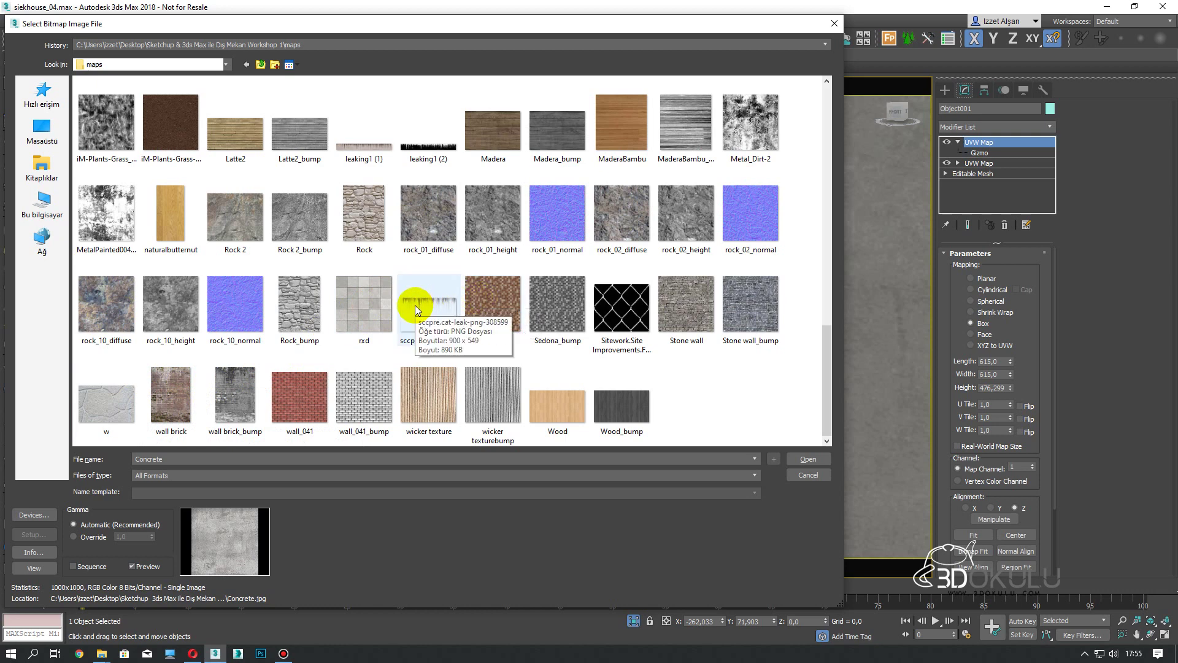
{"action": "left_click", "coordinate": [449, 132]}
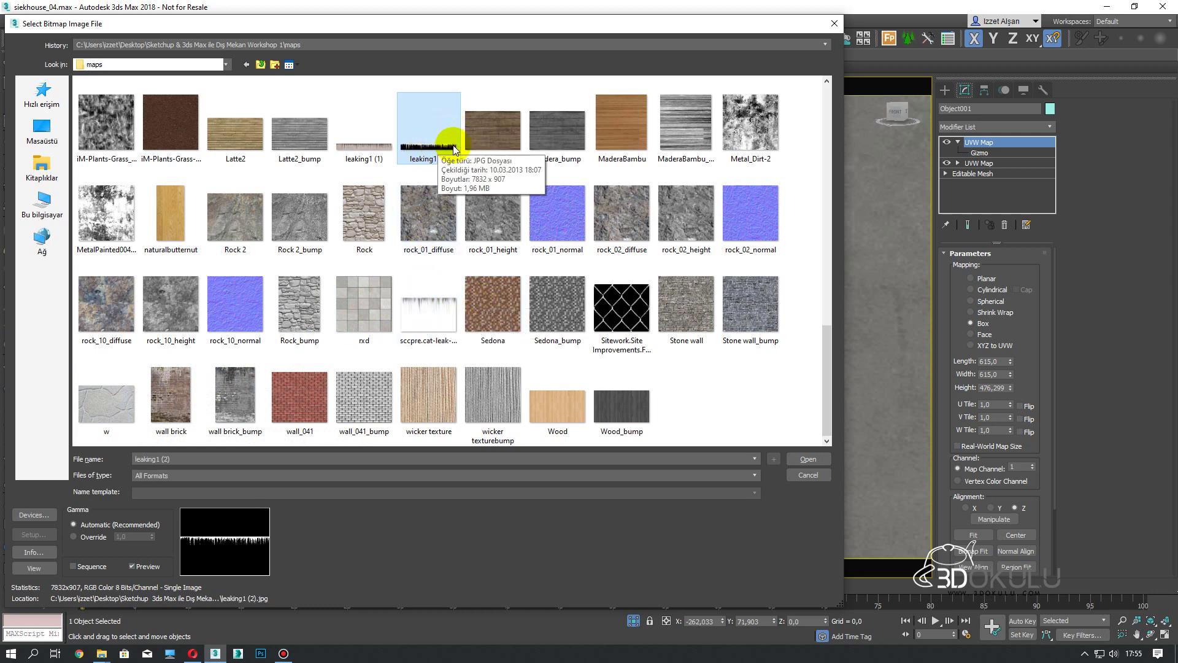
{"action": "scroll", "coordinate": [445, 179], "scroll_direction": "up", "scroll_amount": 1}
{"action": "scroll", "coordinate": [445, 179], "scroll_direction": "up", "scroll_amount": 2}
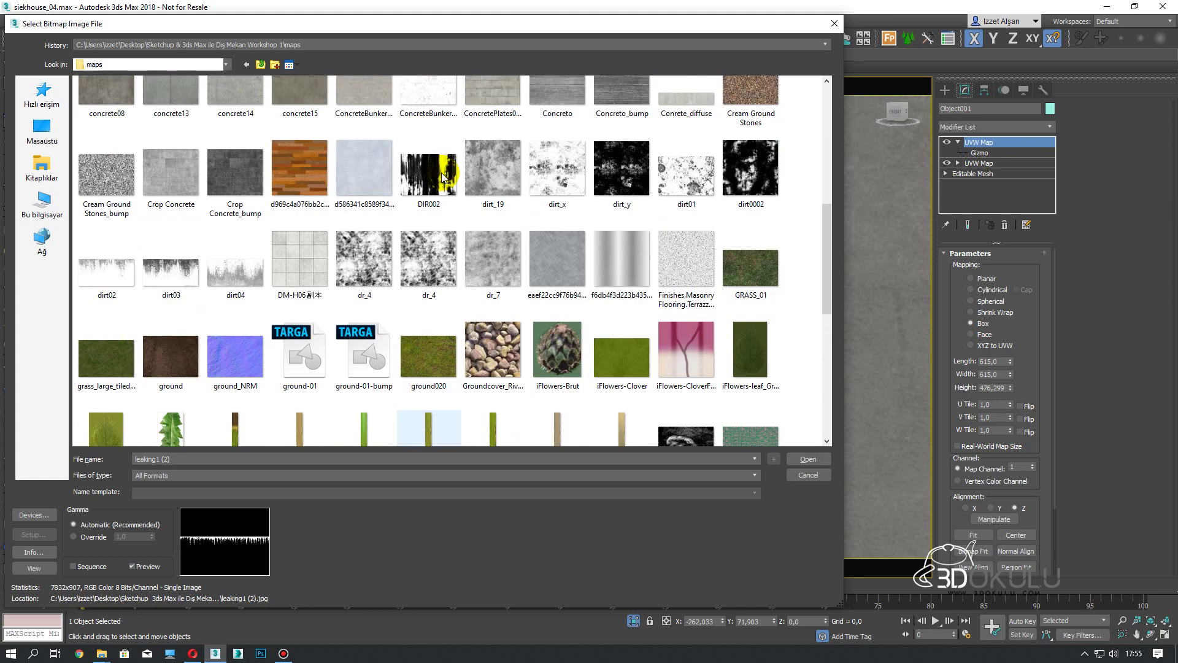
{"action": "scroll", "coordinate": [445, 179], "scroll_direction": "up", "scroll_amount": 2}
{"action": "scroll", "coordinate": [445, 178], "scroll_direction": "up", "scroll_amount": 2}
{"action": "scroll", "coordinate": [442, 175], "scroll_direction": "down", "scroll_amount": 6}
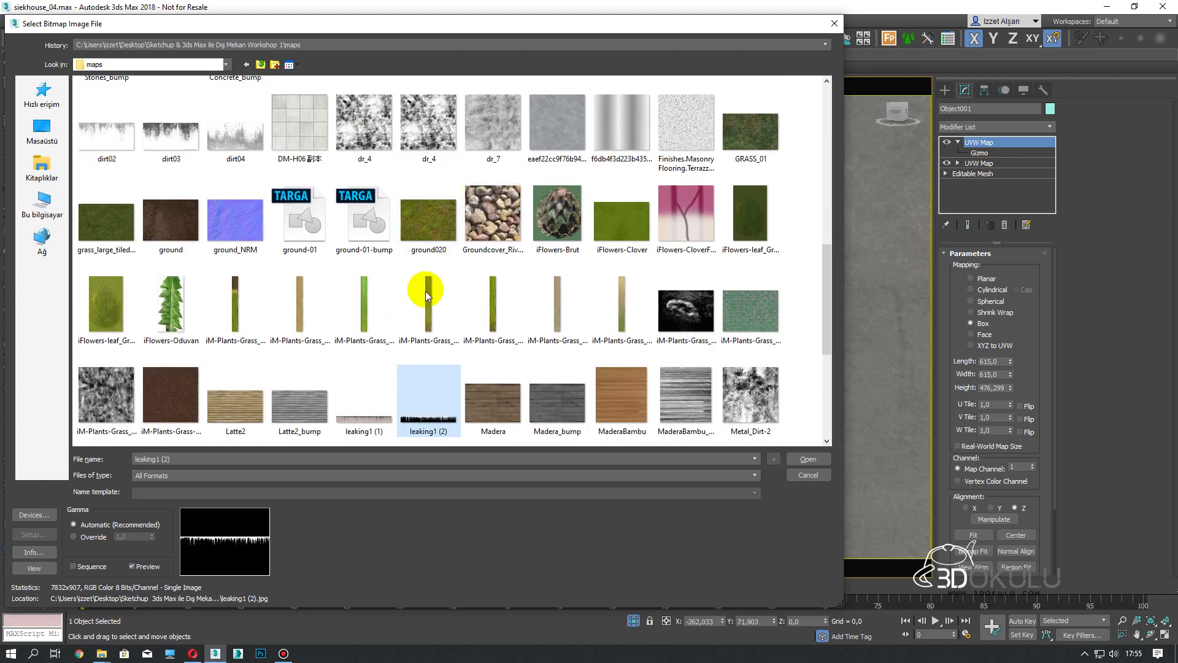
{"action": "double_click", "coordinate": [429, 393]}
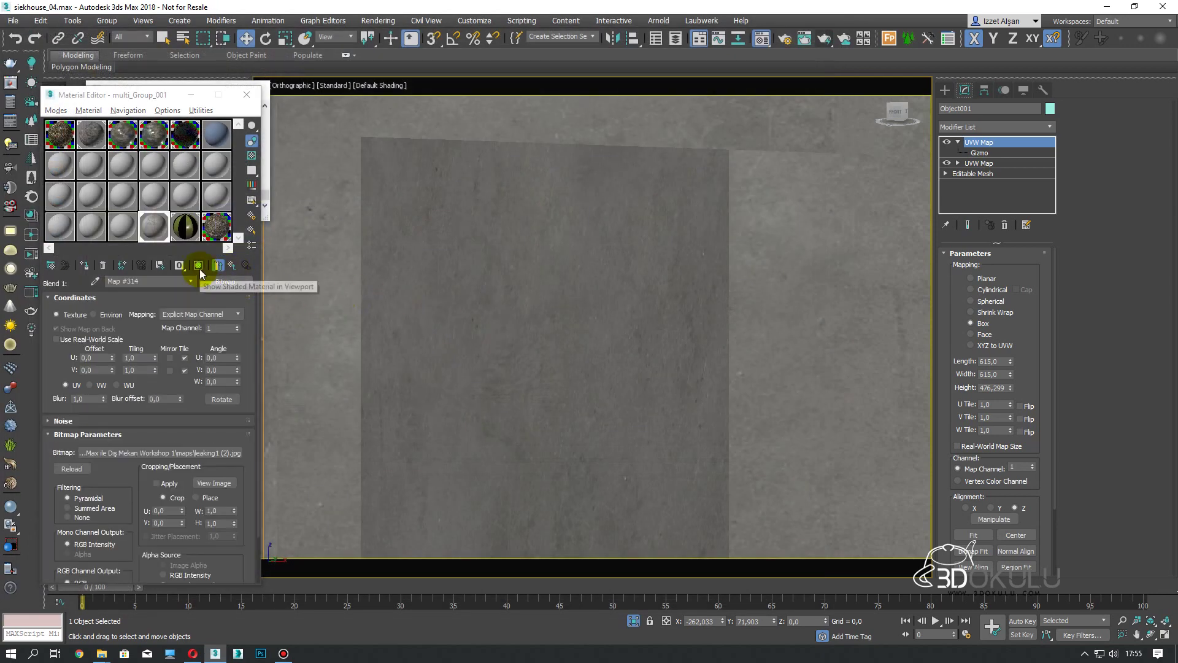
Set the leak mask to map channel 3 and add a box UVW Map modifier on channel 3
{"action": "left_click", "coordinate": [198, 265]}
{"action": "left_click", "coordinate": [238, 325]}
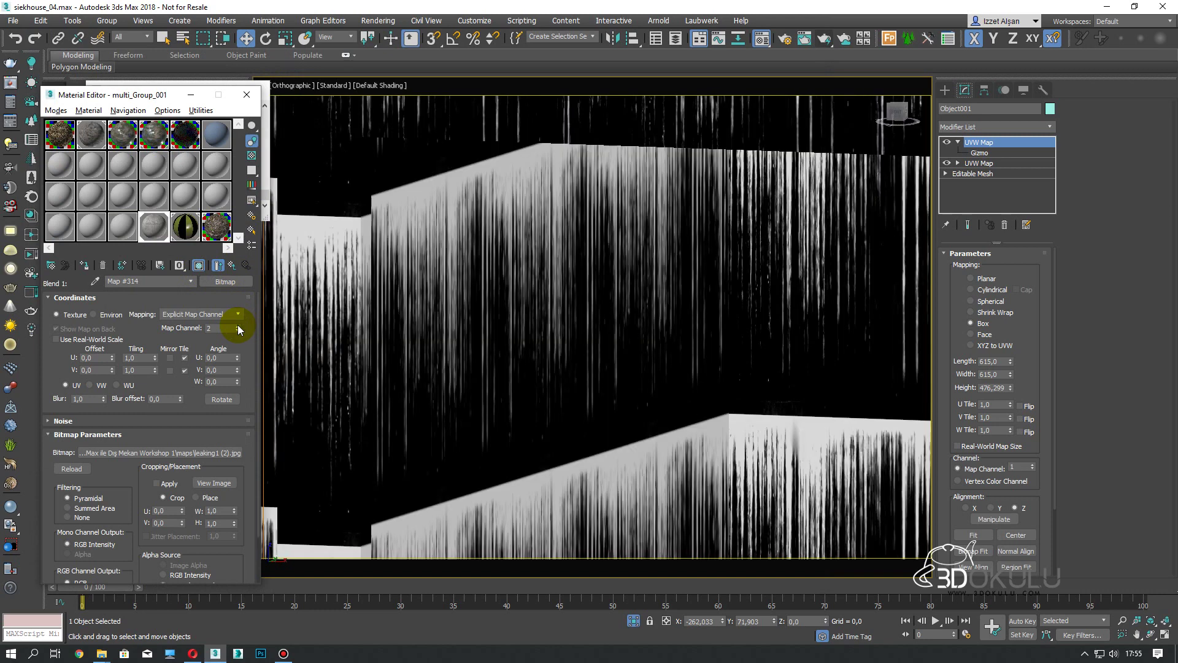
{"action": "left_click", "coordinate": [237, 326]}
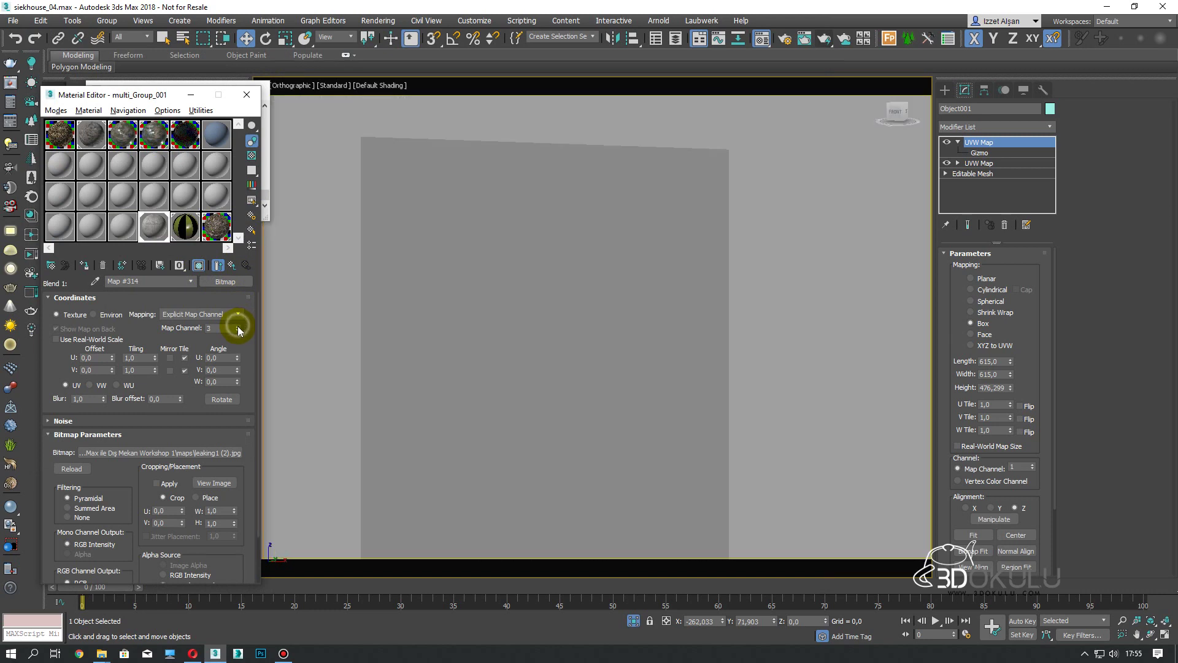
{"action": "left_click", "coordinate": [998, 127]}
{"action": "scroll", "coordinate": [997, 184], "scroll_direction": "down", "scroll_amount": 15}
{"action": "left_click", "coordinate": [966, 521]}
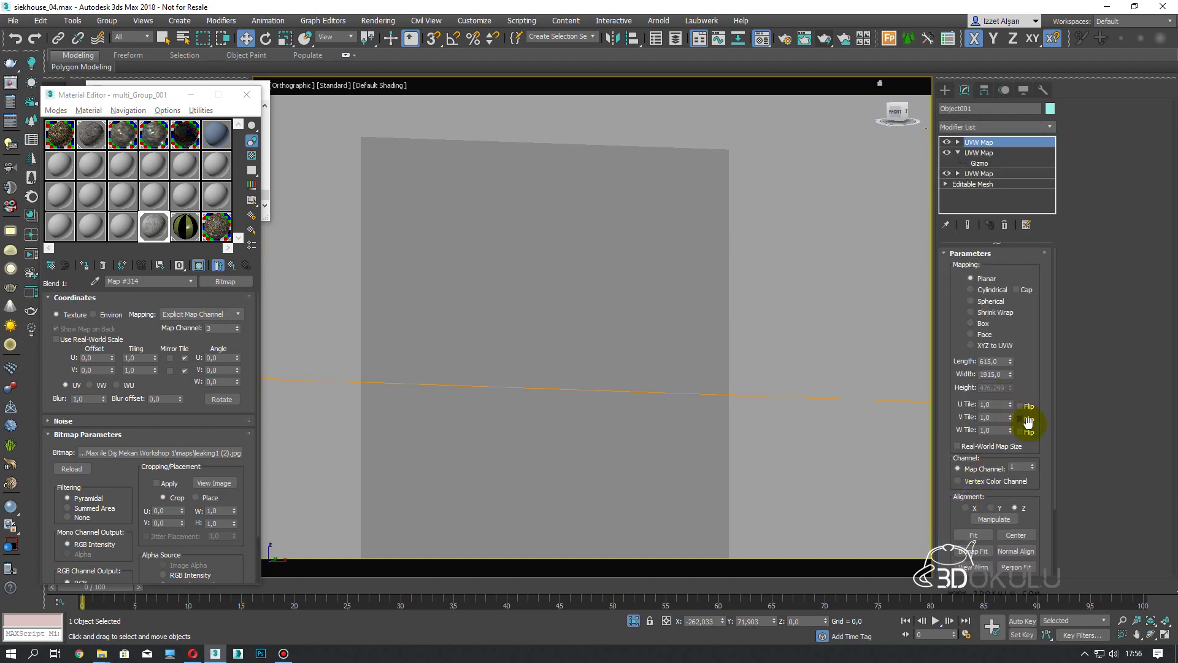
{"action": "left_click", "coordinate": [1031, 465]}
{"action": "left_click", "coordinate": [1031, 465]}
{"action": "left_click", "coordinate": [971, 324]}
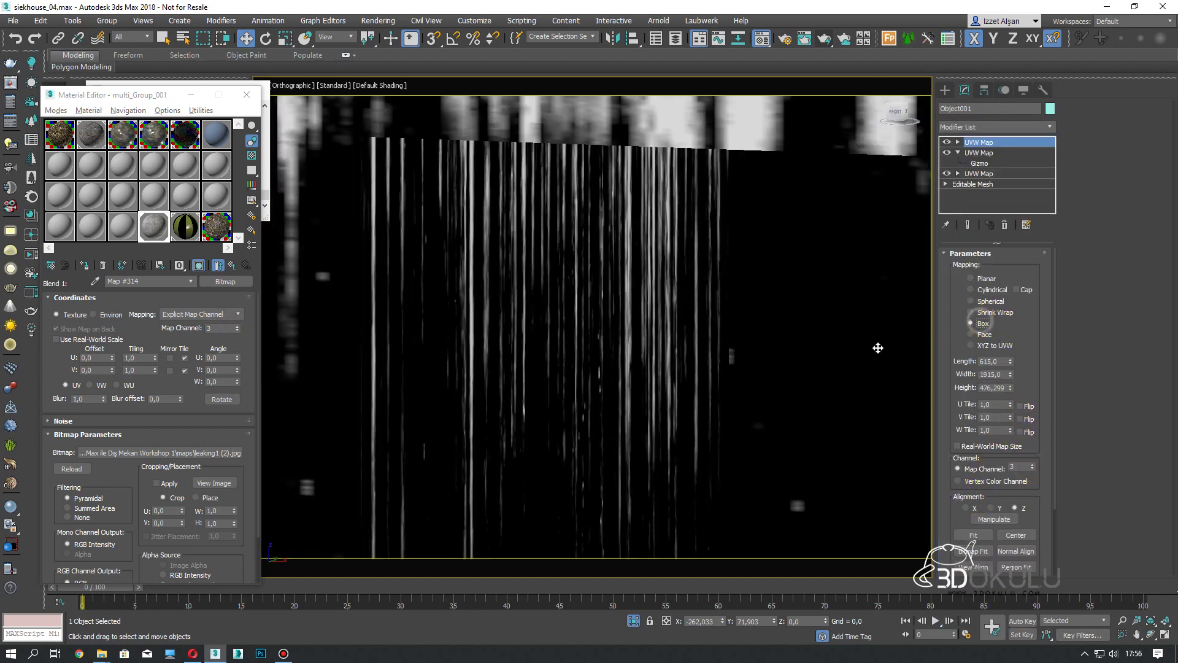
Fit the mapping to leaking1 (2) proportions, about 849,69 wide by 479,7 high
{"action": "scroll", "coordinate": [701, 357], "scroll_direction": "down", "scroll_amount": 5}
{"action": "middle_click_drag", "start_coordinate": [763, 356], "coordinate": [706, 362], "text": "alt"}
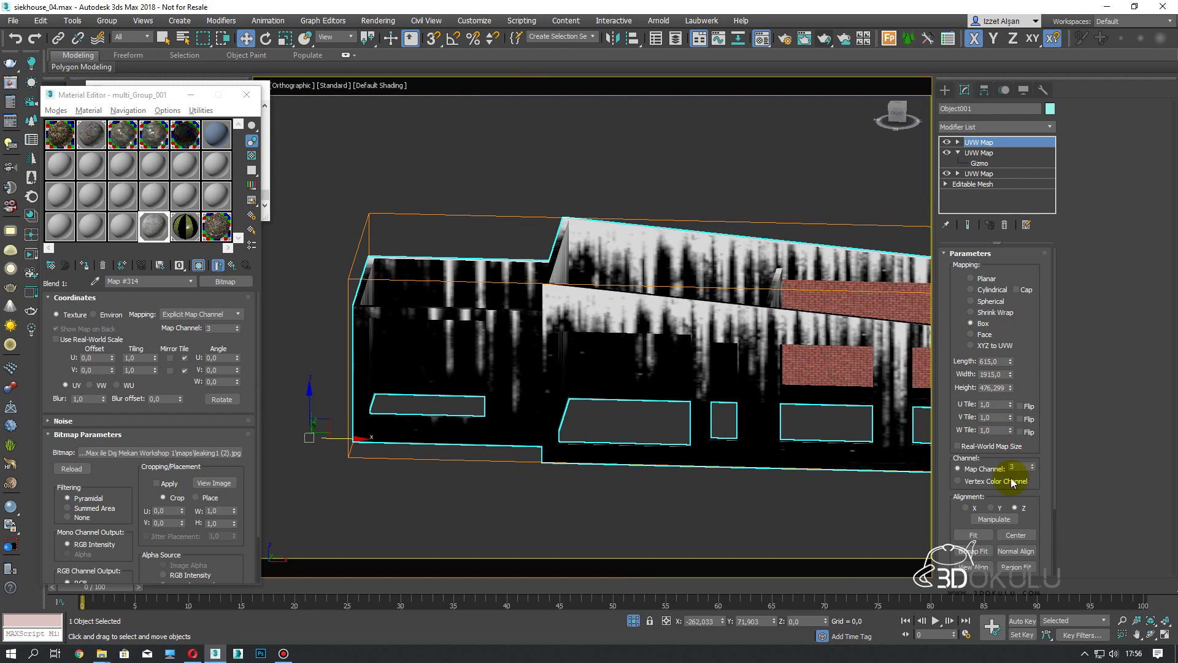
{"action": "left_click", "coordinate": [974, 537]}
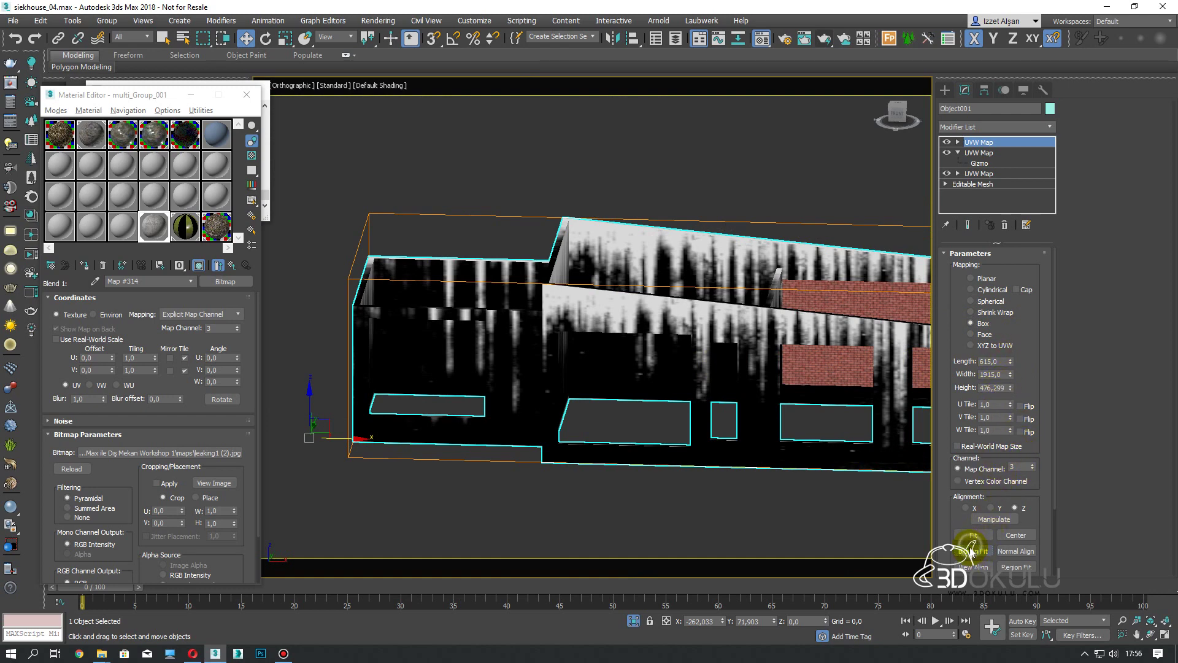
{"action": "left_click", "coordinate": [972, 550]}
{"action": "scroll", "coordinate": [540, 284], "scroll_direction": "down", "scroll_amount": 5}
{"action": "scroll", "coordinate": [589, 246], "scroll_direction": "down", "scroll_amount": 5}
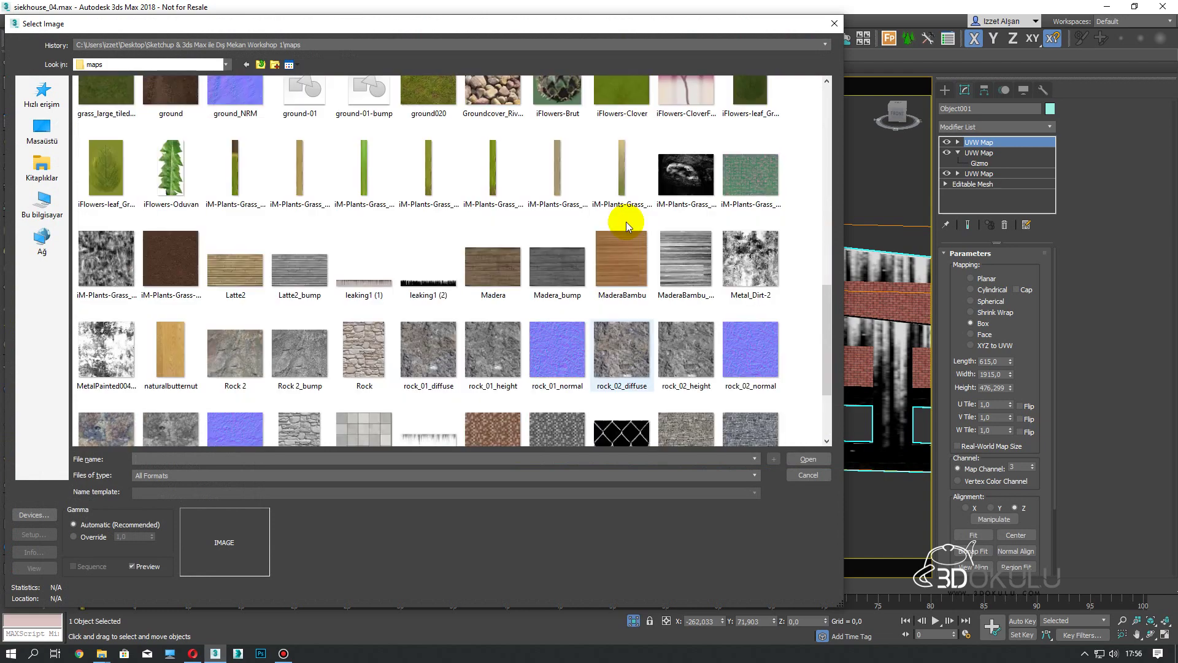
{"action": "double_click", "coordinate": [428, 280]}
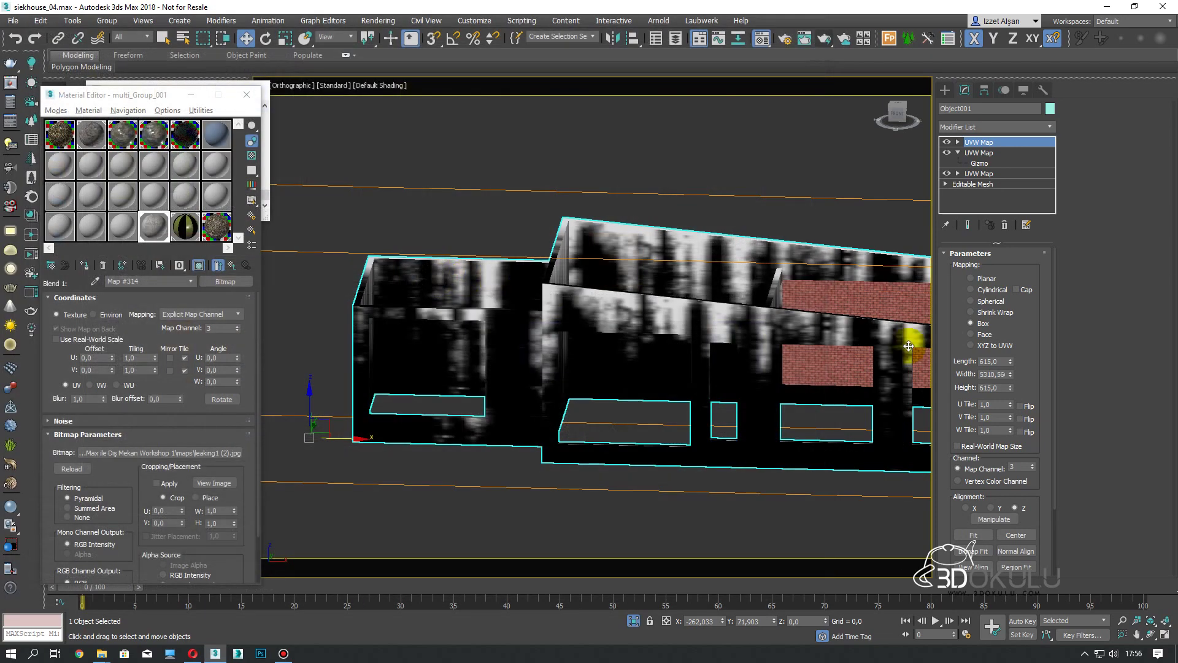
{"action": "left_click_drag", "start_coordinate": [1014, 374], "coordinate": [1020, 428]}
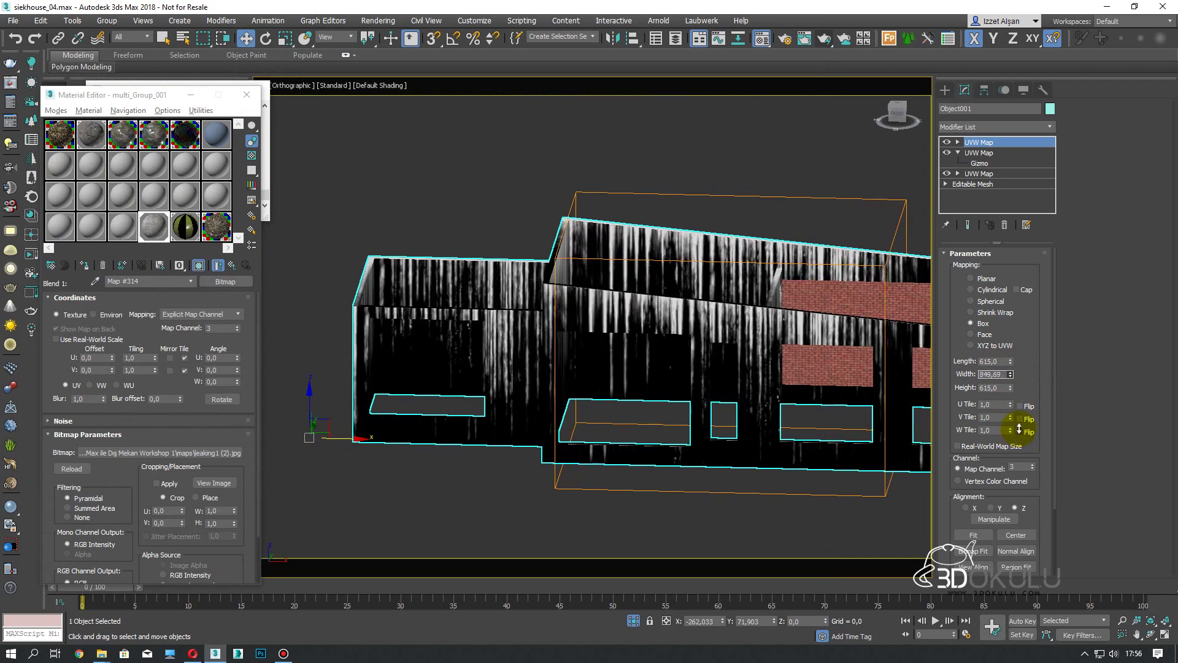
{"action": "left_click_drag", "start_coordinate": [1011, 389], "coordinate": [1015, 403]}
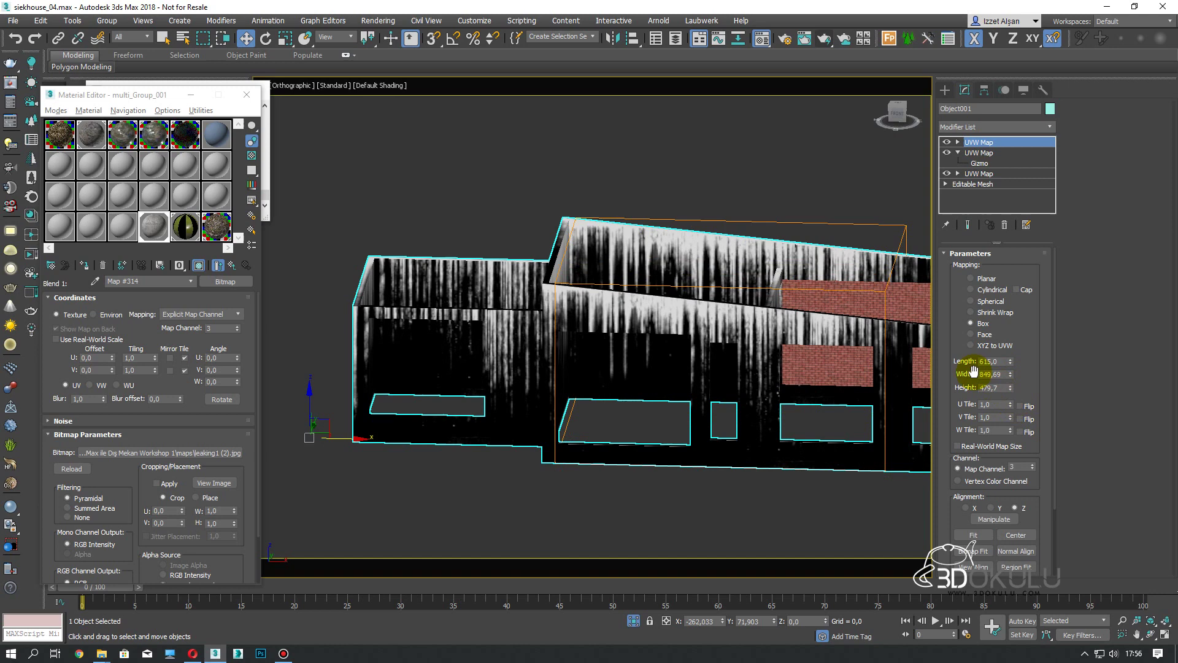
In front view, move the UVW mapping gizmo down along the walls
{"action": "key", "text": "f"}
{"action": "left_click", "coordinate": [957, 142]}
{"action": "mouse_move", "coordinate": [729, 284]}
{"action": "left_mouse_down"}
{"action": "mouse_move", "coordinate": [726, 334]}
{"action": "mouse_move", "coordinate": [742, 296]}
{"action": "left_mouse_up"}
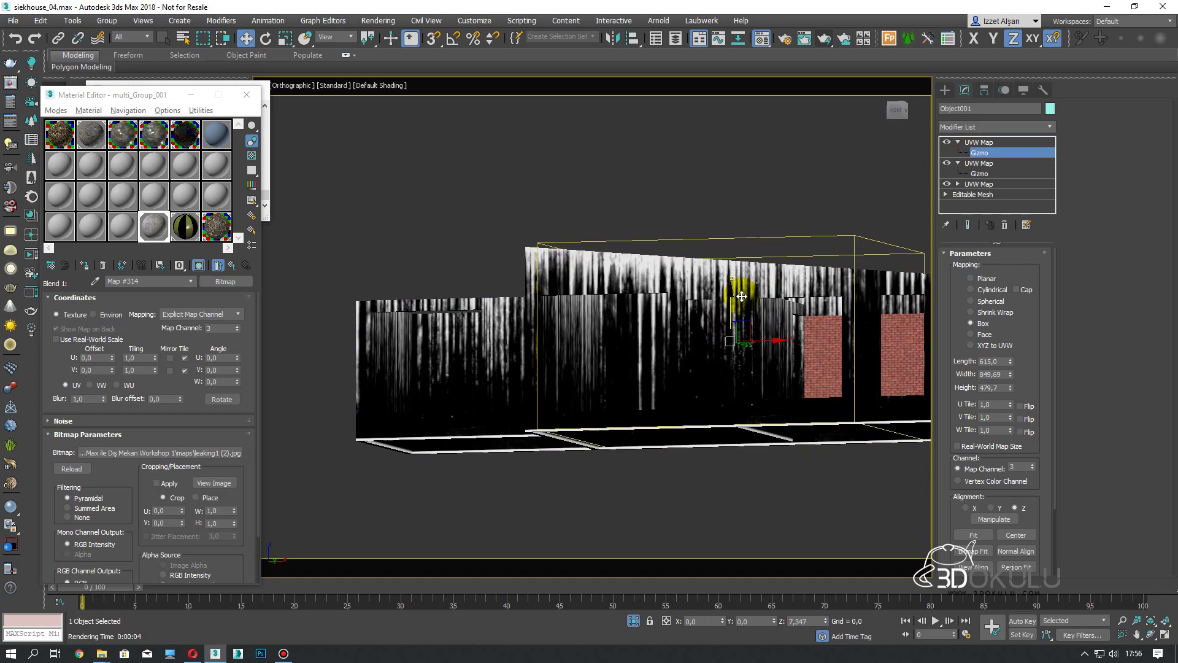
Switch the viewport to look through Camera001
{"action": "left_click_drag", "start_coordinate": [781, 305], "coordinate": [815, 311]}
{"action": "middle_click_drag", "start_coordinate": [815, 311], "coordinate": [856, 337], "text": "alt"}
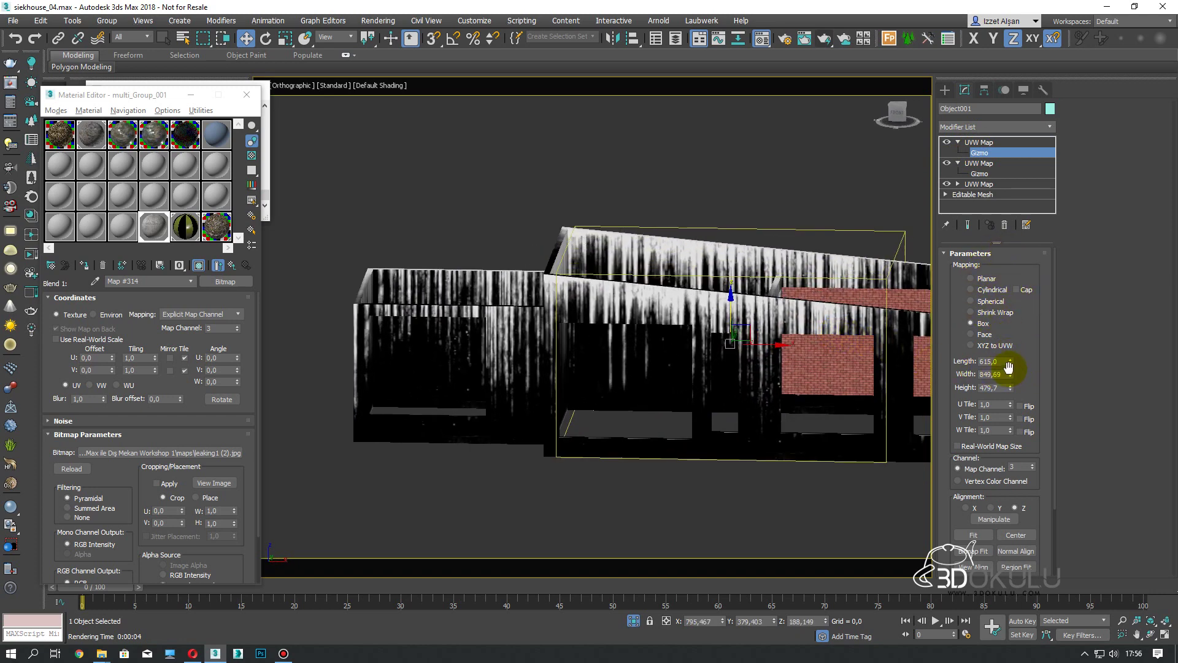
{"action": "left_click", "coordinate": [944, 90]}
{"action": "mouse_move", "coordinate": [749, 257]}
{"action": "middle_mouse_down", "text": "alt"}
{"action": "mouse_move", "coordinate": [739, 256]}
{"action": "mouse_move", "coordinate": [752, 206]}
{"action": "middle_mouse_up", "text": "alt"}
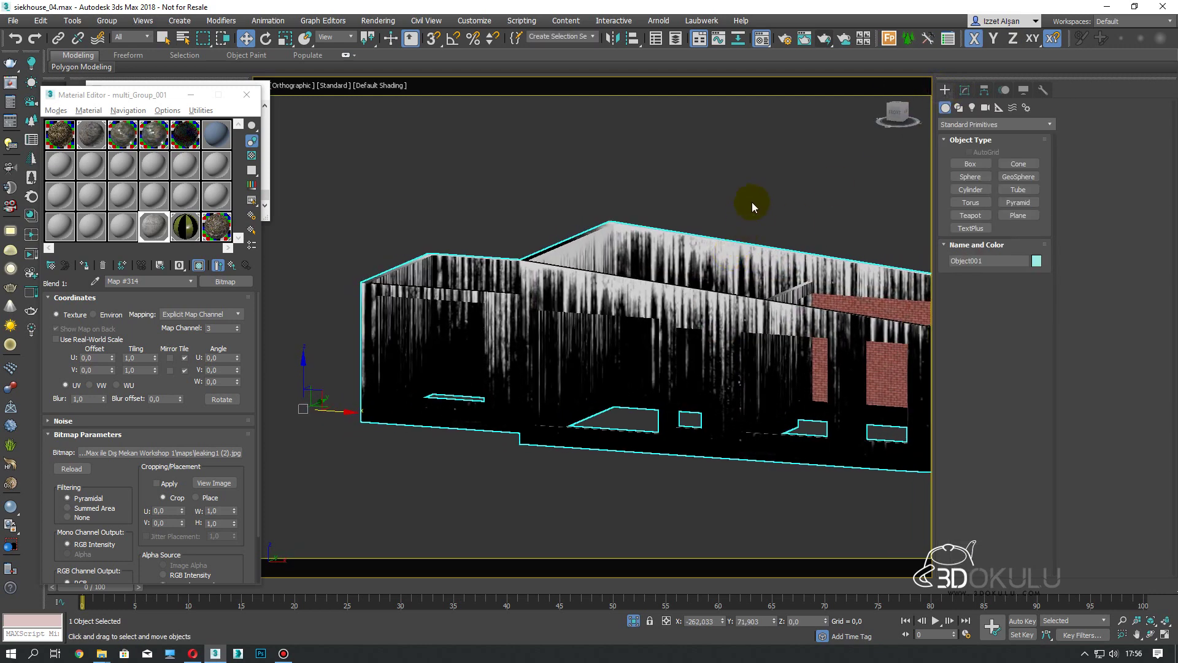
{"action": "key", "text": "c"}
{"action": "double_click", "coordinate": [560, 244]}
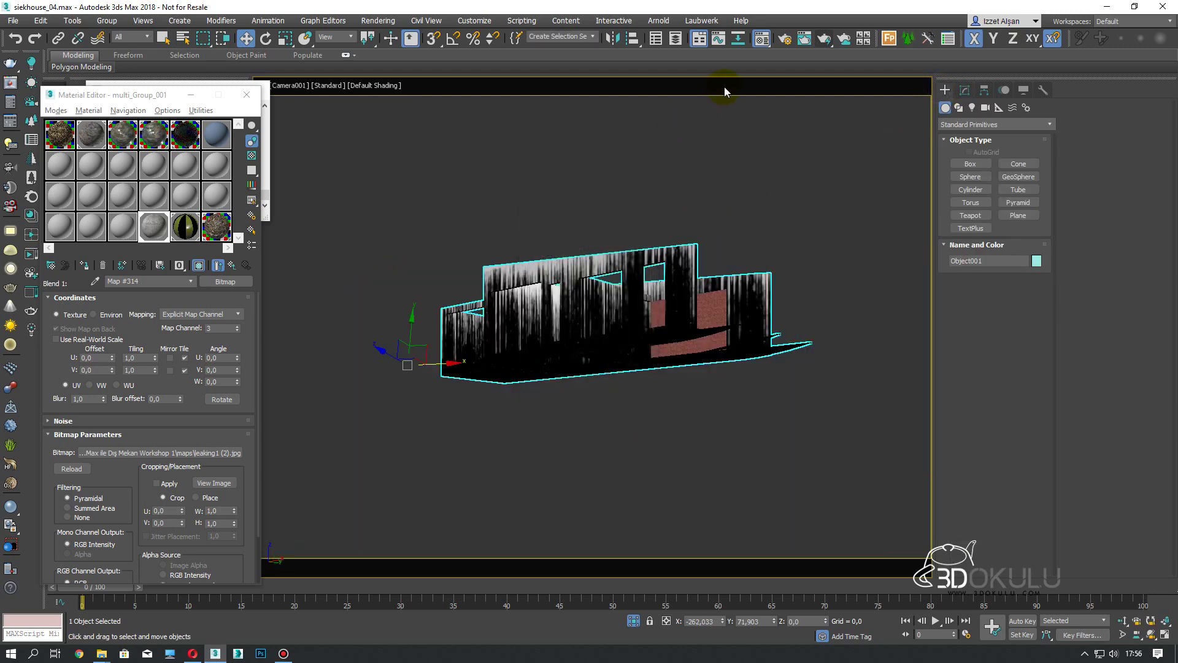
Render Camera001 in V-Ray, zoom in on the leak streaks, then return to the blend coats
{"action": "left_click", "coordinate": [850, 46]}
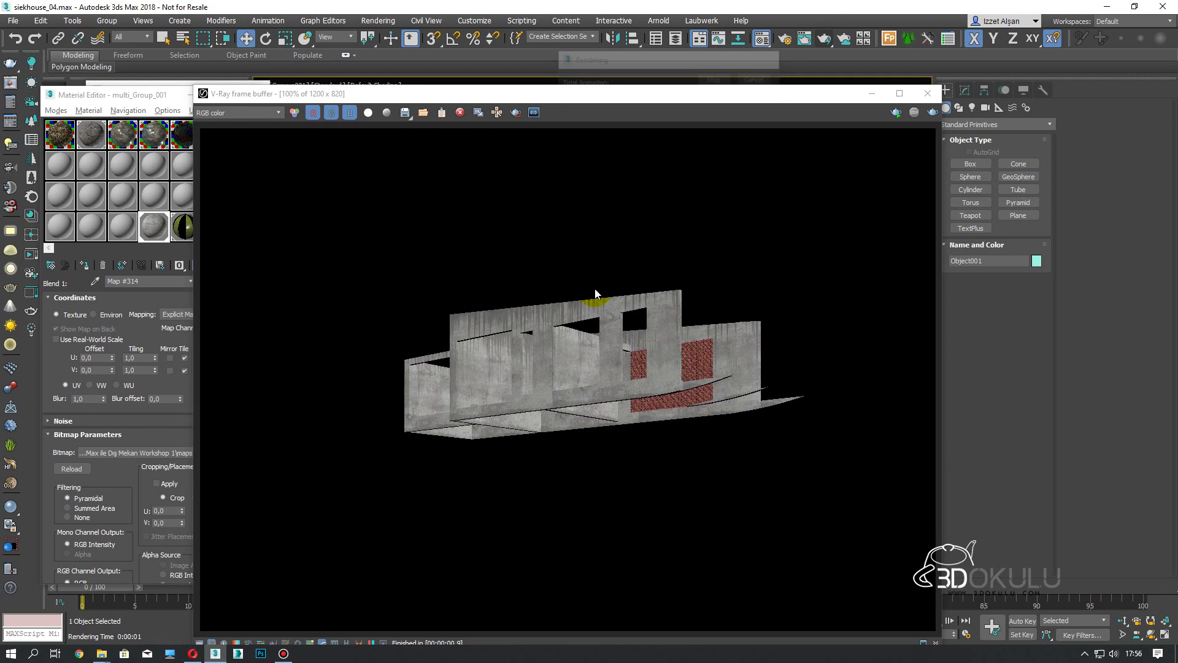
{"action": "scroll", "coordinate": [570, 300], "scroll_direction": "up", "scroll_amount": 1}
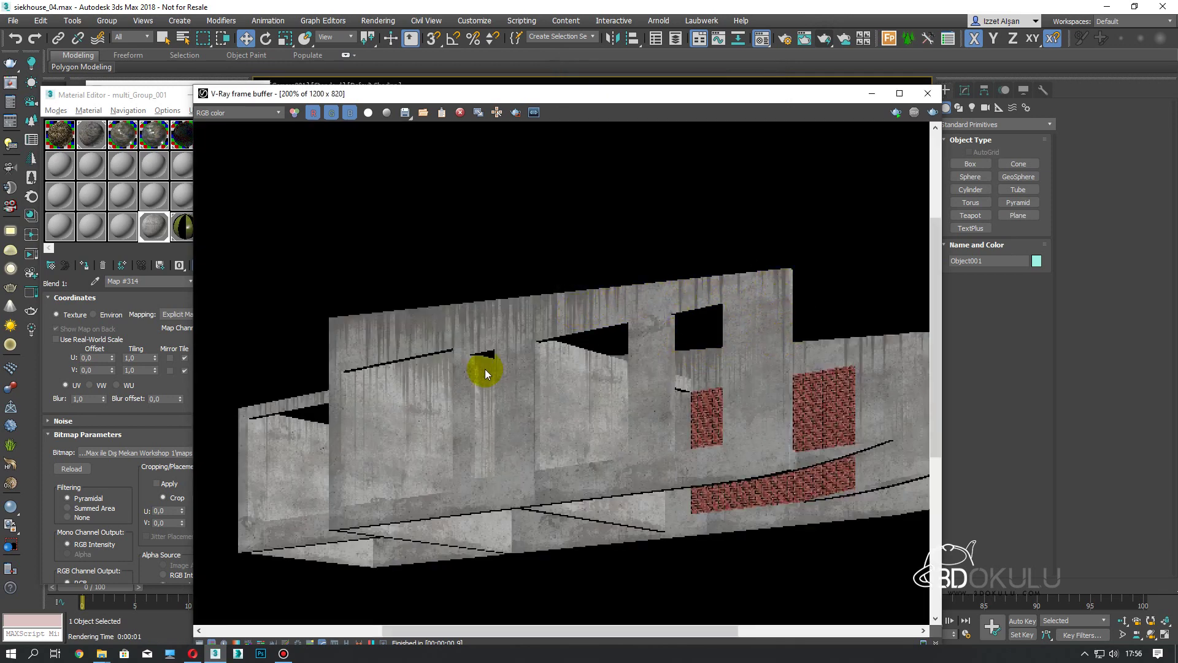
{"action": "scroll", "coordinate": [440, 386], "scroll_direction": "down", "scroll_amount": 1}
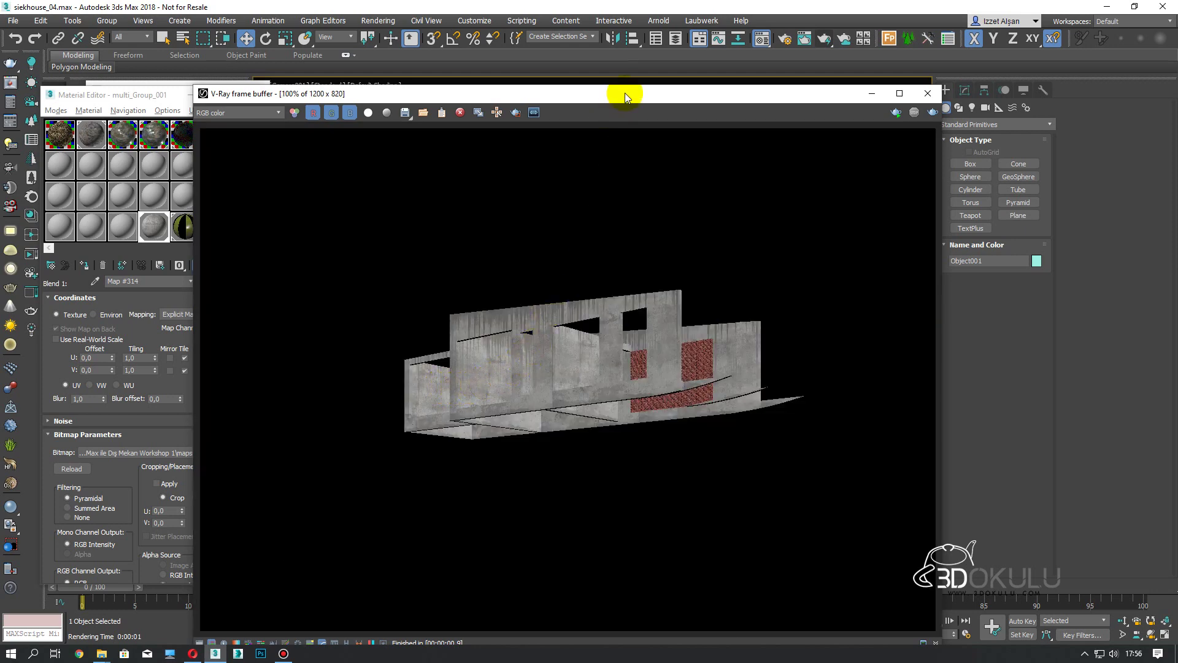
{"action": "left_click_drag", "start_coordinate": [624, 94], "coordinate": [740, 89]}
{"action": "left_click", "coordinate": [691, 313], "text": "ctrl"}
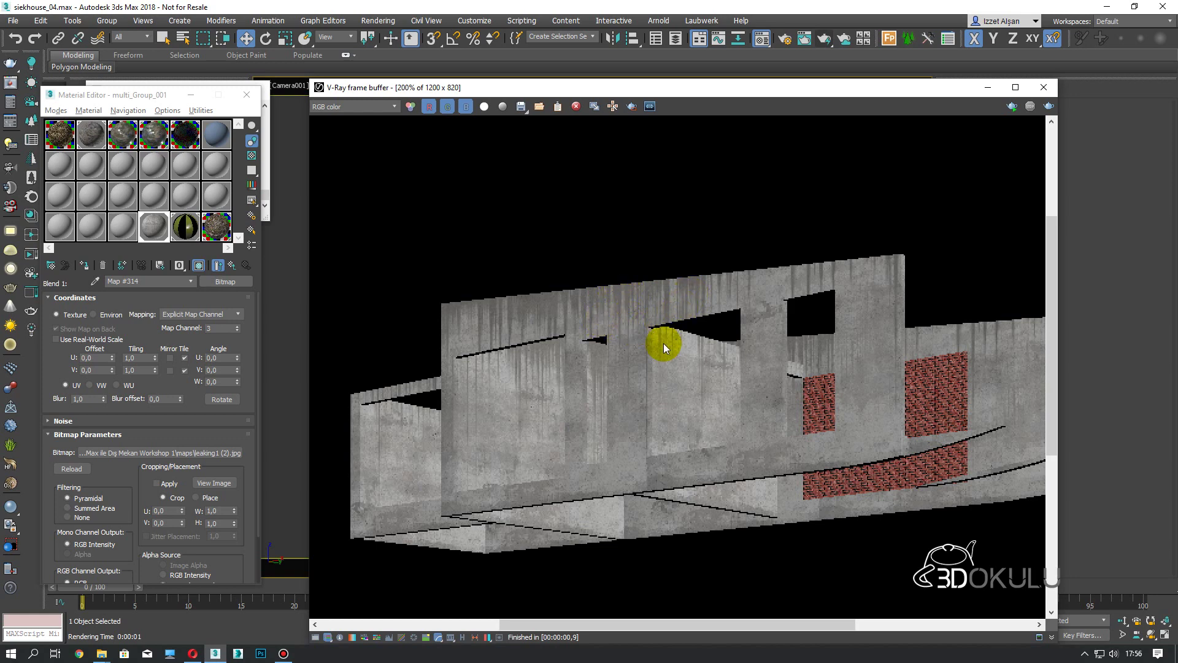
{"action": "scroll", "coordinate": [644, 350], "scroll_direction": "down", "scroll_amount": 1}
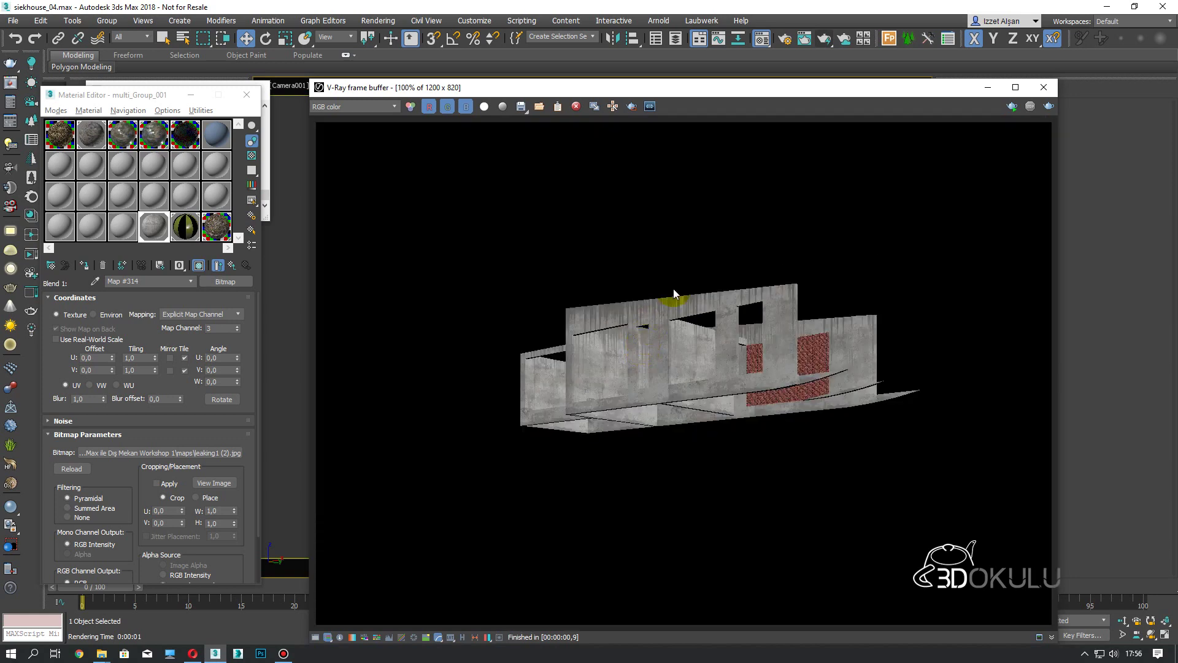
{"action": "left_click", "coordinate": [1042, 89]}
{"action": "left_click", "coordinate": [235, 265]}
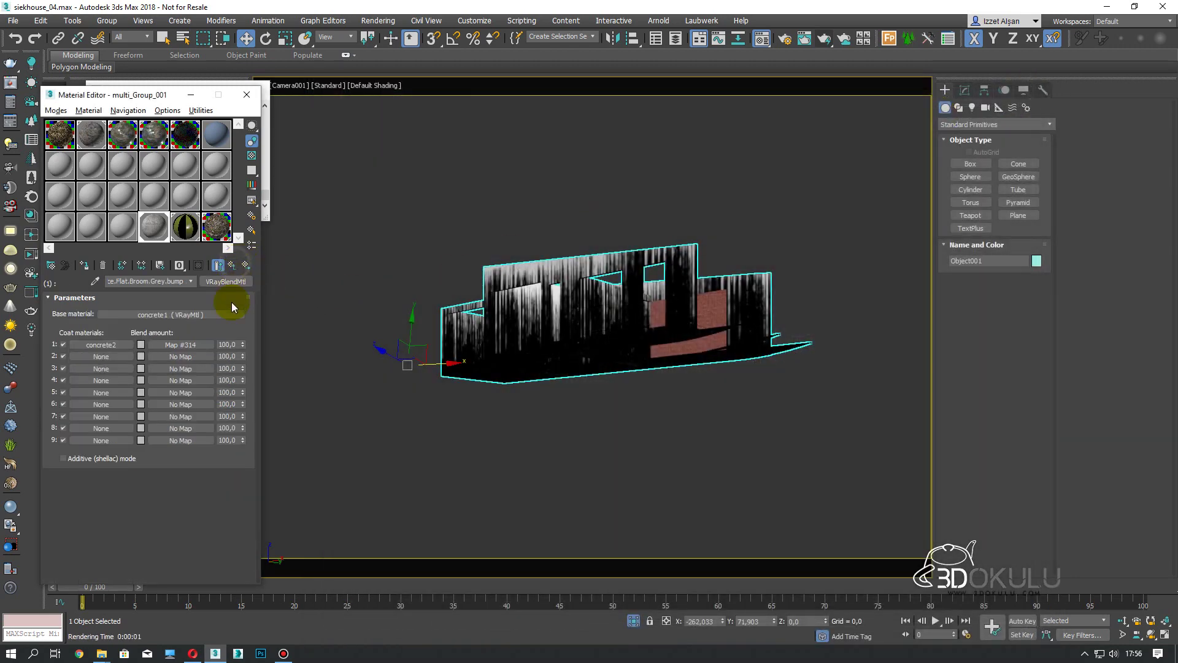
Clear coat 1's blend map and replace it with a VRayDirt map
{"action": "right_click", "coordinate": [194, 344]}
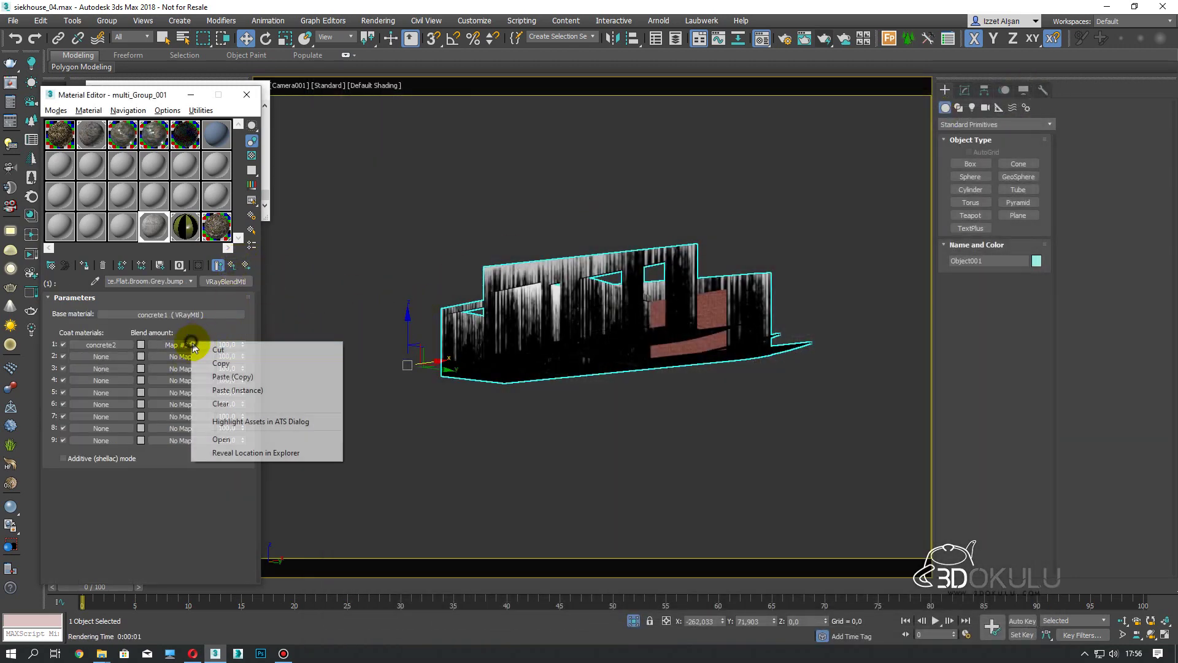
{"action": "left_click", "coordinate": [211, 402]}
{"action": "left_click", "coordinate": [191, 348]}
{"action": "scroll", "coordinate": [500, 312], "scroll_direction": "down", "scroll_amount": 3}
{"action": "scroll", "coordinate": [507, 325], "scroll_direction": "down", "scroll_amount": 3}
{"action": "scroll", "coordinate": [502, 347], "scroll_direction": "down", "scroll_amount": 2}
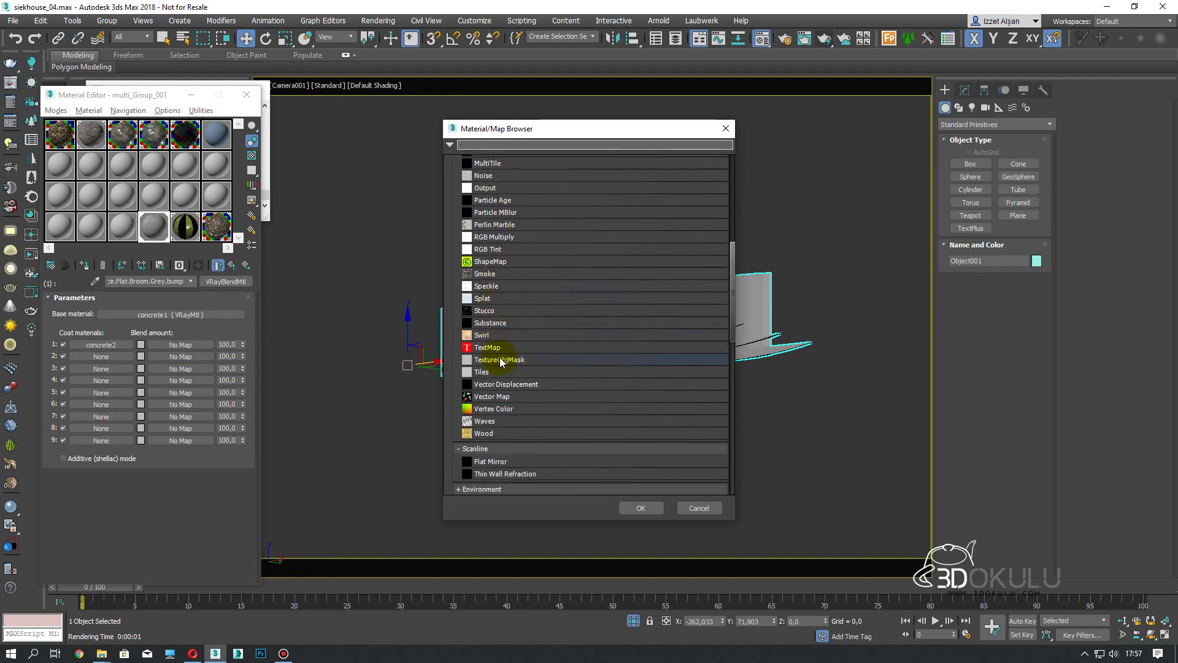
{"action": "scroll", "coordinate": [500, 350], "scroll_direction": "down", "scroll_amount": 3}
{"action": "scroll", "coordinate": [491, 332], "scroll_direction": "down", "scroll_amount": 3}
{"action": "double_click", "coordinate": [472, 319]}
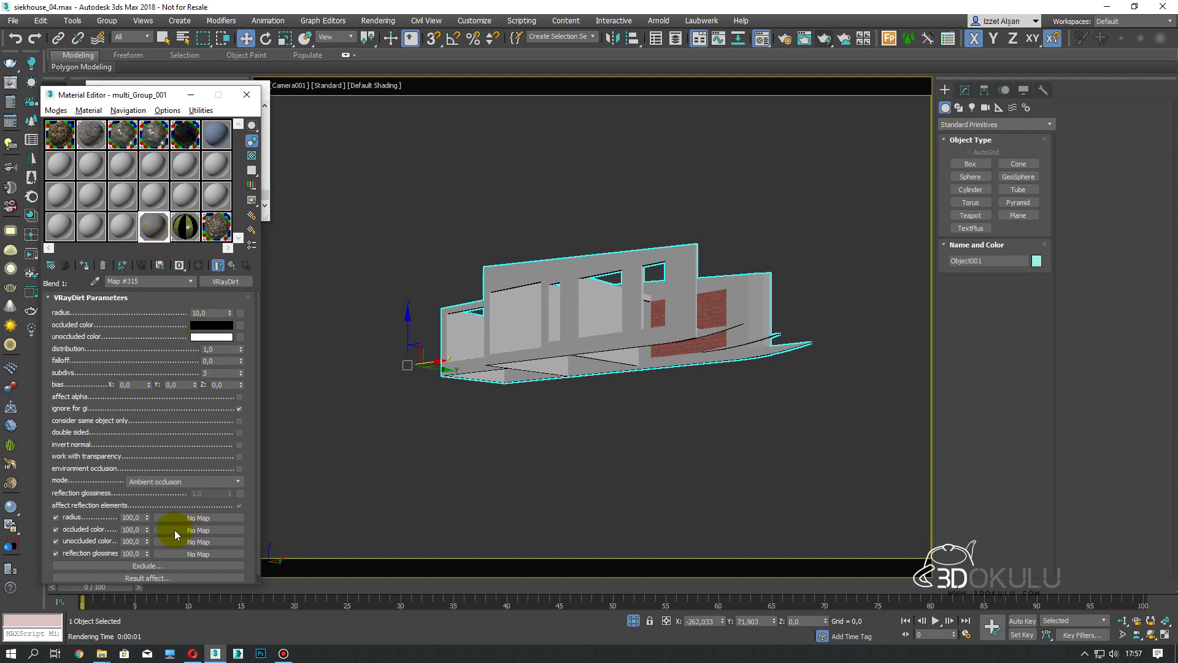
Paste a copy of leaking1 (2).jpg into the VRayDirt unoccluded colour and render
{"action": "right_click", "coordinate": [197, 544]}
{"action": "left_click", "coordinate": [223, 553]}
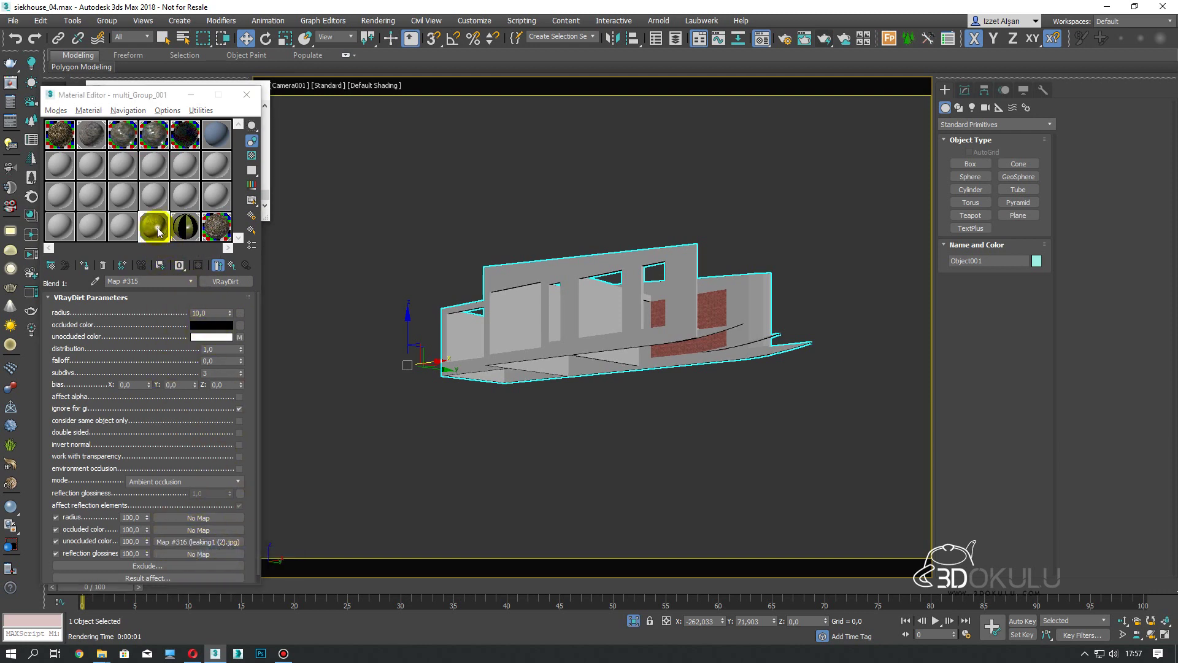
{"action": "double_click", "coordinate": [159, 231]}
{"action": "right_click", "coordinate": [189, 543]}
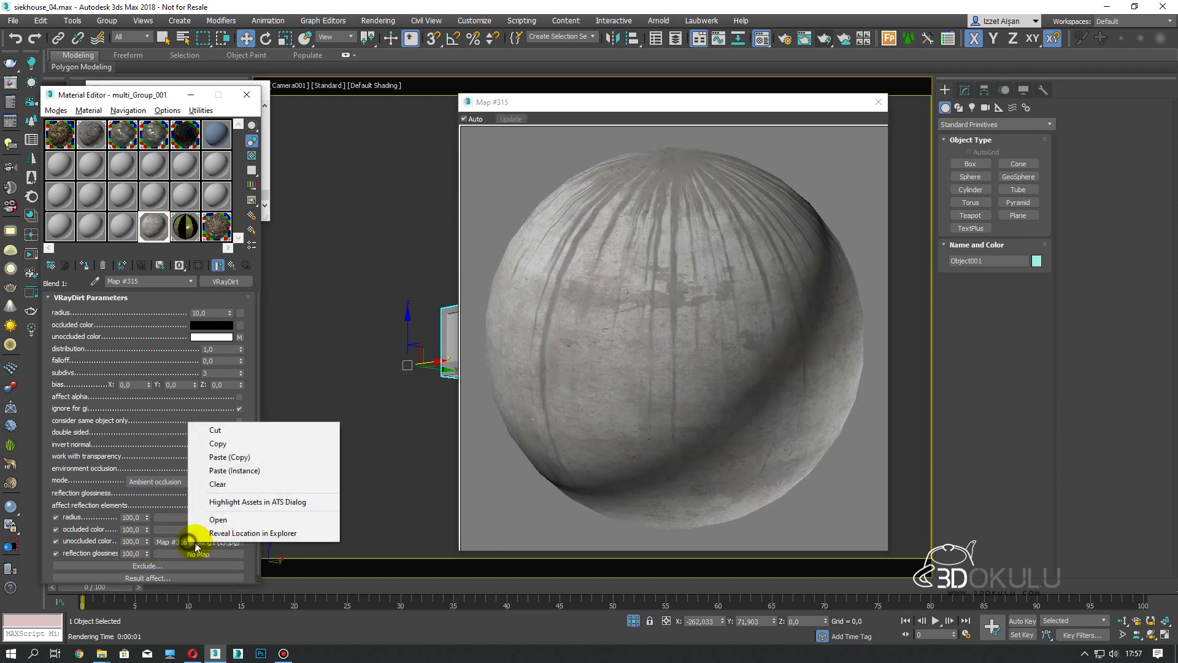
{"action": "left_click", "coordinate": [215, 430]}
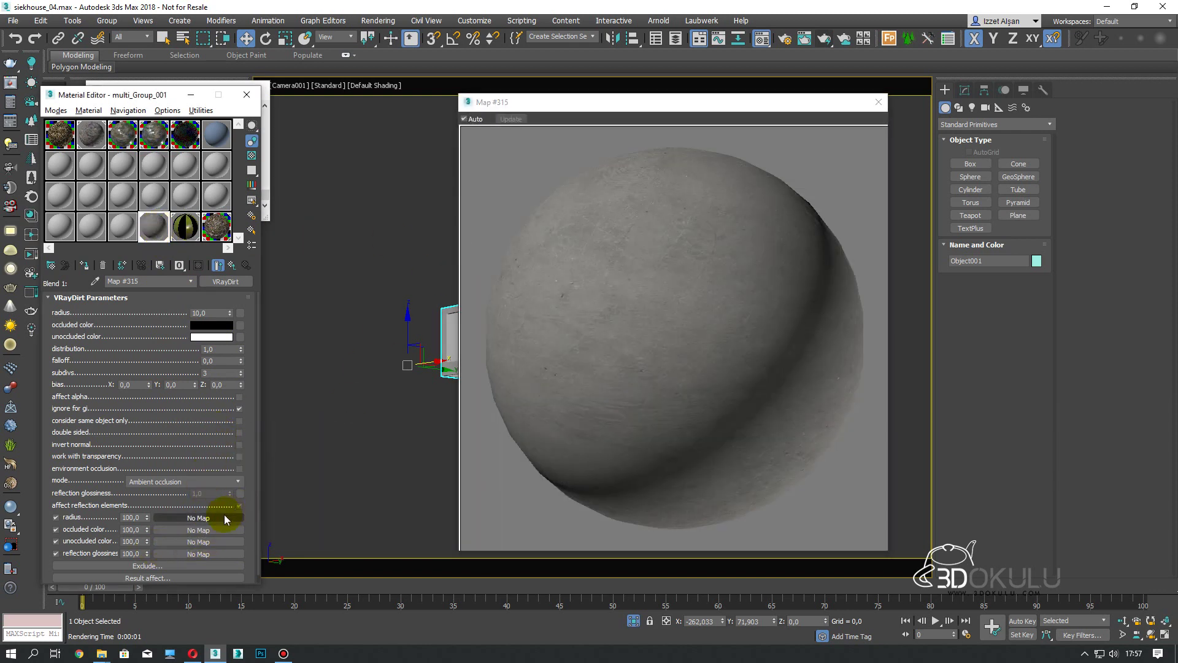
{"action": "right_click", "coordinate": [172, 541]}
{"action": "left_click", "coordinate": [198, 549]}
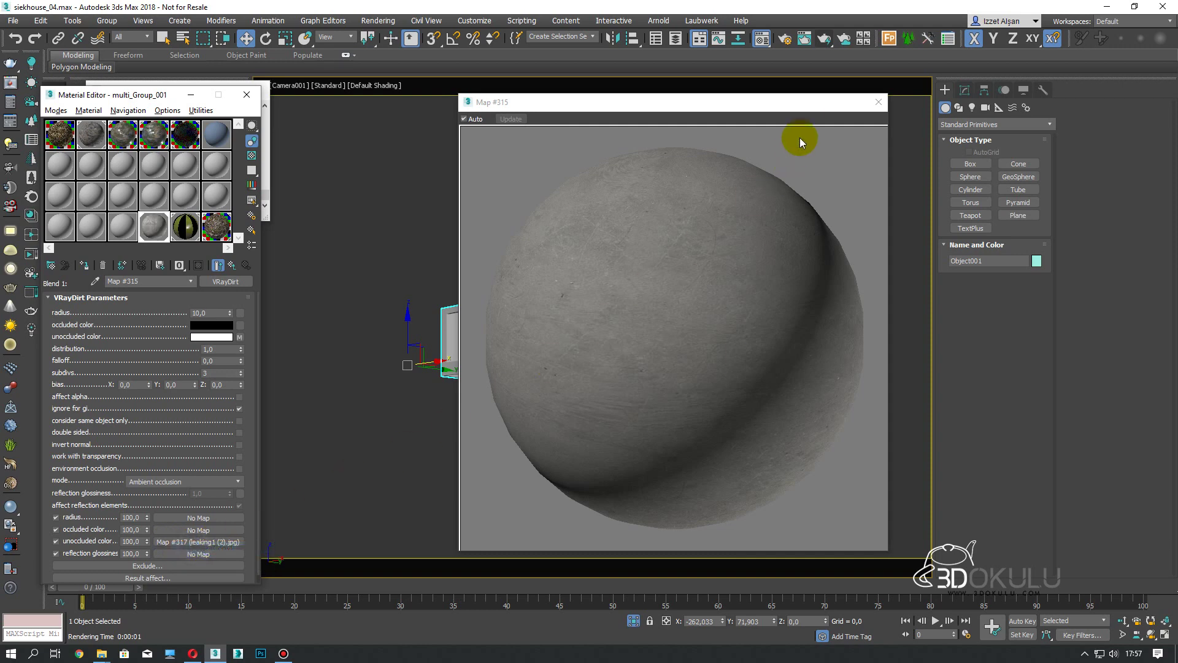
{"action": "left_click", "coordinate": [835, 39]}
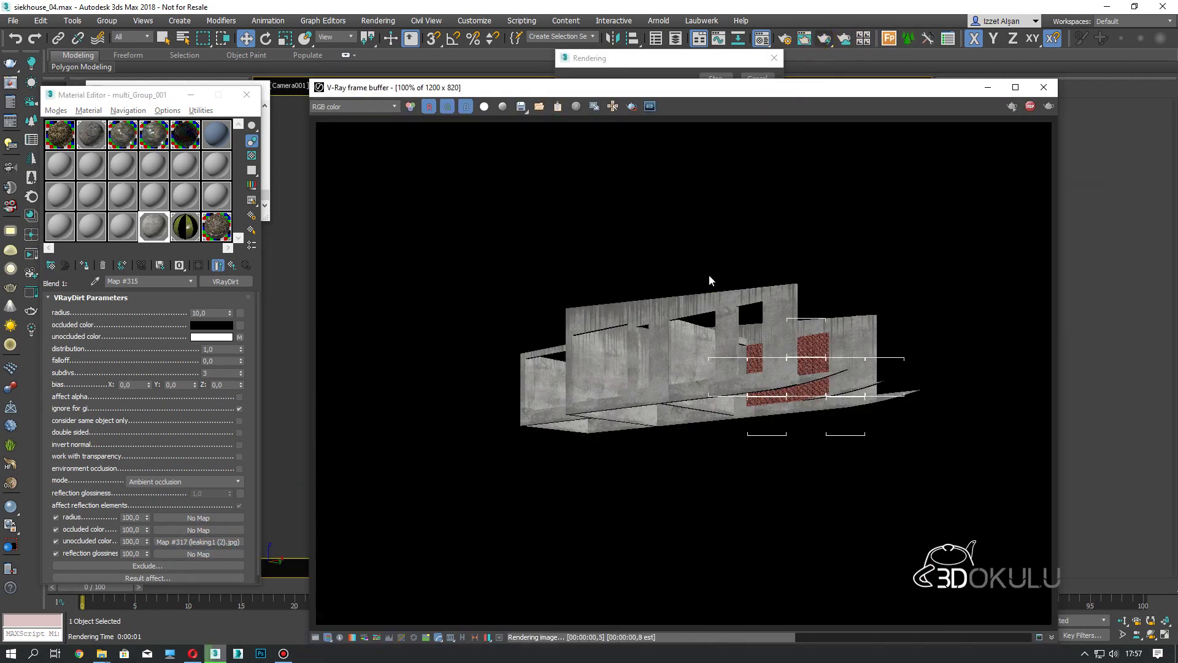
Invert the VRayDirt normals and re-render, viewing at 200%
{"action": "left_click", "coordinate": [672, 355], "text": "ctrl"}
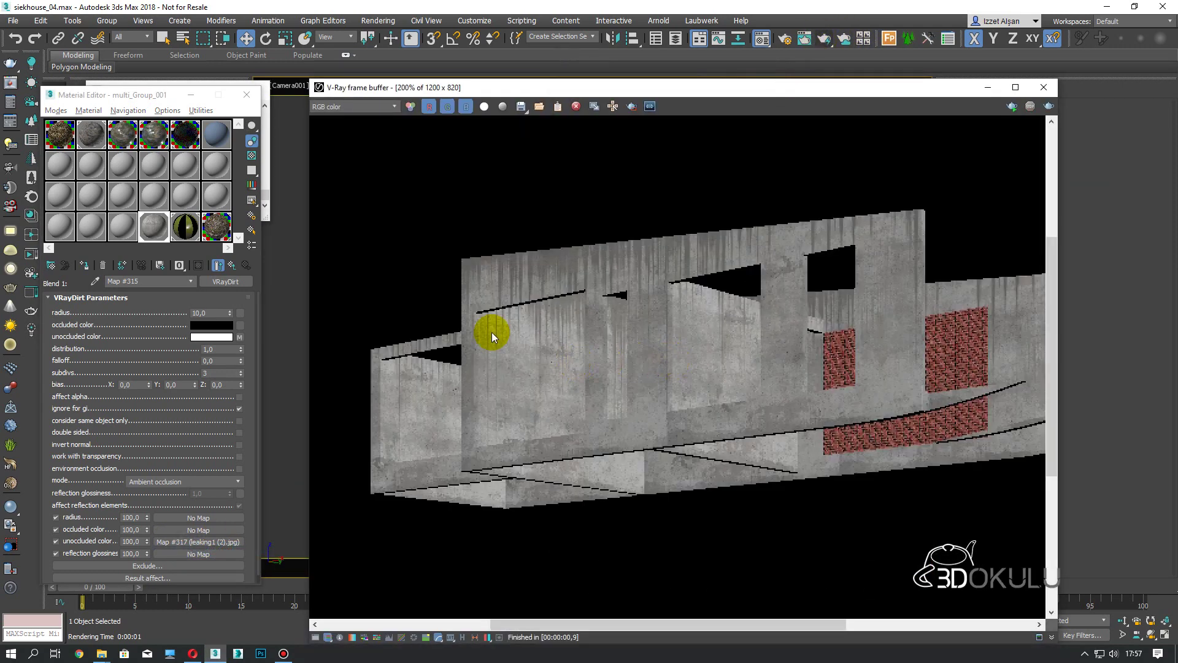
{"action": "left_click", "coordinate": [240, 444]}
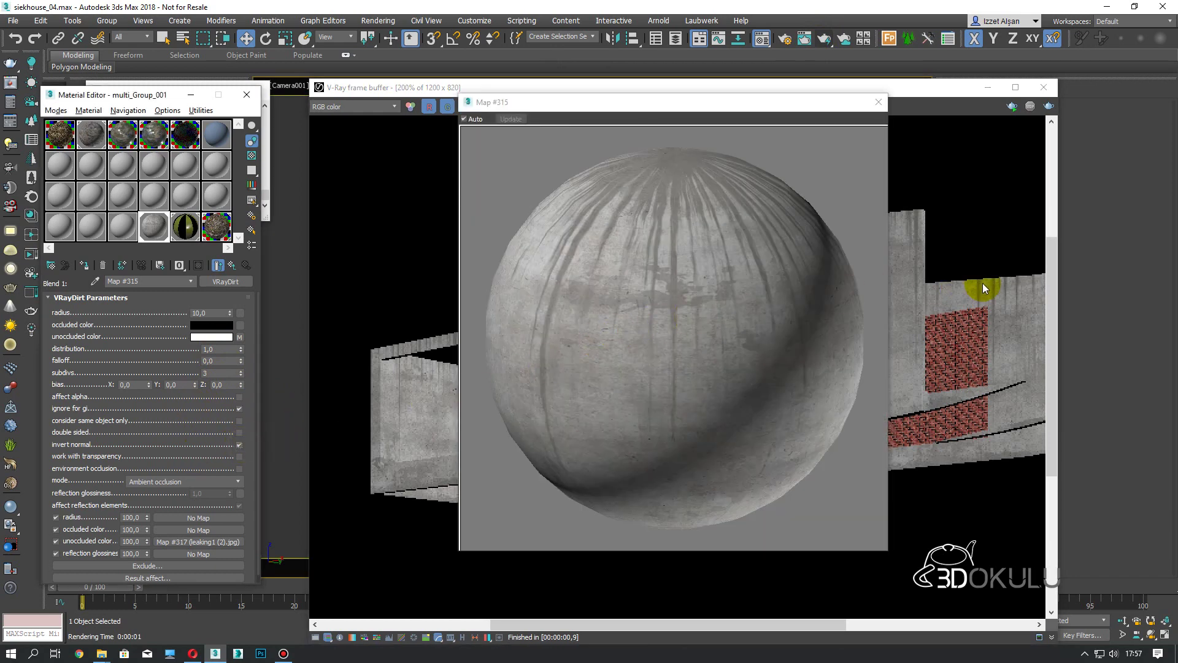
{"action": "left_click", "coordinate": [982, 287]}
{"action": "left_click", "coordinate": [1028, 106]}
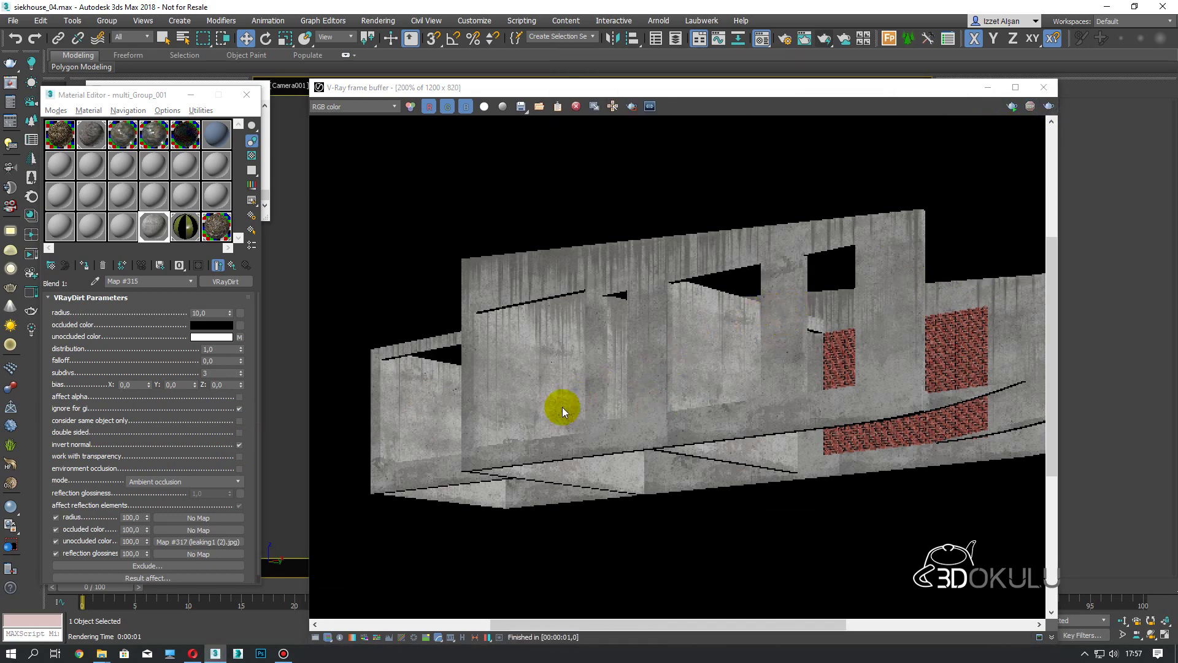
Test dirt radius 20,0 and then 2,0, re-rendering after each
{"action": "left_click", "coordinate": [212, 349]}
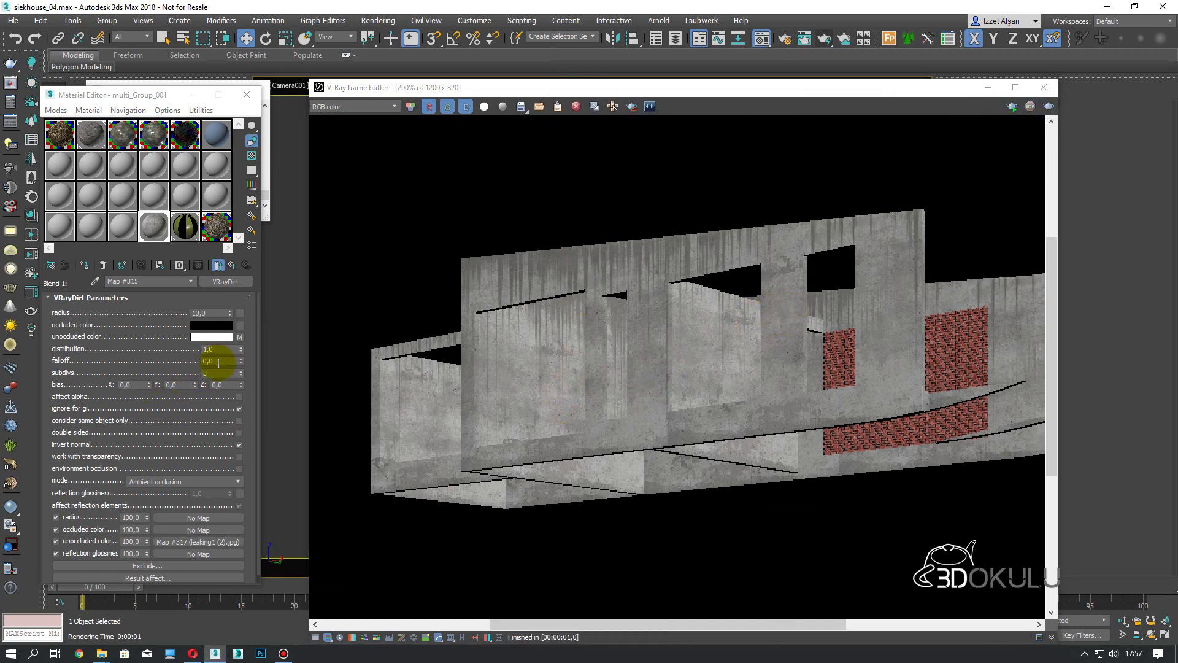
{"action": "left_click", "coordinate": [215, 314]}
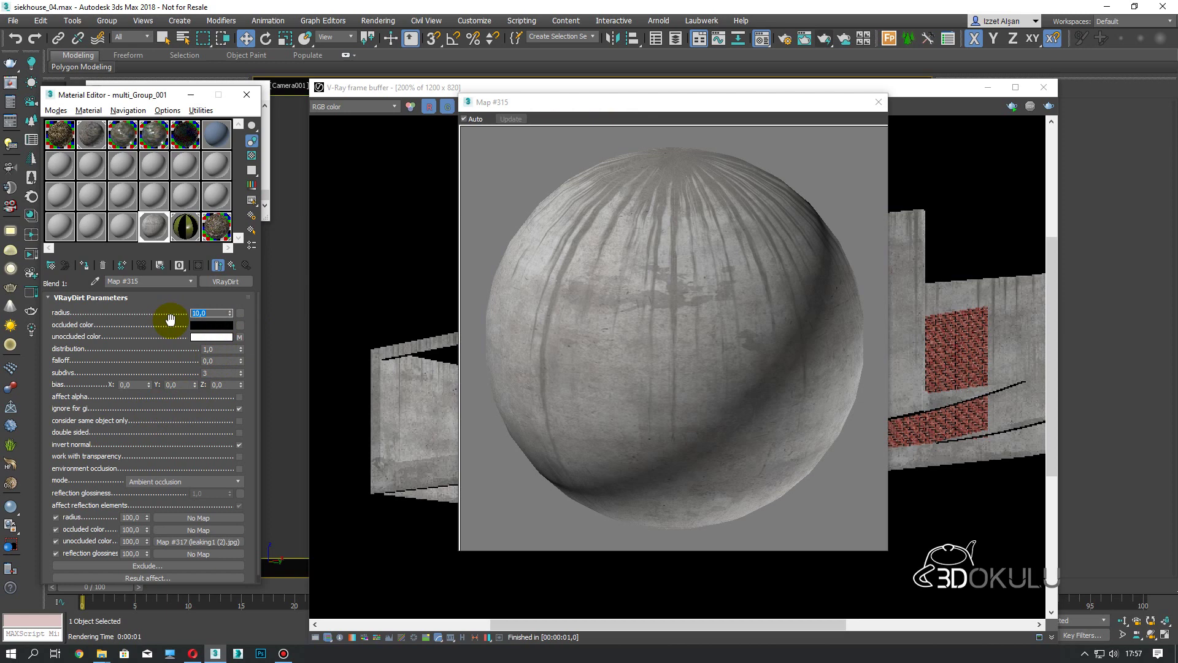
{"action": "type", "text": "20"}
{"action": "left_click", "coordinate": [880, 88]}
{"action": "left_click", "coordinate": [1049, 106]}
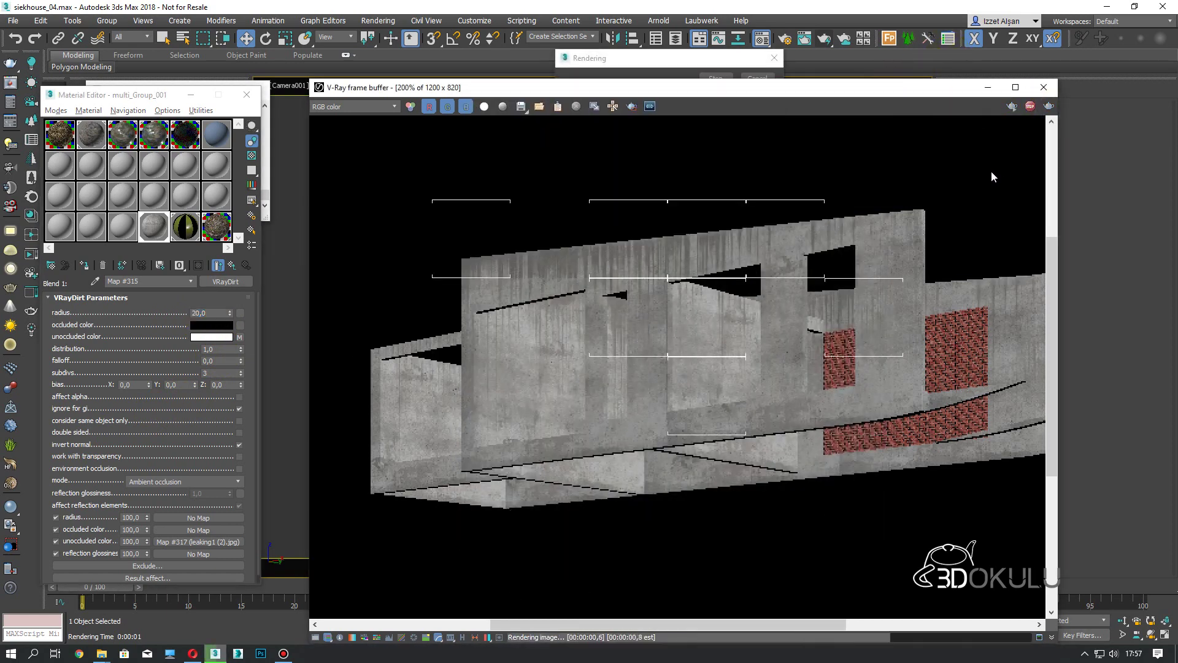
{"action": "left_click", "coordinate": [211, 314]}
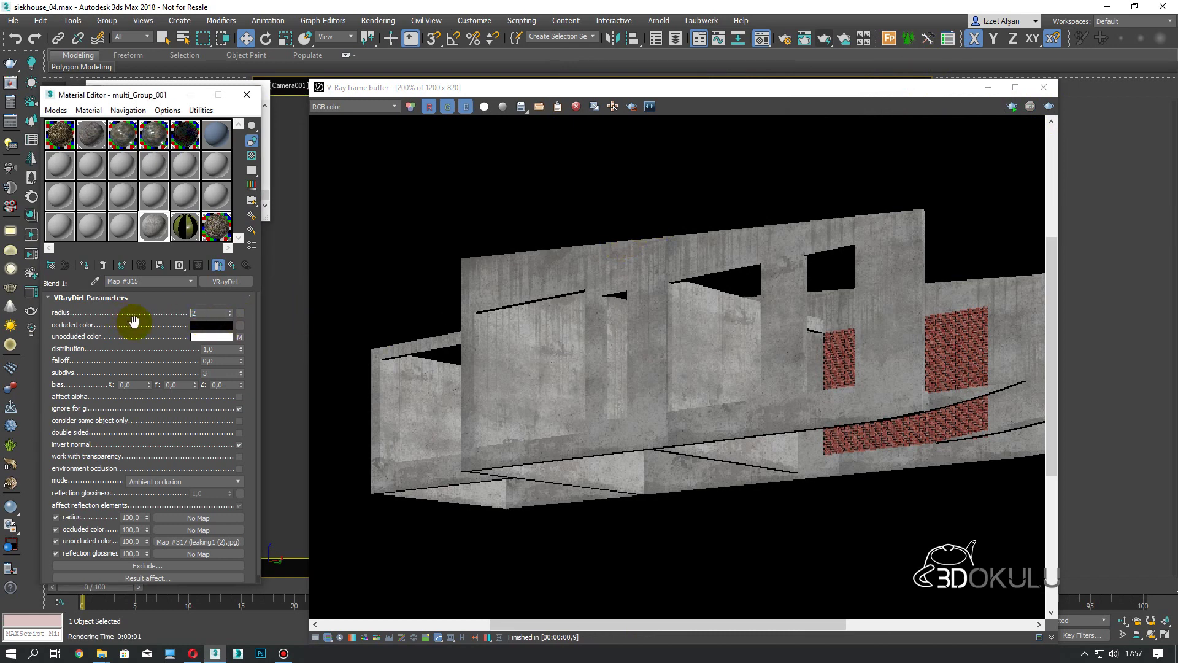
{"action": "left_click", "coordinate": [1049, 106]}
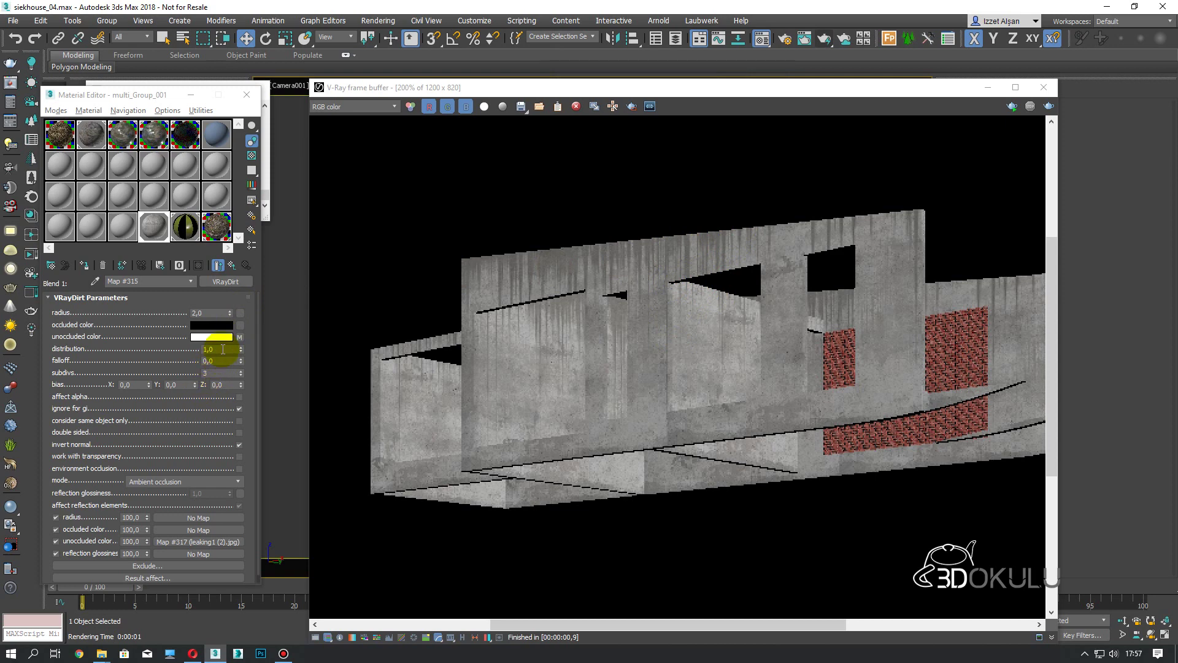
Try dirt distribution 17,9, then reset it to 1,0, re-rendering each time
{"action": "left_click_drag", "start_coordinate": [242, 349], "coordinate": [264, 266]}
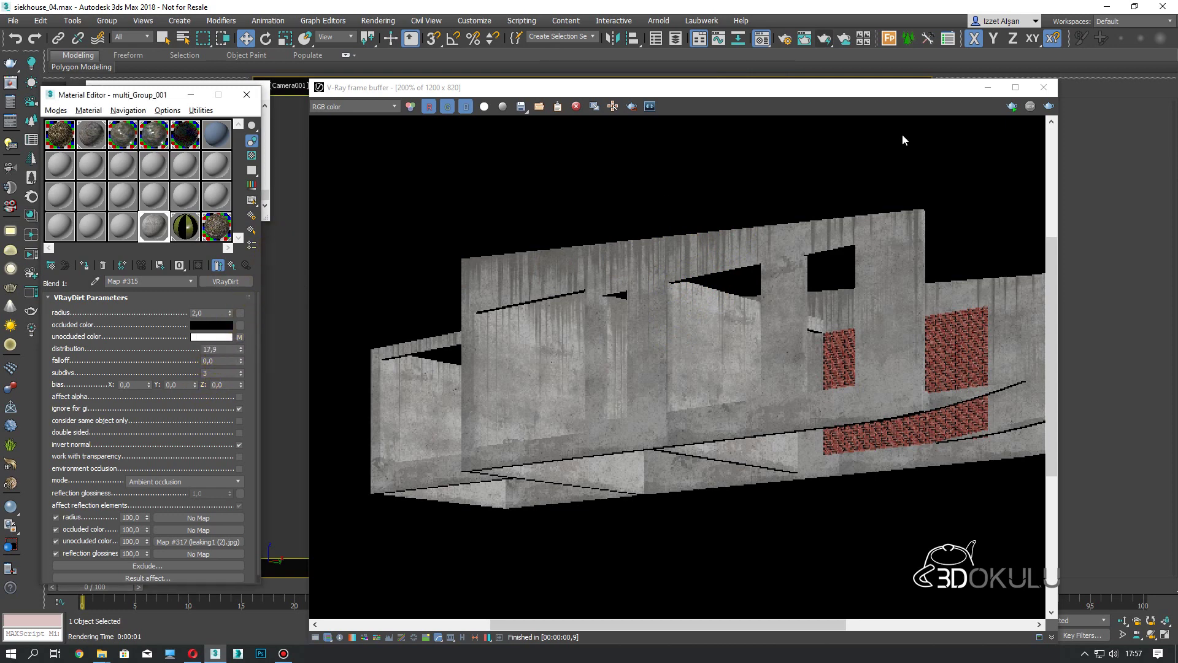
{"action": "left_click", "coordinate": [1049, 106]}
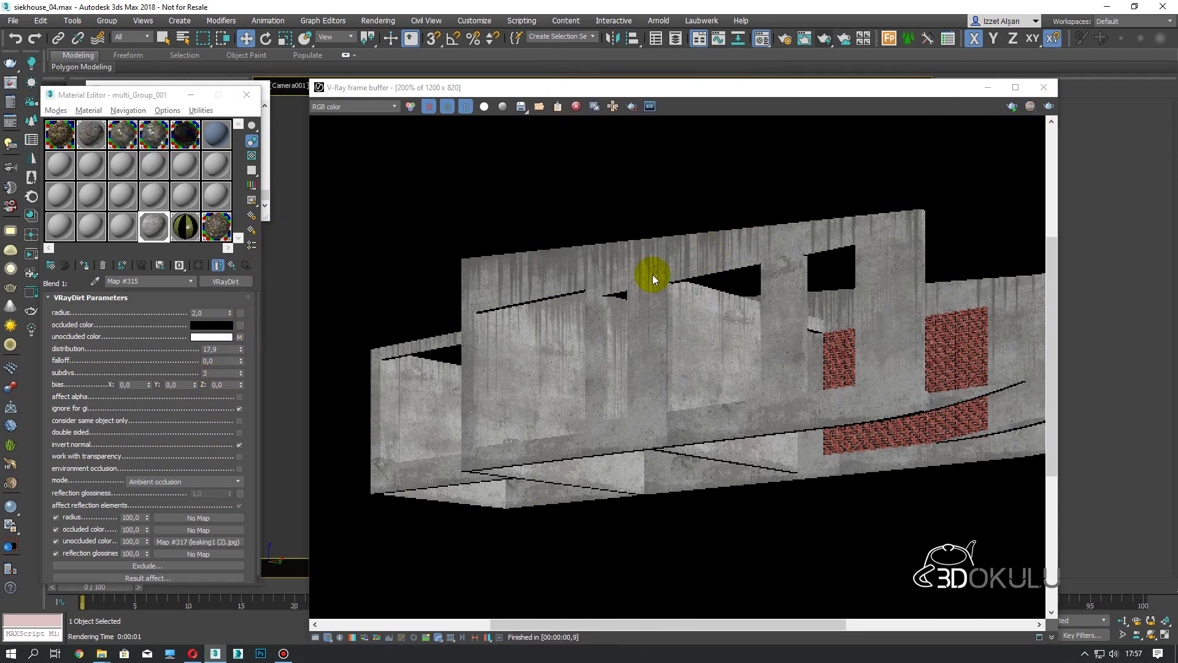
{"action": "right_click", "coordinate": [241, 350]}
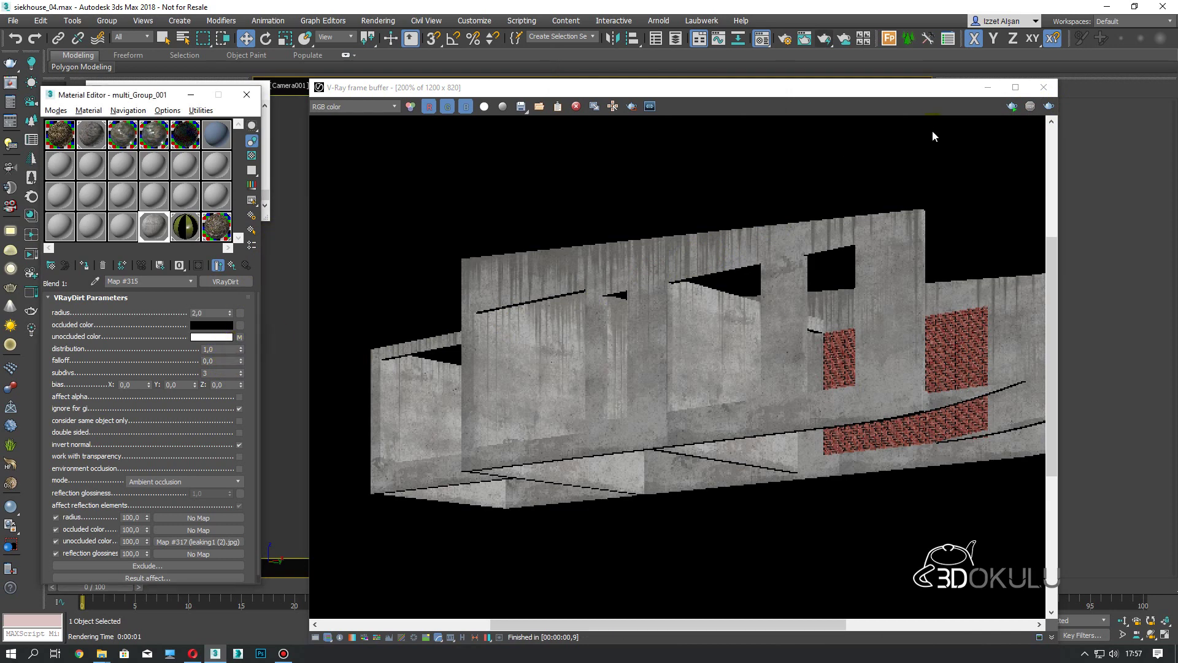
{"action": "left_click", "coordinate": [1049, 106]}
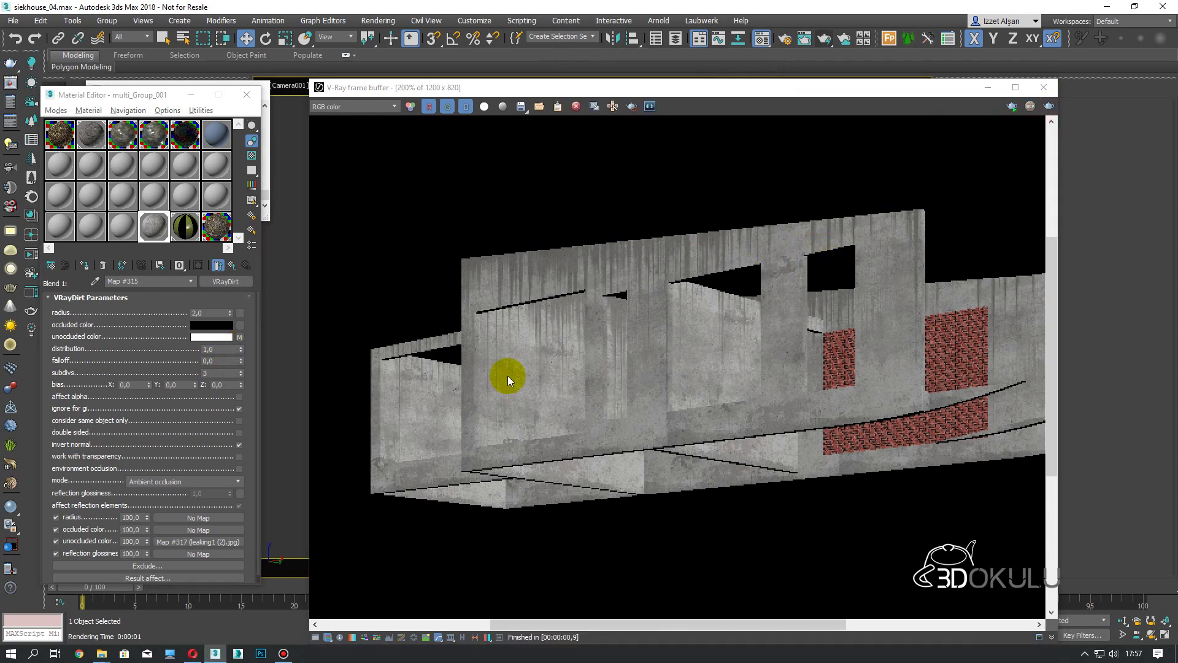
{"action": "scroll", "coordinate": [162, 456], "scroll_direction": "down", "scroll_amount": 1}
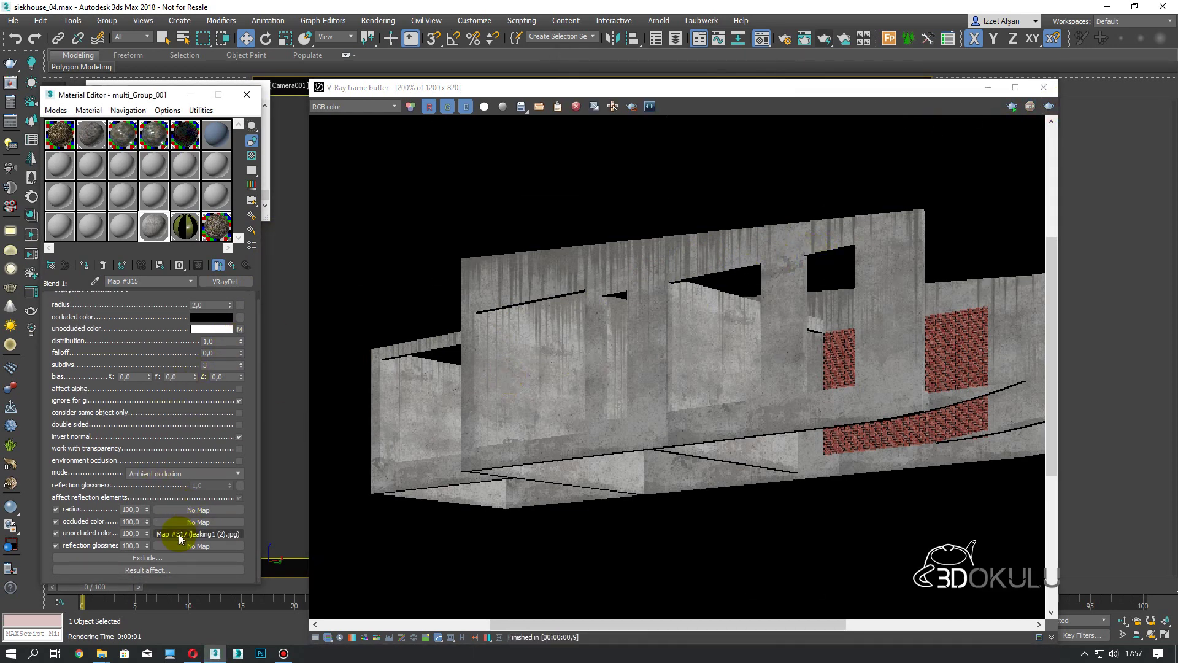
Clear the leak texture from the dirt radius and unoccluded colour slots, then re-render
{"action": "left_click_drag", "start_coordinate": [178, 534], "coordinate": [191, 509]}
{"action": "left_click", "coordinate": [158, 300]}
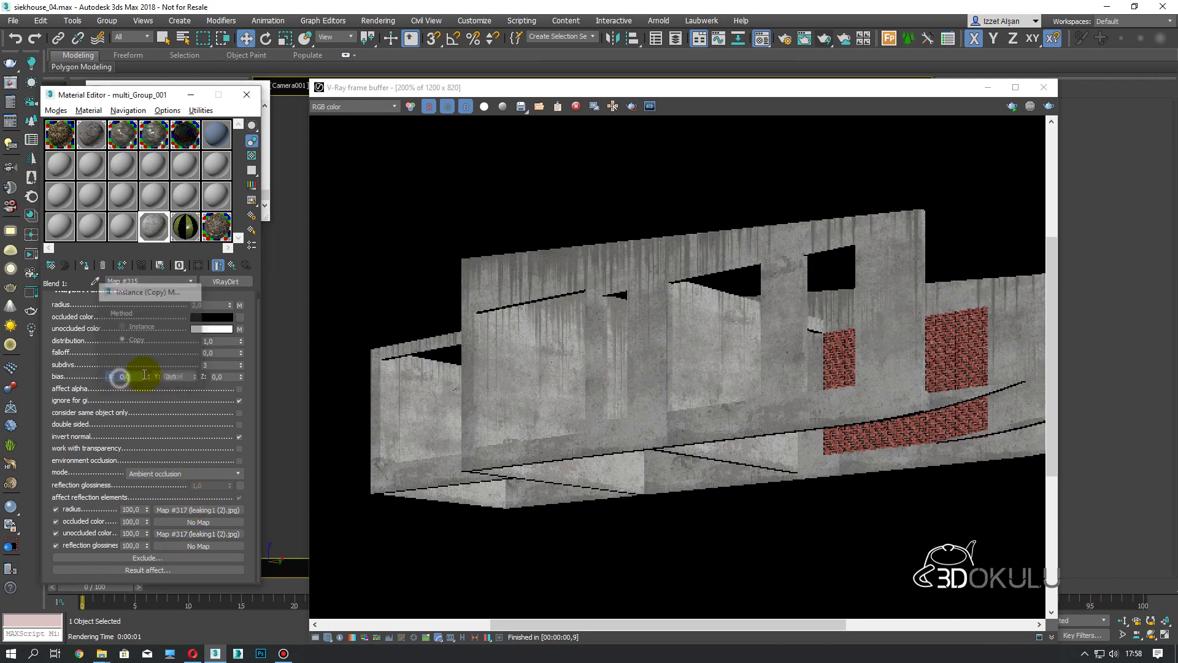
{"action": "left_click", "coordinate": [1048, 108]}
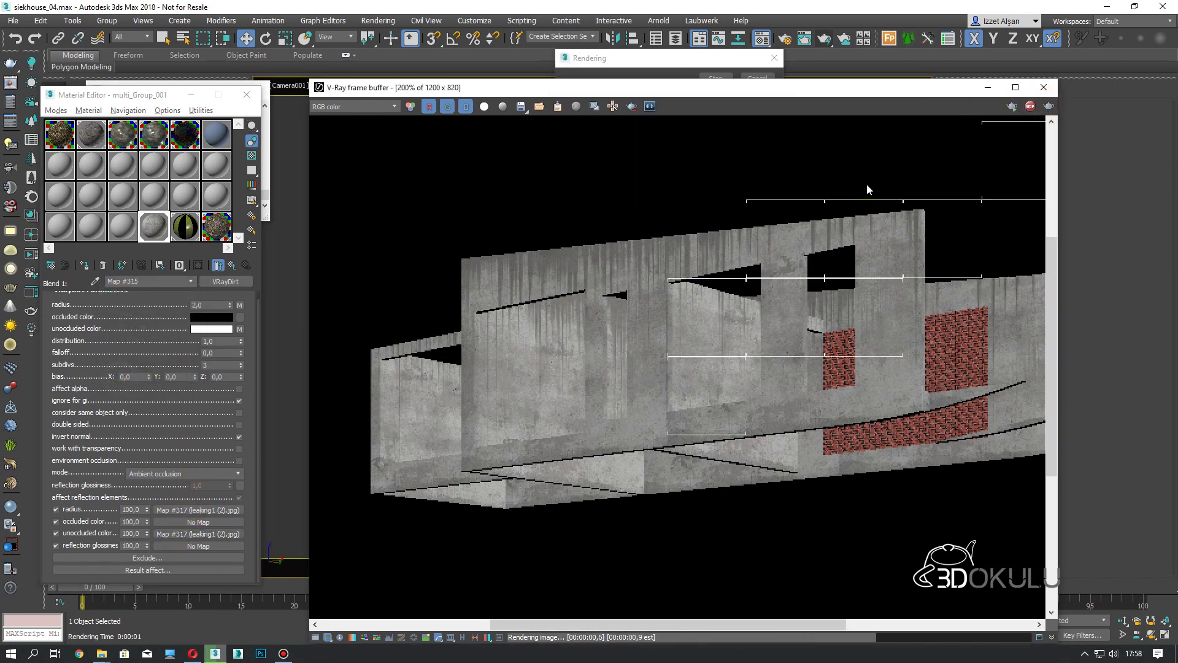
{"action": "right_click", "coordinate": [194, 511]}
{"action": "left_click", "coordinate": [225, 573]}
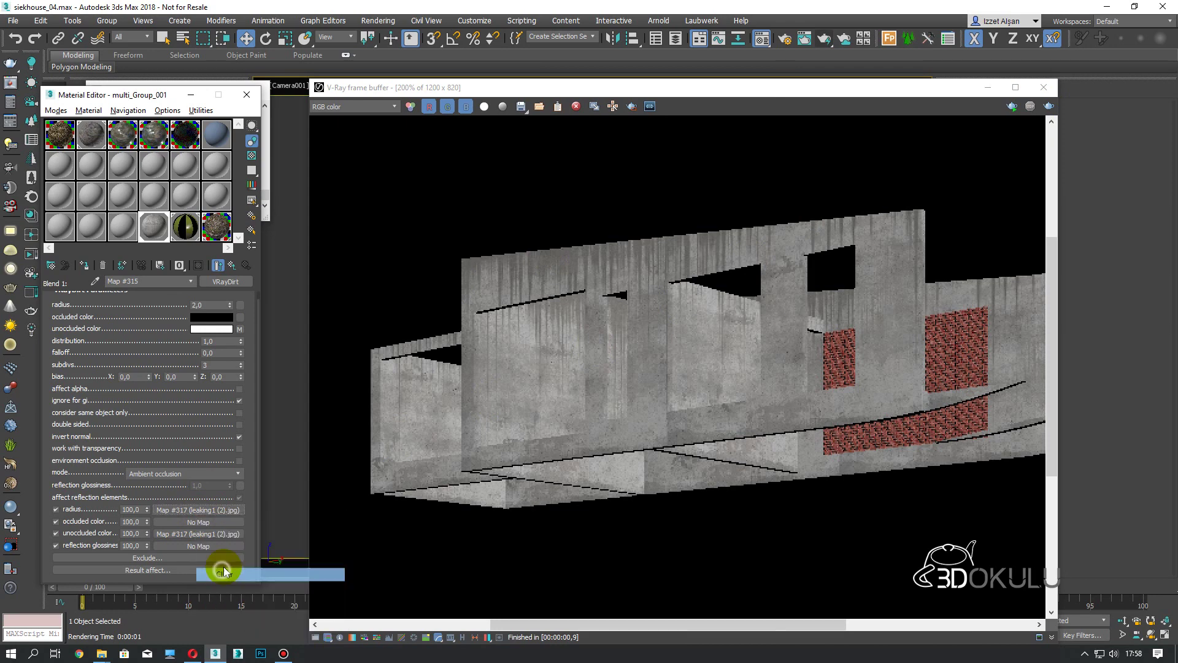
{"action": "scroll", "coordinate": [679, 326], "scroll_direction": "down", "scroll_amount": 2}
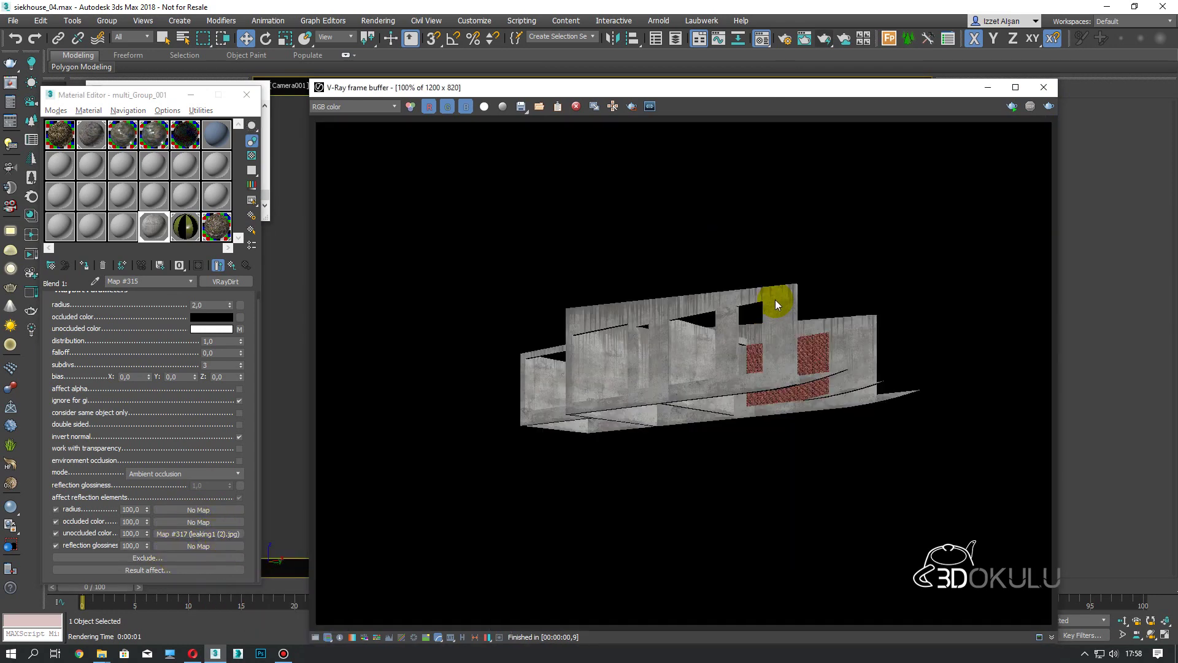
{"action": "scroll", "coordinate": [749, 291], "scroll_direction": "up", "scroll_amount": 2}
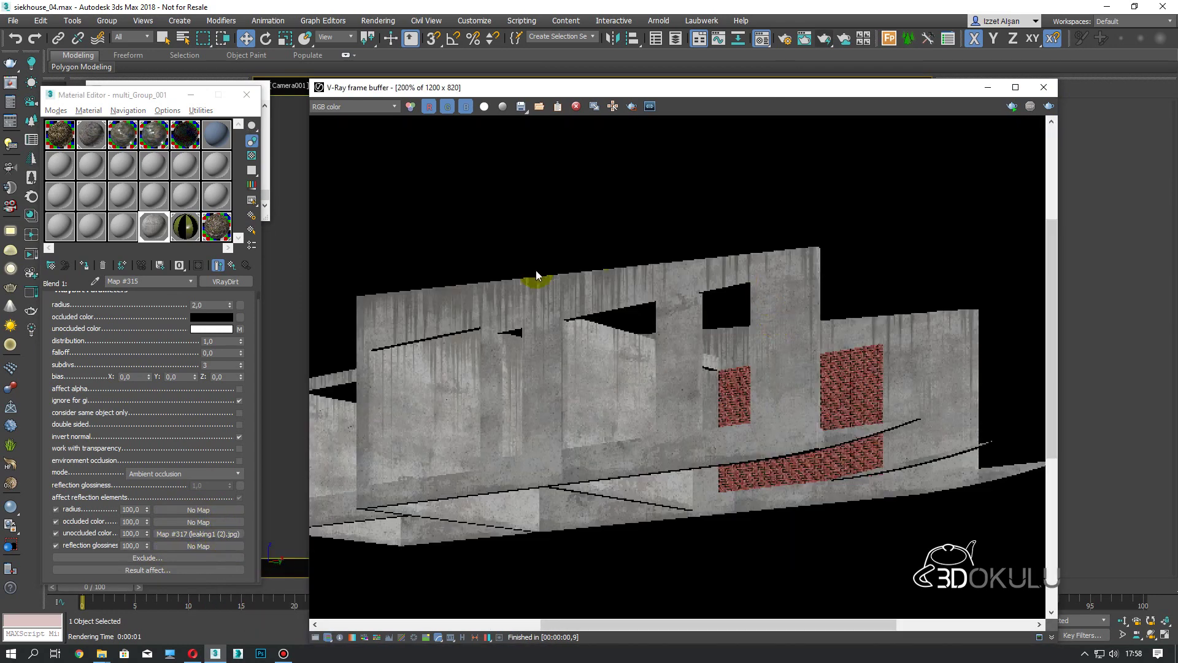
{"action": "right_click", "coordinate": [181, 536]}
{"action": "left_click", "coordinate": [208, 416]}
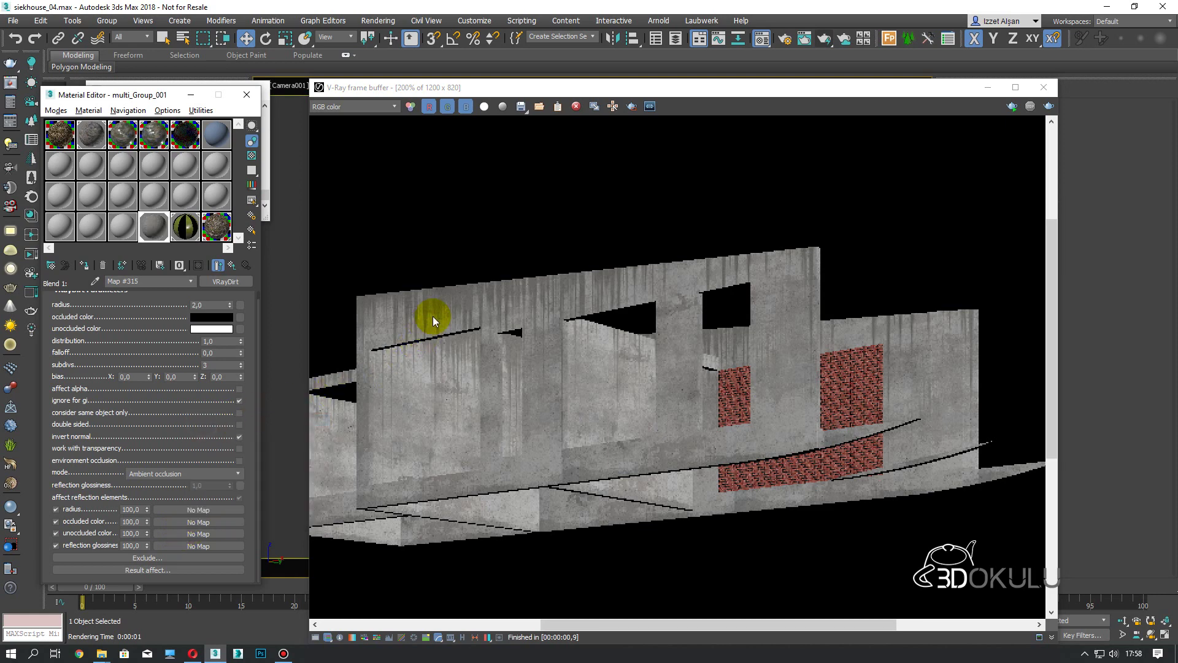
{"action": "left_click", "coordinate": [1049, 106]}
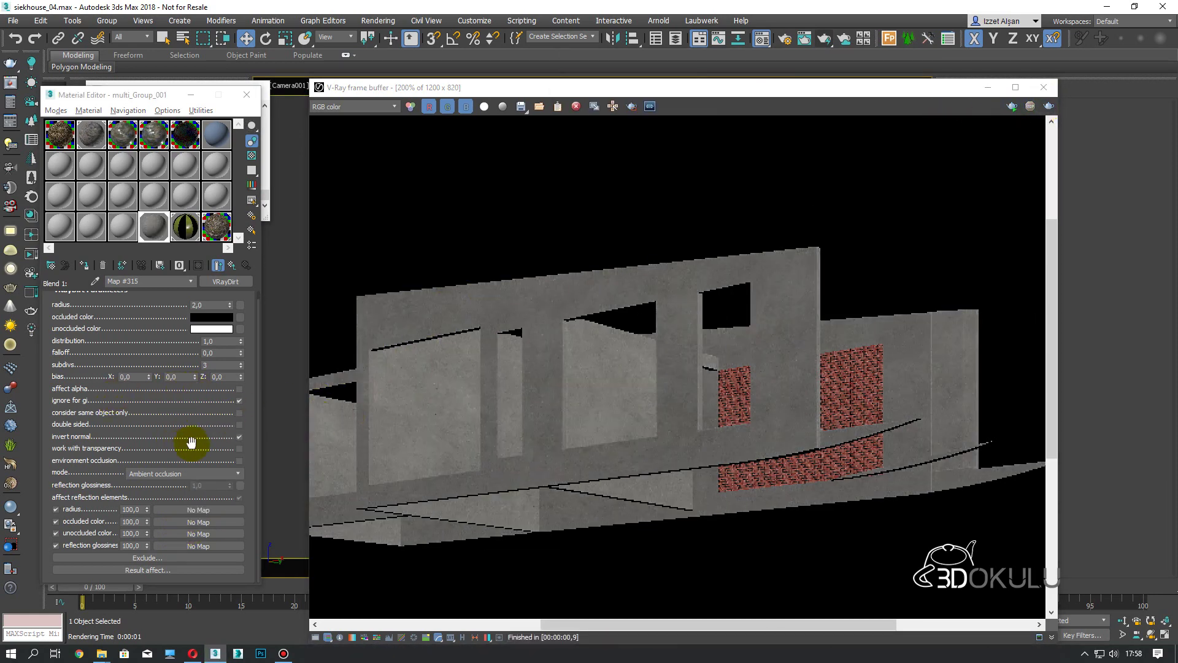
Compare renders with invert normal off and back on
{"action": "left_click", "coordinate": [238, 439]}
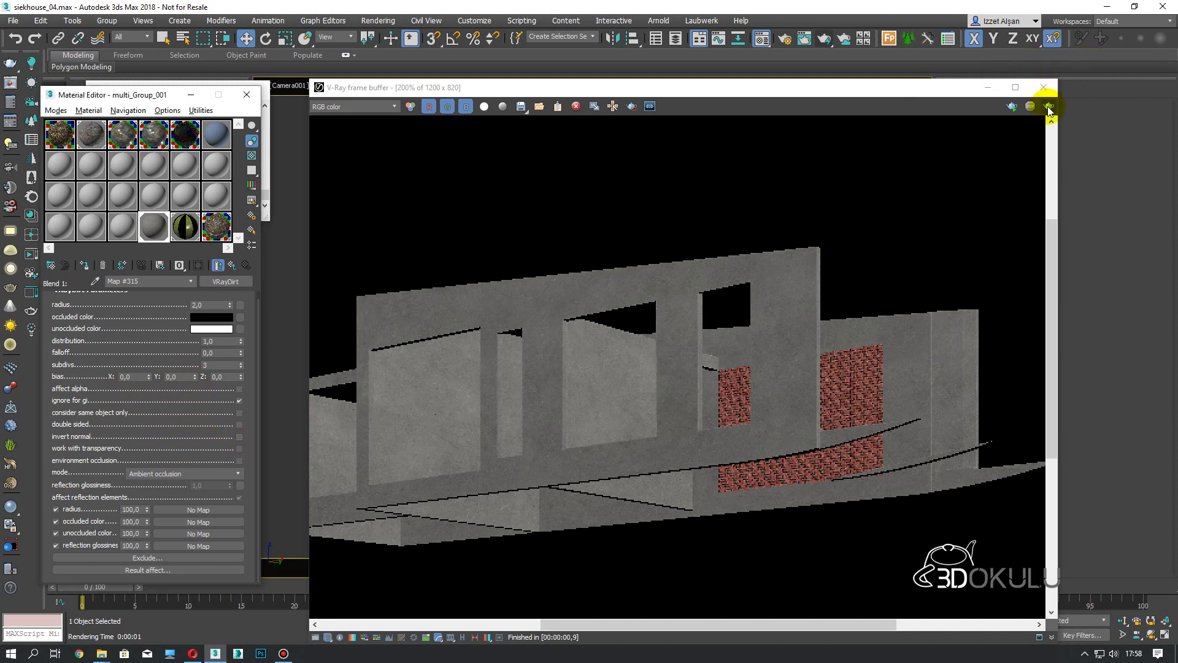
{"action": "left_click", "coordinate": [1050, 107]}
{"action": "left_click", "coordinate": [239, 438]}
{"action": "left_click", "coordinate": [1050, 106]}
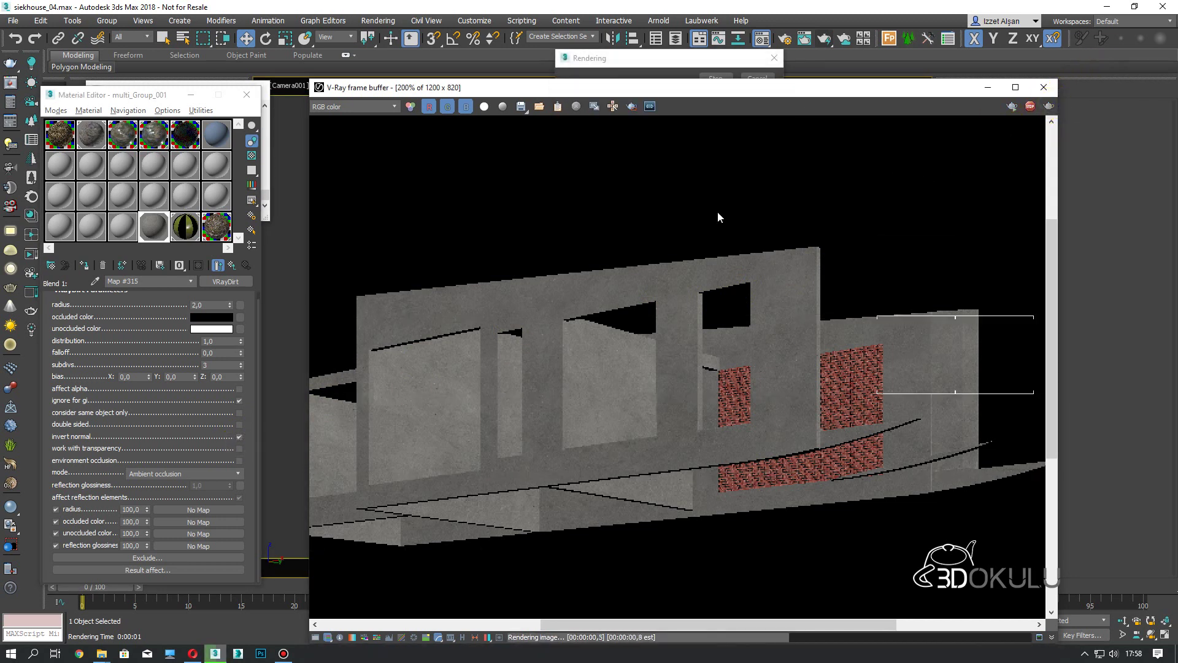
Test dirt radius 50, 30 and finally 20, rendering each
{"action": "left_click_drag", "start_coordinate": [86, 331], "coordinate": [95, 383]}
{"action": "left_click", "coordinate": [215, 326]}
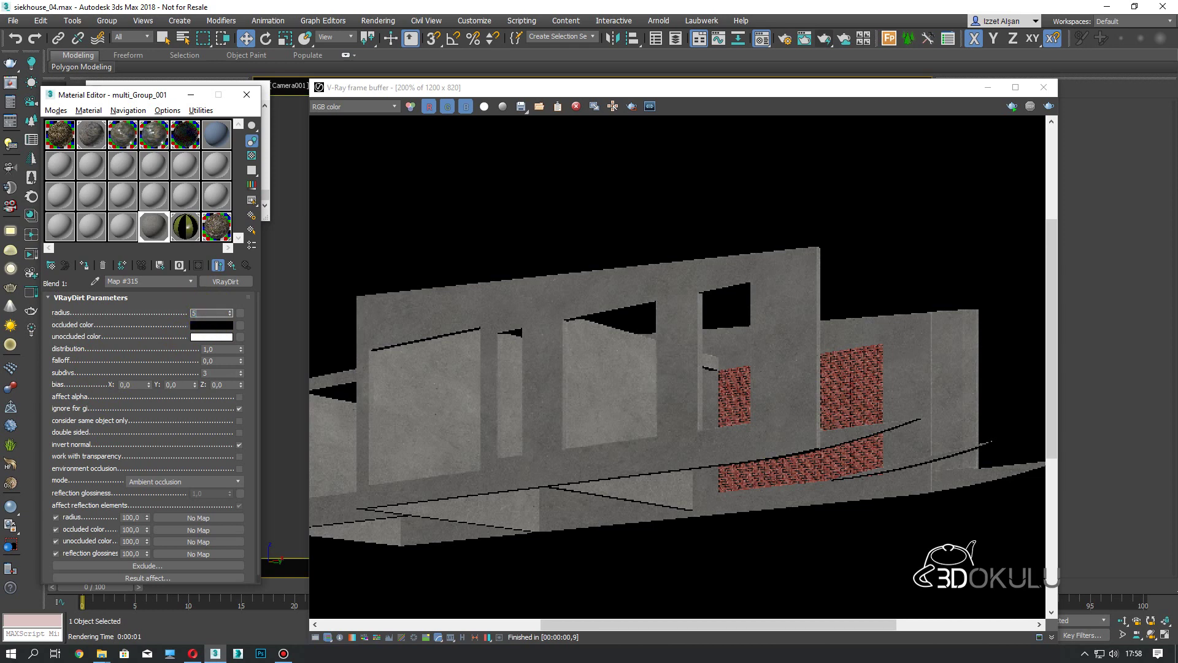
{"action": "left_click", "coordinate": [1048, 106]}
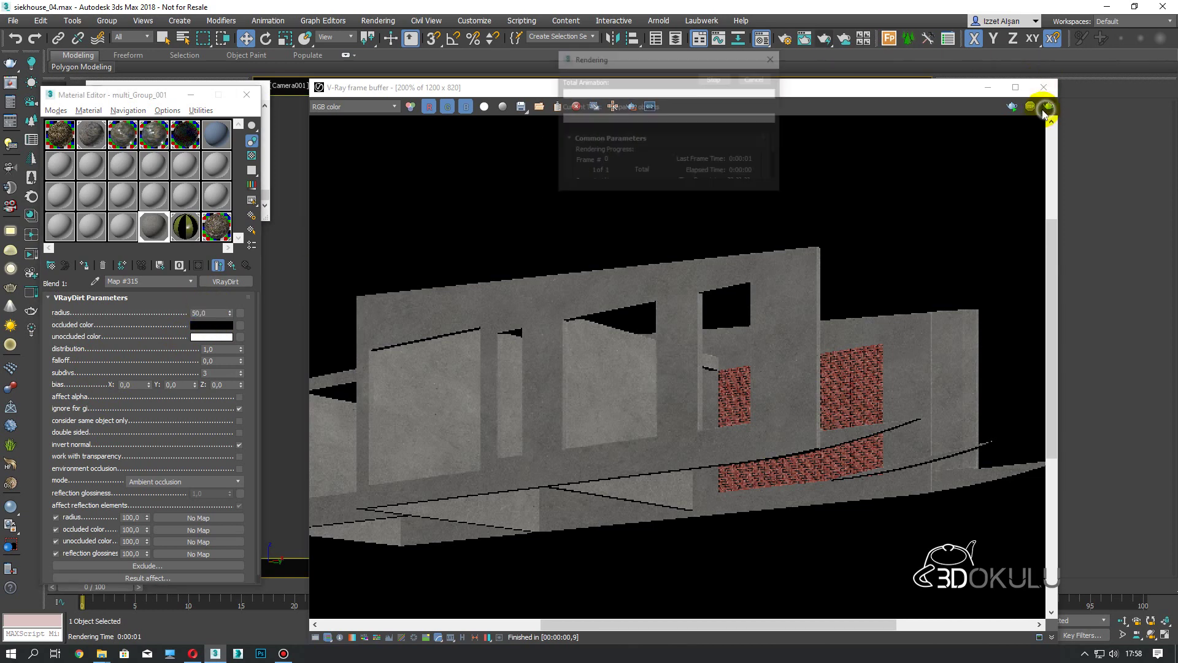
{"action": "left_click", "coordinate": [367, 298]}
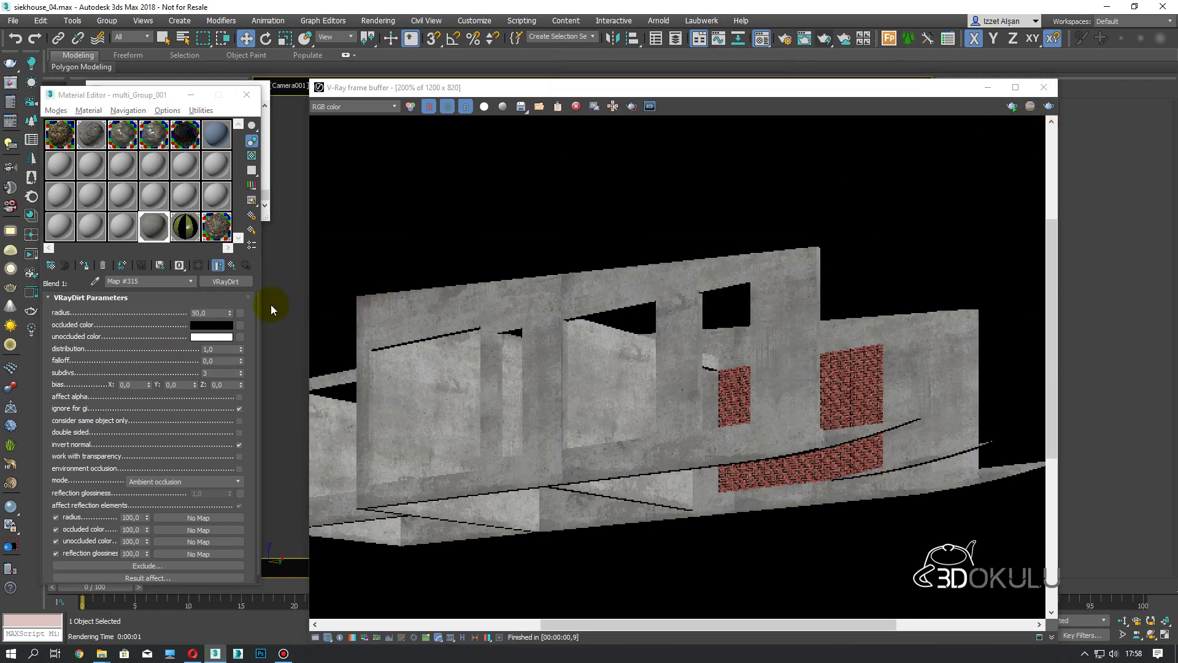
{"action": "left_click", "coordinate": [216, 313]}
{"action": "type", "text": "30"}
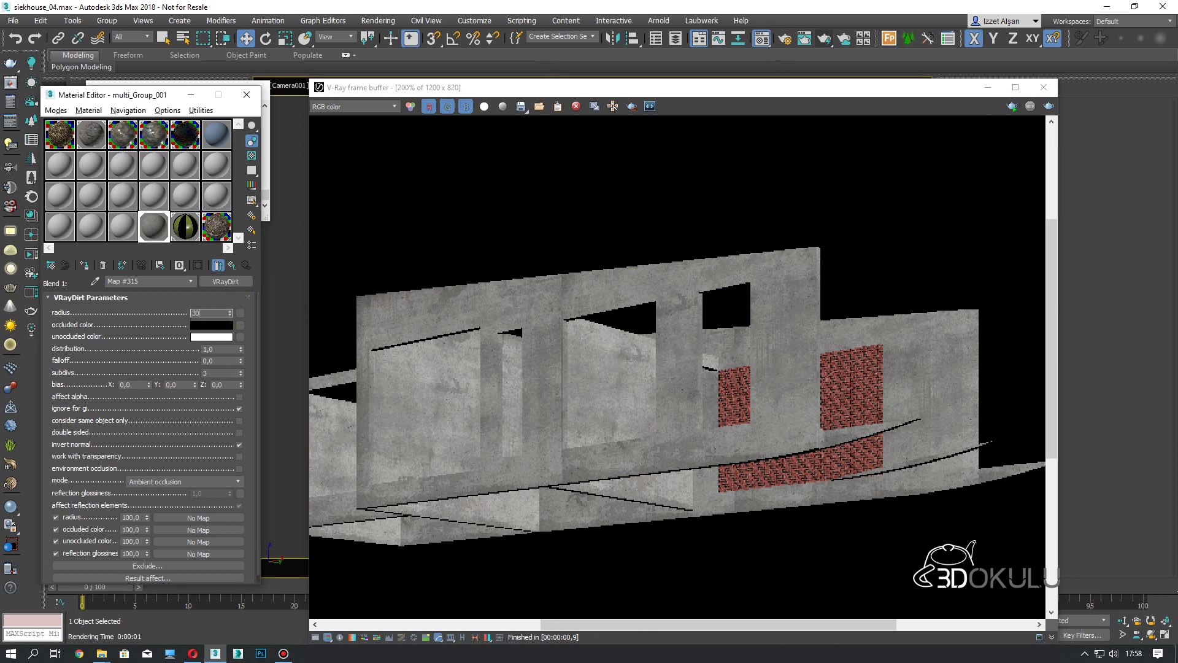
{"action": "left_click", "coordinate": [1048, 106]}
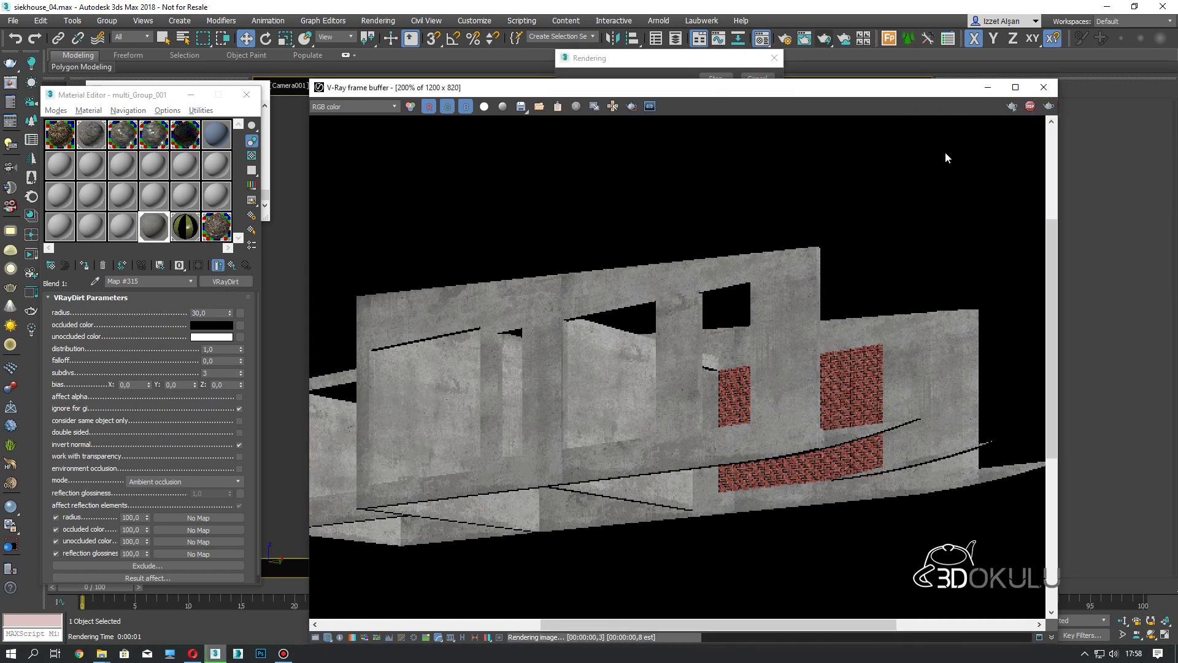
{"action": "left_click", "coordinate": [215, 313]}
{"action": "type", "text": "20"}
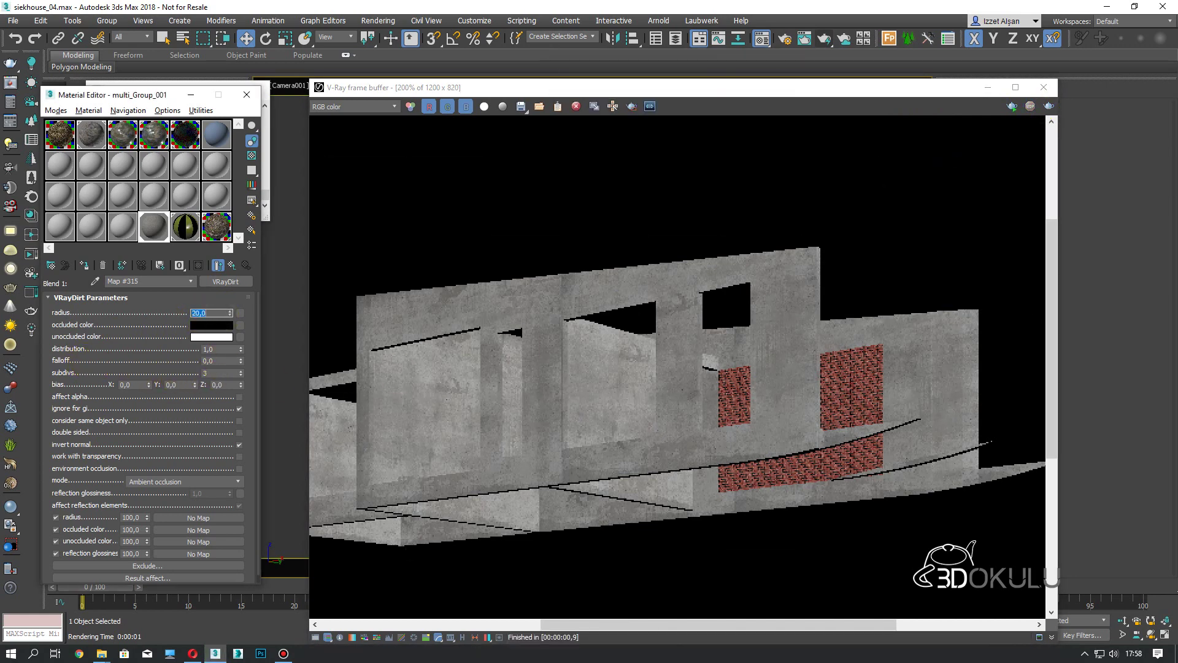
{"action": "left_click", "coordinate": [1049, 107]}
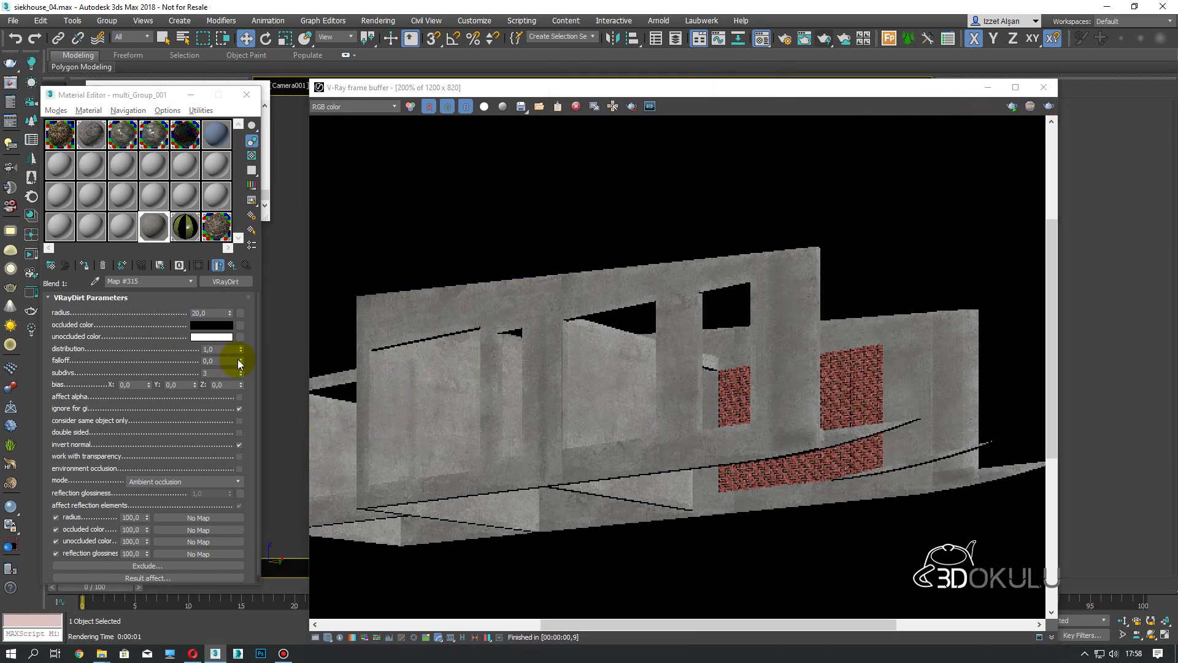
Try falloff 10,7, reset it to 0, and set distribution to 0,5 with a re-render
{"action": "left_click_drag", "start_coordinate": [241, 365], "coordinate": [253, 299]}
{"action": "left_click", "coordinate": [1048, 106]}
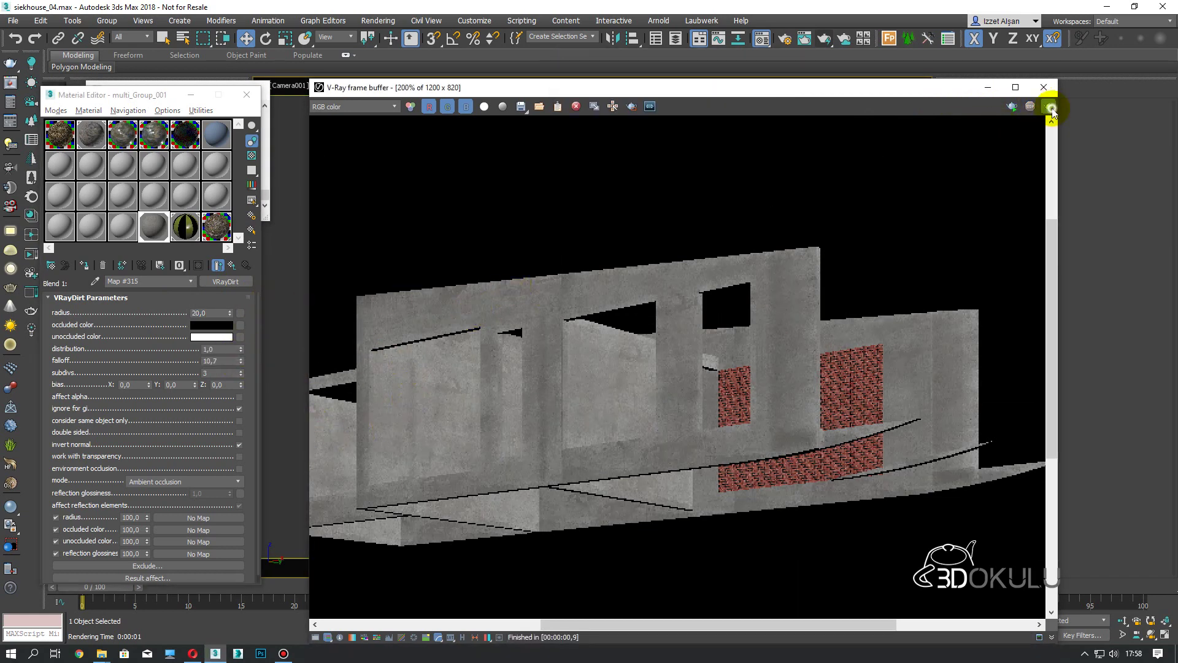
{"action": "right_click", "coordinate": [240, 363]}
{"action": "left_click_drag", "start_coordinate": [239, 354], "coordinate": [242, 349]}
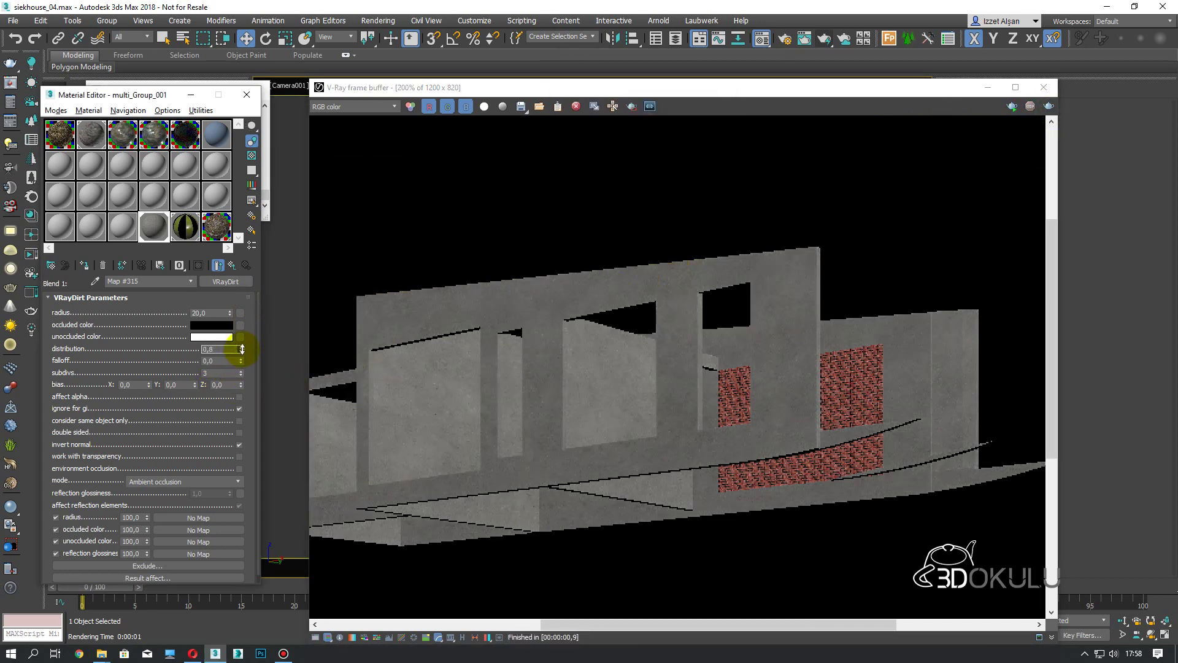
{"action": "left_click", "coordinate": [1031, 108]}
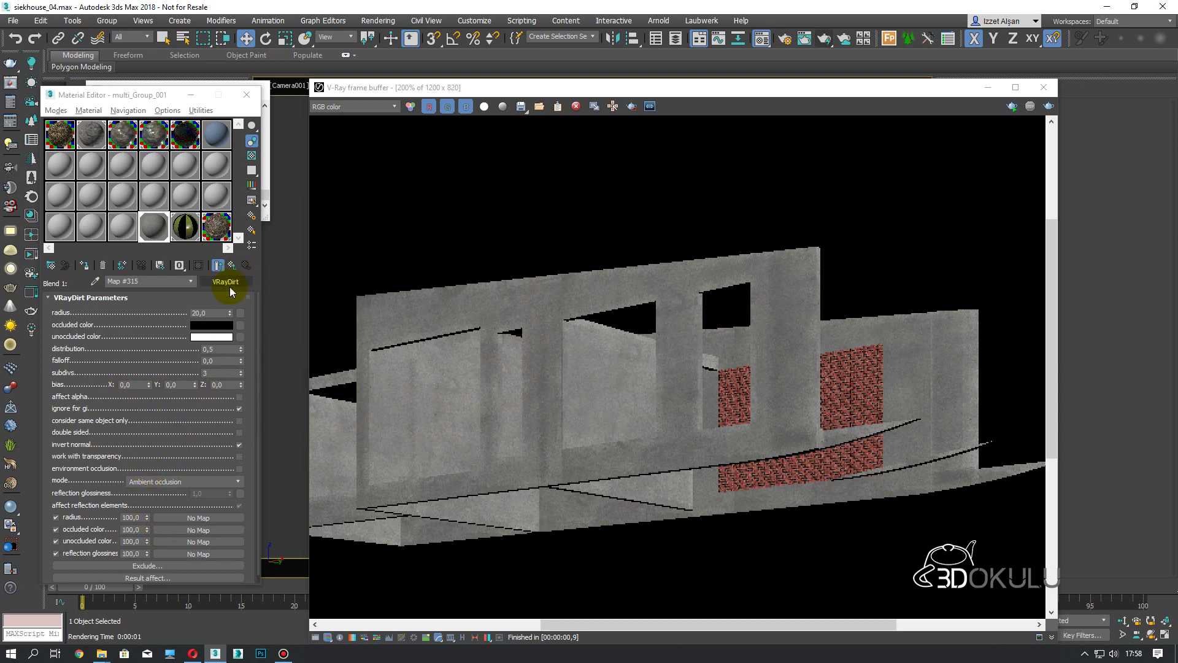
{"action": "left_click", "coordinate": [246, 264]}
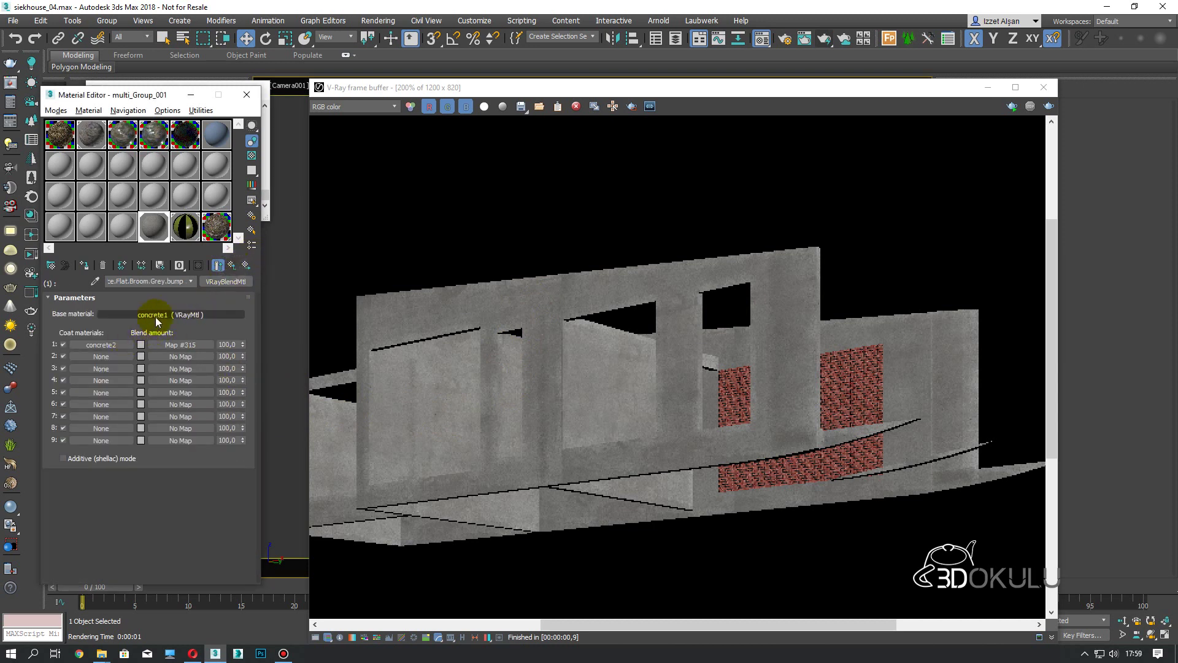
Swap the base and coat concrete materials and re-render
{"action": "left_click_drag", "start_coordinate": [111, 345], "coordinate": [114, 348]}
{"action": "left_click", "coordinate": [123, 378]}
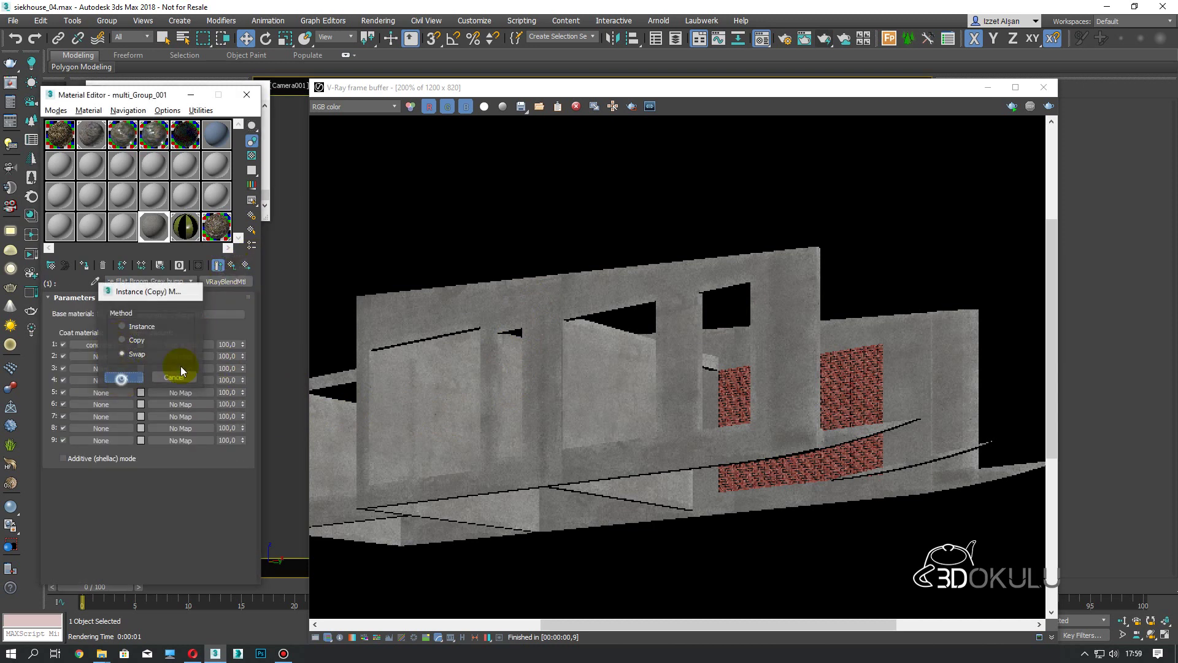
{"action": "left_click", "coordinate": [1049, 106]}
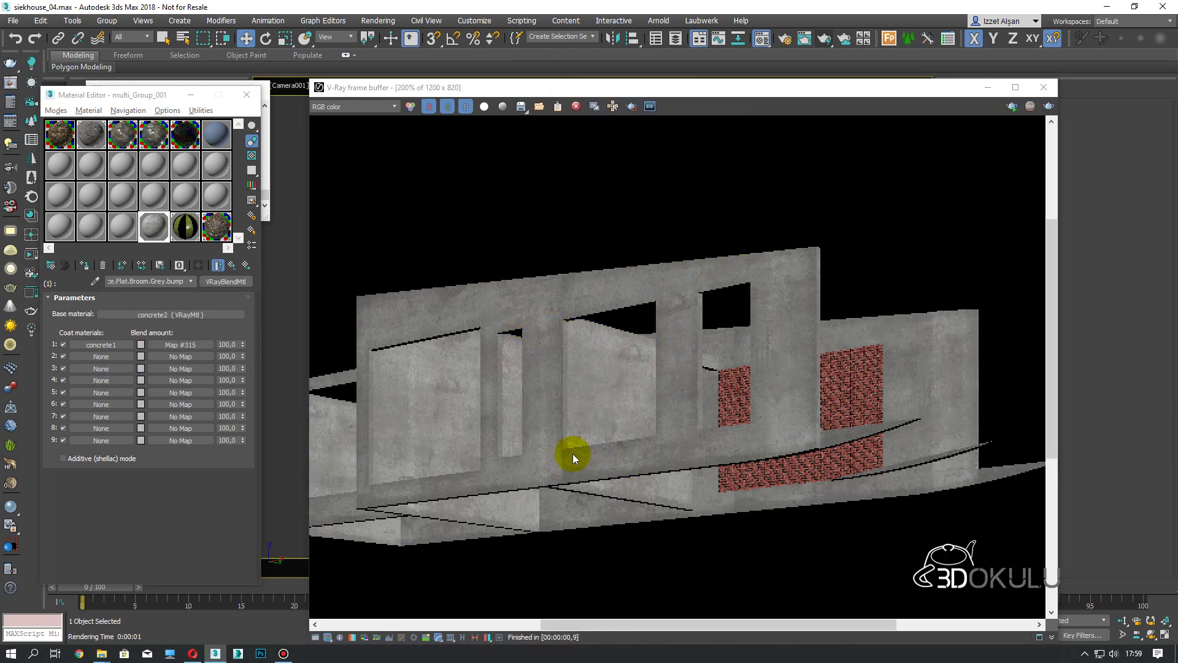
Set coat 1's VRayDirt radius to 10, comparing invert normal off and on
{"action": "left_click", "coordinate": [192, 344]}
{"action": "left_click_drag", "start_coordinate": [230, 313], "coordinate": [253, 145]}
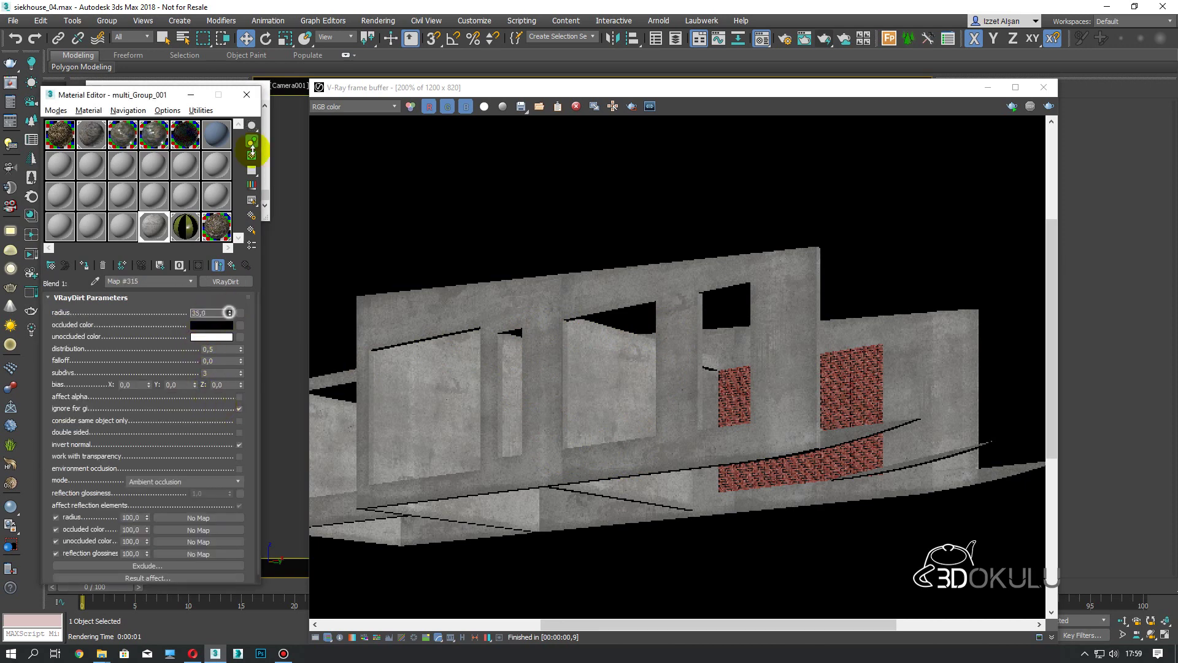
{"action": "left_click", "coordinate": [1049, 106]}
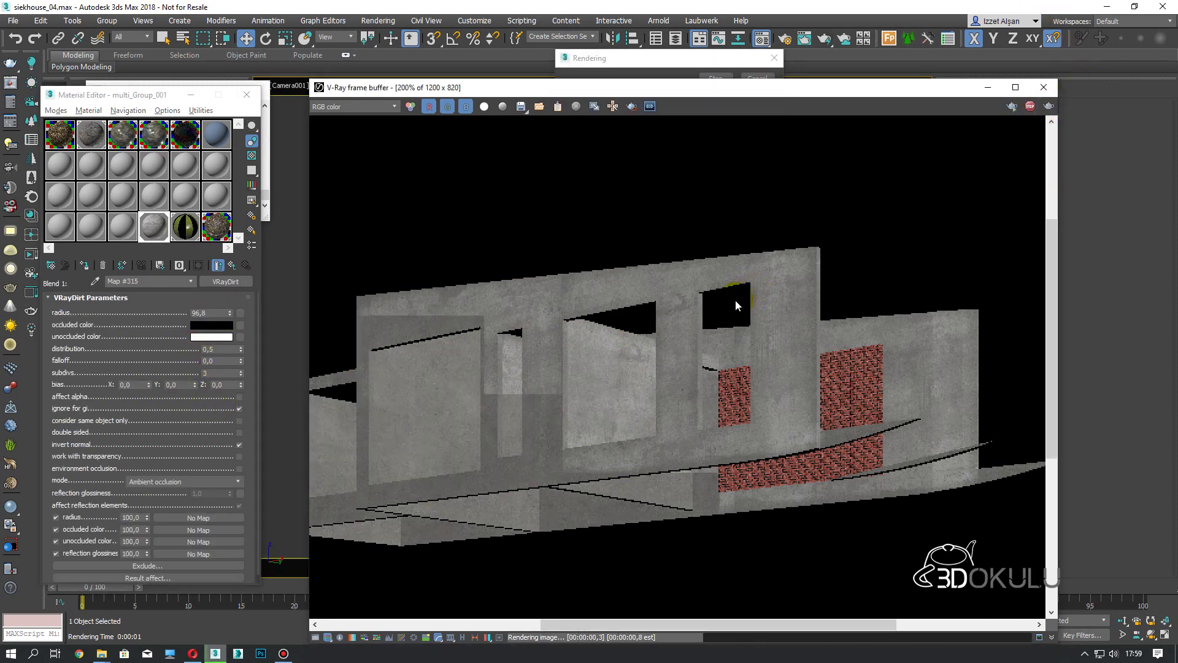
{"action": "double_click", "coordinate": [205, 313]}
{"action": "type", "text": "10"}
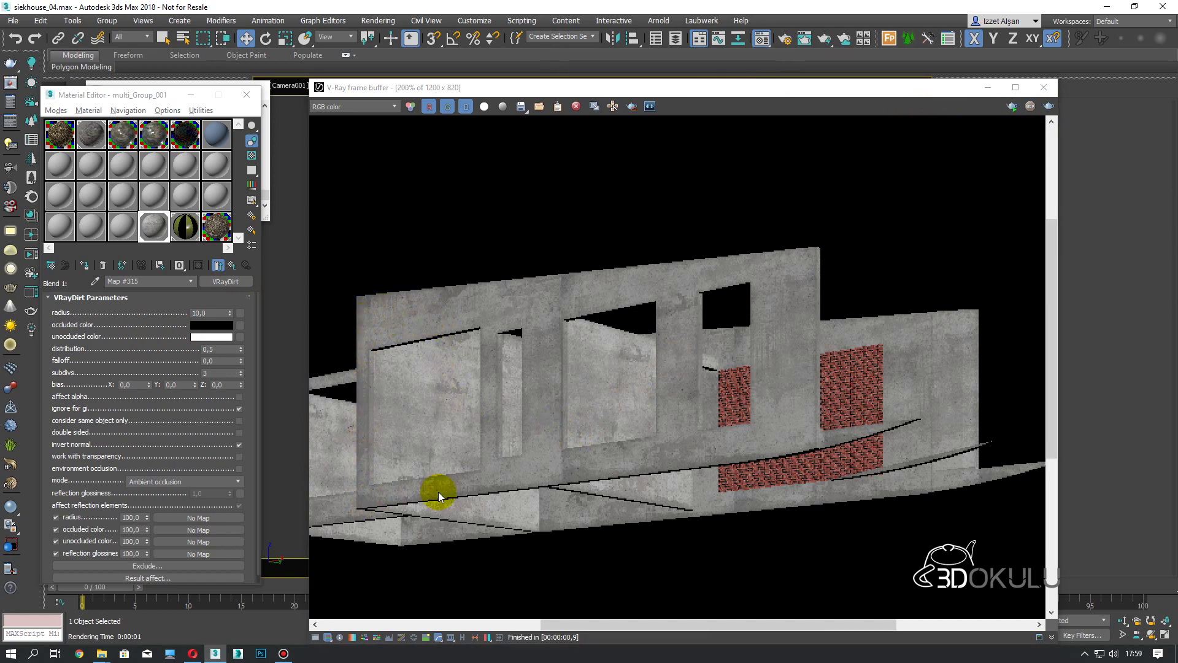
{"action": "left_click", "coordinate": [239, 444]}
{"action": "left_click", "coordinate": [1049, 106]}
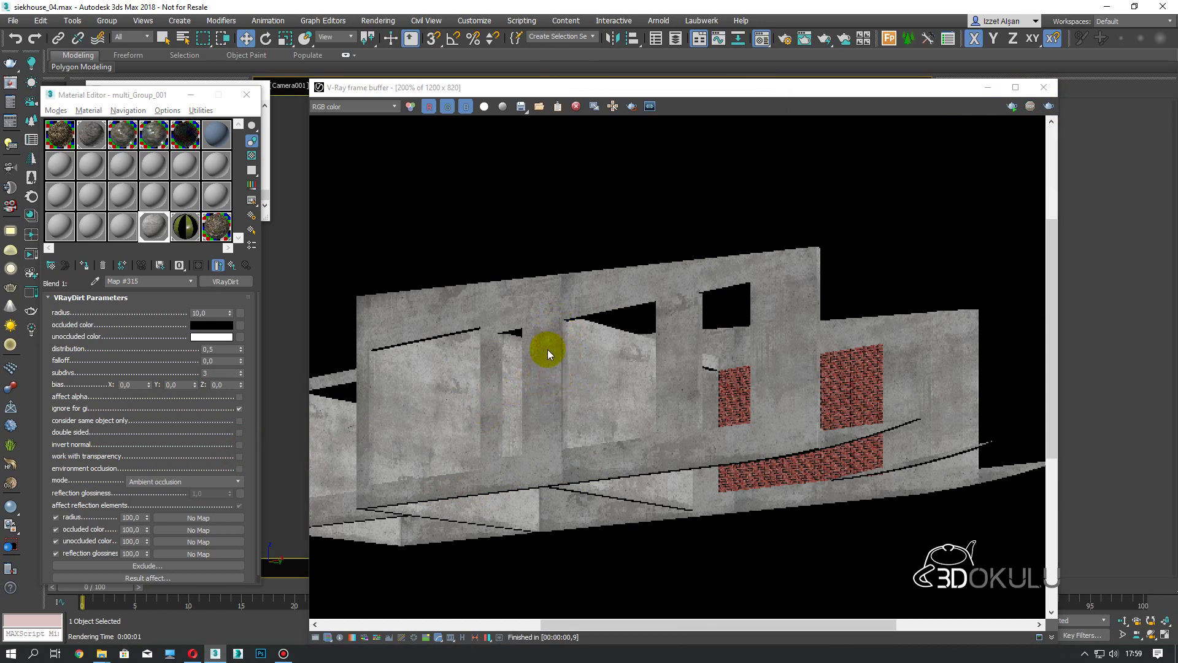
{"action": "left_click", "coordinate": [240, 445]}
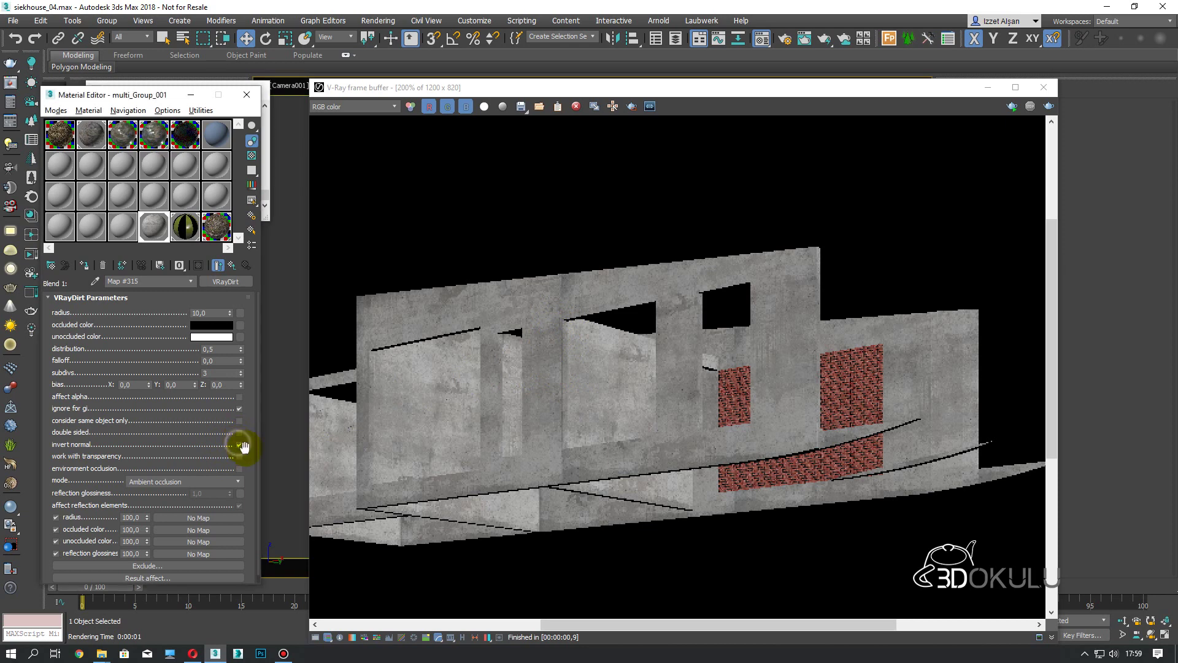
{"action": "scroll", "coordinate": [558, 374], "scroll_direction": "up", "scroll_amount": 1}
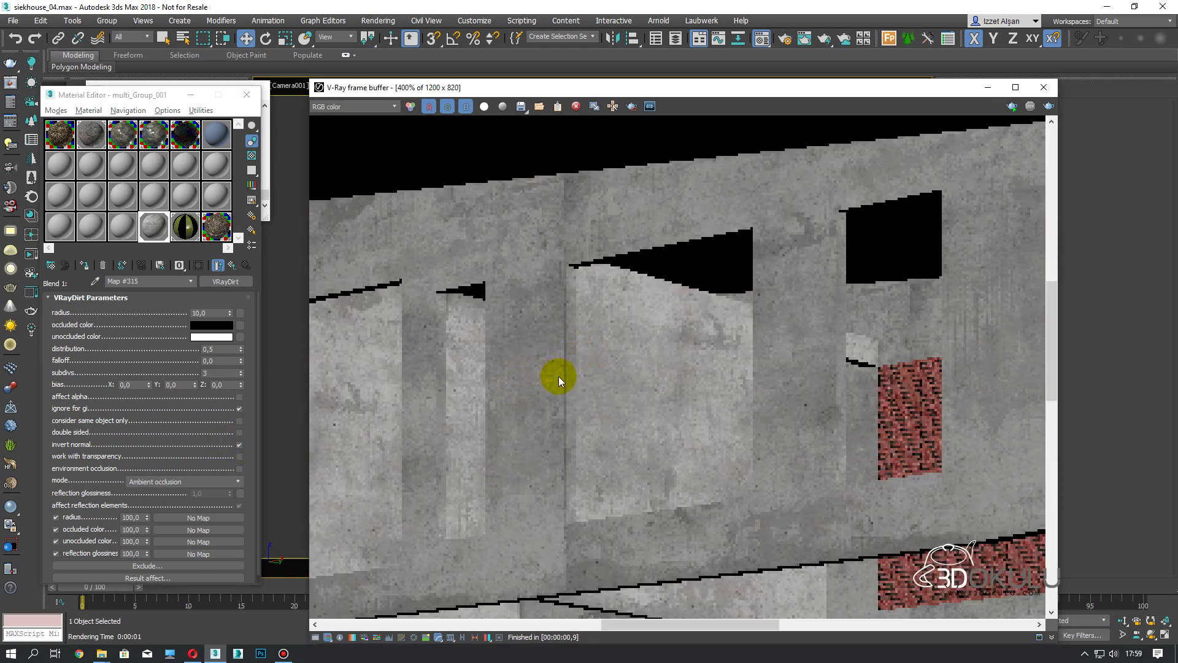
Rearrange the V-Ray frame buffer and editor windows
{"action": "left_click_drag", "start_coordinate": [568, 362], "coordinate": [529, 402]}
{"action": "left_click_drag", "start_coordinate": [520, 182], "coordinate": [538, 203]}
{"action": "mouse_move", "coordinate": [599, 174]}
{"action": "left_mouse_down"}
{"action": "mouse_move", "coordinate": [604, 207]}
{"action": "mouse_move", "coordinate": [615, 196]}
{"action": "left_mouse_up"}
{"action": "left_click_drag", "start_coordinate": [642, 244], "coordinate": [648, 227]}
{"action": "left_click_drag", "start_coordinate": [755, 280], "coordinate": [793, 275]}
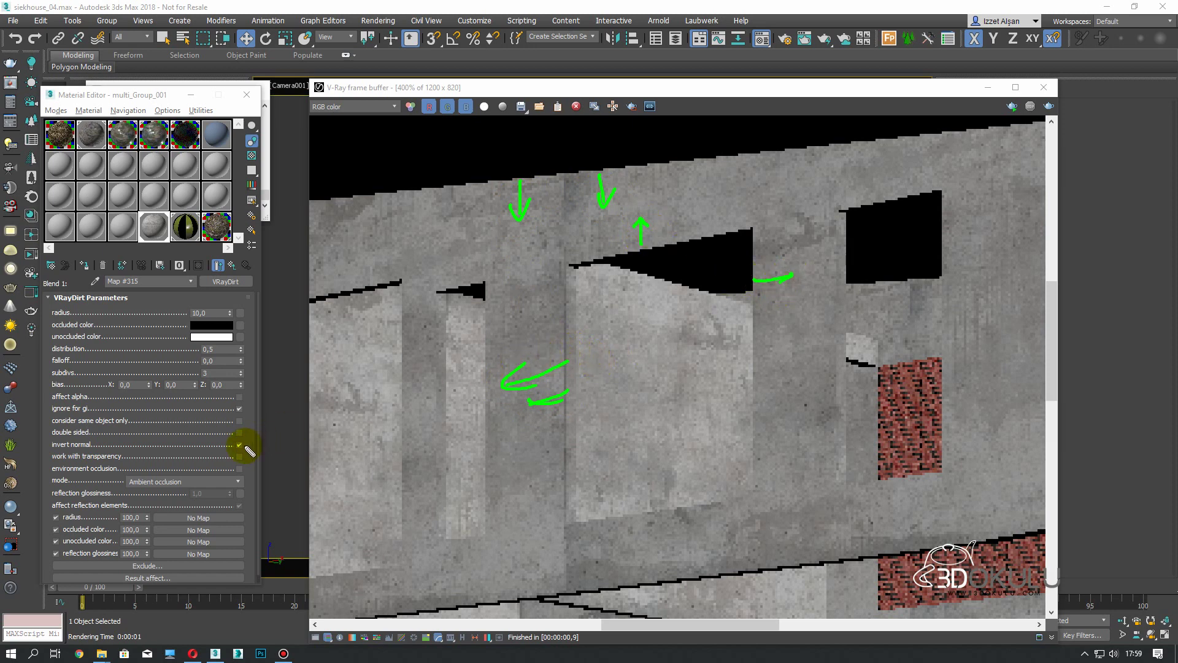
{"action": "left_click_drag", "start_coordinate": [244, 446], "coordinate": [289, 429]}
{"action": "mouse_move", "coordinate": [559, 413]}
{"action": "left_mouse_down"}
{"action": "mouse_move", "coordinate": [584, 410]}
{"action": "mouse_move", "coordinate": [575, 438]}
{"action": "left_mouse_up"}
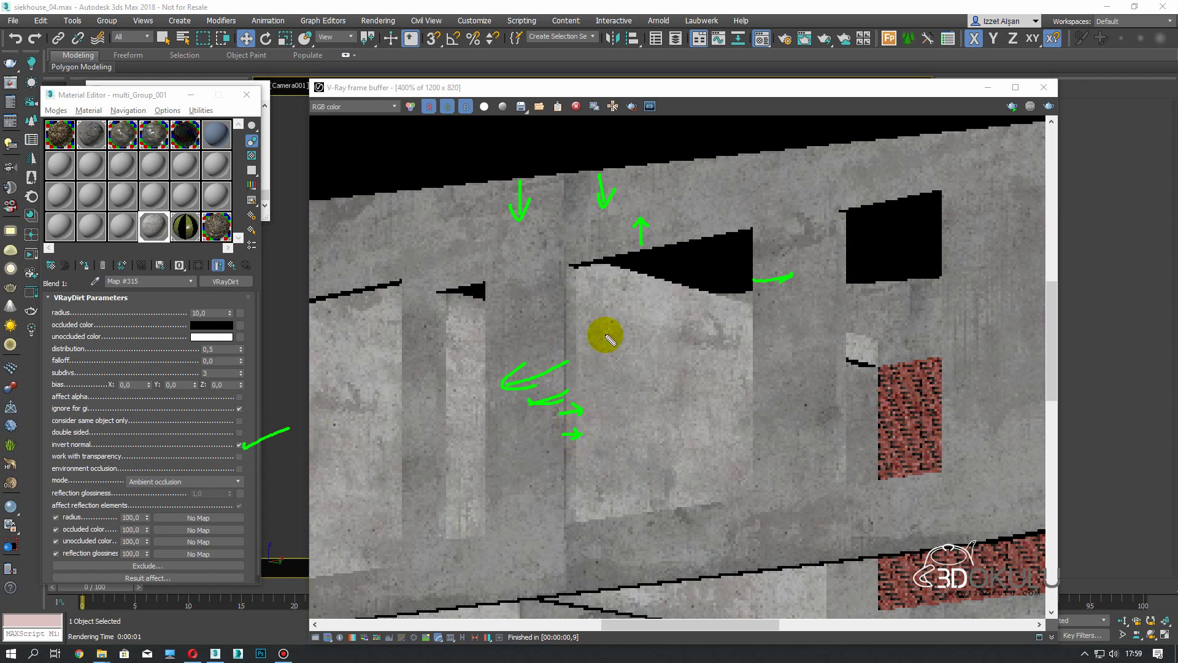
{"action": "key", "text": "Escape"}
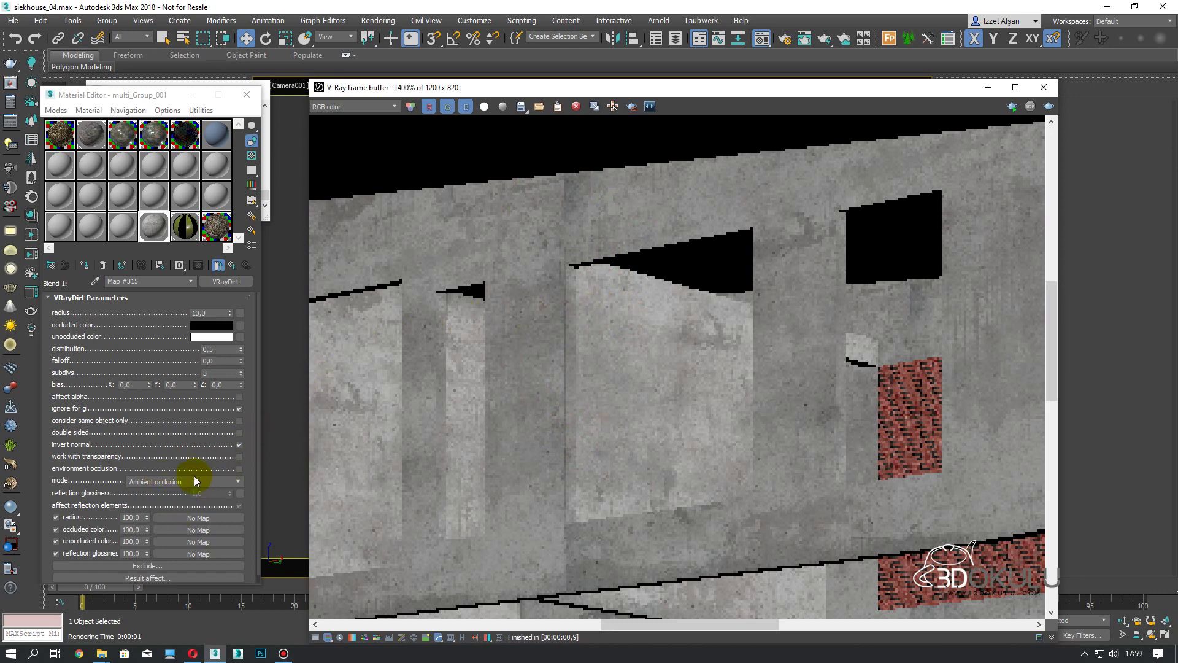
Test-render dirt radius 1,0, 10,0 and 34,9, settling on 26,6
{"action": "double_click", "coordinate": [214, 313]}
{"action": "type", "text": "5"}
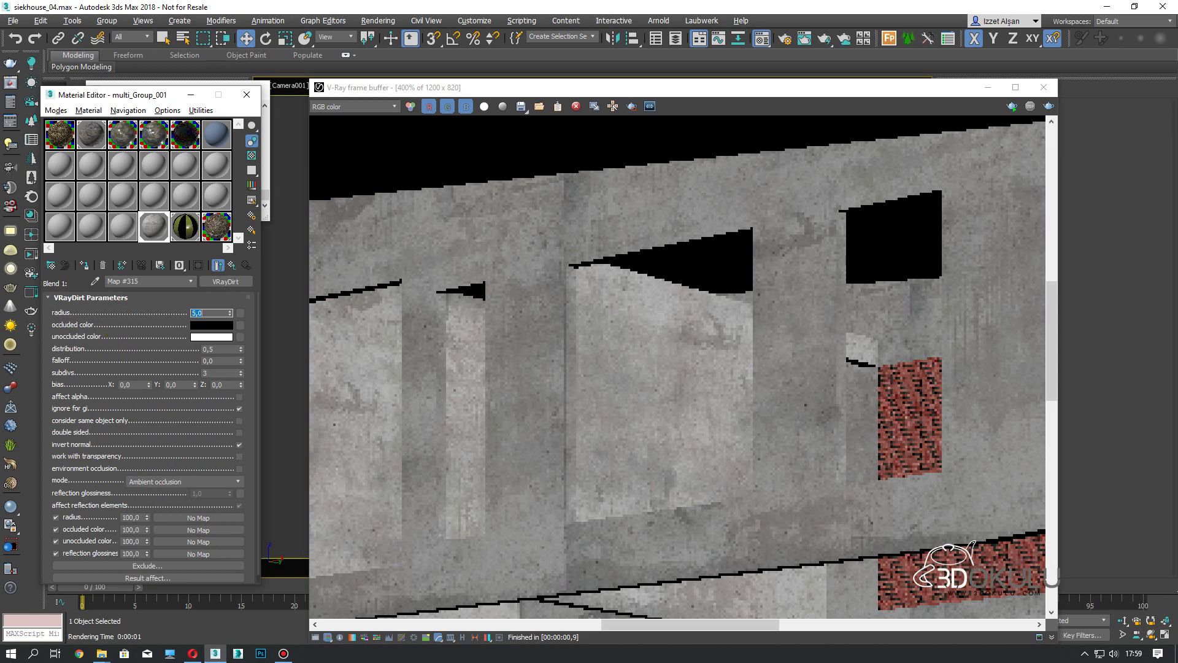
{"action": "left_click", "coordinate": [1049, 106]}
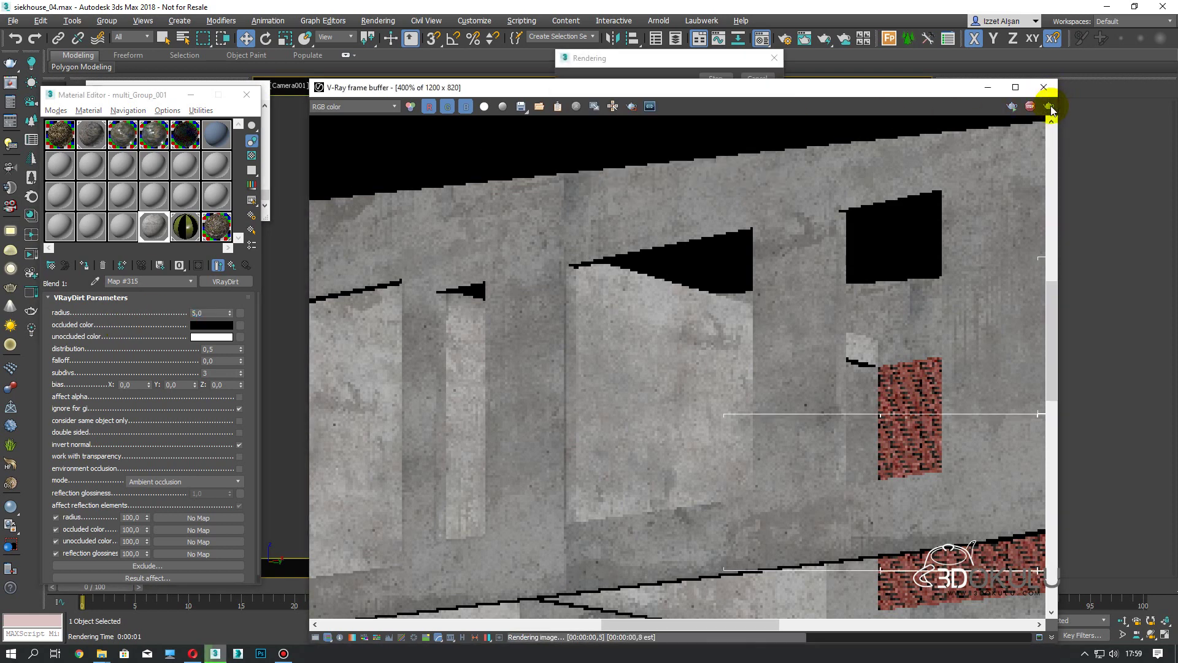
{"action": "double_click", "coordinate": [212, 313]}
{"action": "type", "text": "1"}
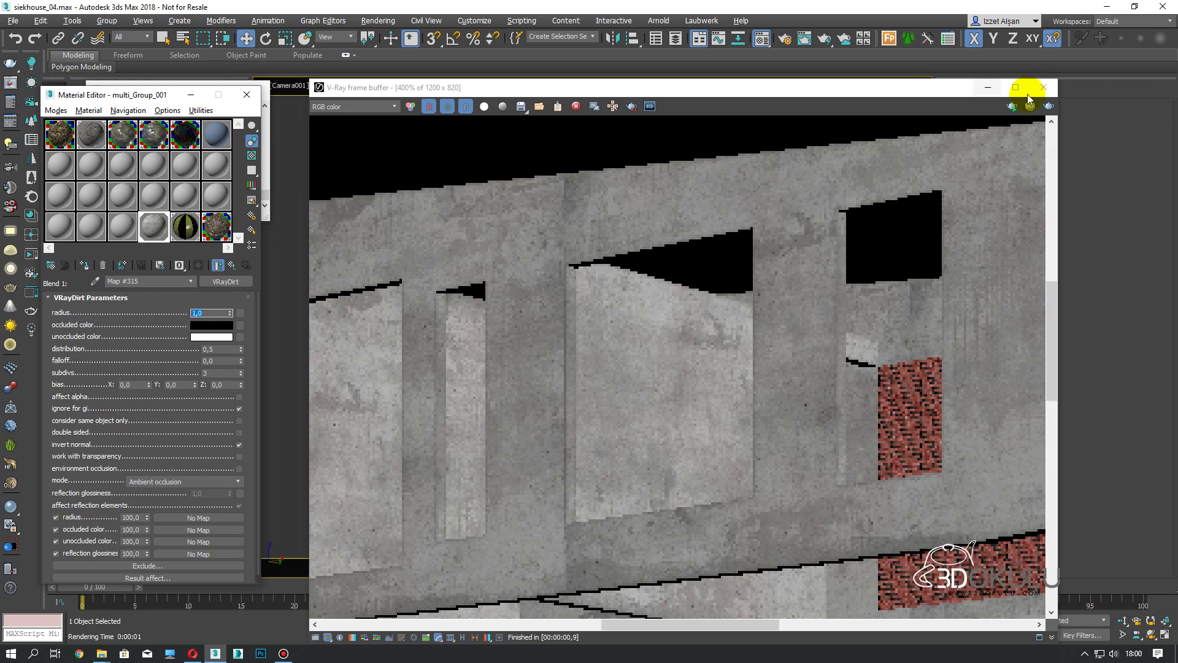
{"action": "left_click", "coordinate": [1049, 106]}
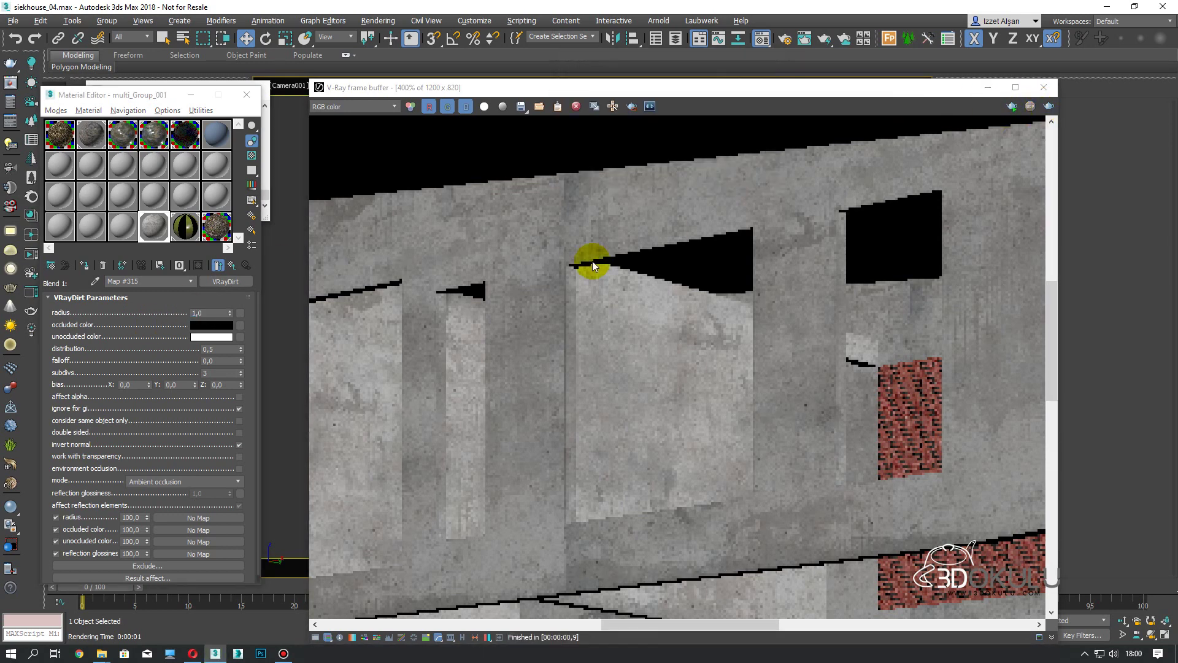
{"action": "double_click", "coordinate": [202, 313]}
{"action": "type", "text": "10"}
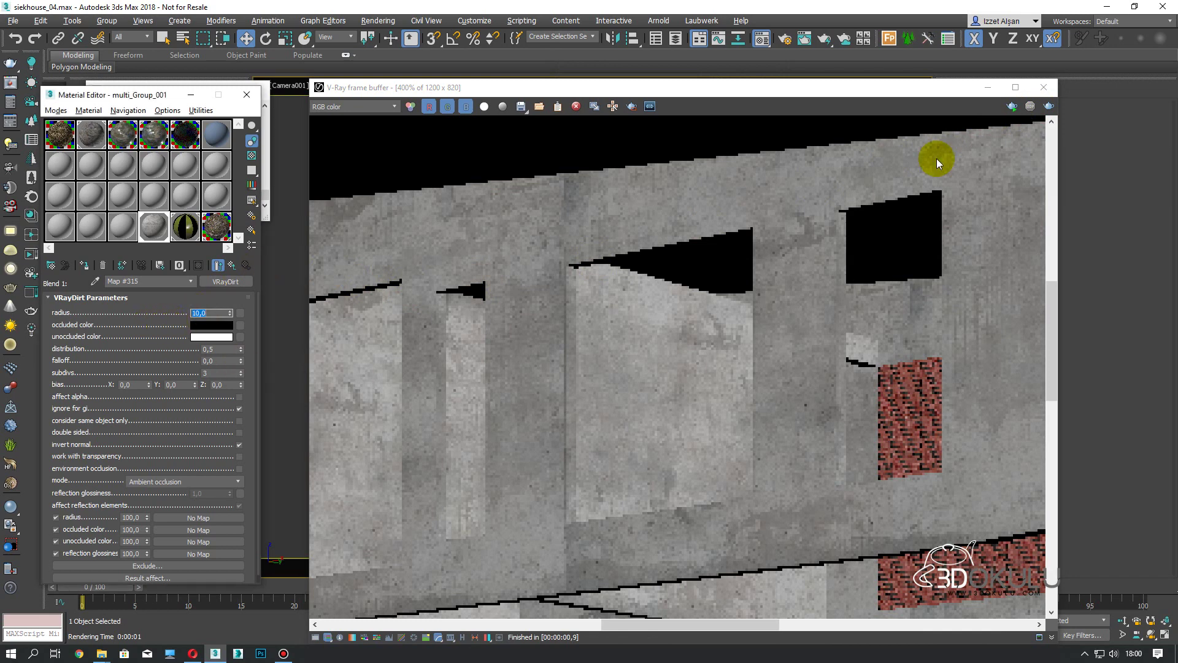
{"action": "left_click", "coordinate": [1048, 106]}
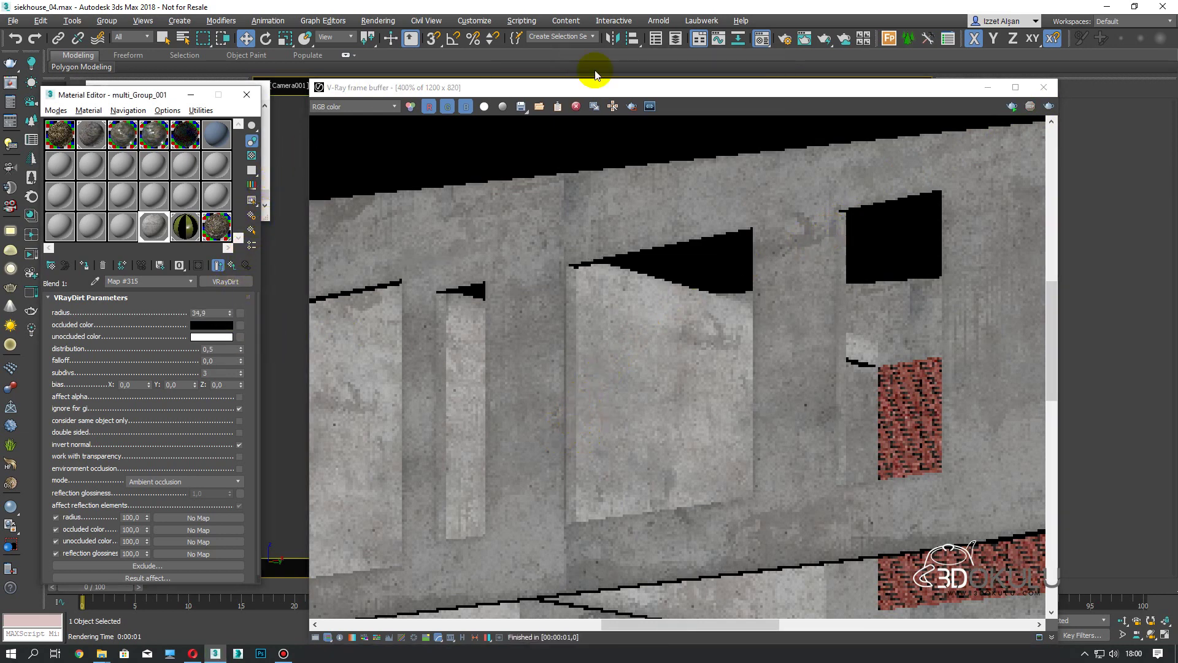
{"action": "left_click", "coordinate": [1049, 106]}
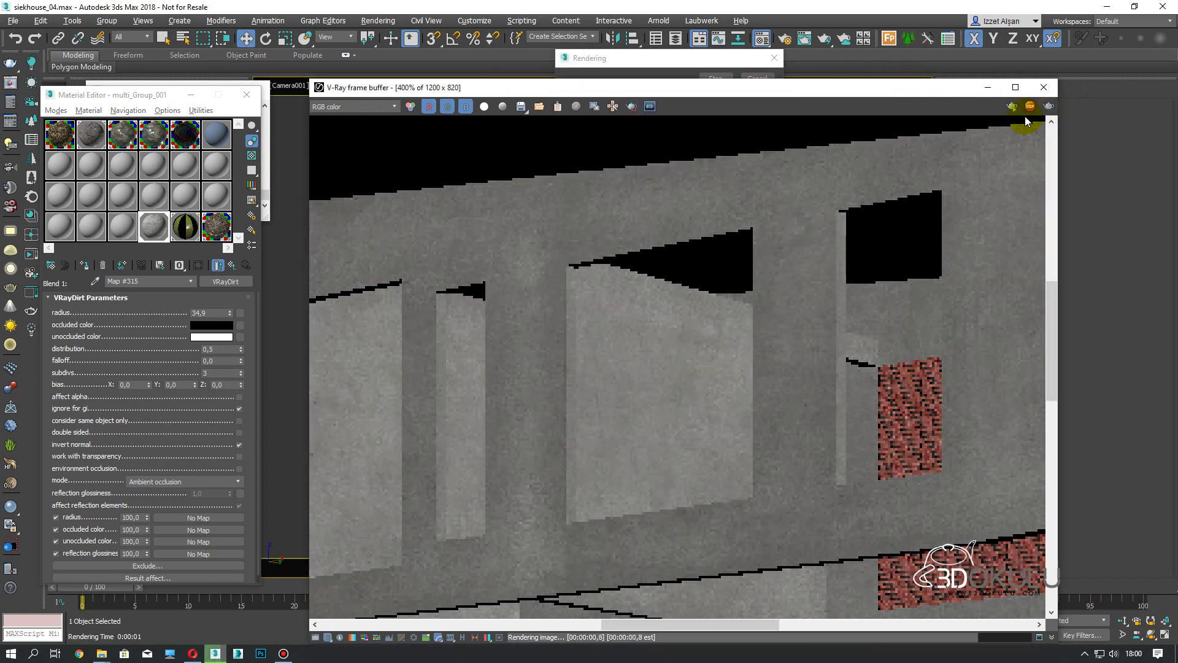
{"action": "left_click_drag", "start_coordinate": [228, 312], "coordinate": [197, 434]}
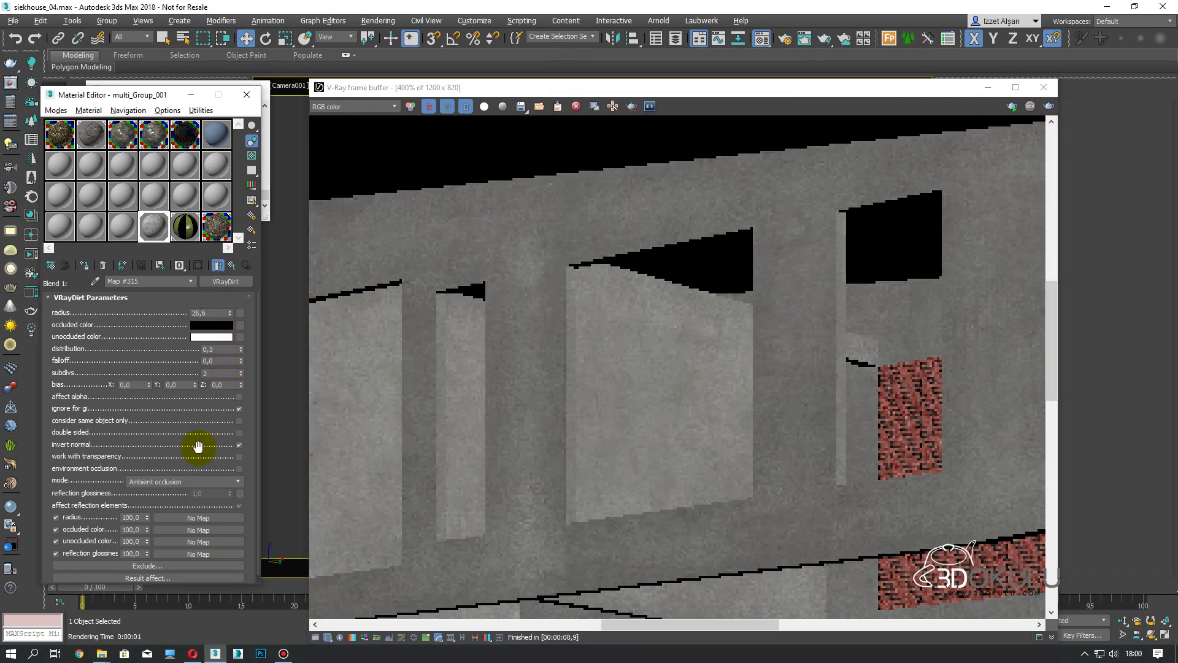
{"action": "left_click", "coordinate": [1049, 106]}
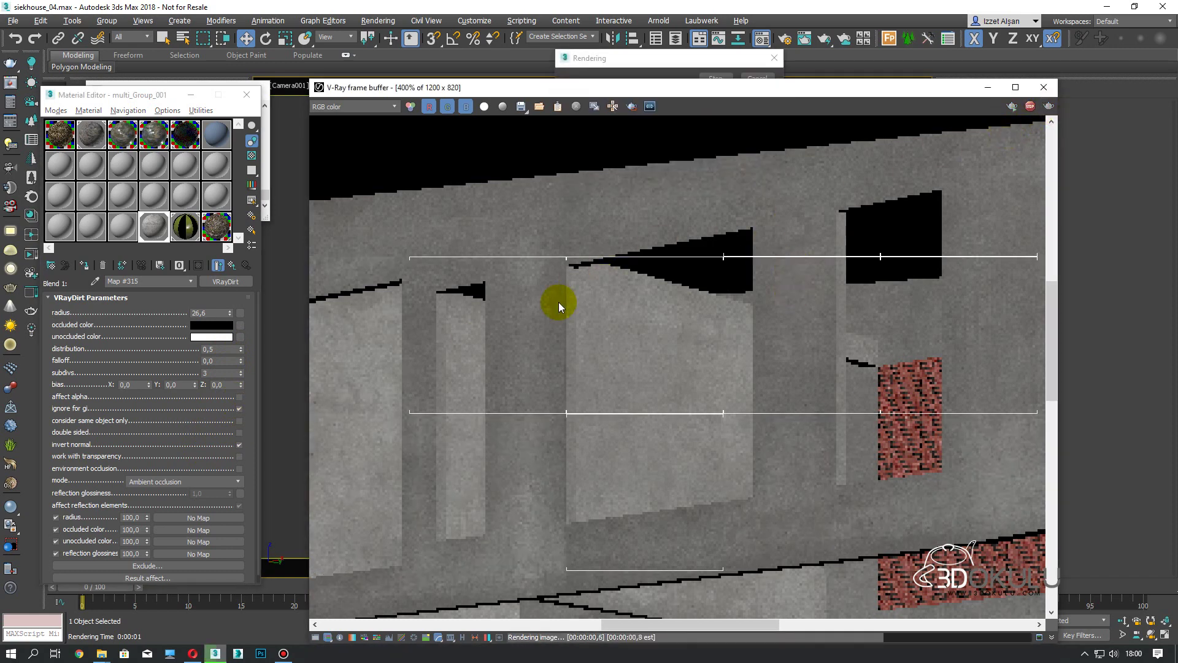
{"action": "left_click", "coordinate": [191, 517]}
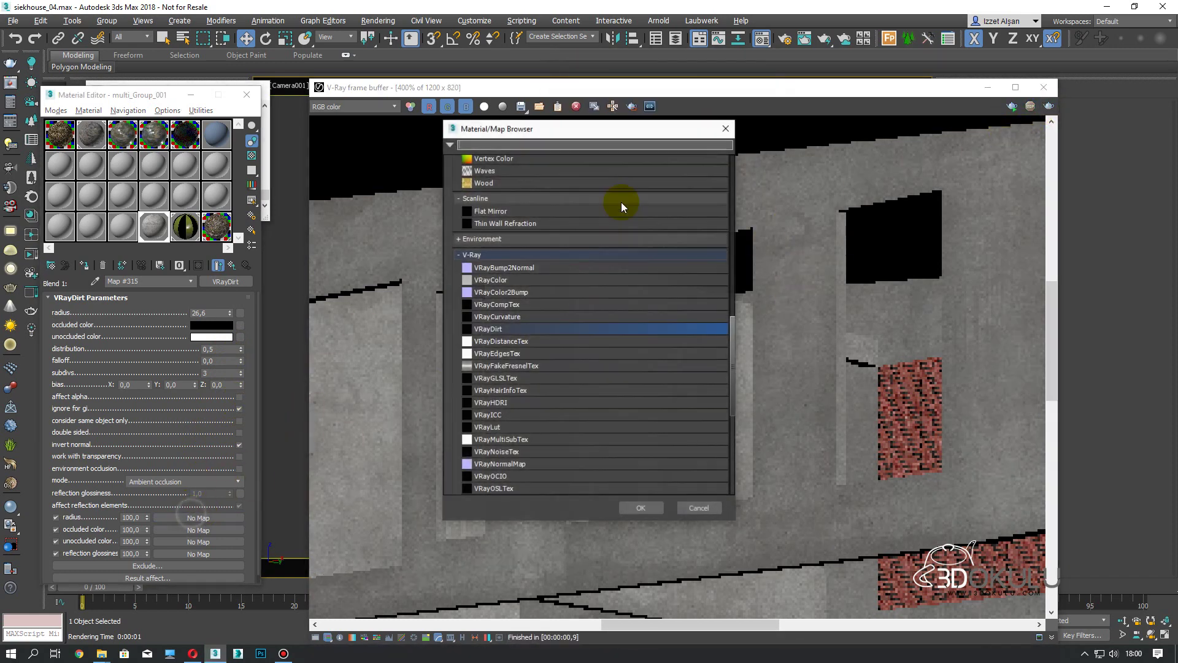
Load AI30_009_dirt_001 as a Bitmap for the dirt radius and re-render the walls
{"action": "scroll", "coordinate": [486, 303], "scroll_direction": "down", "scroll_amount": 5}
{"action": "scroll", "coordinate": [521, 232], "scroll_direction": "down", "scroll_amount": 5}
{"action": "scroll", "coordinate": [510, 189], "scroll_direction": "up", "scroll_amount": 5}
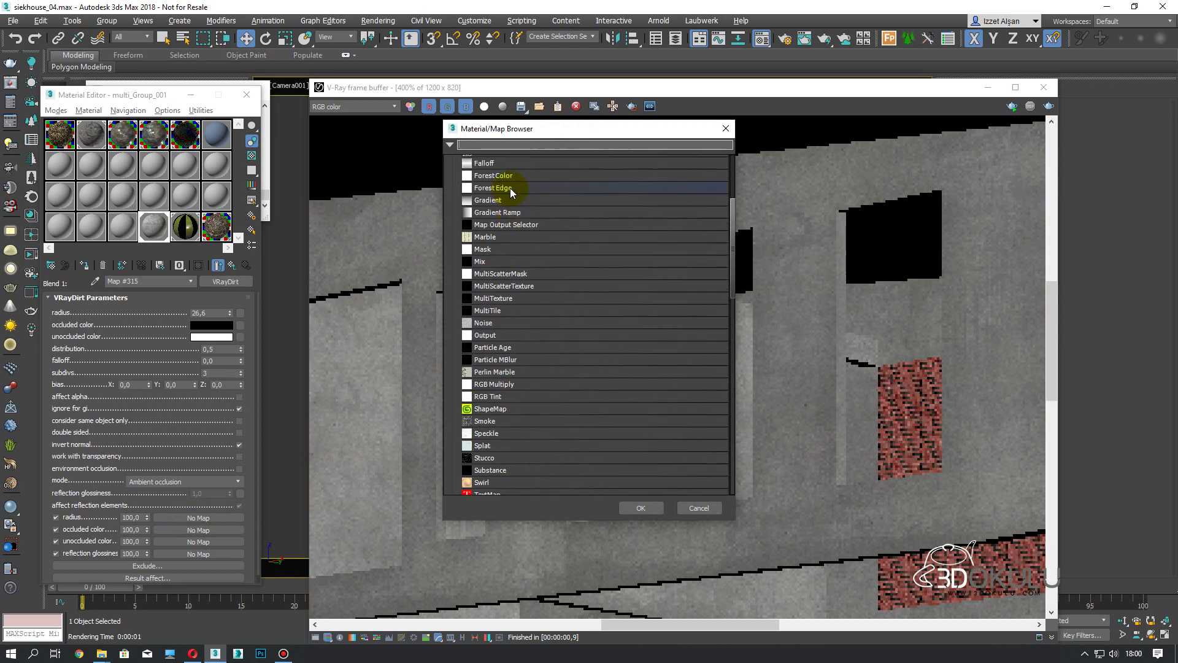
{"action": "scroll", "coordinate": [500, 189], "scroll_direction": "up", "scroll_amount": 5}
{"action": "left_click", "coordinate": [495, 188]}
{"action": "double_click", "coordinate": [496, 189]}
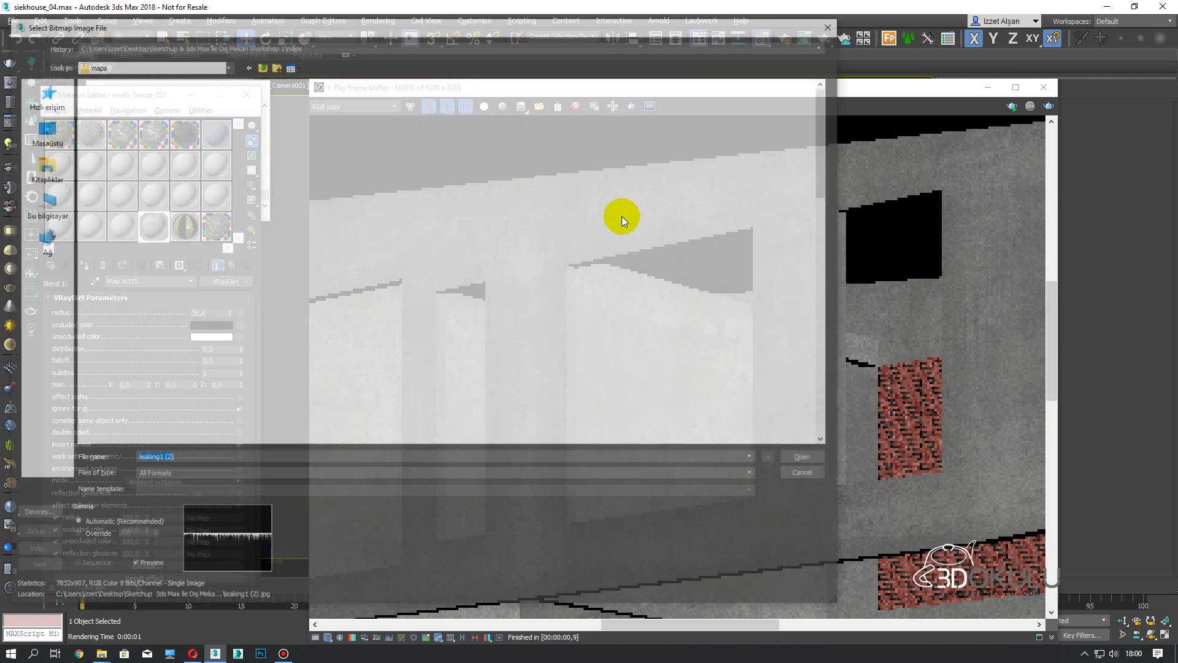
{"action": "double_click", "coordinate": [754, 108]}
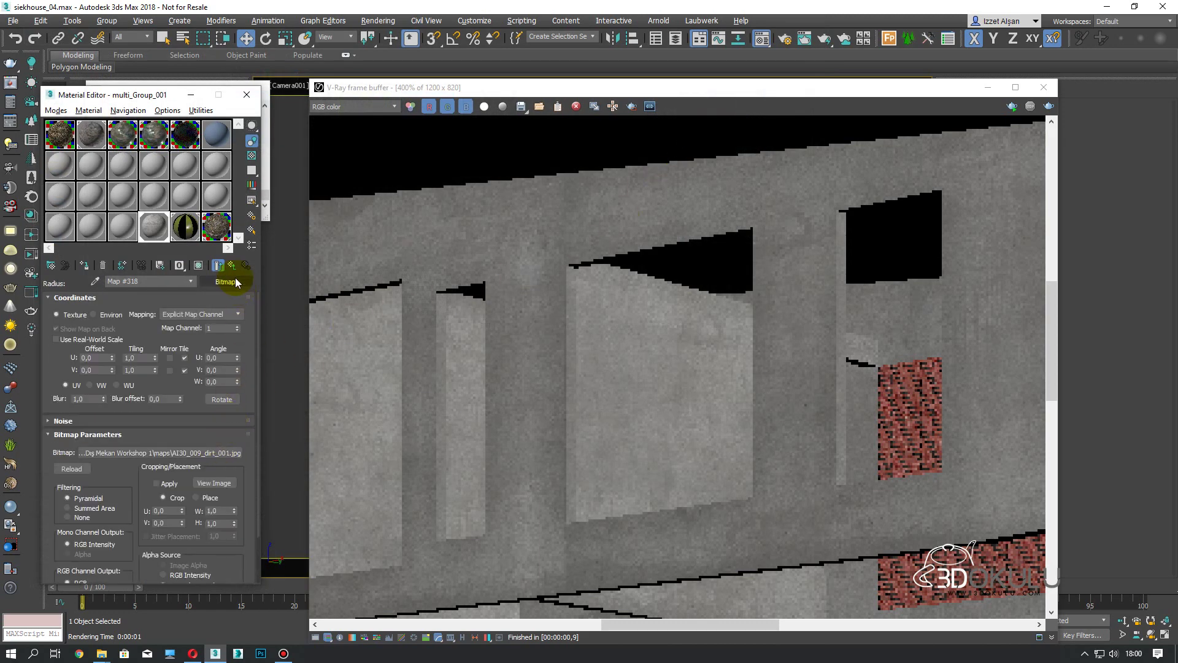
{"action": "left_click", "coordinate": [232, 265]}
{"action": "left_click", "coordinate": [1031, 107]}
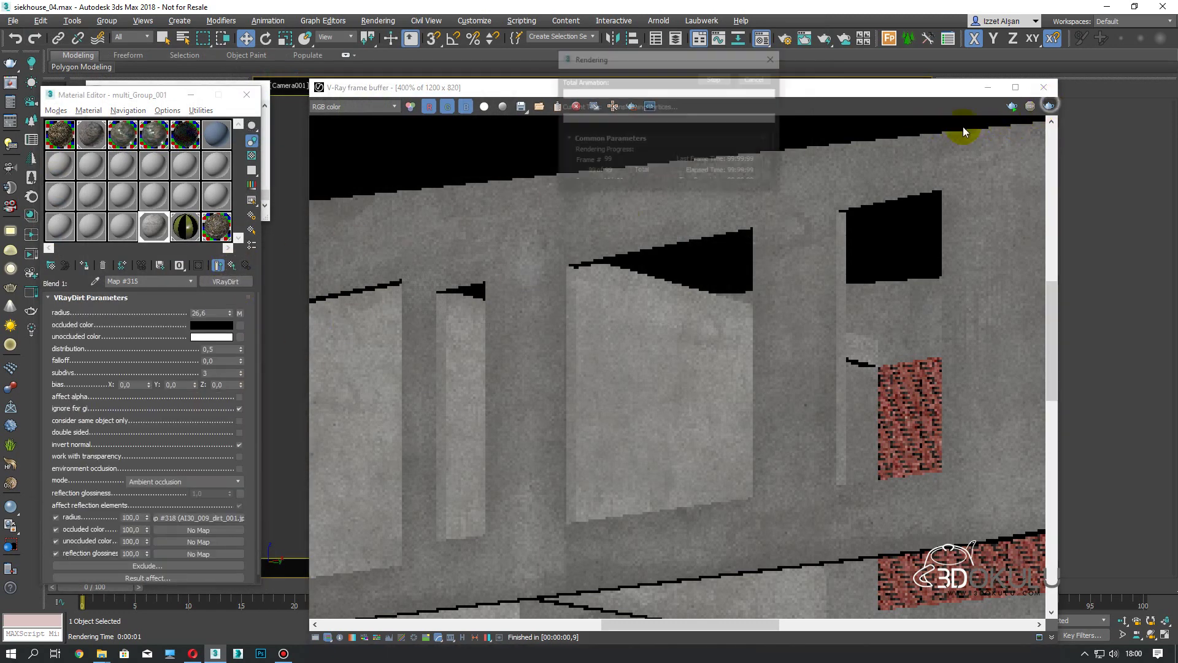
{"action": "scroll", "coordinate": [496, 233], "scroll_direction": "down", "scroll_amount": 2}
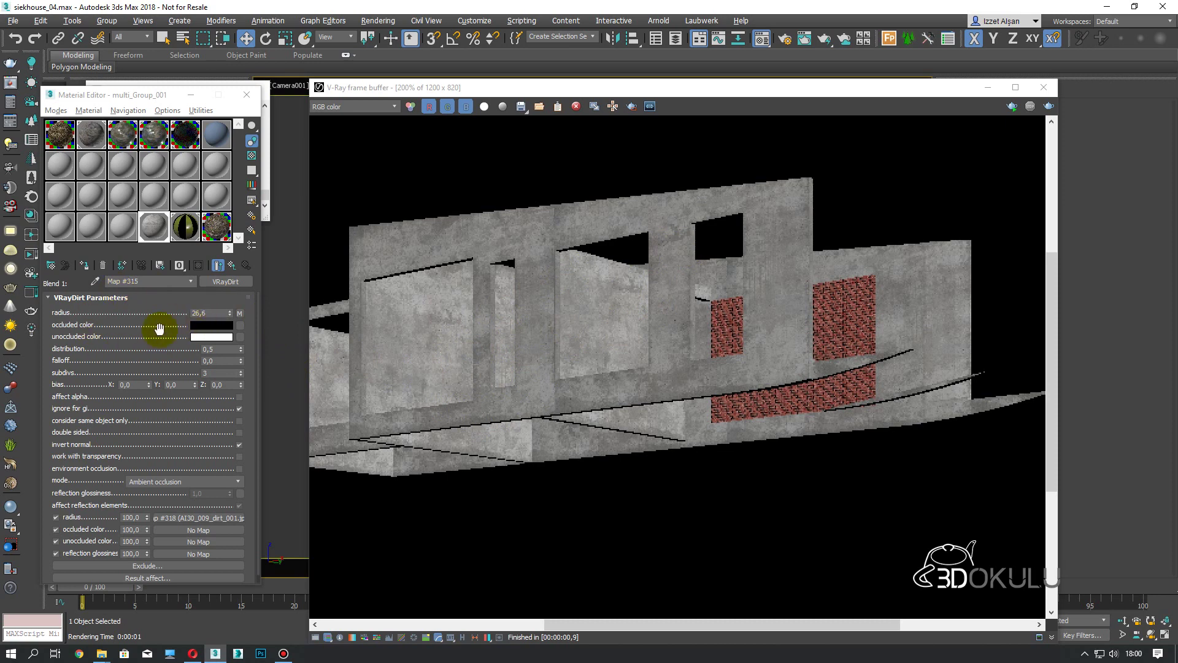
{"action": "left_click", "coordinate": [234, 266]}
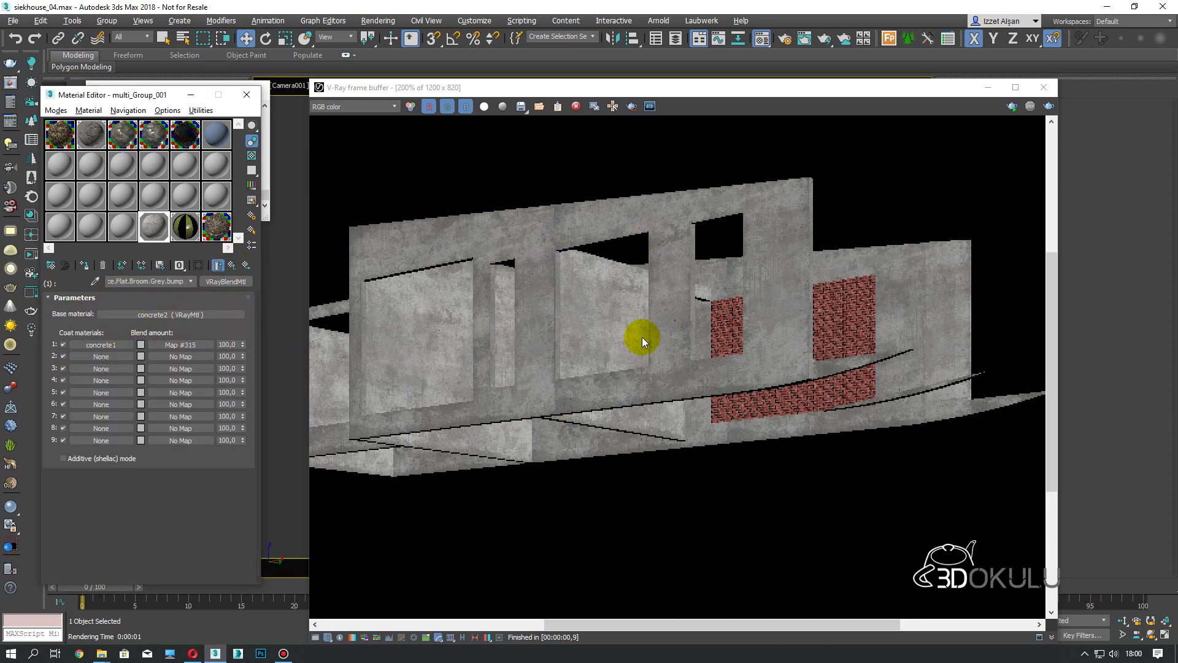
Copy the concrete1 coat into coat 2 as an independent copy
{"action": "left_click_drag", "start_coordinate": [107, 359], "coordinate": [108, 360]}
{"action": "left_click", "coordinate": [130, 344]}
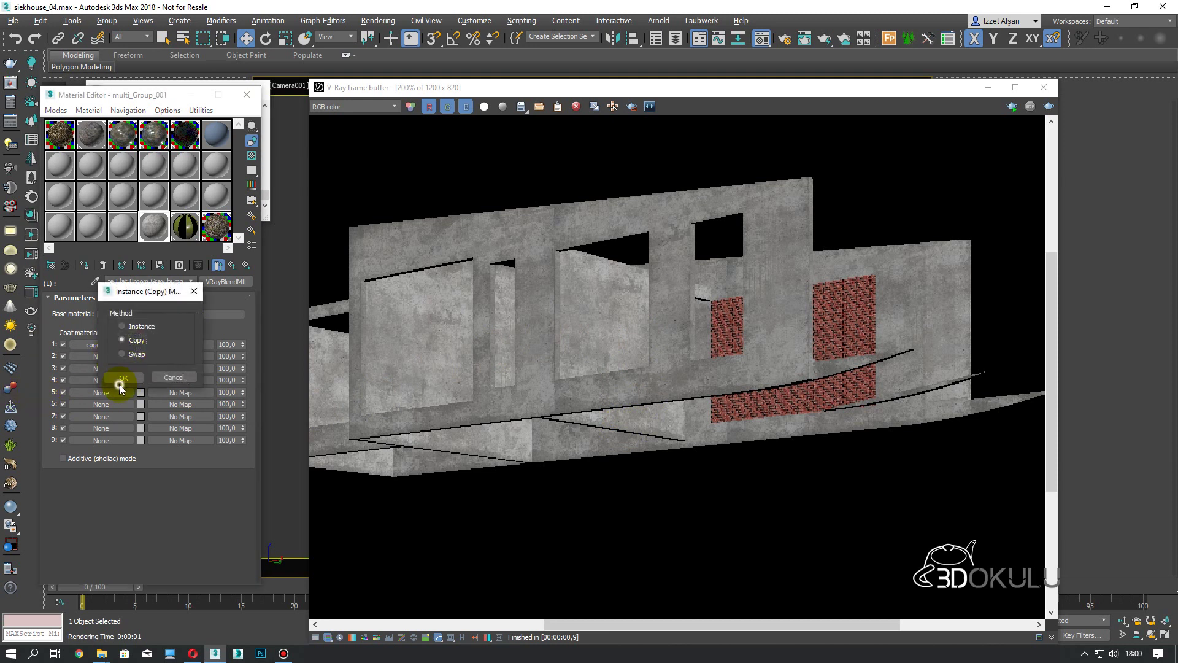
{"action": "left_click", "coordinate": [124, 378]}
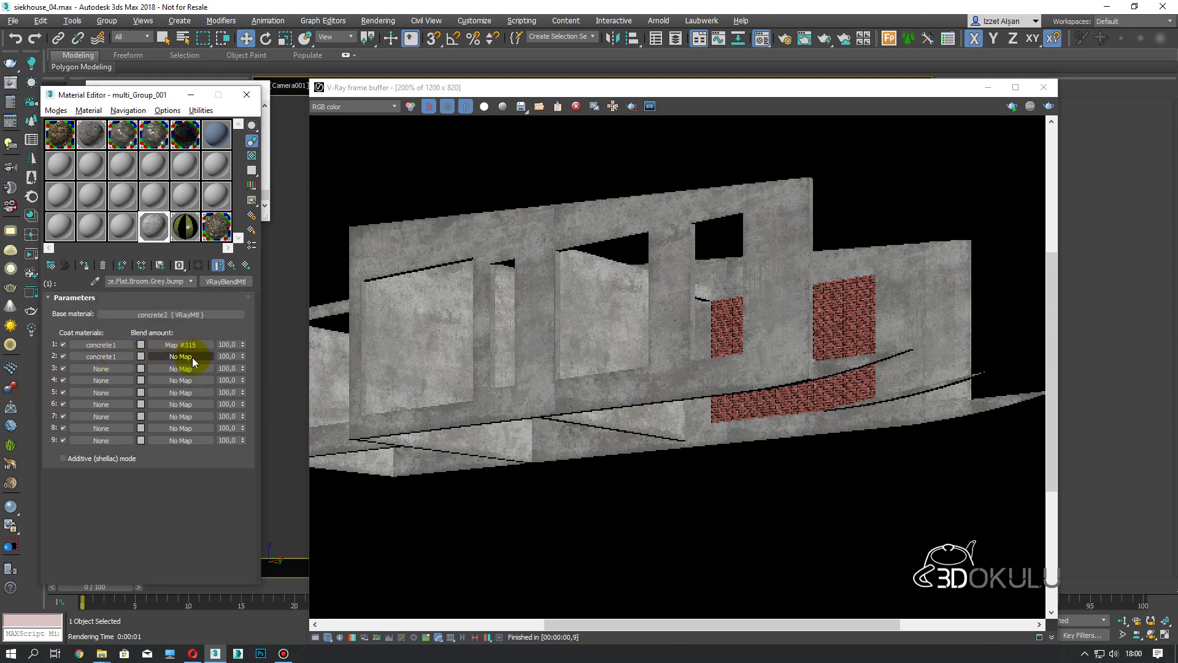
Give coat 2 its own copied leaking1 (2) blend mask and re-render the walls
{"action": "left_click_drag", "start_coordinate": [180, 344], "coordinate": [187, 355]}
{"action": "left_click", "coordinate": [243, 368]}
{"action": "left_click", "coordinate": [180, 356]}
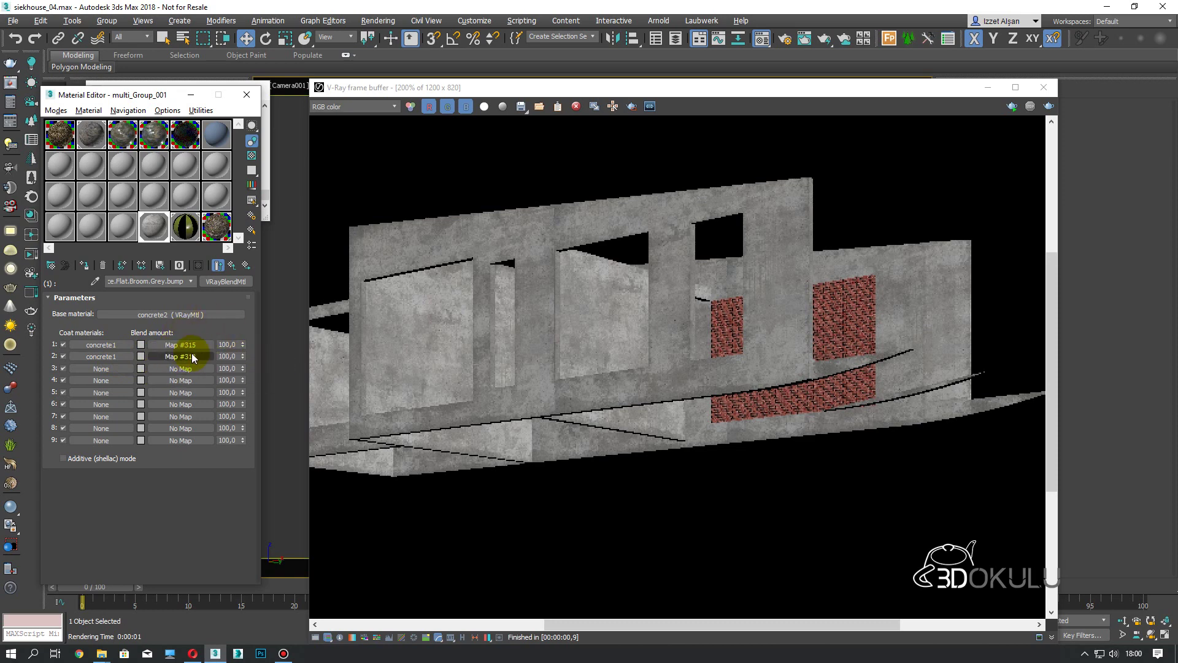
{"action": "left_click", "coordinate": [233, 266]}
{"action": "left_click", "coordinate": [1049, 106]}
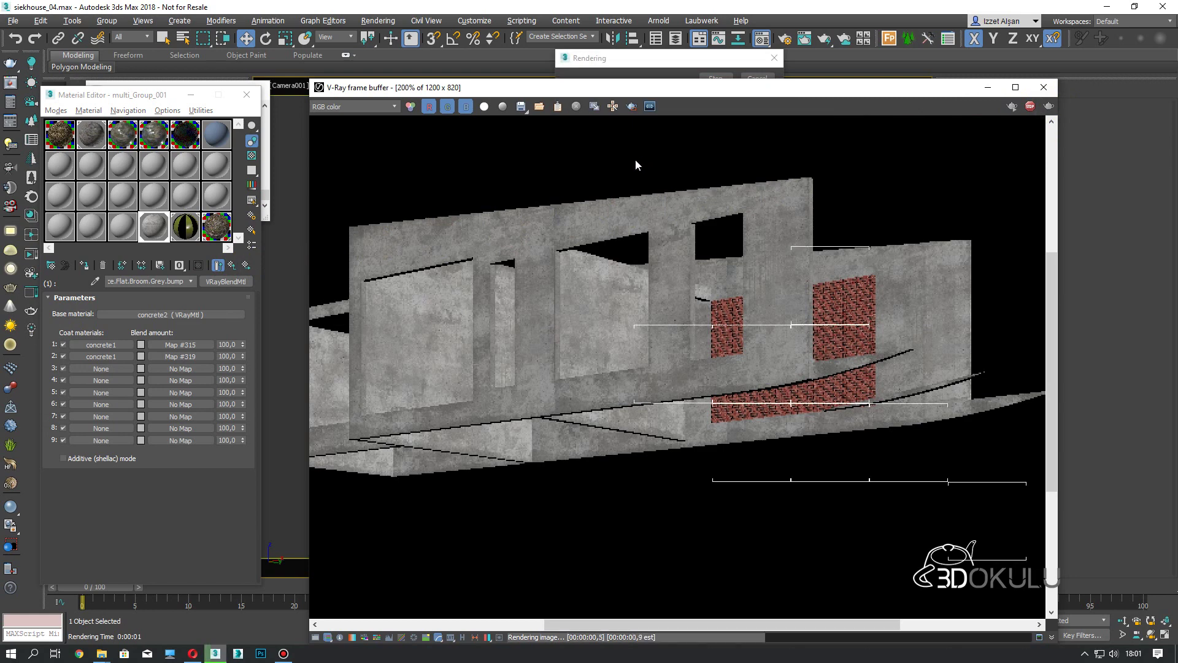
{"action": "left_click", "coordinate": [193, 357]}
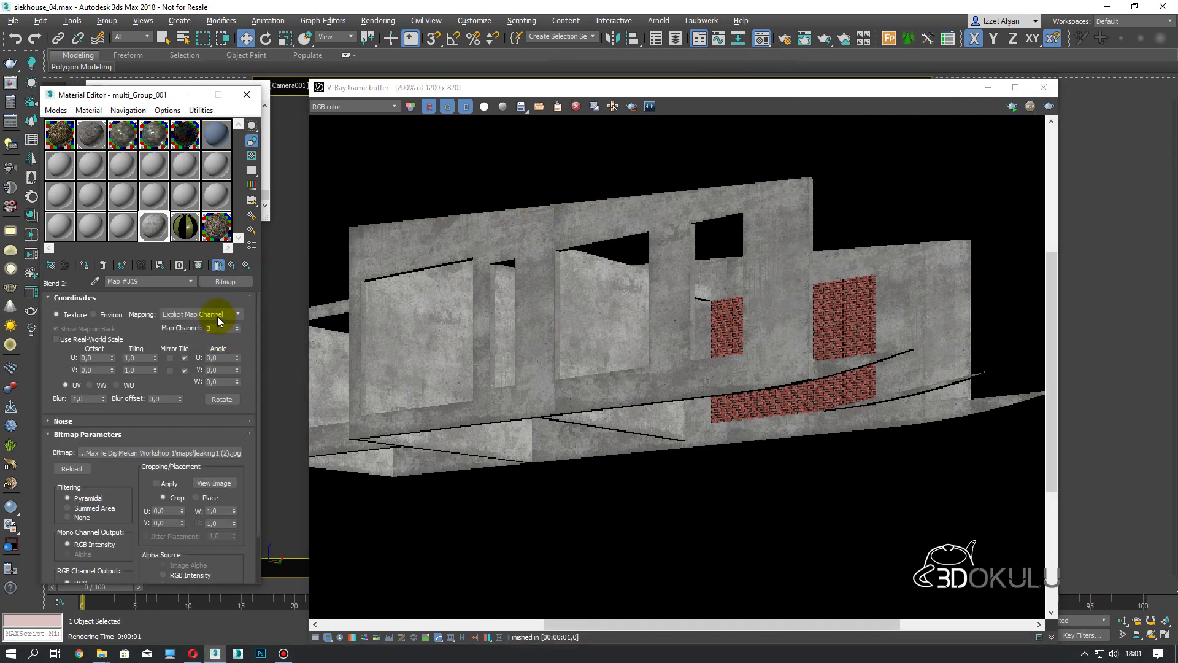
{"action": "left_click_drag", "start_coordinate": [589, 89], "coordinate": [591, 194]}
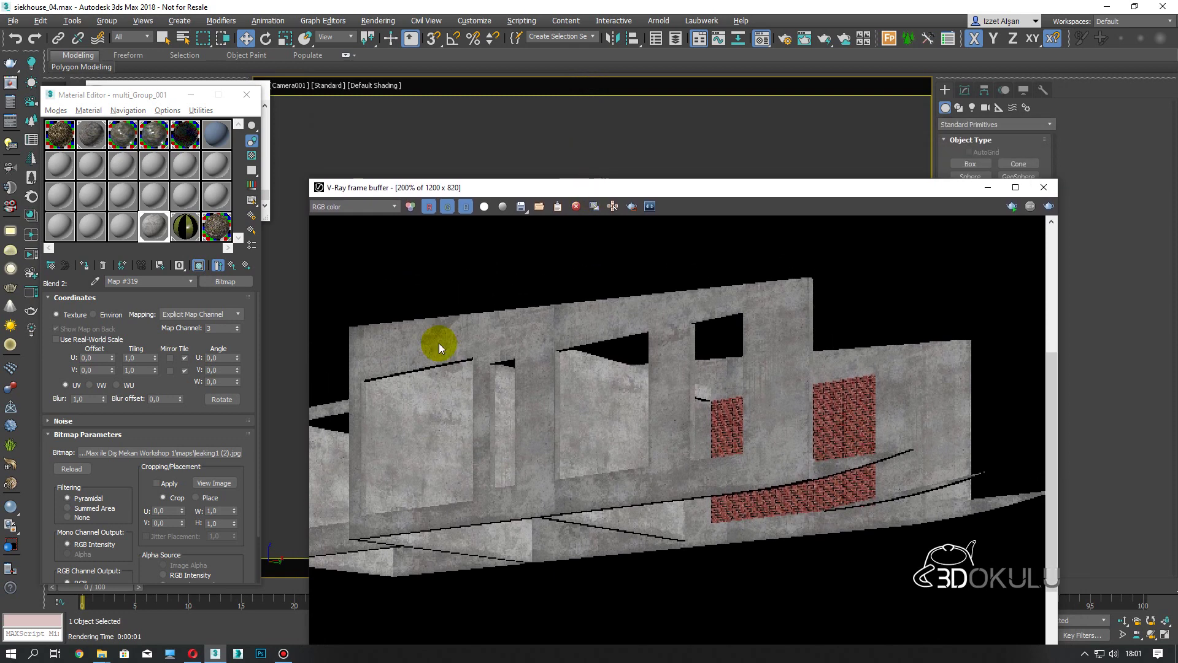
Return to the blend material's coat list and re-render the walls
{"action": "left_click", "coordinate": [238, 271]}
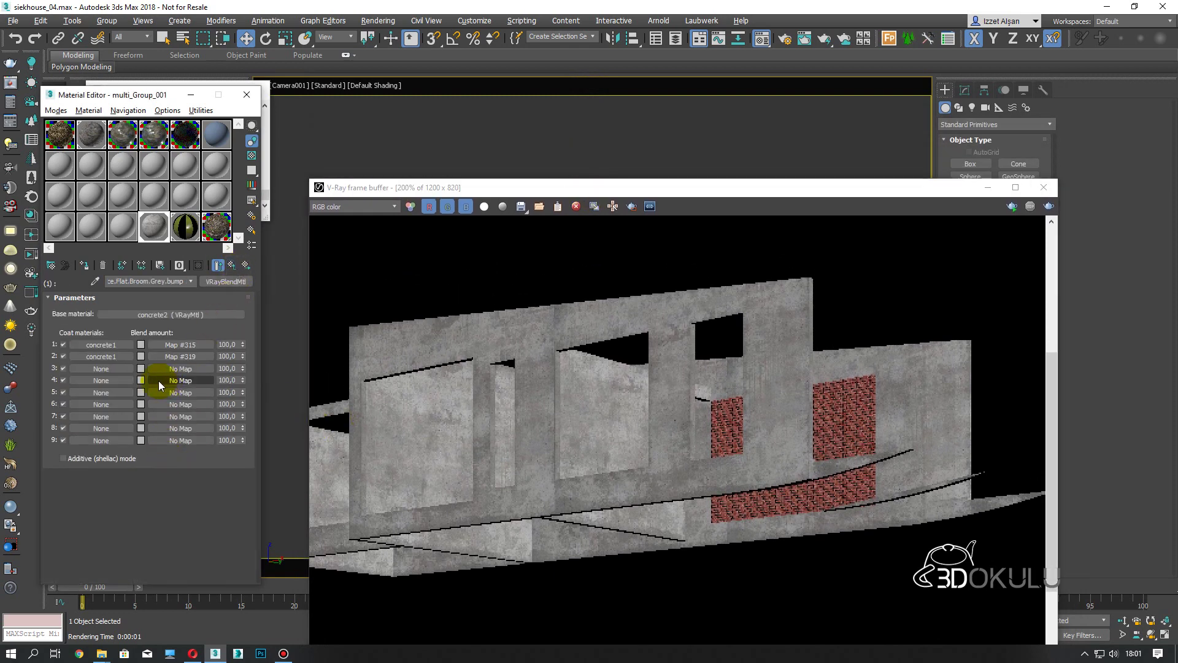
{"action": "left_click", "coordinate": [1048, 206]}
{"action": "left_click", "coordinate": [737, 298]}
{"action": "left_click", "coordinate": [152, 348]}
Load concrete_bare_07_diffuse as coat 2's concrete1 diffuse texture and re-render
{"action": "left_click", "coordinate": [101, 356]}
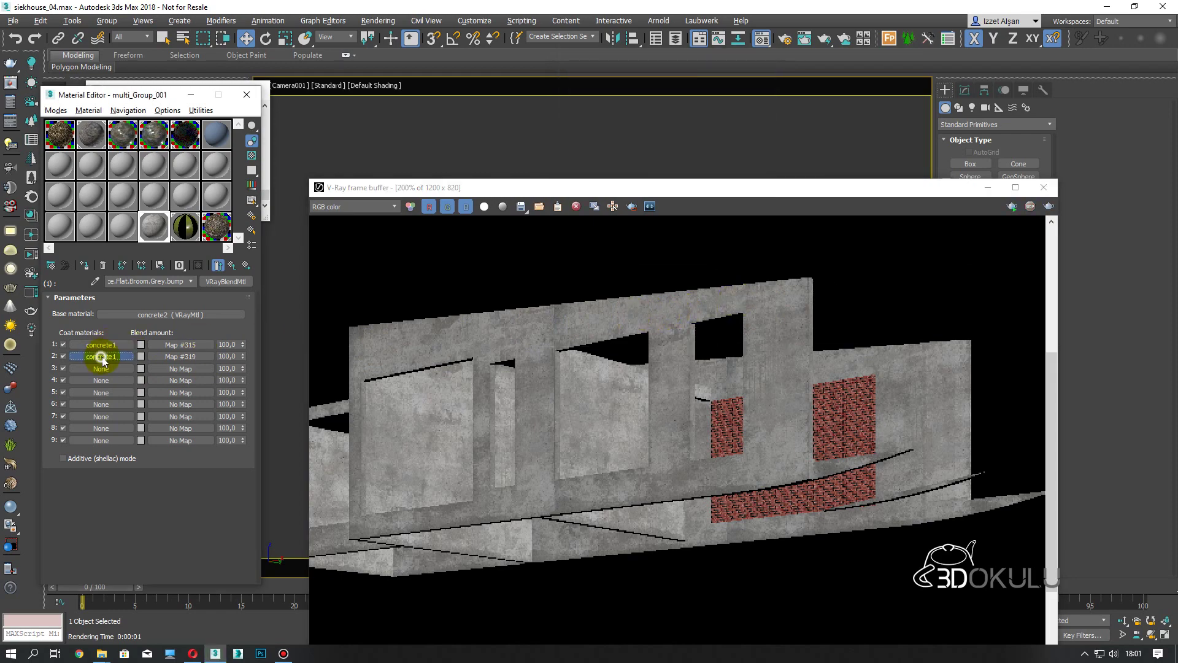
{"action": "left_click", "coordinate": [137, 311]}
{"action": "left_click", "coordinate": [178, 452]}
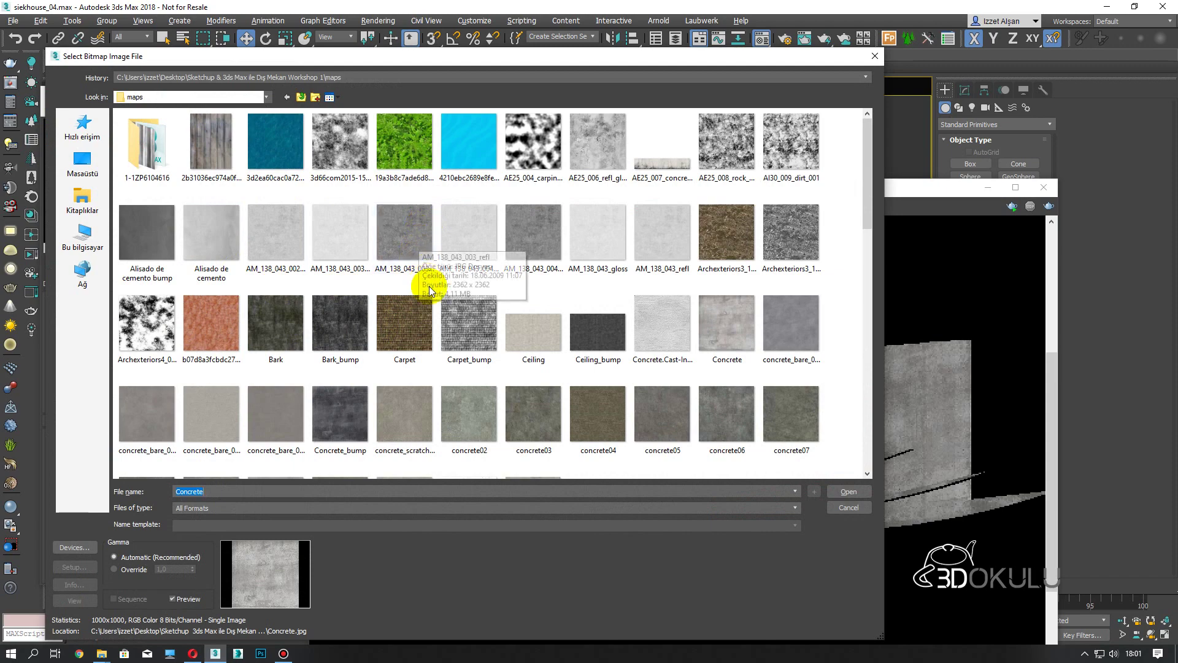
{"action": "double_click", "coordinate": [273, 408]}
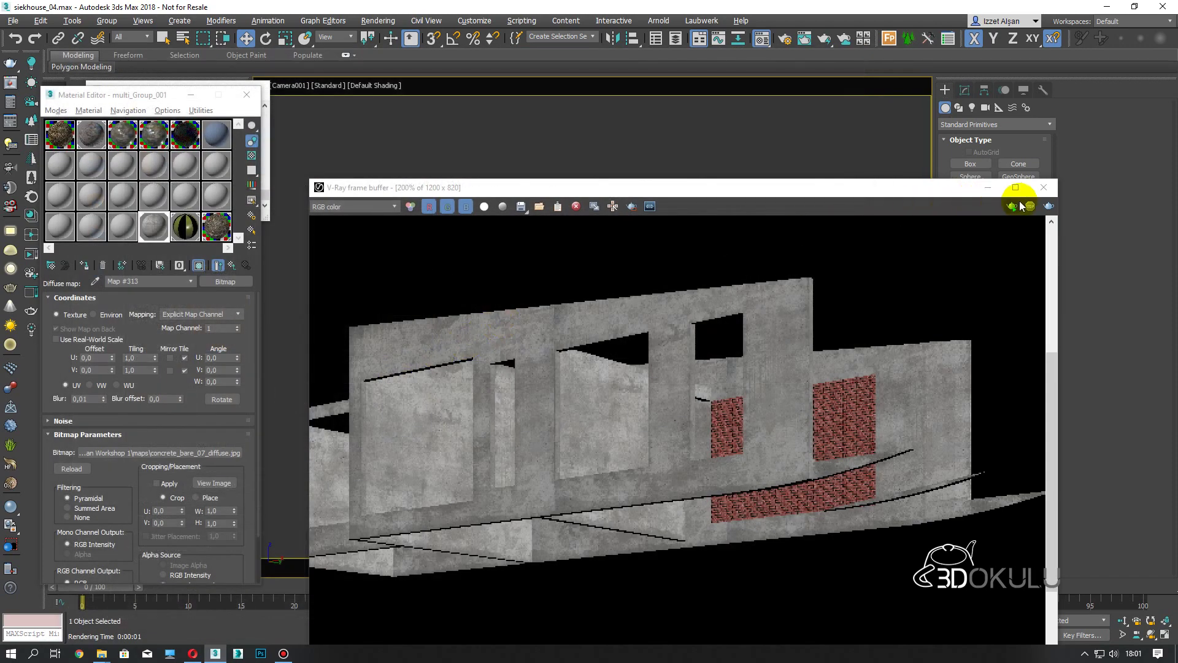
{"action": "left_click", "coordinate": [1049, 207]}
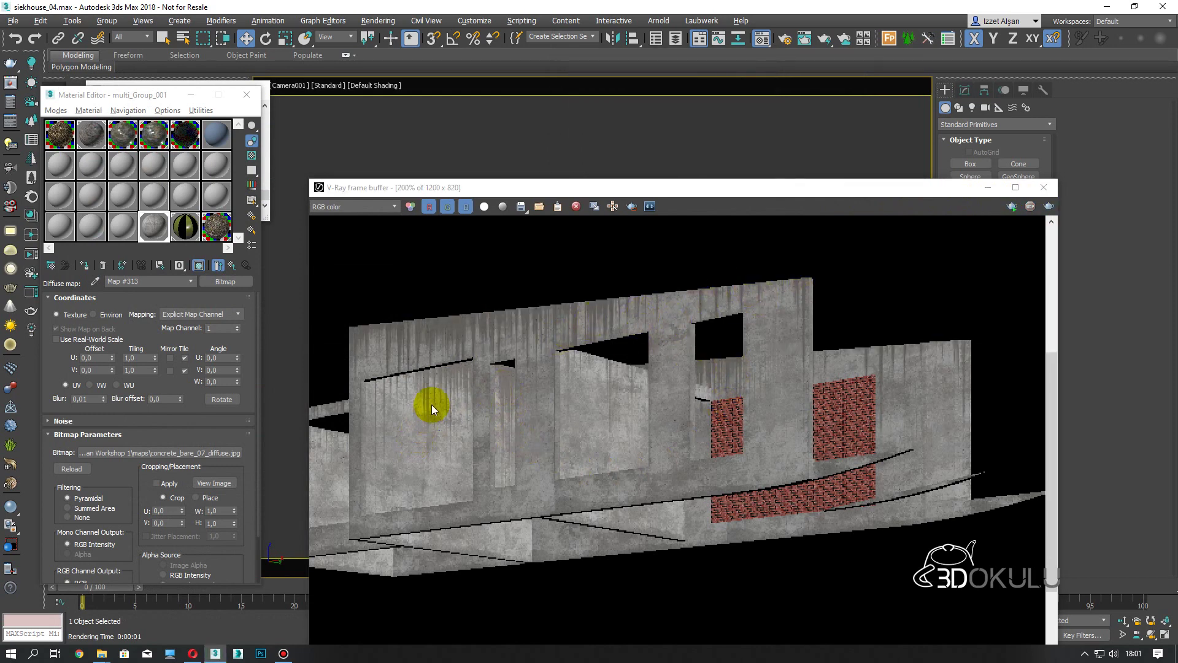
Unhide all hidden scene objects and start a full scene render
{"action": "right_click", "coordinate": [653, 262]}
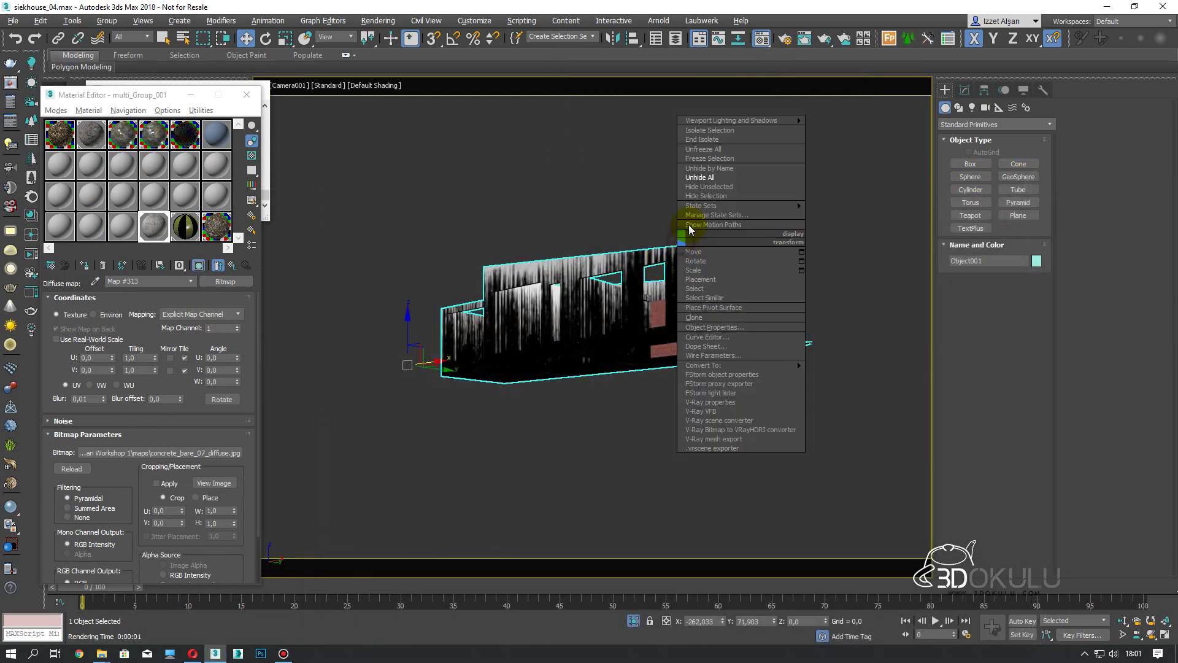
{"action": "left_click", "coordinate": [725, 171]}
{"action": "left_click", "coordinate": [840, 48]}
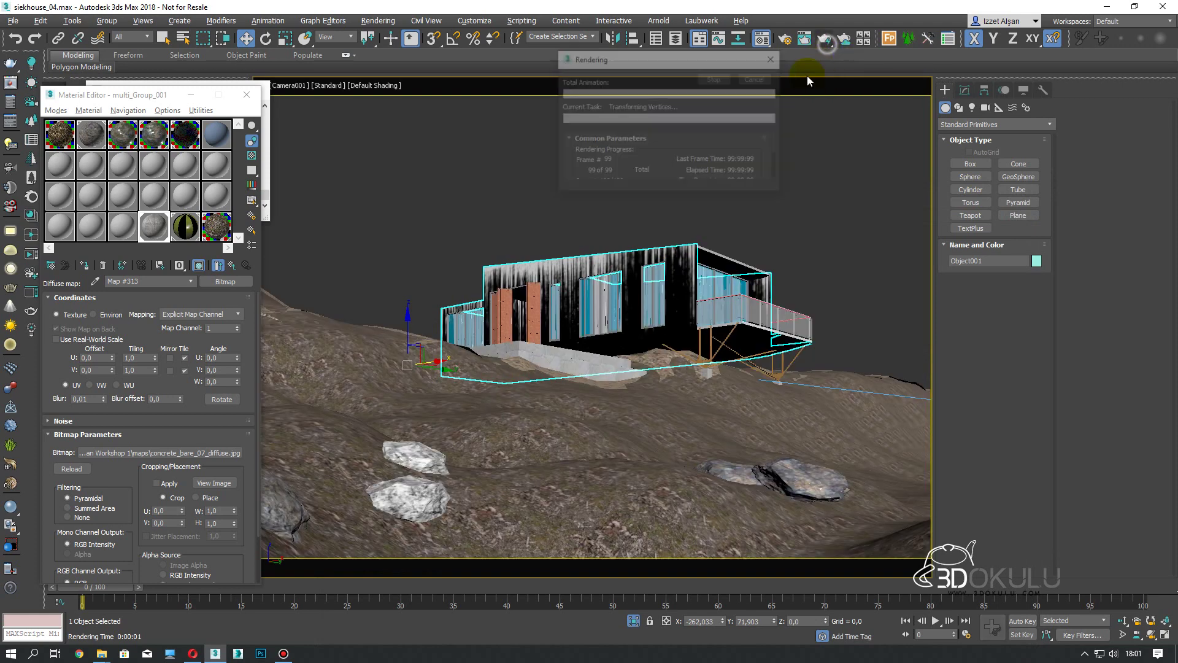
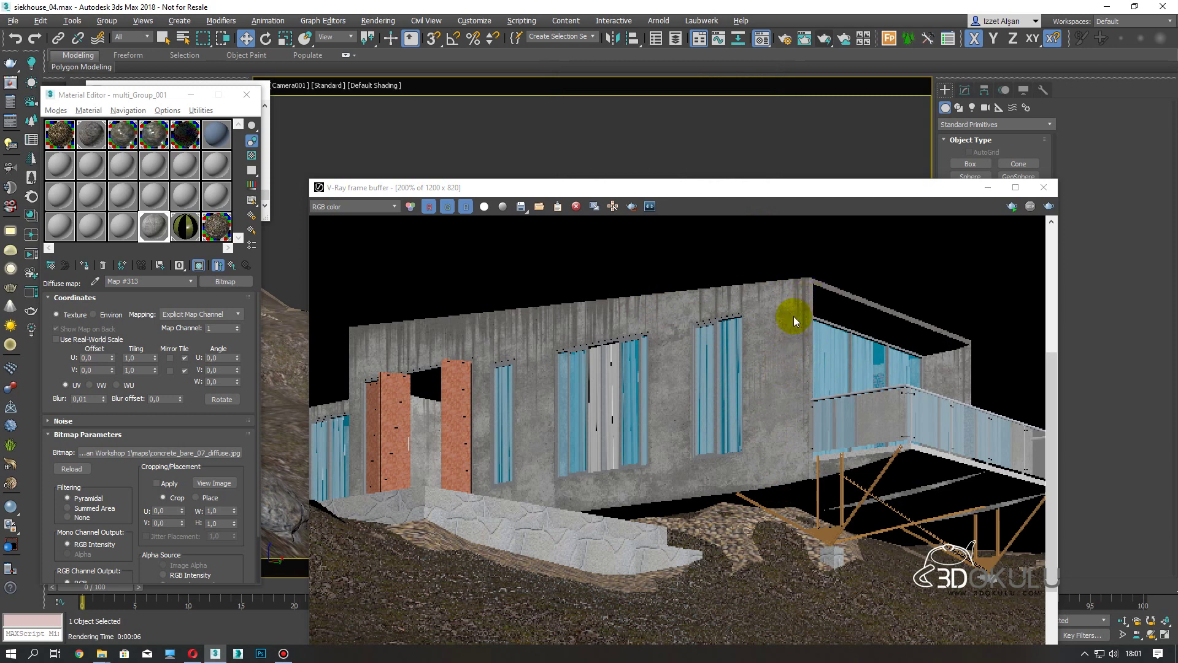
Zoom the V-Ray frame buffer out to 100%, move it aside and close it
{"action": "scroll", "coordinate": [792, 317], "scroll_direction": "down", "scroll_amount": 1}
{"action": "left_click_drag", "start_coordinate": [801, 193], "coordinate": [735, 124]}
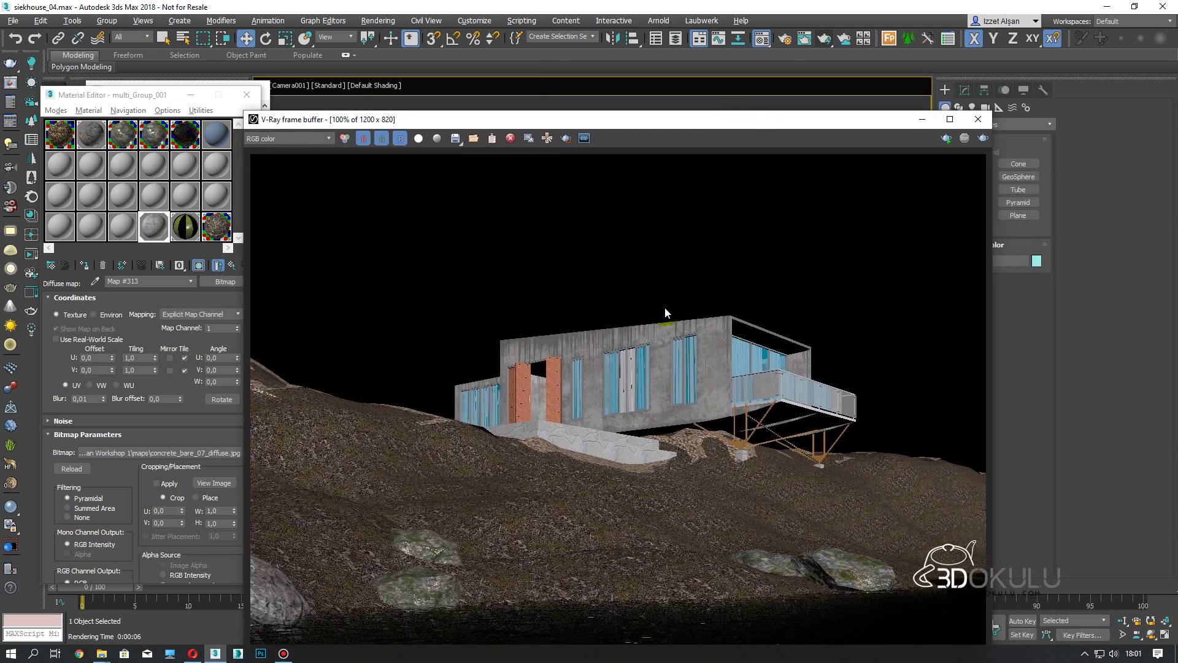
{"action": "left_click", "coordinate": [981, 116]}
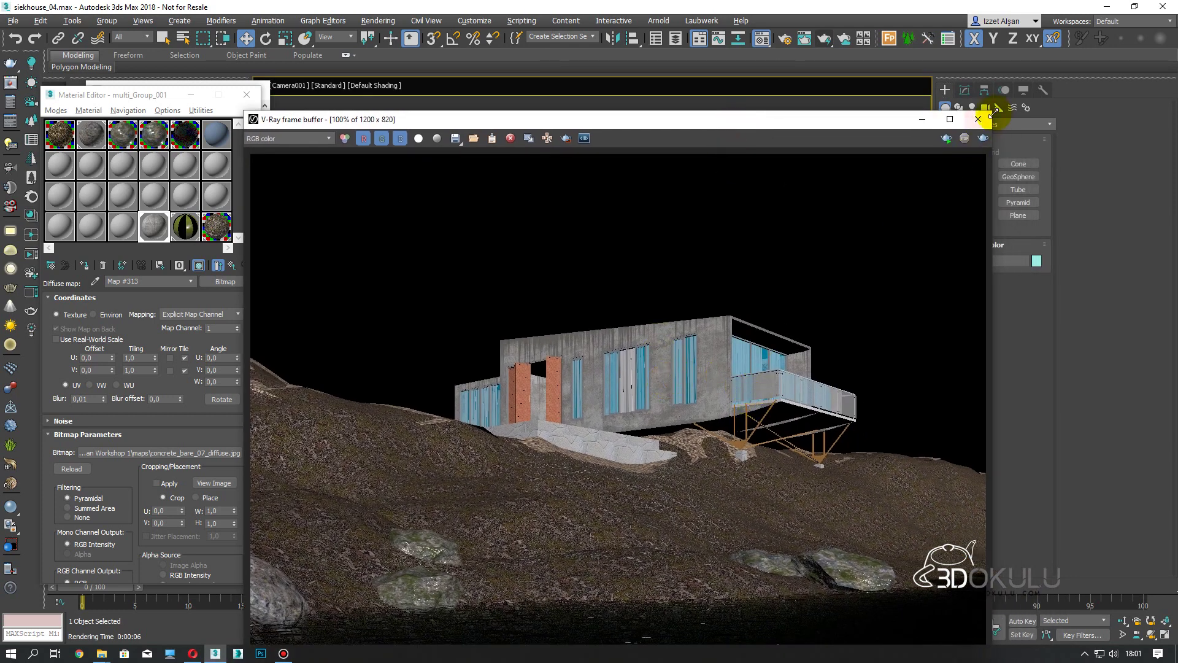
{"action": "left_click", "coordinate": [975, 121]}
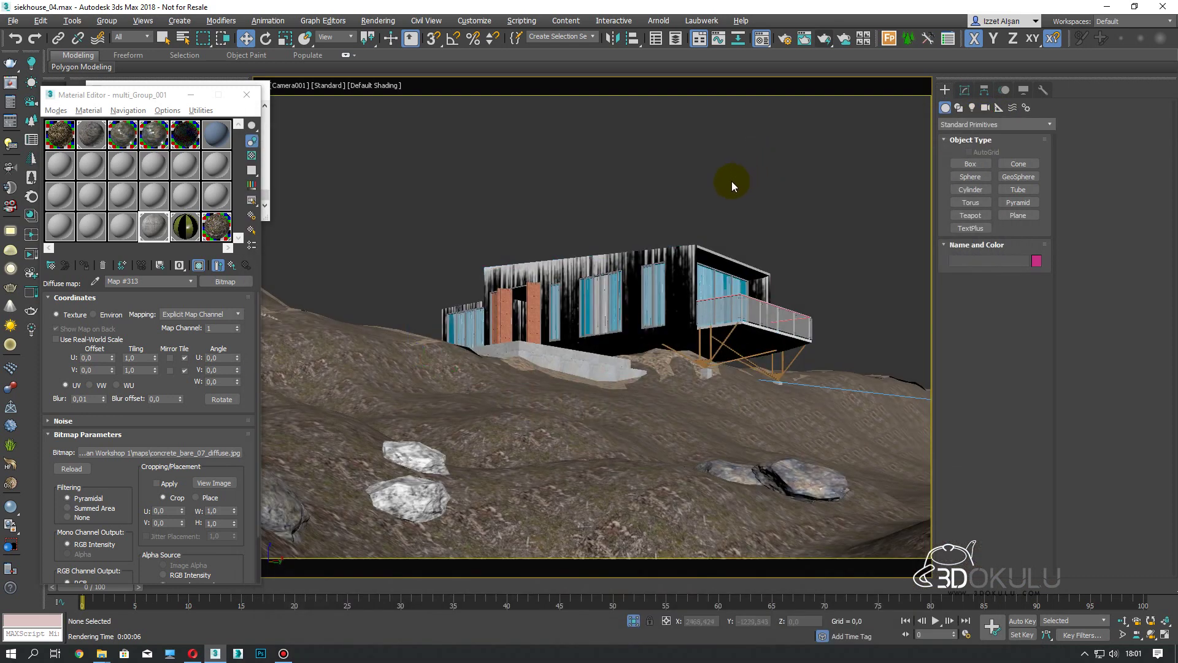
Switch to an orthographic view and orbit and zoom to the front of the house
{"action": "key", "text": "p"}
{"action": "middle_click_drag", "start_coordinate": [706, 335], "coordinate": [723, 410], "text": "alt"}
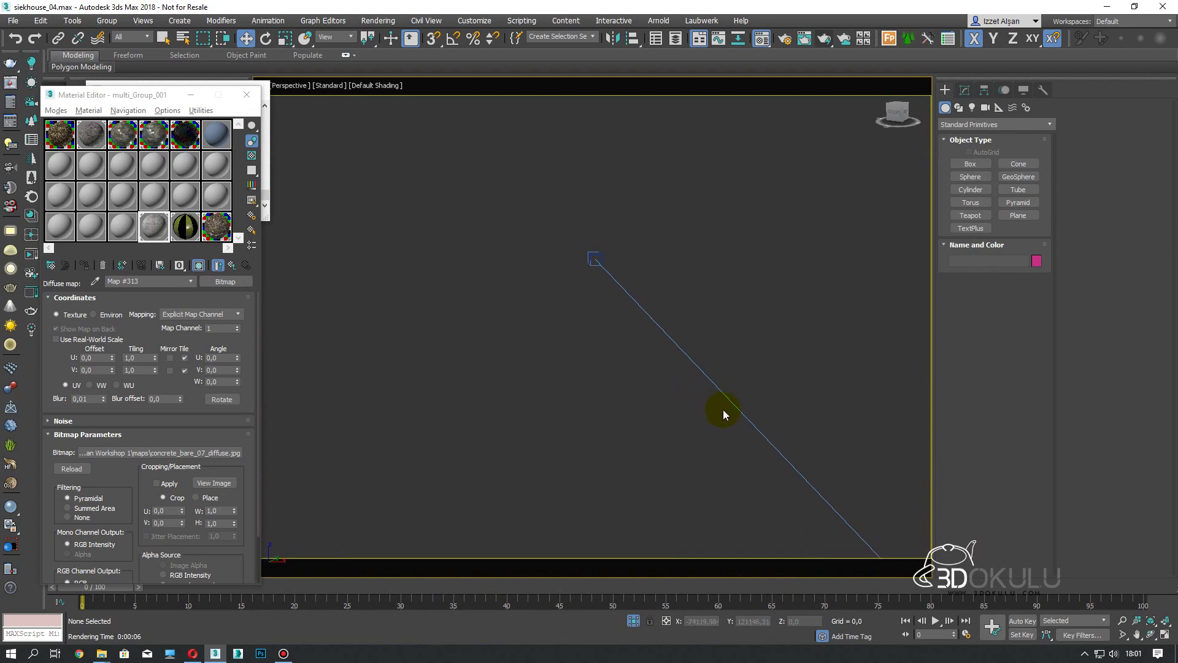
{"action": "key", "text": "u"}
{"action": "mouse_move", "coordinate": [663, 353]}
{"action": "middle_mouse_down", "text": "alt"}
{"action": "mouse_move", "coordinate": [783, 454]}
{"action": "mouse_move", "coordinate": [562, 307]}
{"action": "middle_mouse_up", "text": "alt"}
{"action": "scroll", "coordinate": [604, 350], "scroll_direction": "up", "scroll_amount": 3}
{"action": "scroll", "coordinate": [552, 344], "scroll_direction": "up", "scroll_amount": 4}
{"action": "scroll", "coordinate": [572, 242], "scroll_direction": "up", "scroll_amount": 3}
{"action": "mouse_move", "coordinate": [571, 243]}
{"action": "middle_mouse_down", "text": "alt"}
{"action": "mouse_move", "coordinate": [429, 231]}
{"action": "mouse_move", "coordinate": [334, 245]}
{"action": "middle_mouse_up", "text": "alt"}
{"action": "scroll", "coordinate": [676, 219], "scroll_direction": "up", "scroll_amount": 3}
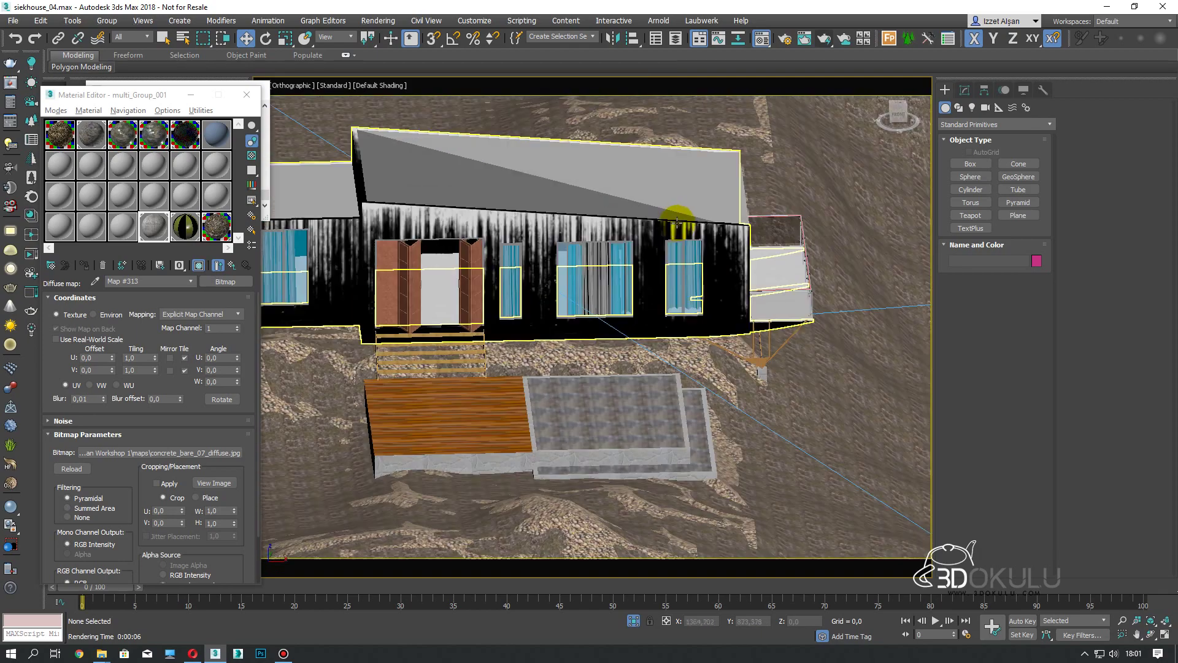
{"action": "middle_click_drag", "start_coordinate": [675, 219], "coordinate": [649, 227], "text": "alt"}
{"action": "scroll", "coordinate": [649, 227], "scroll_direction": "up", "scroll_amount": 2}
{"action": "scroll", "coordinate": [623, 237], "scroll_direction": "up", "scroll_amount": 2}
Select the roof group and isolate it, hiding everything else
{"action": "left_click", "coordinate": [490, 295]}
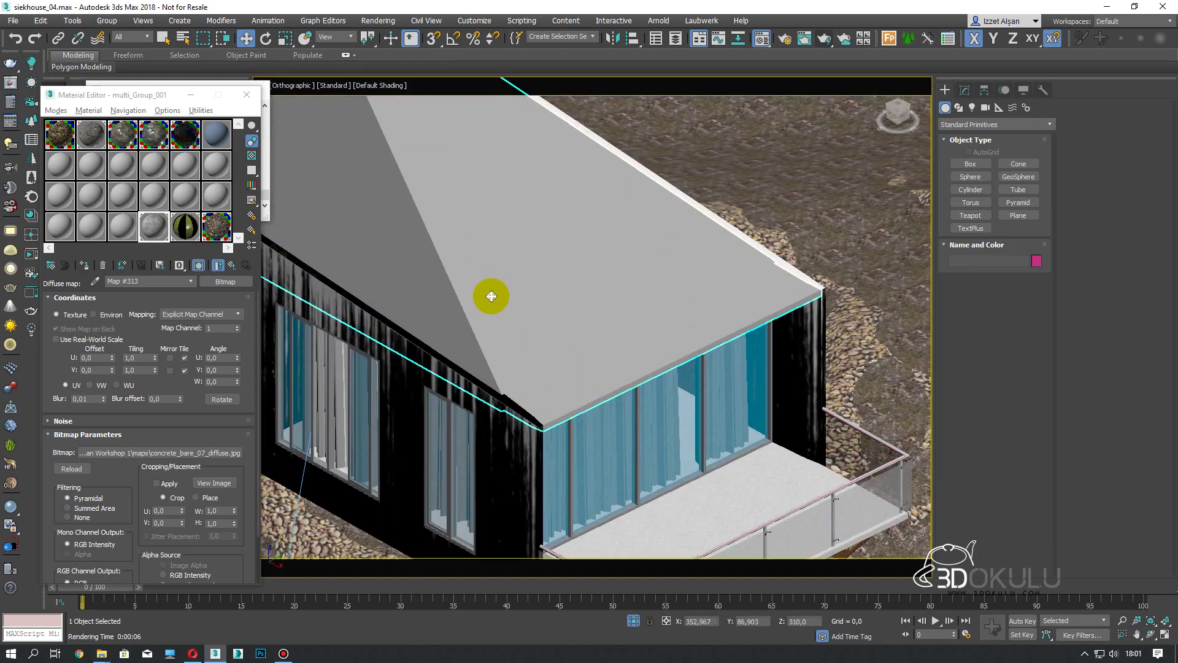
{"action": "scroll", "coordinate": [437, 291], "scroll_direction": "down", "scroll_amount": 3}
{"action": "key", "text": "alt+q"}
{"action": "mouse_move", "coordinate": [428, 271]}
{"action": "middle_mouse_down", "text": "alt"}
{"action": "mouse_move", "coordinate": [560, 256]}
{"action": "mouse_move", "coordinate": [578, 275]}
{"action": "mouse_move", "coordinate": [547, 268]}
{"action": "middle_mouse_up", "text": "alt"}
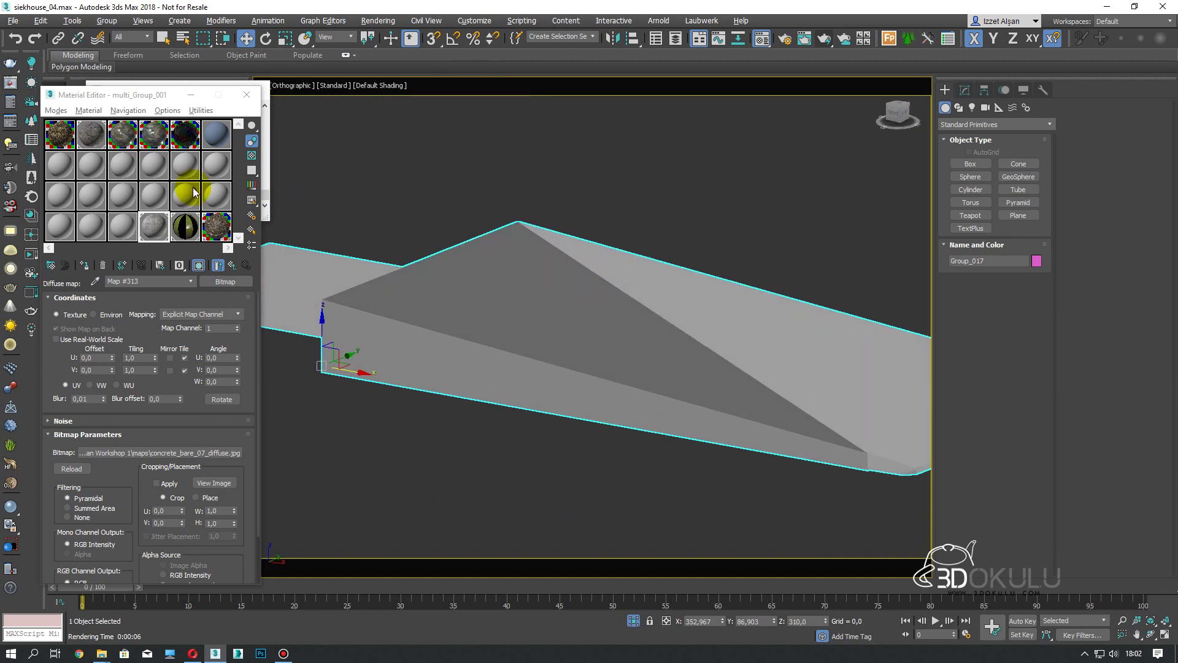
Drag the grey vray_16 material from the Material Editor onto the roof
{"action": "left_click", "coordinate": [153, 195]}
{"action": "left_click_drag", "start_coordinate": [507, 313], "coordinate": [505, 309]}
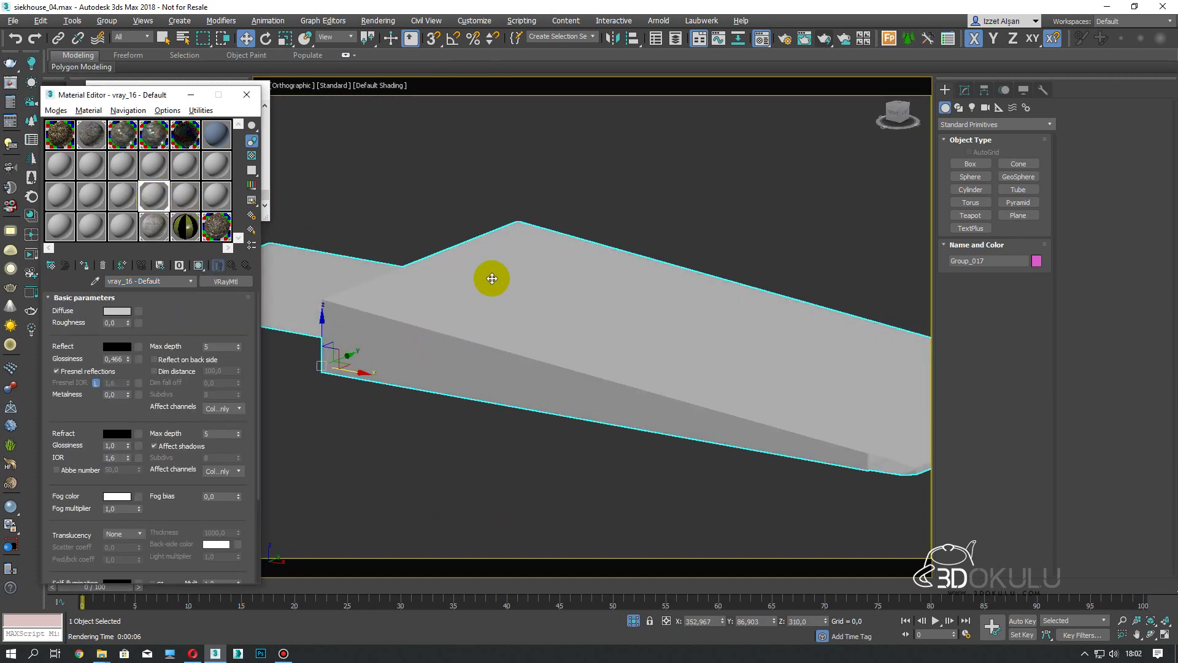
{"action": "mouse_move", "coordinate": [421, 263]}
{"action": "middle_mouse_down", "text": "alt"}
{"action": "mouse_move", "coordinate": [555, 271]}
{"action": "mouse_move", "coordinate": [540, 276]}
{"action": "middle_mouse_up", "text": "alt"}
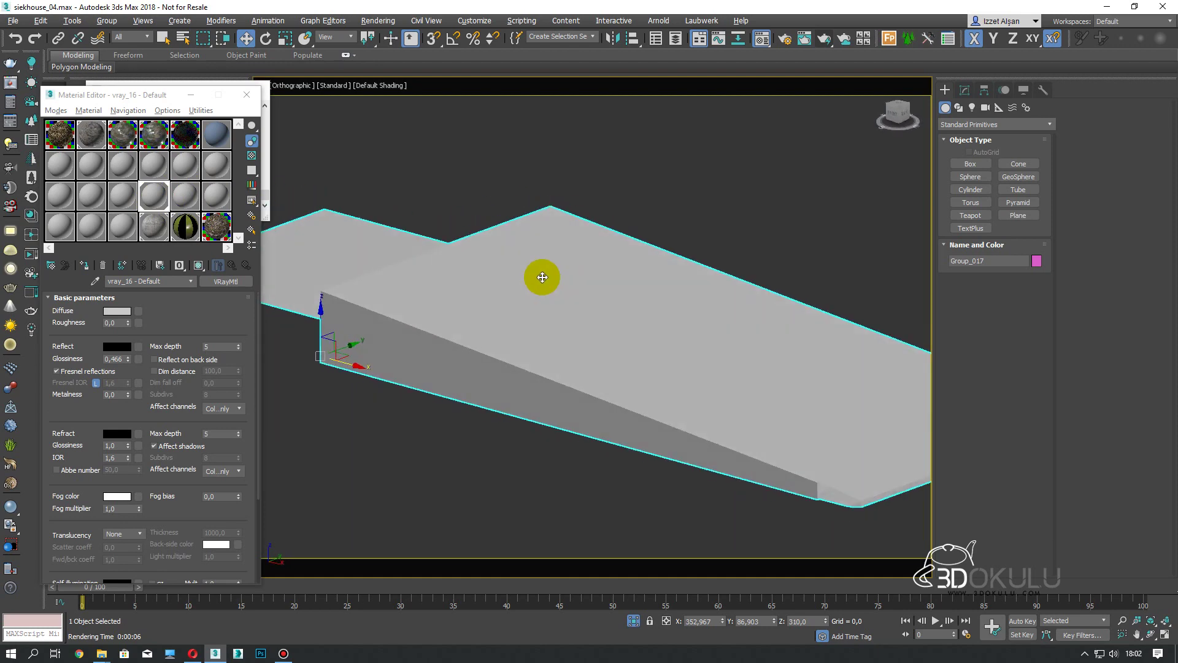
{"action": "left_click_drag", "start_coordinate": [209, 245], "coordinate": [501, 298]}
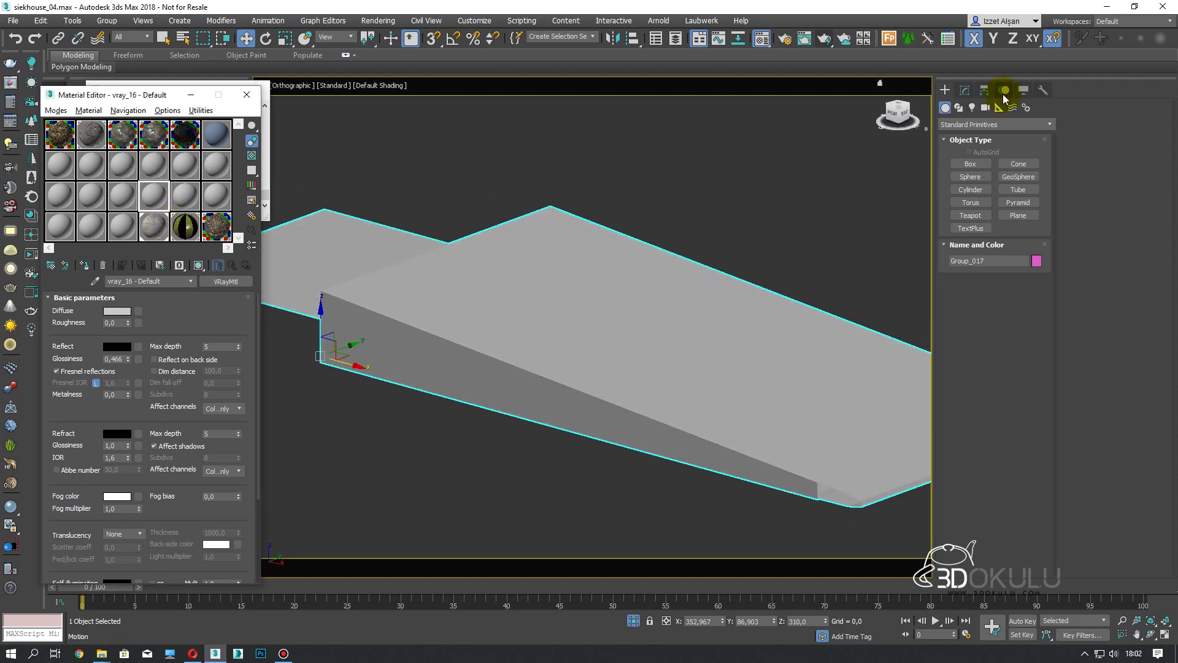
Unhide all objects and select the house walls
{"action": "right_click", "coordinate": [691, 276]}
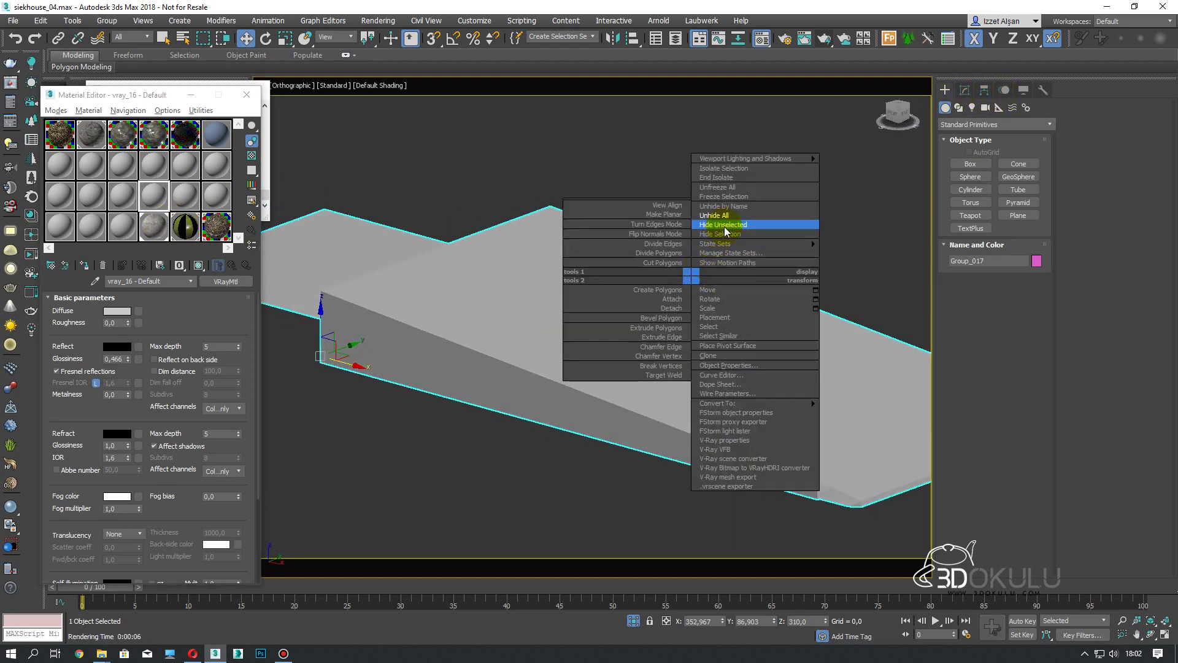
{"action": "left_click", "coordinate": [729, 216]}
{"action": "left_click", "coordinate": [750, 282]}
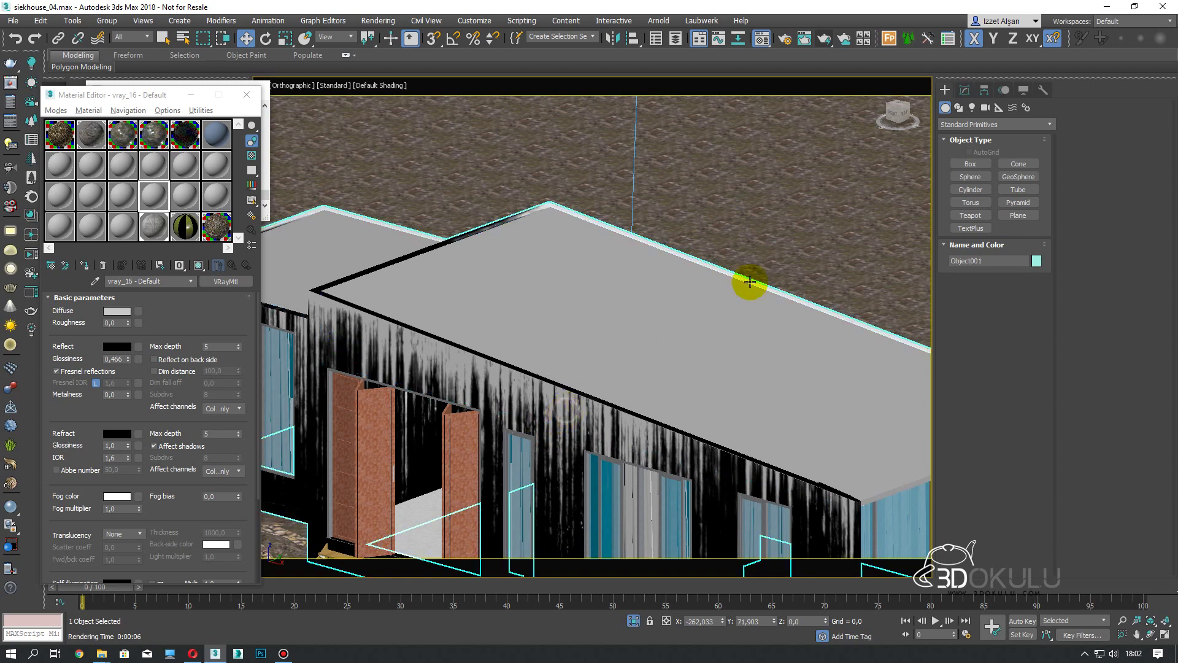
Select roof group Group_017 and make a production render of its concrete texture
{"action": "left_click", "coordinate": [964, 94]}
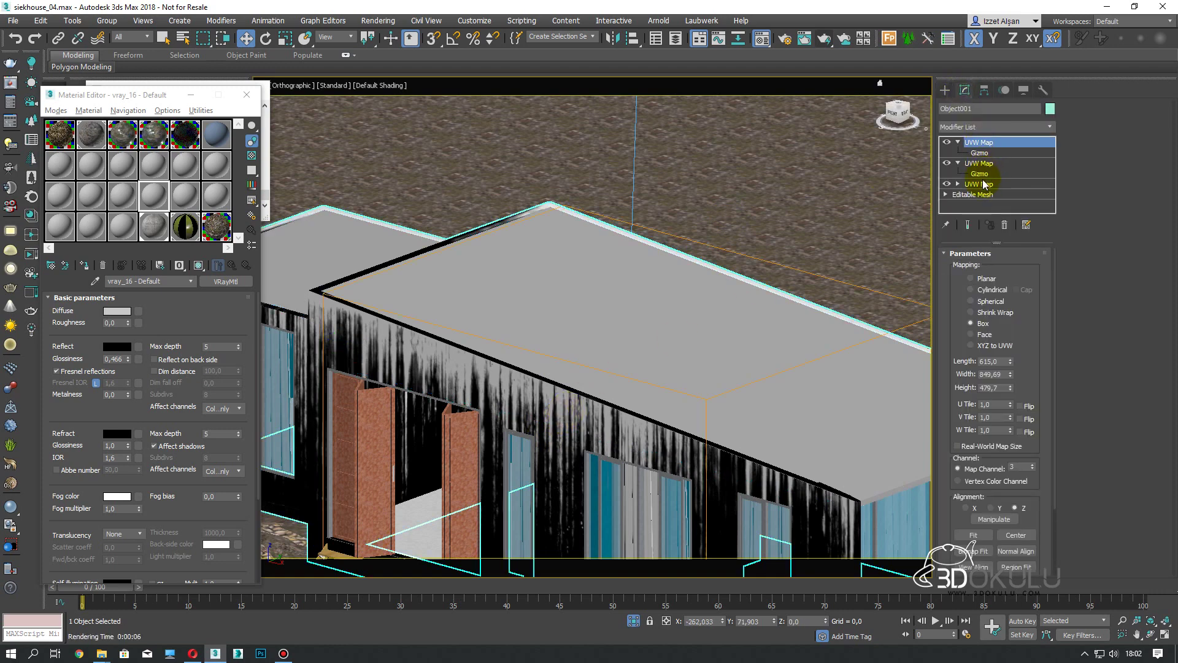
{"action": "left_click", "coordinate": [634, 264]}
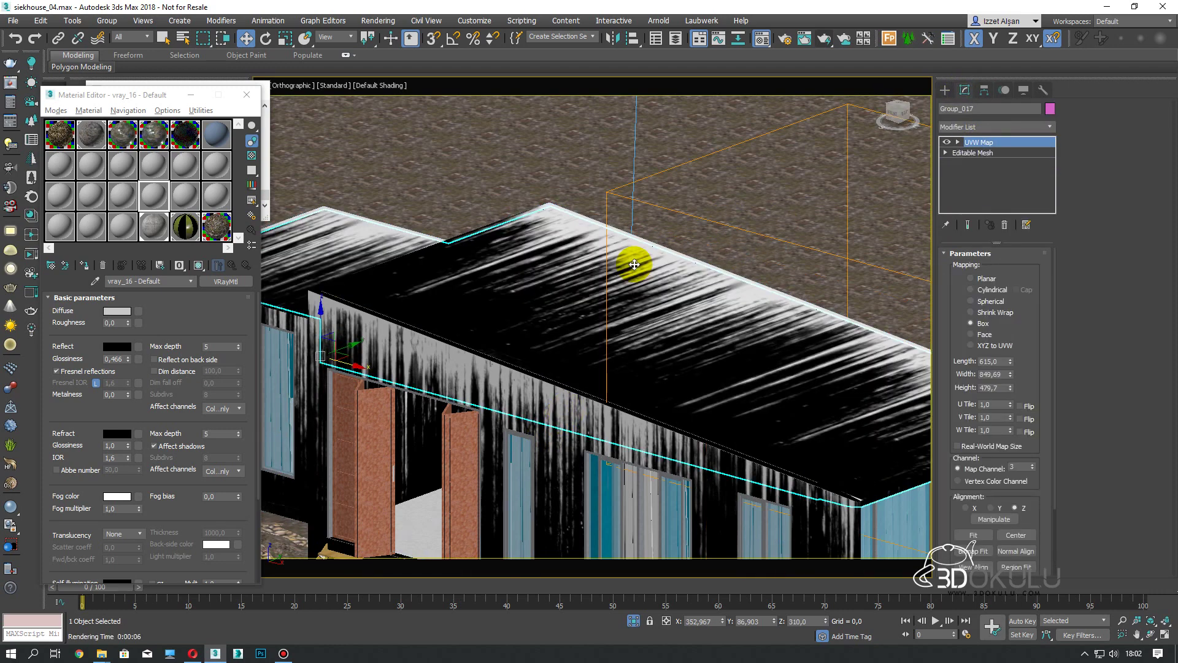
{"action": "left_click", "coordinate": [828, 40]}
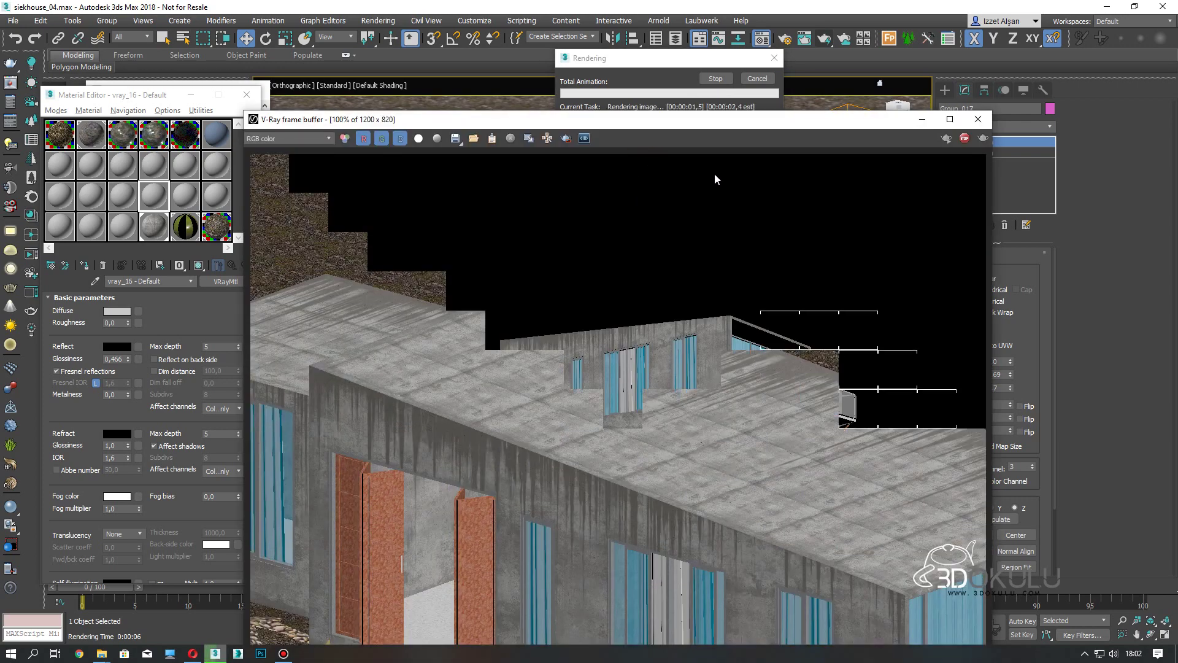
{"action": "left_click", "coordinate": [976, 121]}
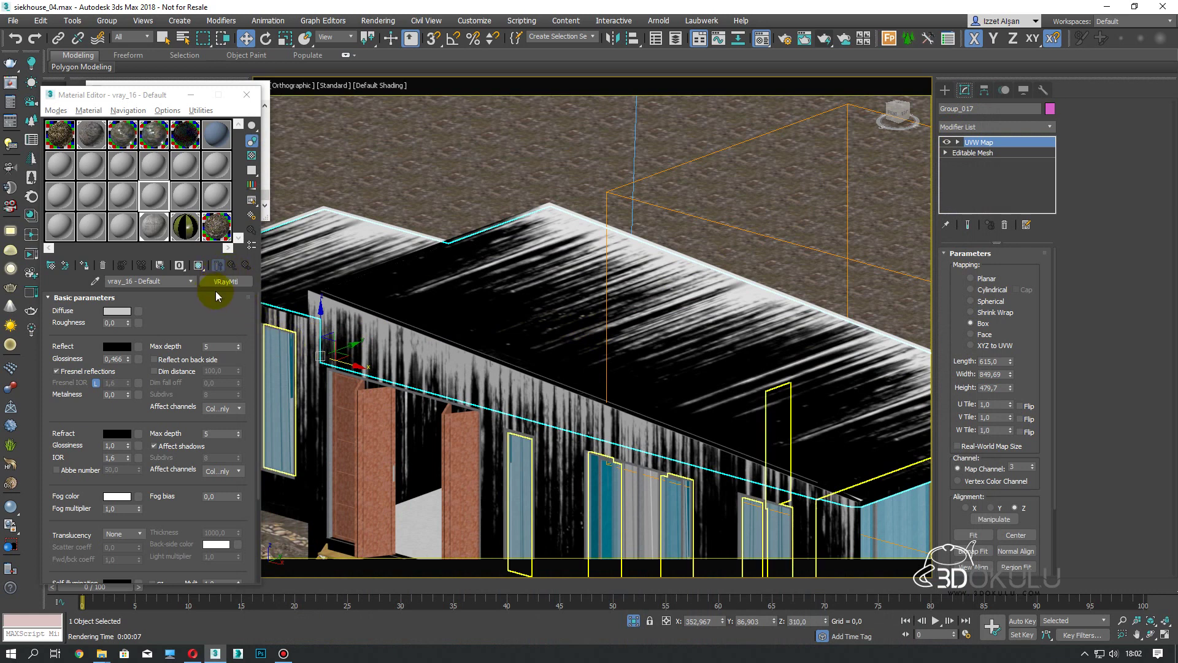
Copy multi_Group_001 to a new slot, assign it to the roof, and delete sub-material 2
{"action": "left_click", "coordinate": [149, 238]}
{"action": "left_click_drag", "start_coordinate": [146, 224], "coordinate": [122, 226]}
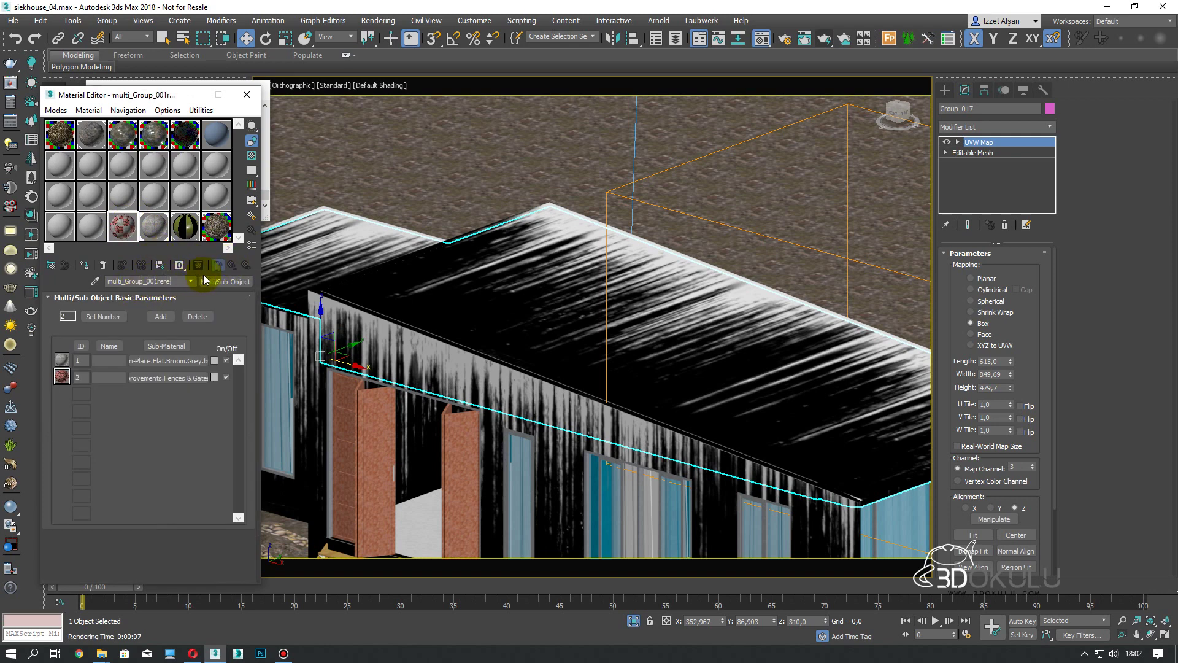
{"action": "left_click", "coordinate": [86, 265]}
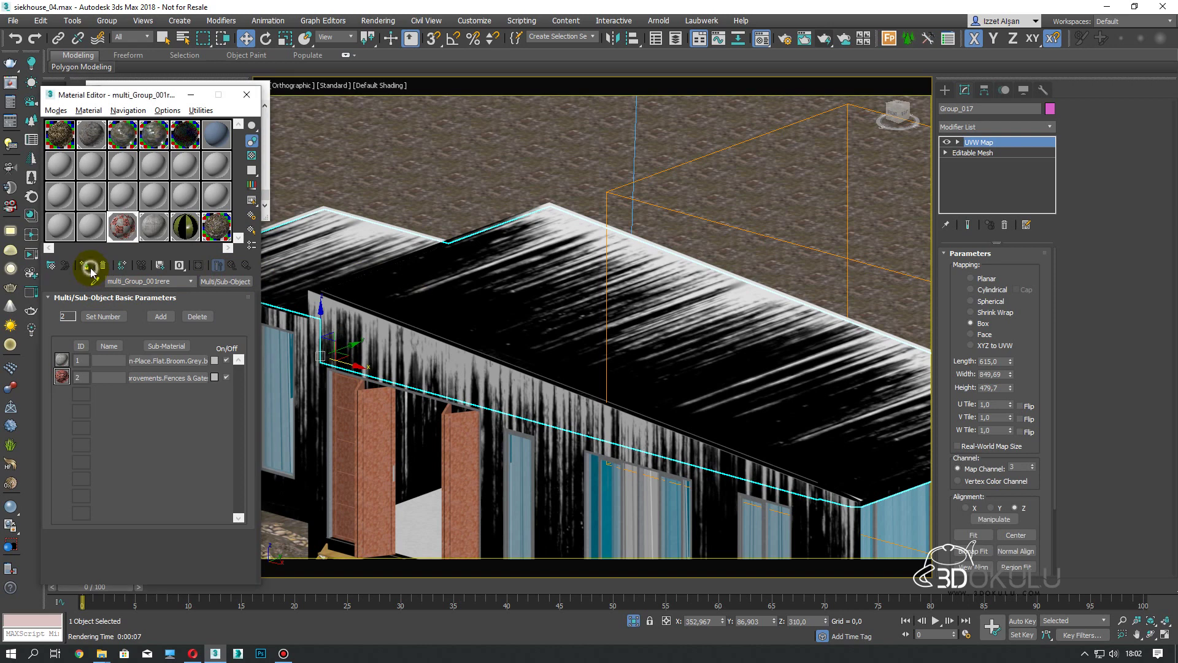
{"action": "right_click", "coordinate": [178, 378]}
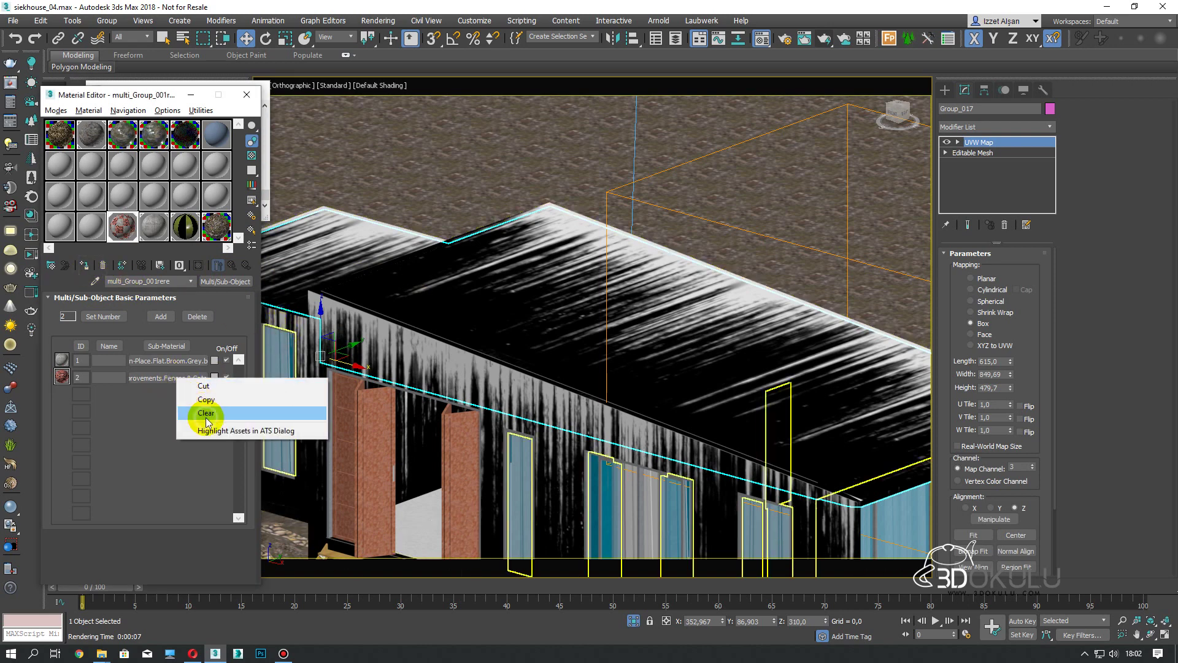
{"action": "left_click", "coordinate": [198, 317]}
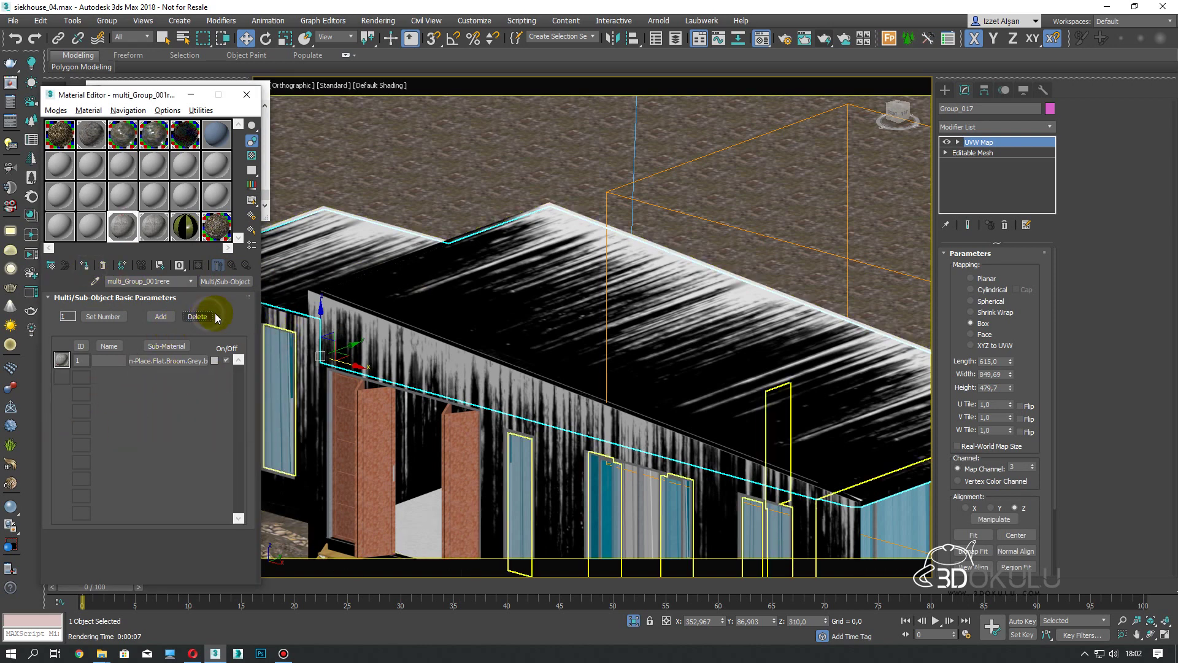
Clear the blend's second coat and its blend map, open dirt Map #315, and re-render
{"action": "left_click", "coordinate": [153, 361]}
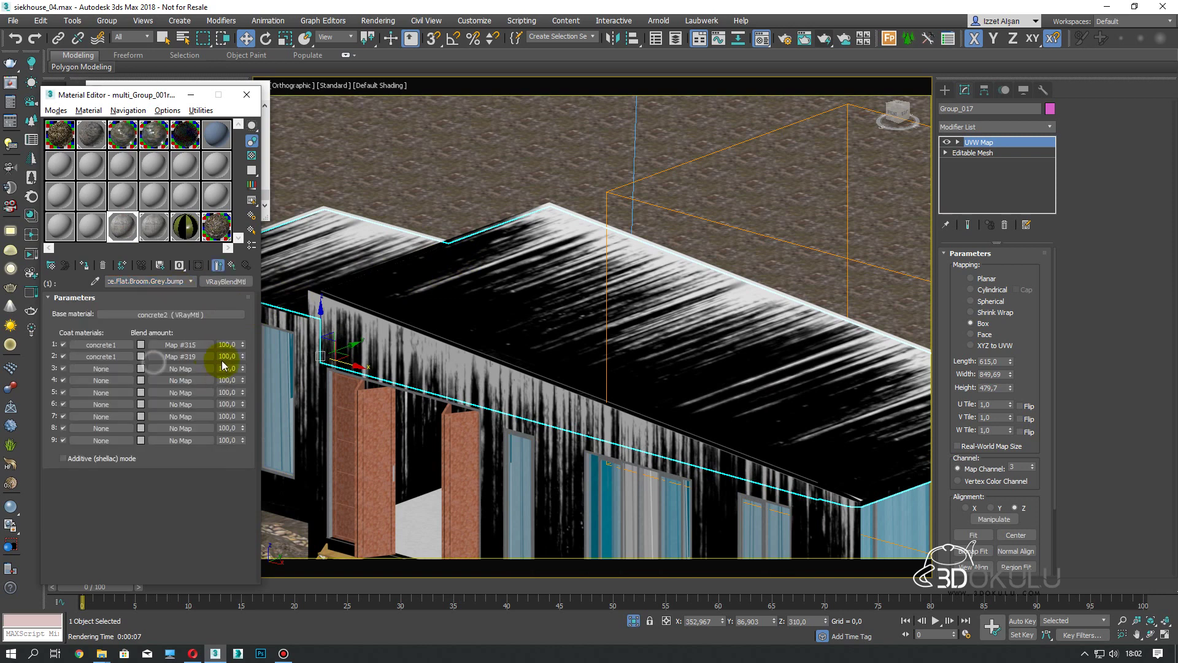
{"action": "right_click", "coordinate": [103, 357]}
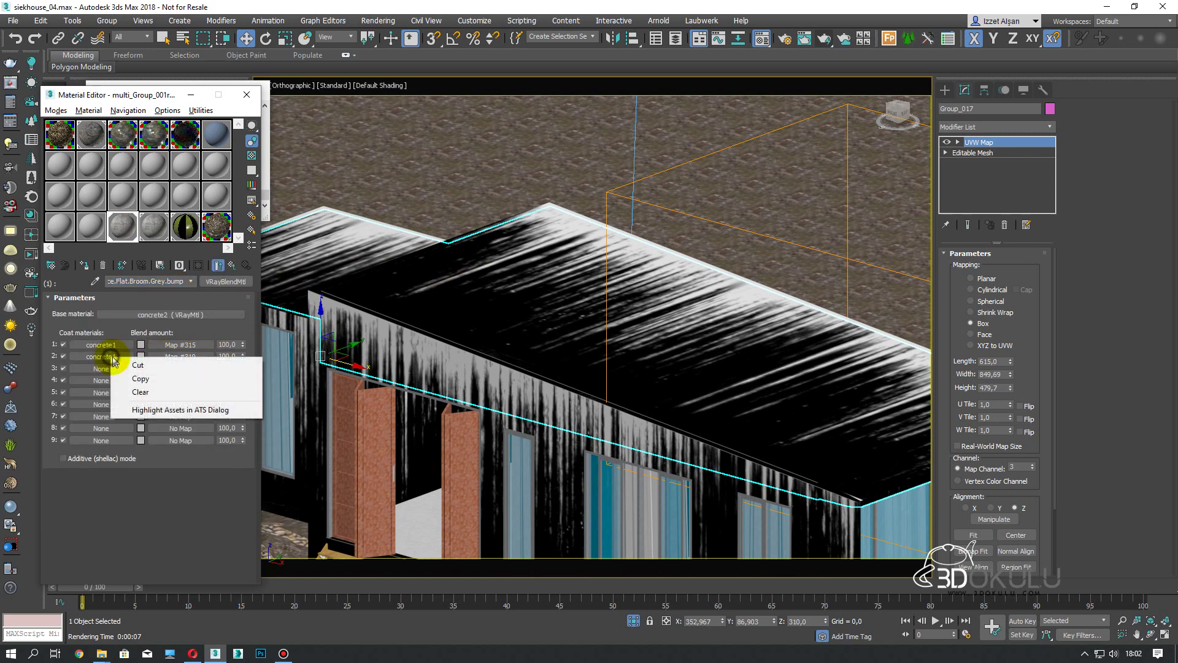
{"action": "left_click", "coordinate": [126, 390]}
{"action": "right_click", "coordinate": [161, 356]}
{"action": "left_click", "coordinate": [191, 418]}
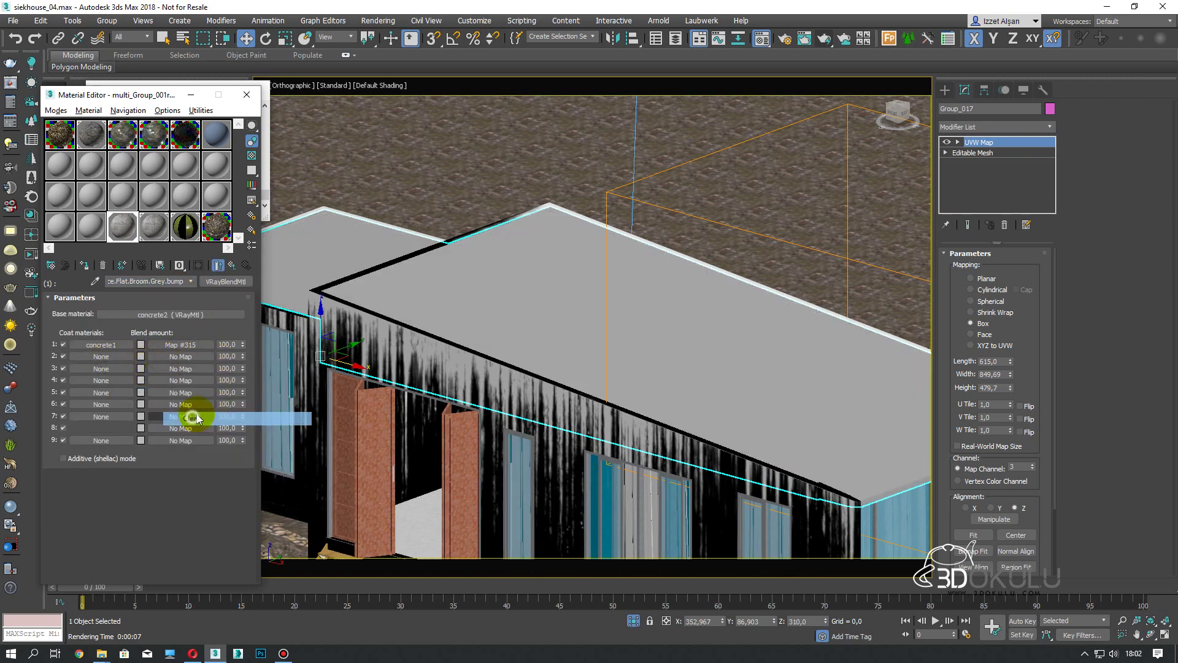
{"action": "left_click", "coordinate": [189, 347]}
{"action": "left_click", "coordinate": [418, 266]}
{"action": "left_click", "coordinate": [825, 38]}
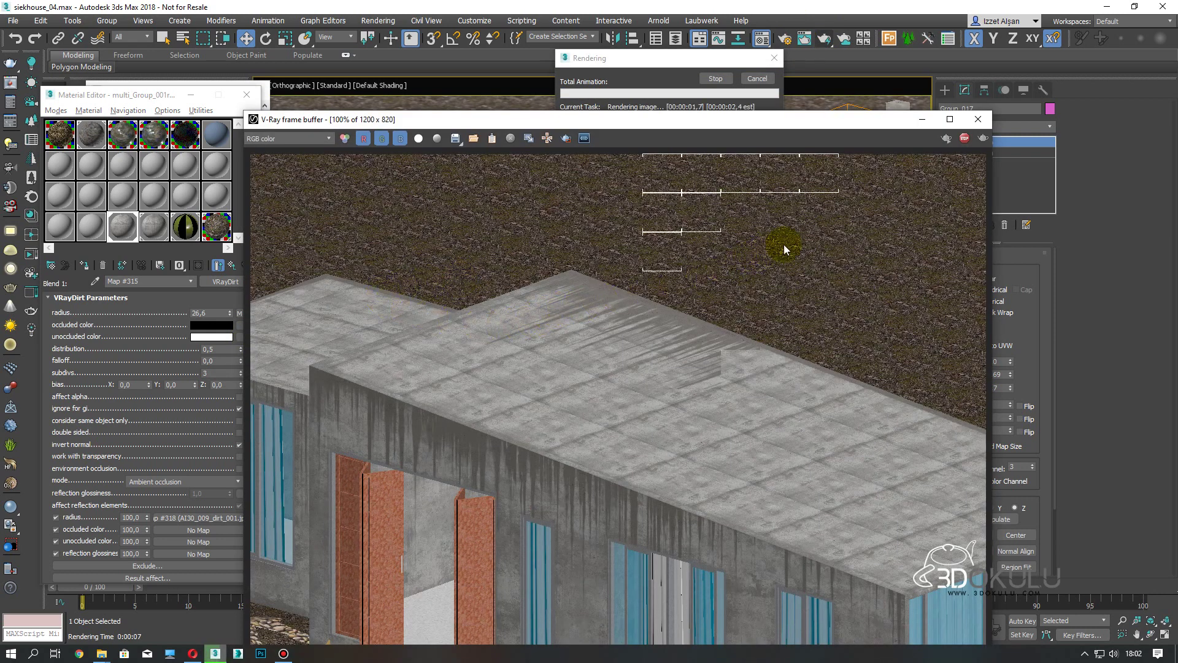
Close the render and compare the walls' UVW Map with the roof group
{"action": "left_click", "coordinate": [978, 119]}
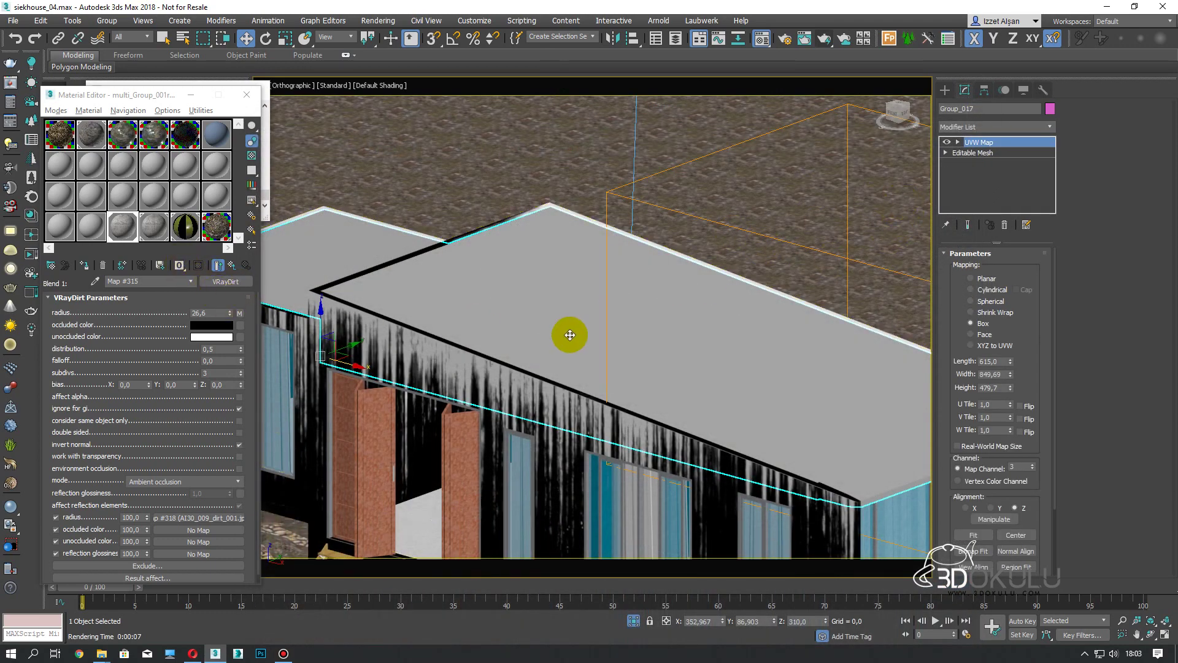
{"action": "left_click", "coordinate": [518, 400]}
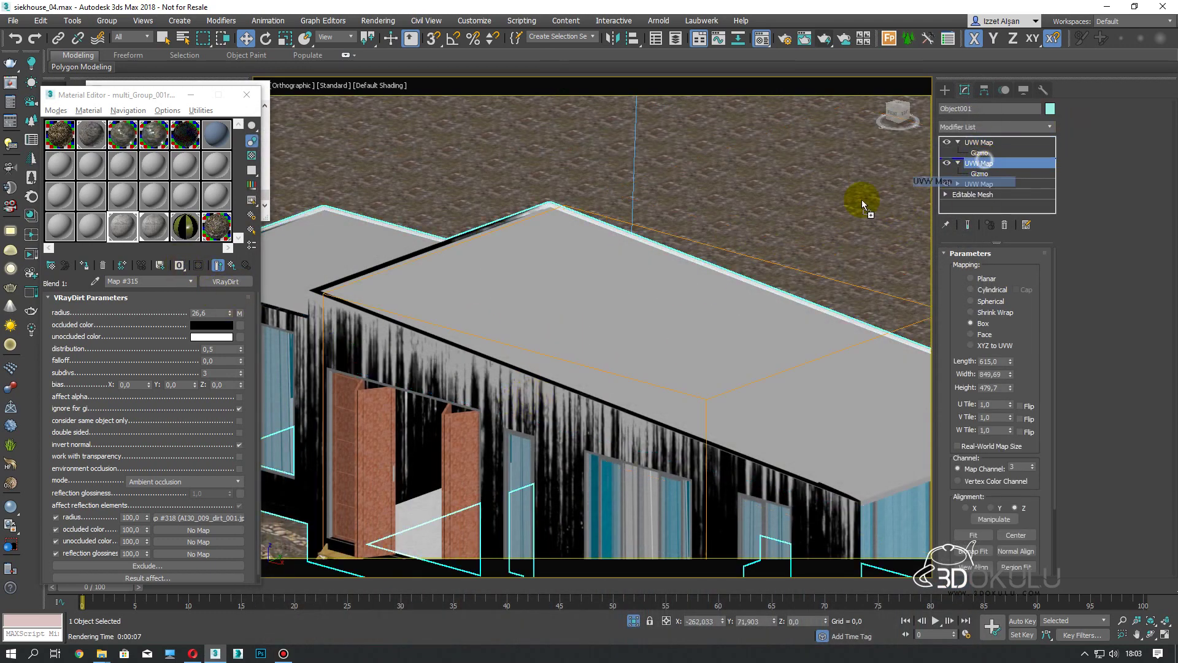
{"action": "left_click", "coordinate": [543, 404]}
{"action": "left_click", "coordinate": [979, 184]}
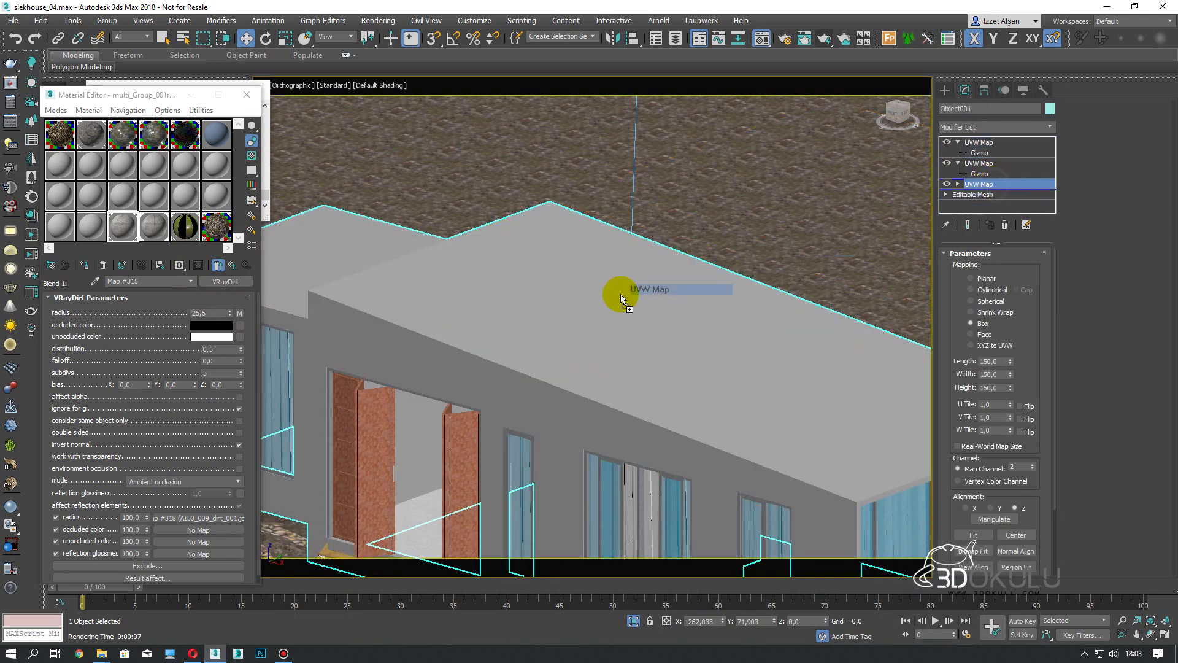
{"action": "left_click", "coordinate": [621, 293]}
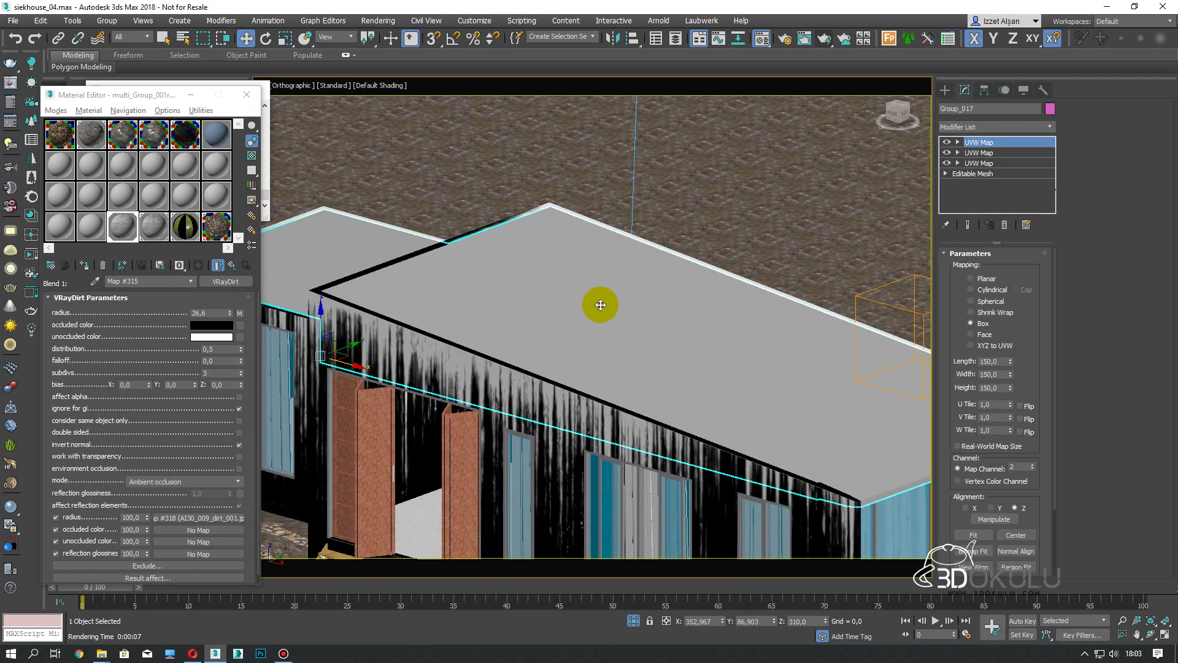
Show the blend's base concrete2 material in the viewport and open its Diffuse map
{"action": "left_click", "coordinate": [233, 266]}
{"action": "left_click", "coordinate": [159, 311]}
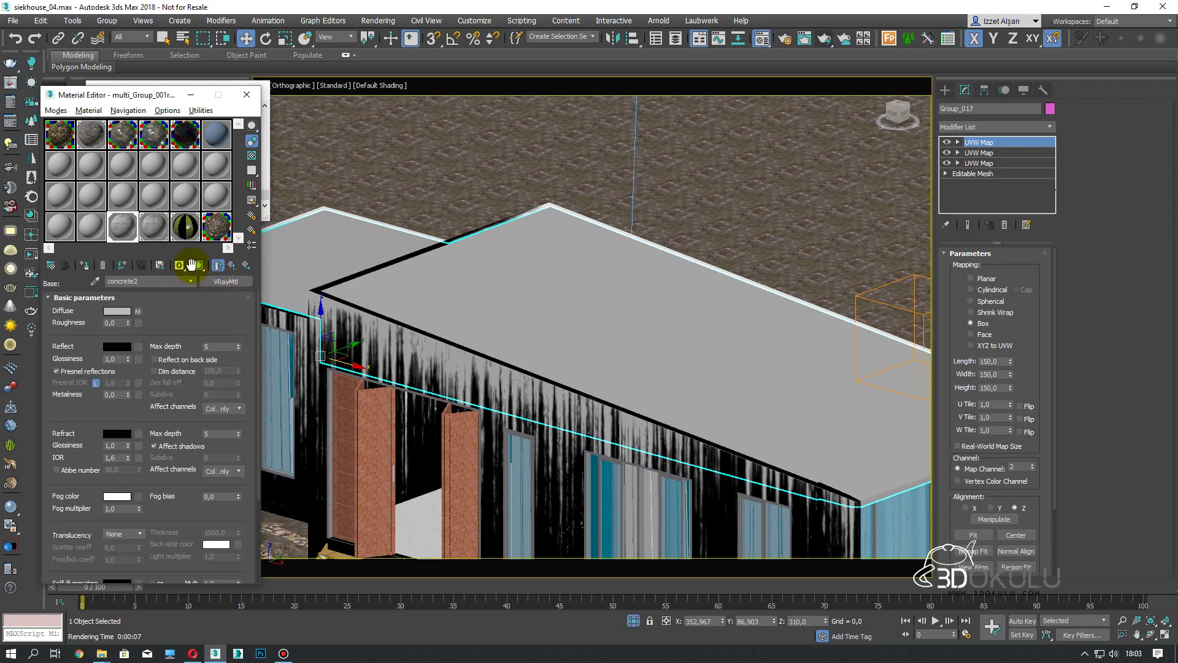
{"action": "left_click", "coordinate": [198, 265]}
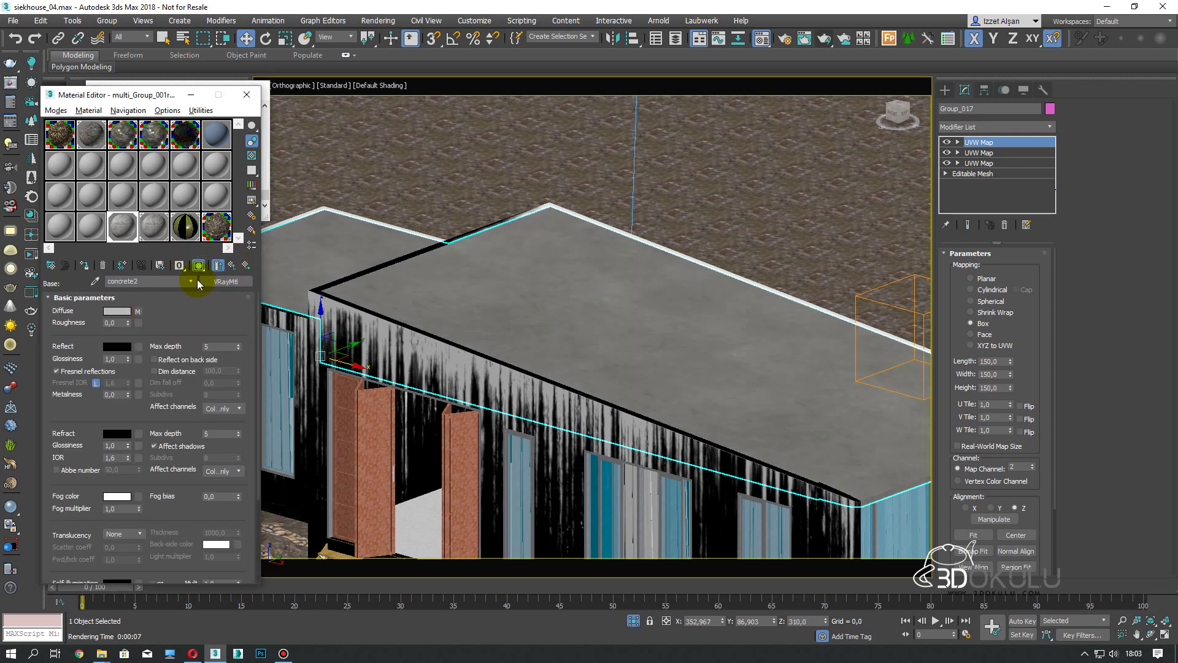
{"action": "left_click", "coordinate": [234, 266]}
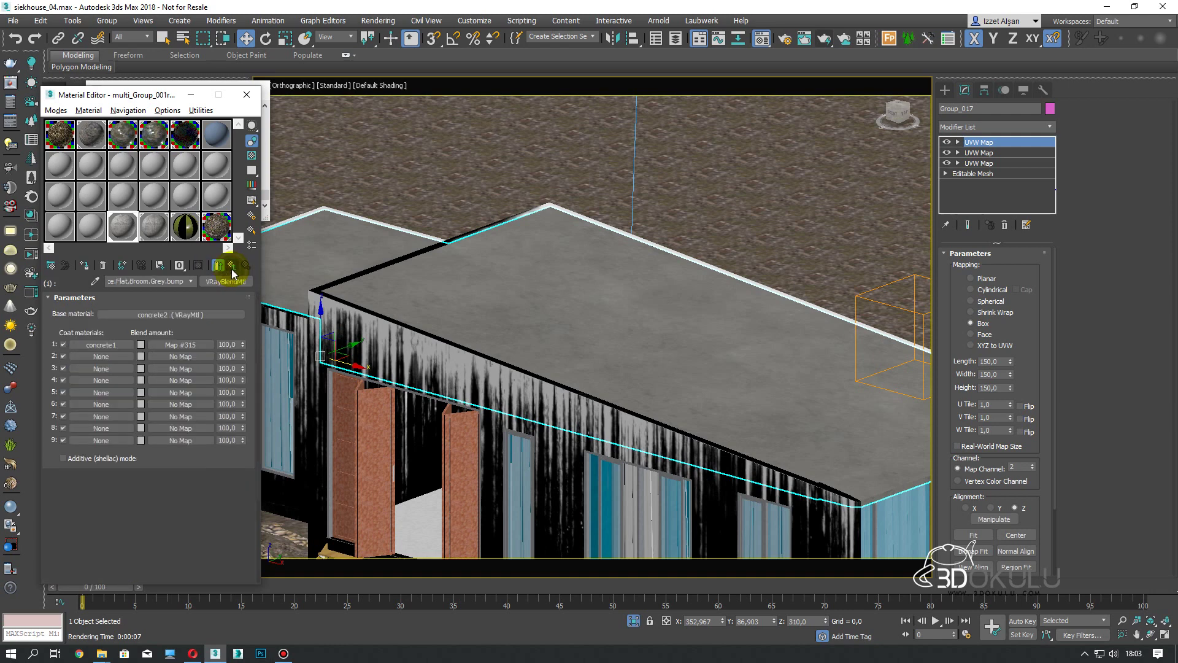
{"action": "left_click", "coordinate": [151, 365]}
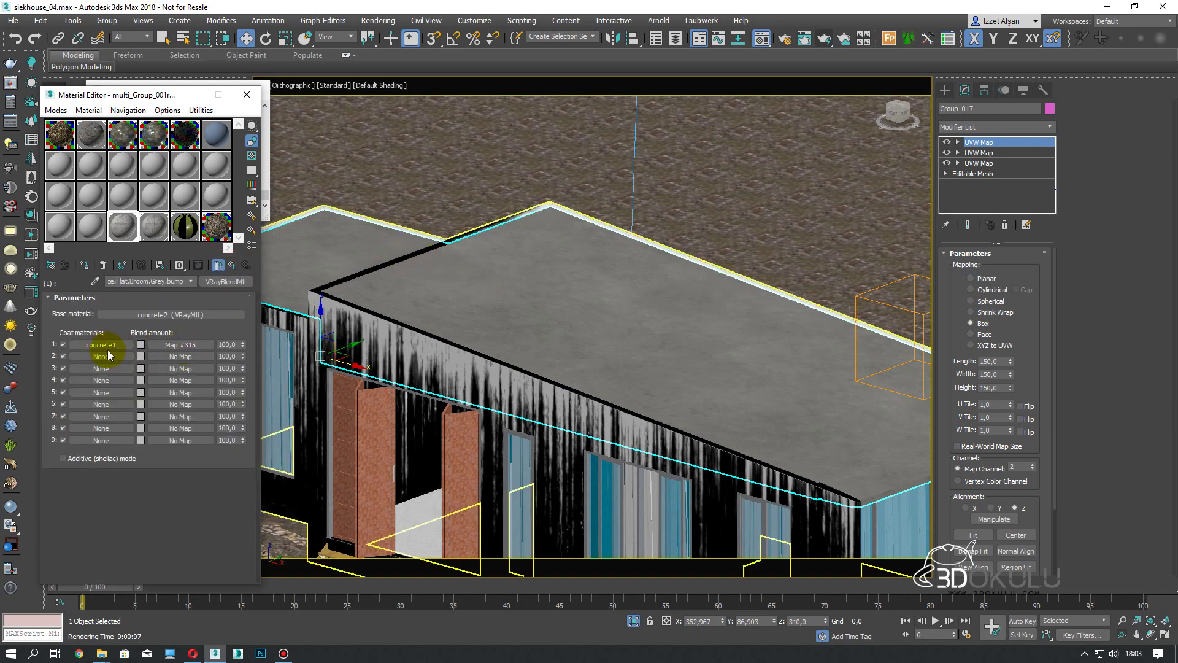
{"action": "left_click", "coordinate": [169, 317]}
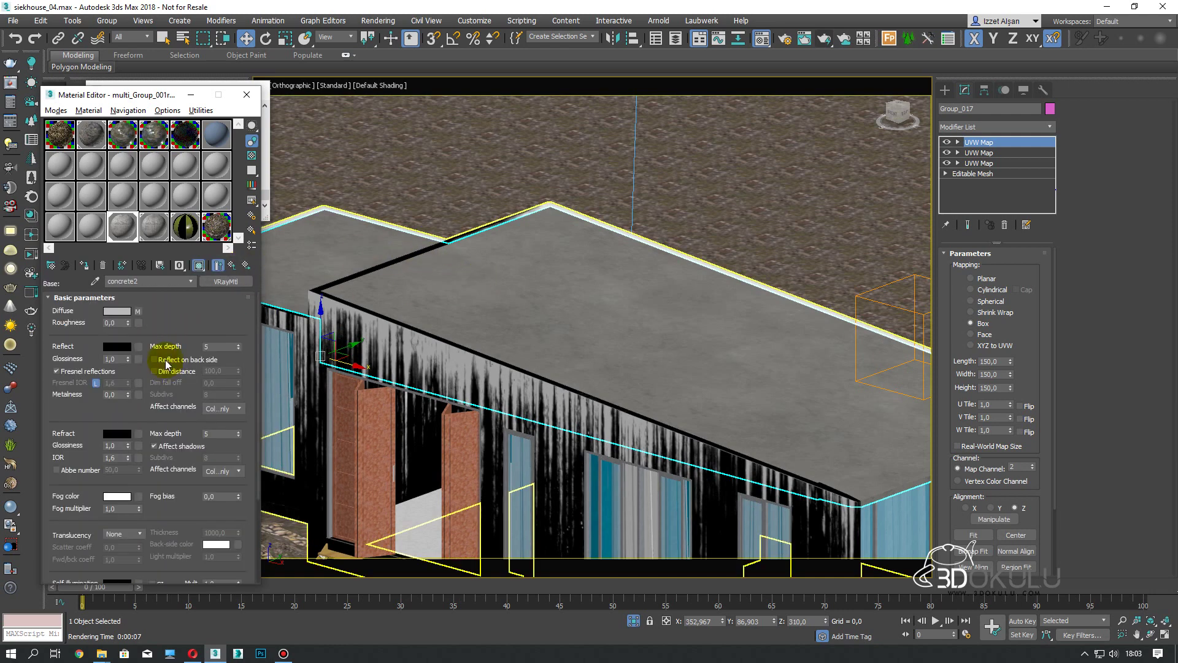
{"action": "left_click", "coordinate": [139, 313]}
{"action": "left_click", "coordinate": [171, 452]}
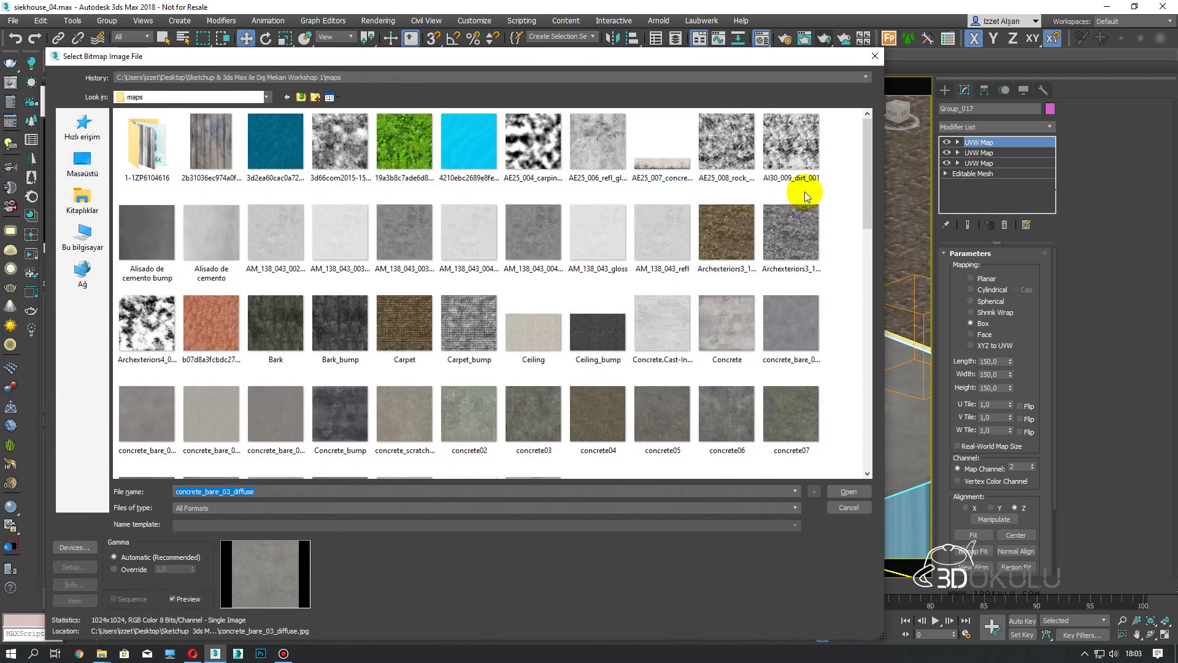
{"action": "scroll", "coordinate": [797, 190], "scroll_direction": "down", "scroll_amount": 5}
{"action": "scroll", "coordinate": [776, 202], "scroll_direction": "down", "scroll_amount": 3}
{"action": "scroll", "coordinate": [522, 207], "scroll_direction": "down", "scroll_amount": 3}
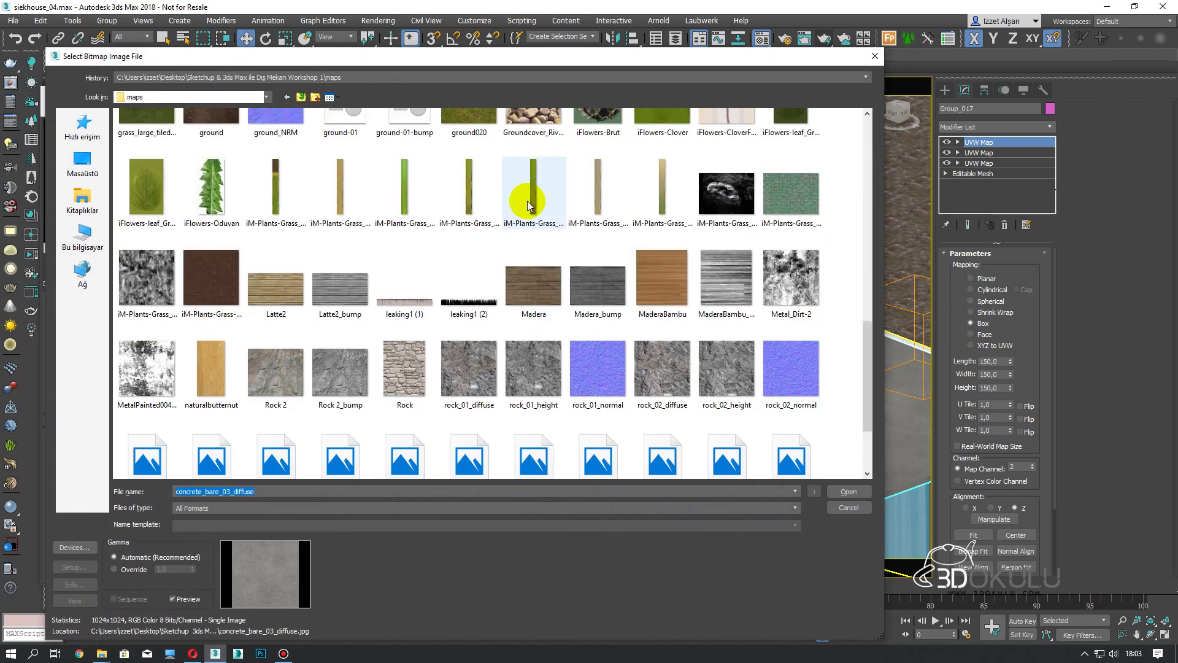
{"action": "scroll", "coordinate": [540, 208], "scroll_direction": "down", "scroll_amount": 3}
{"action": "scroll", "coordinate": [538, 230], "scroll_direction": "up", "scroll_amount": 4}
{"action": "scroll", "coordinate": [539, 231], "scroll_direction": "up", "scroll_amount": 2}
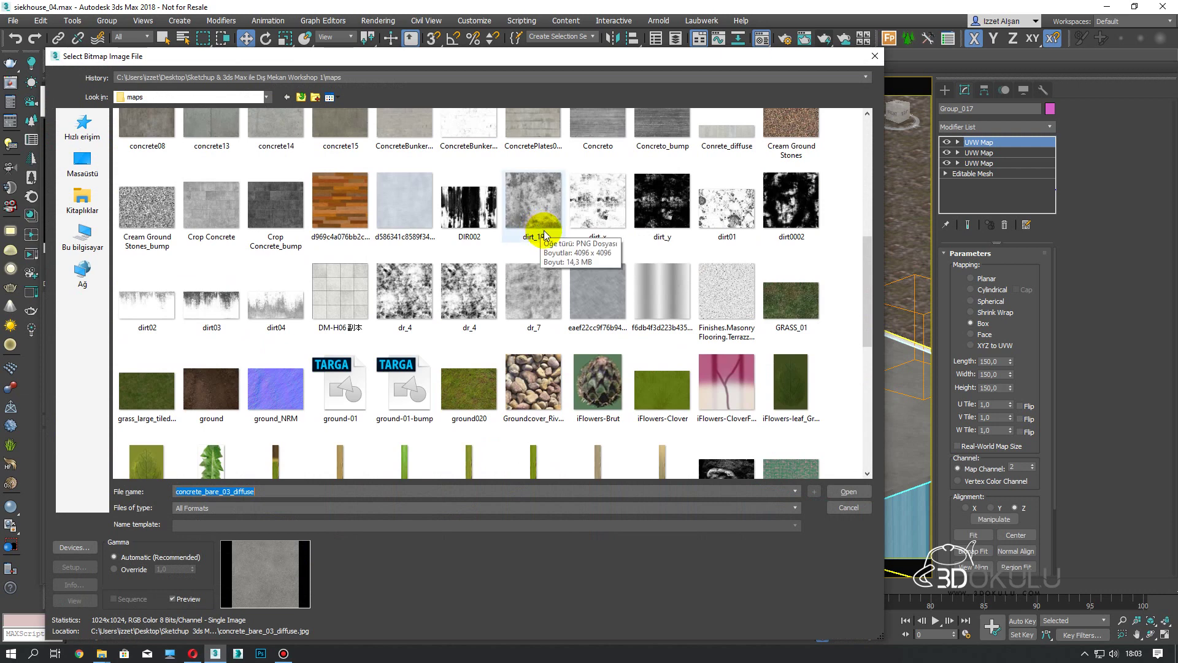
{"action": "scroll", "coordinate": [540, 231], "scroll_direction": "up", "scroll_amount": 2}
{"action": "left_click", "coordinate": [521, 244]}
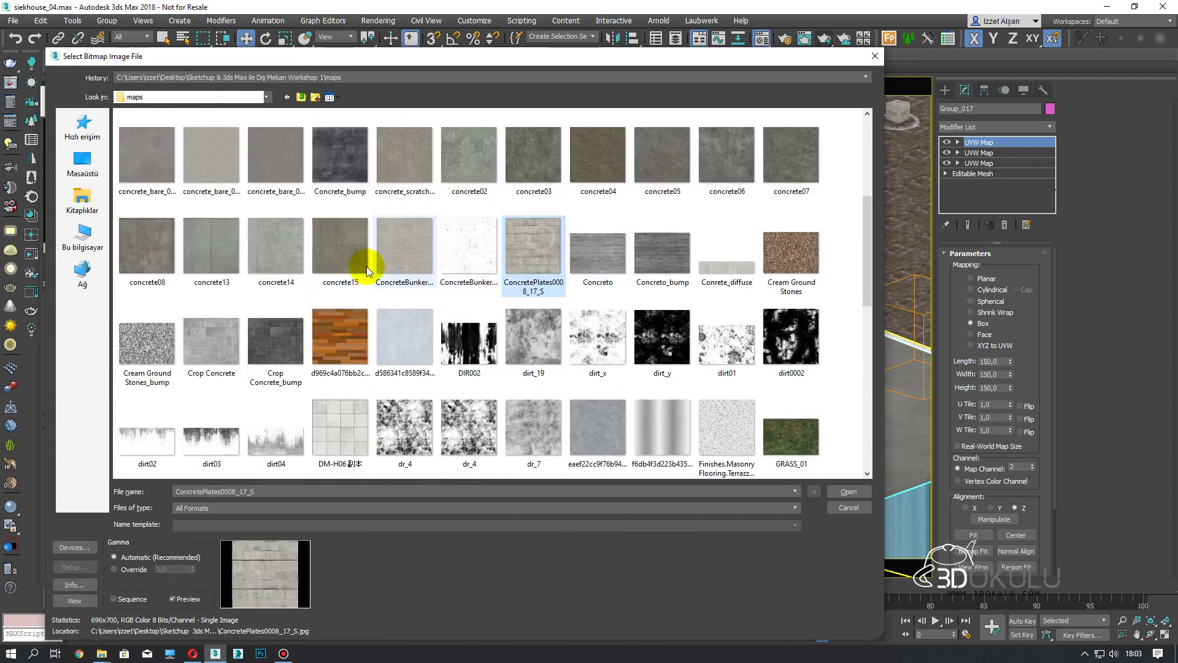
{"action": "scroll", "coordinate": [258, 289], "scroll_direction": "up", "scroll_amount": 2}
{"action": "left_click", "coordinate": [224, 343]}
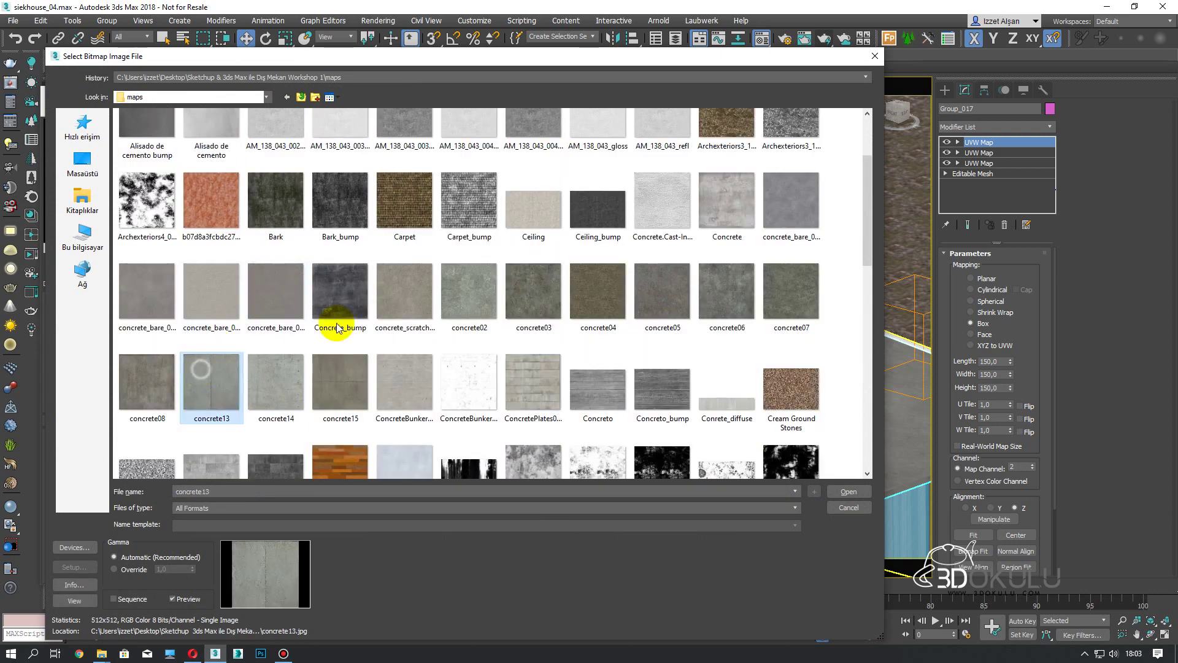
{"action": "scroll", "coordinate": [343, 325], "scroll_direction": "up", "scroll_amount": 1}
{"action": "scroll", "coordinate": [471, 281], "scroll_direction": "up", "scroll_amount": 1}
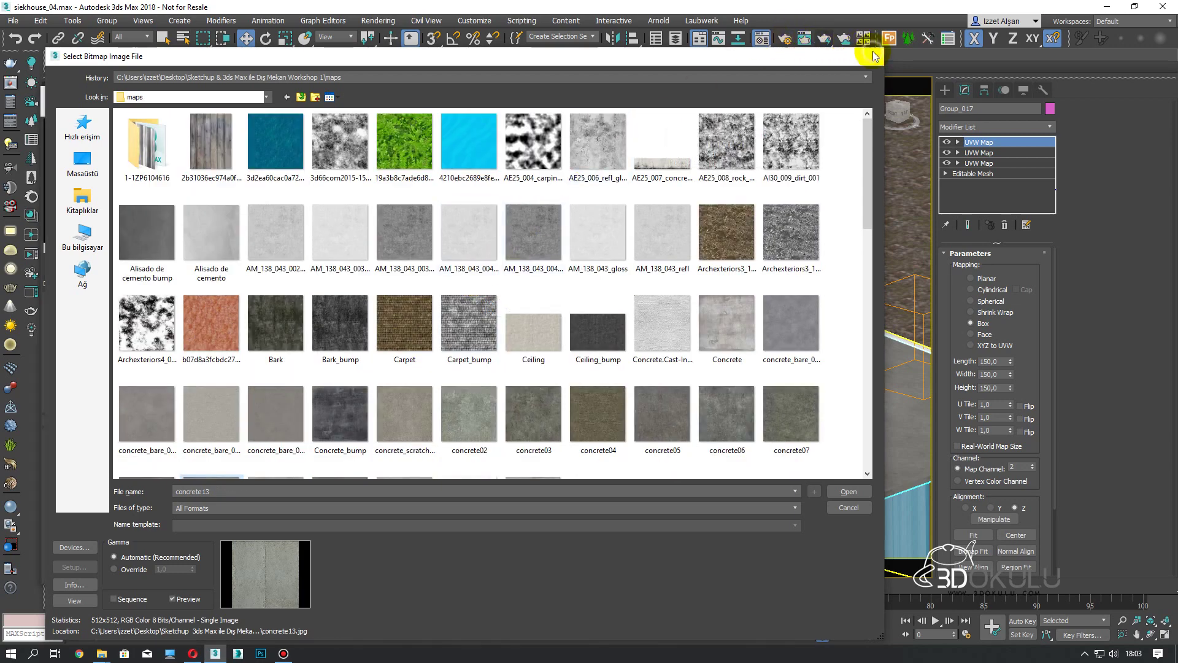
{"action": "left_click", "coordinate": [875, 57]}
{"action": "left_click", "coordinate": [232, 265]}
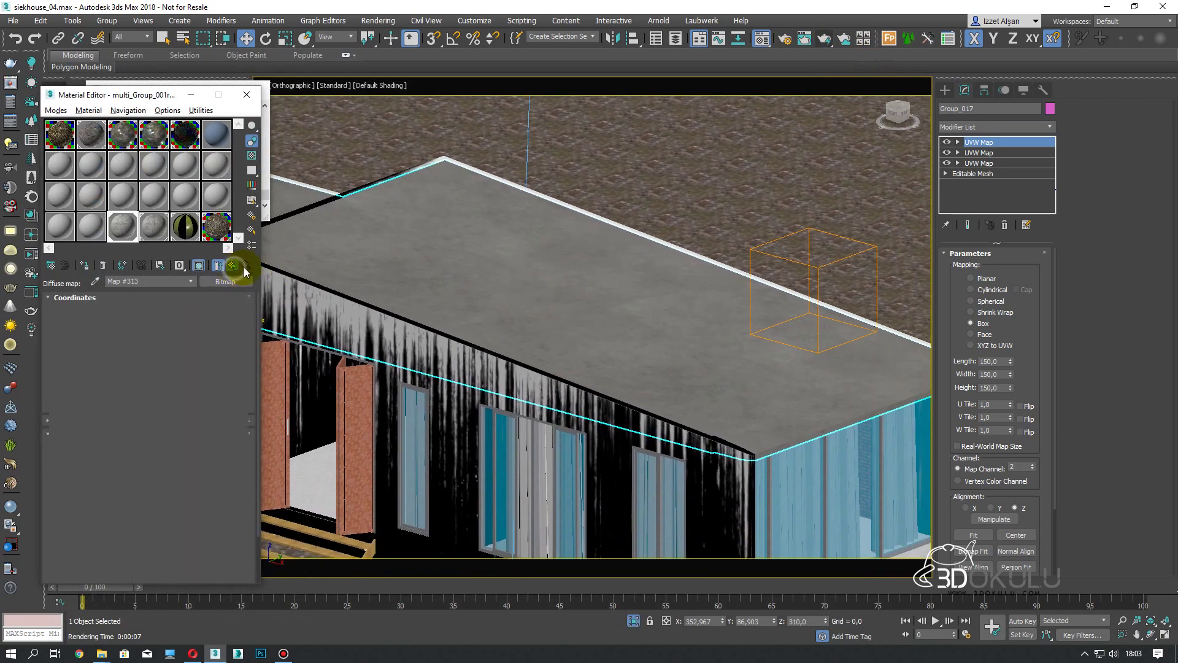
Sample the wooden floor's material into a free Material Editor slot
{"action": "scroll", "coordinate": [566, 245], "scroll_direction": "down", "scroll_amount": 3}
{"action": "middle_click_drag", "start_coordinate": [566, 245], "coordinate": [587, 216]}
{"action": "mouse_move", "coordinate": [711, 236]}
{"action": "middle_mouse_down"}
{"action": "mouse_move", "coordinate": [631, 223]}
{"action": "mouse_move", "coordinate": [481, 321]}
{"action": "mouse_move", "coordinate": [561, 339]}
{"action": "mouse_move", "coordinate": [644, 322]}
{"action": "middle_mouse_up"}
{"action": "scroll", "coordinate": [481, 321], "scroll_direction": "up", "scroll_amount": 2}
{"action": "left_click", "coordinate": [90, 226]}
{"action": "left_click", "coordinate": [92, 282]}
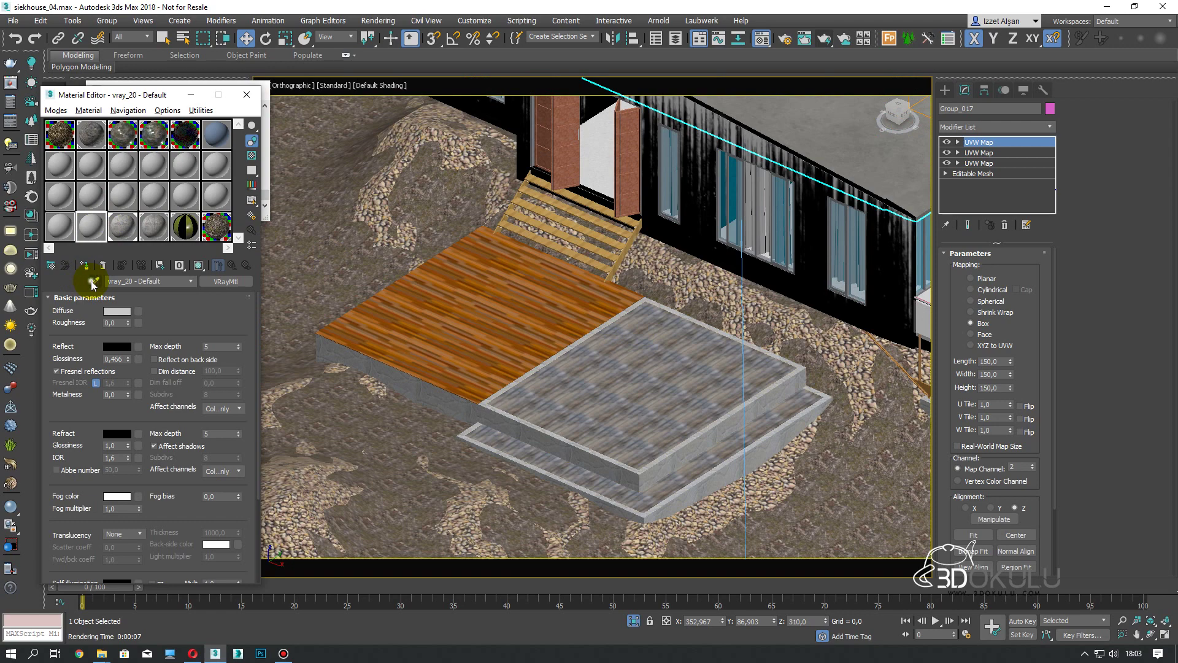
{"action": "left_click", "coordinate": [368, 313]}
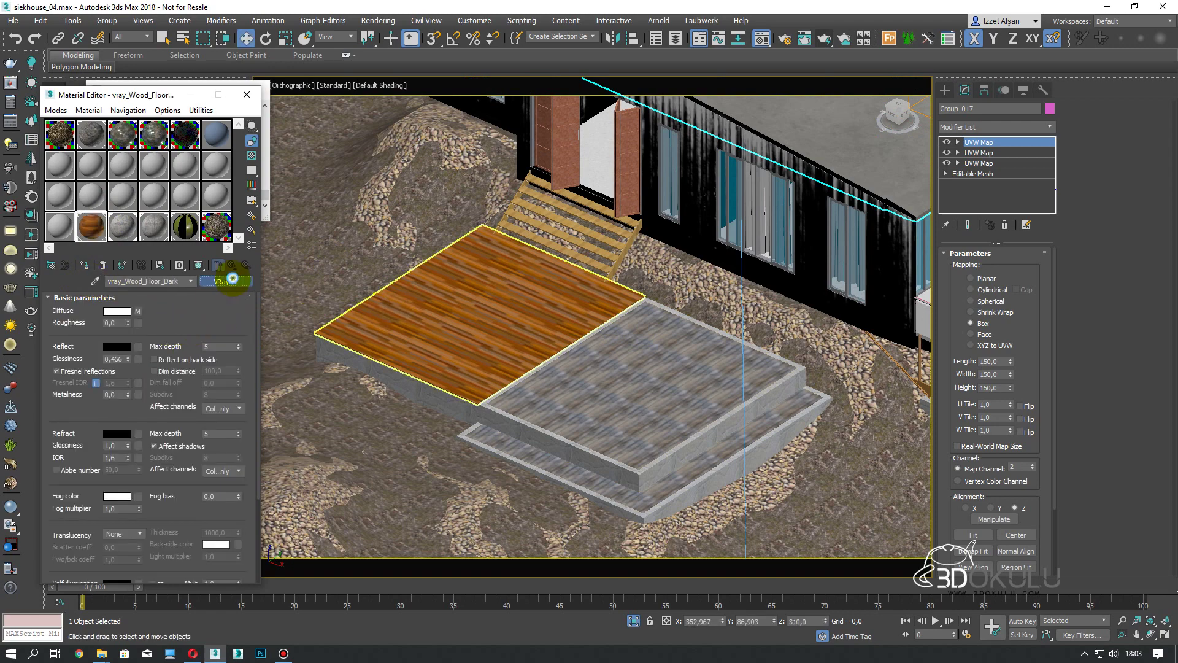
{"action": "left_click", "coordinate": [234, 283]}
{"action": "double_click", "coordinate": [485, 473]}
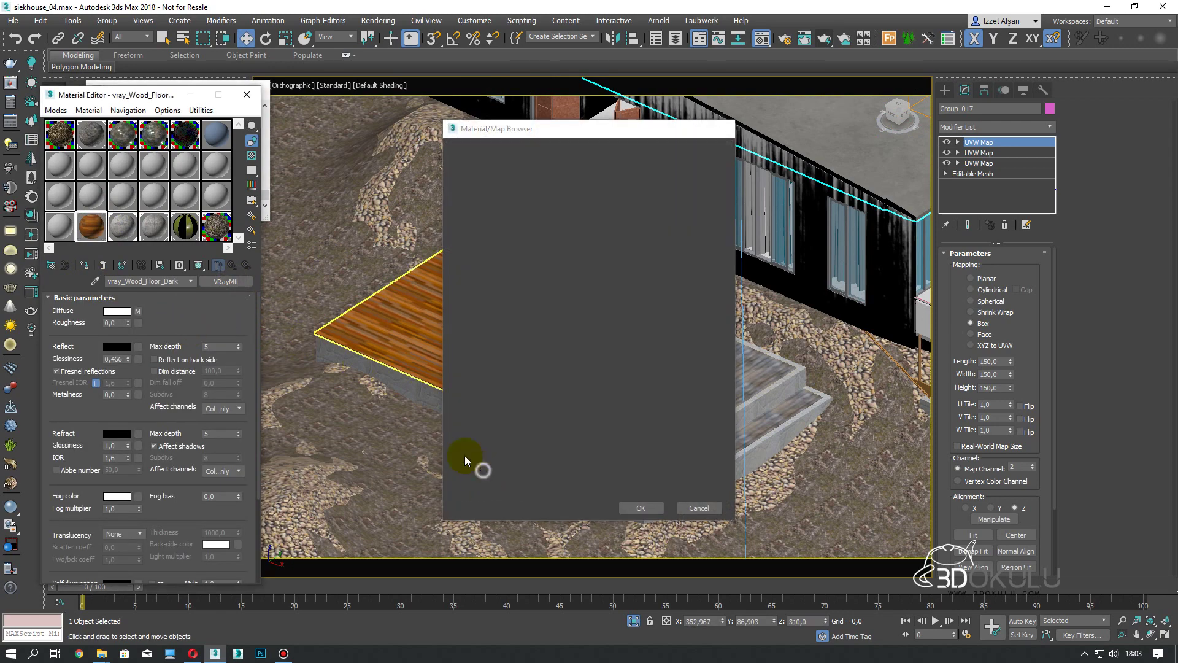
Give the floor material a Bitmap diffuse map using Madera.jpg
{"action": "left_click", "coordinate": [138, 311]}
{"action": "scroll", "coordinate": [487, 245], "scroll_direction": "up", "scroll_amount": 5}
{"action": "double_click", "coordinate": [482, 181]}
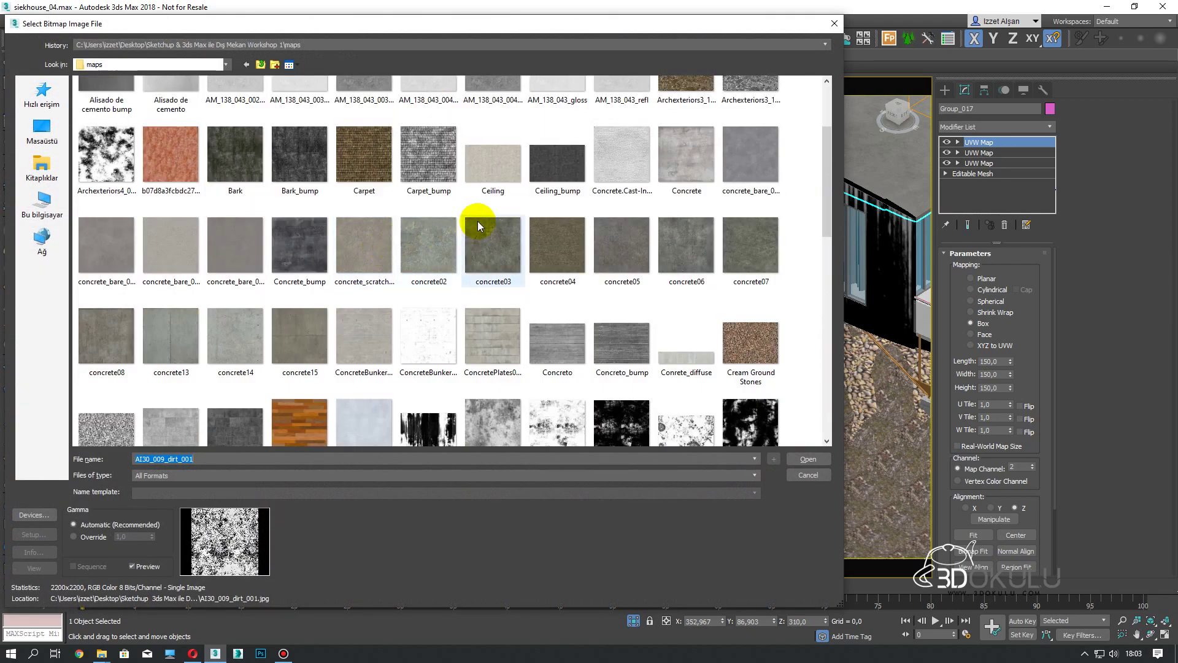
{"action": "scroll", "coordinate": [491, 222], "scroll_direction": "down", "scroll_amount": 2}
{"action": "scroll", "coordinate": [614, 203], "scroll_direction": "up", "scroll_amount": 4}
{"action": "scroll", "coordinate": [645, 197], "scroll_direction": "down", "scroll_amount": 4}
{"action": "scroll", "coordinate": [577, 230], "scroll_direction": "down", "scroll_amount": 2}
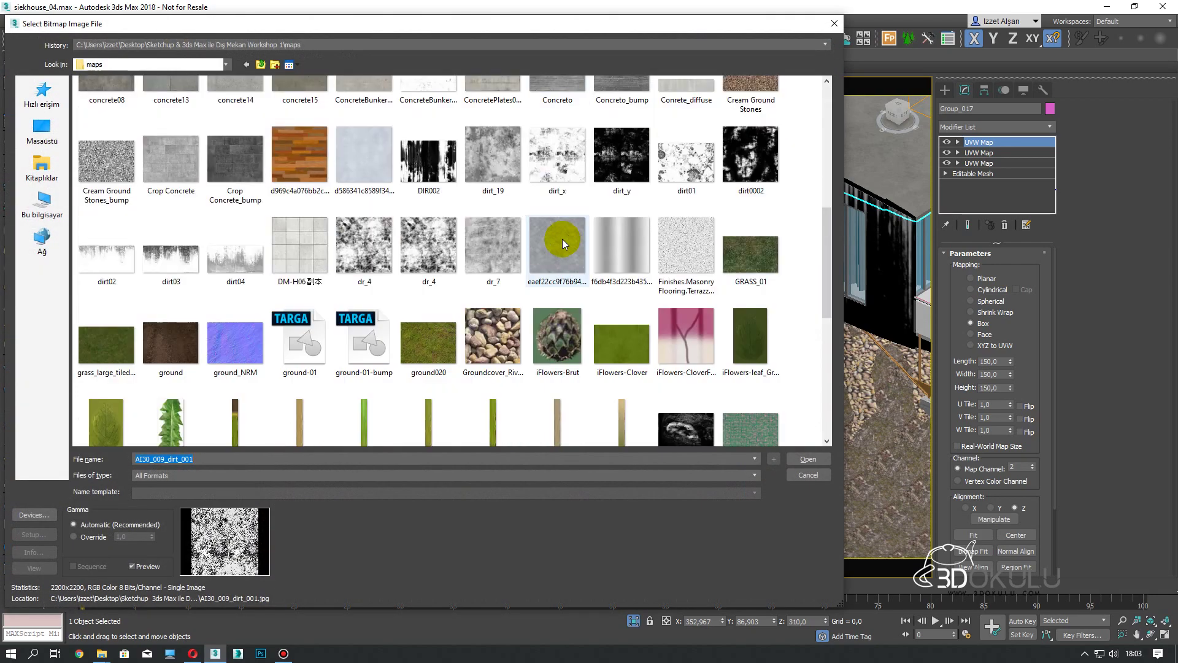
{"action": "left_click", "coordinate": [304, 165]}
{"action": "scroll", "coordinate": [543, 261], "scroll_direction": "down", "scroll_amount": 2}
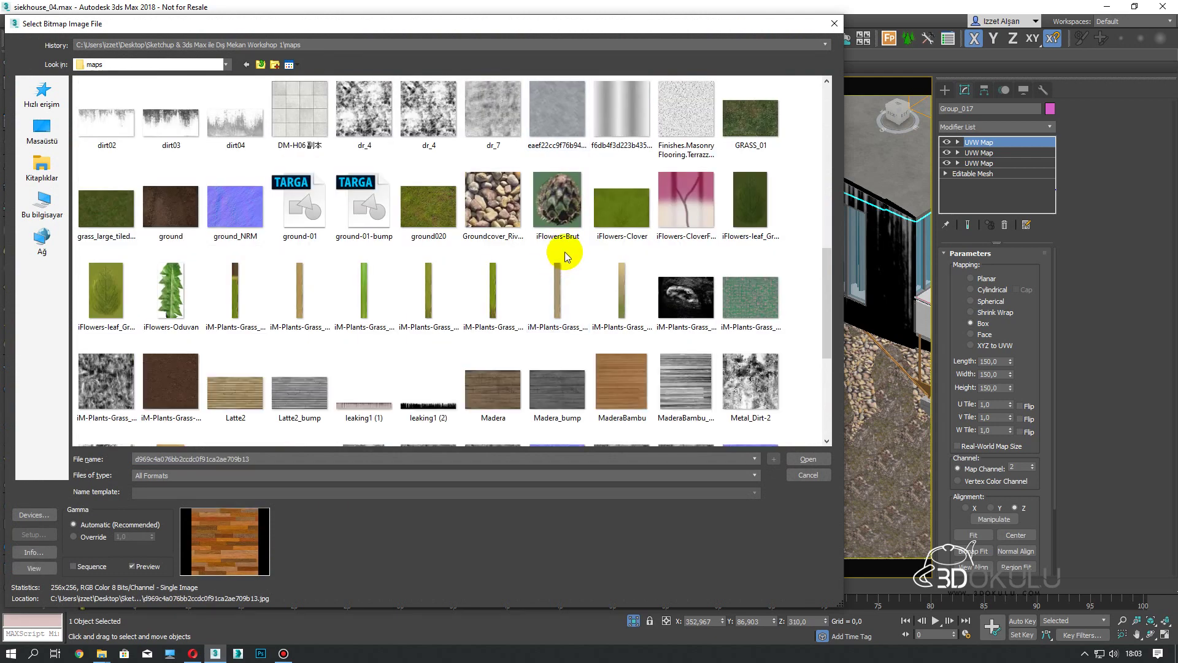
{"action": "scroll", "coordinate": [565, 257], "scroll_direction": "down", "scroll_amount": 3}
{"action": "left_click", "coordinate": [498, 255]}
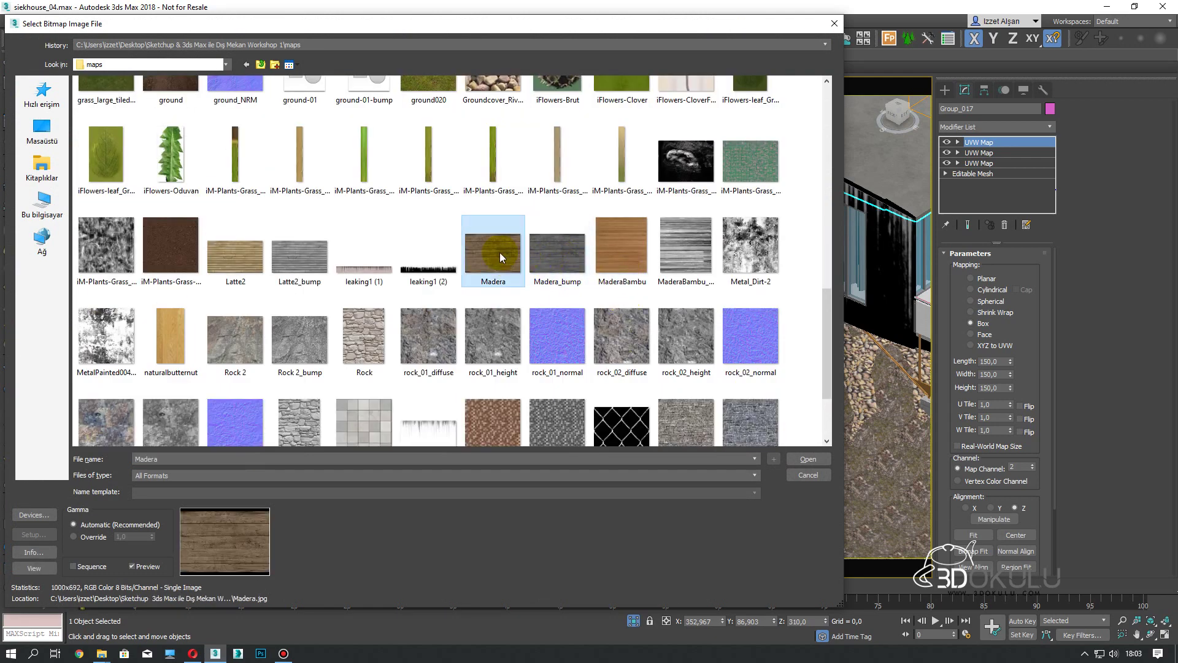
{"action": "double_click", "coordinate": [507, 257]}
Swap the floor's diffuse bitmap to Latte2.jpg and select the wooden floor
{"action": "left_click", "coordinate": [184, 452]}
{"action": "scroll", "coordinate": [398, 328], "scroll_direction": "down", "scroll_amount": 5}
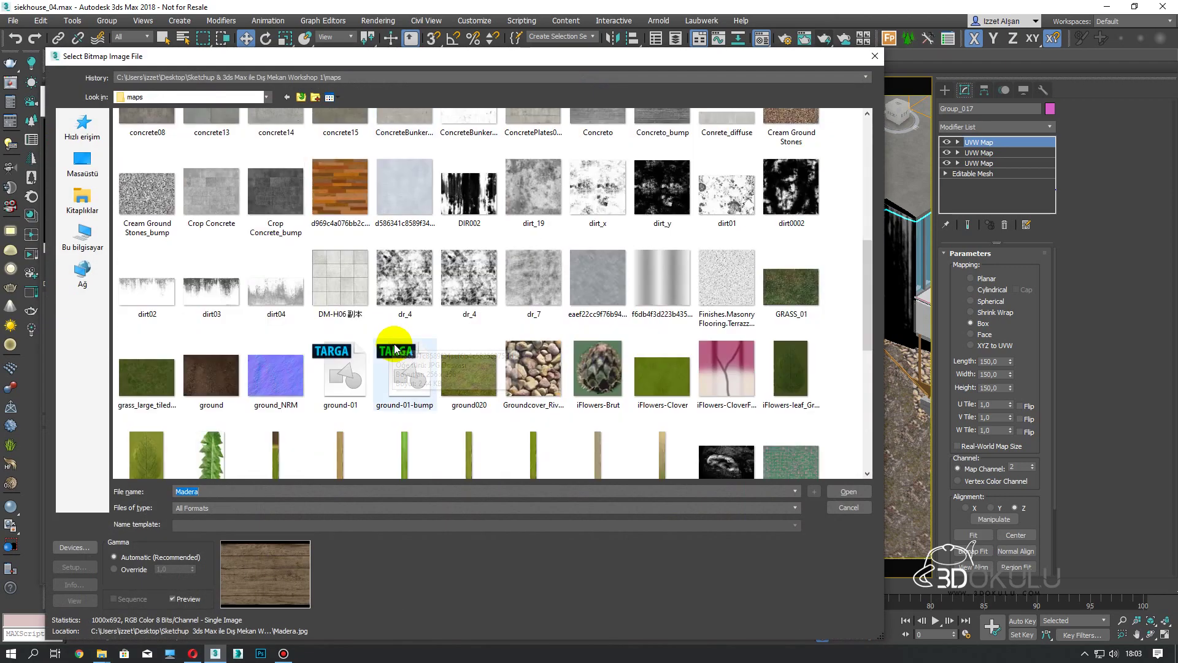
{"action": "scroll", "coordinate": [395, 349], "scroll_direction": "down", "scroll_amount": 3}
{"action": "scroll", "coordinate": [399, 334], "scroll_direction": "down", "scroll_amount": 6}
{"action": "left_click", "coordinate": [291, 178]}
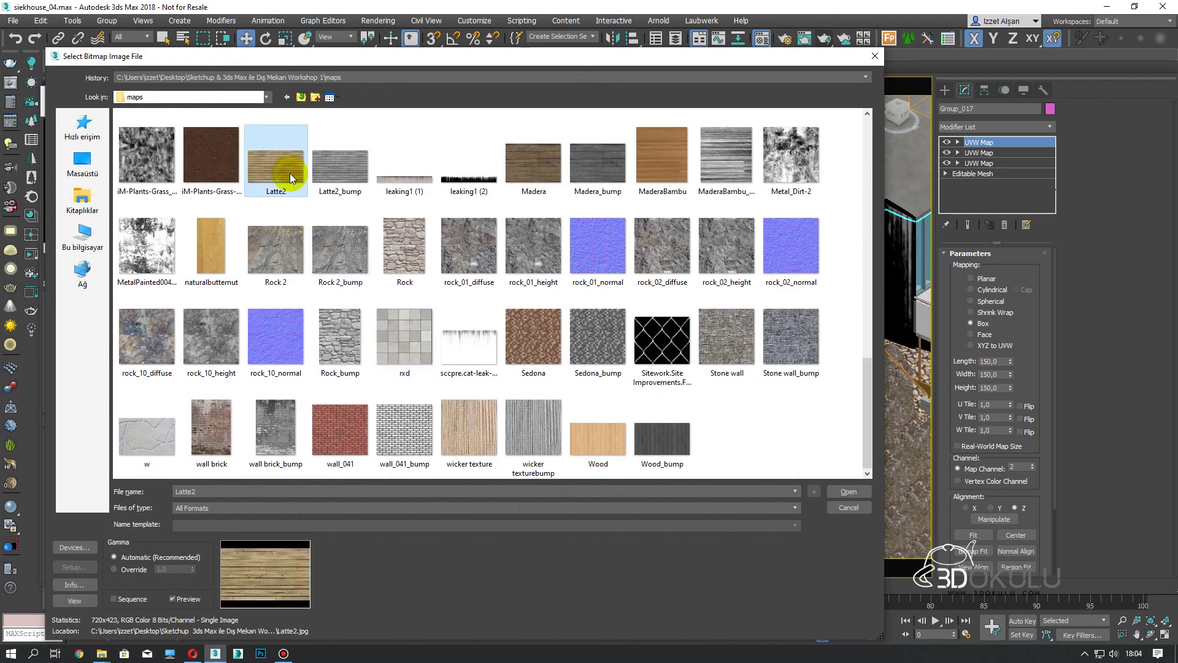
{"action": "double_click", "coordinate": [291, 178]}
{"action": "left_click", "coordinate": [508, 327]}
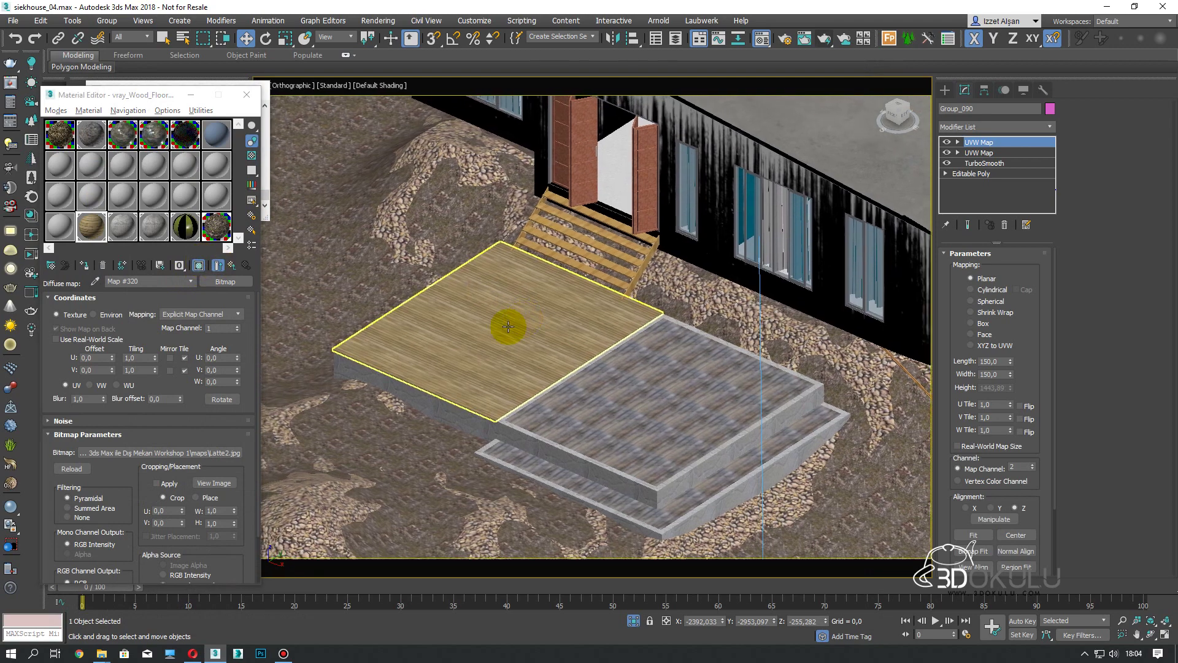
Add a planar UVW Map modifier to the deck and load the Latte2 texture
{"action": "scroll", "coordinate": [508, 326], "scroll_direction": "up", "scroll_amount": 4}
{"action": "scroll", "coordinate": [585, 308], "scroll_direction": "up", "scroll_amount": 2}
{"action": "left_click", "coordinate": [576, 312]}
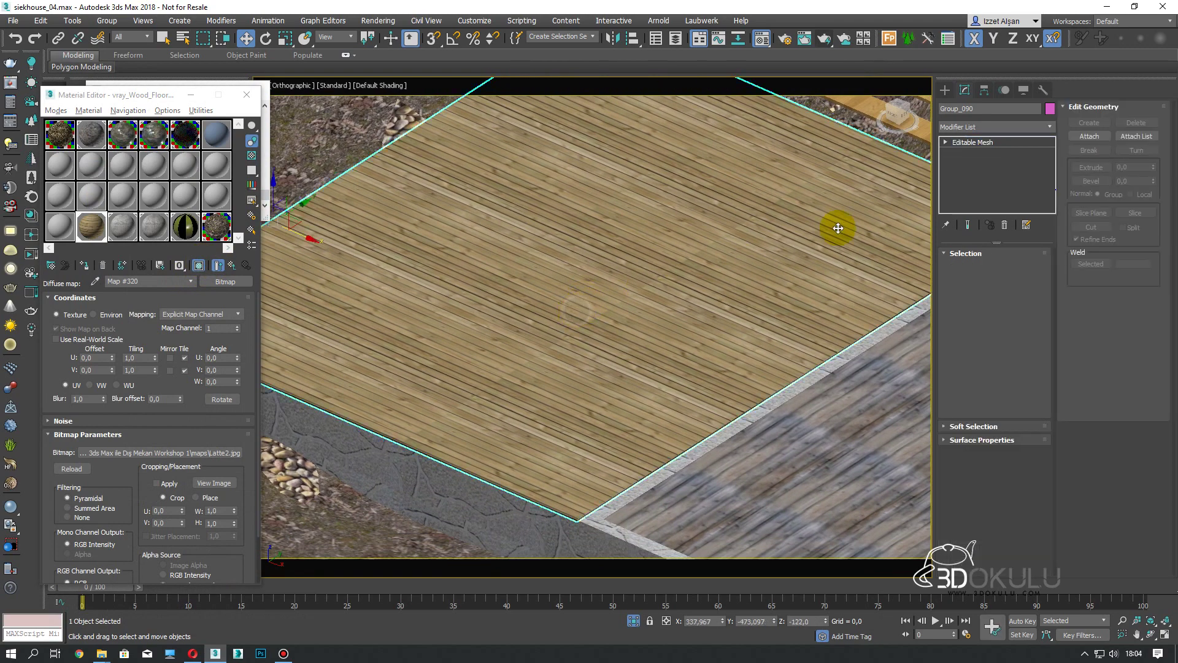
{"action": "left_click", "coordinate": [982, 126]}
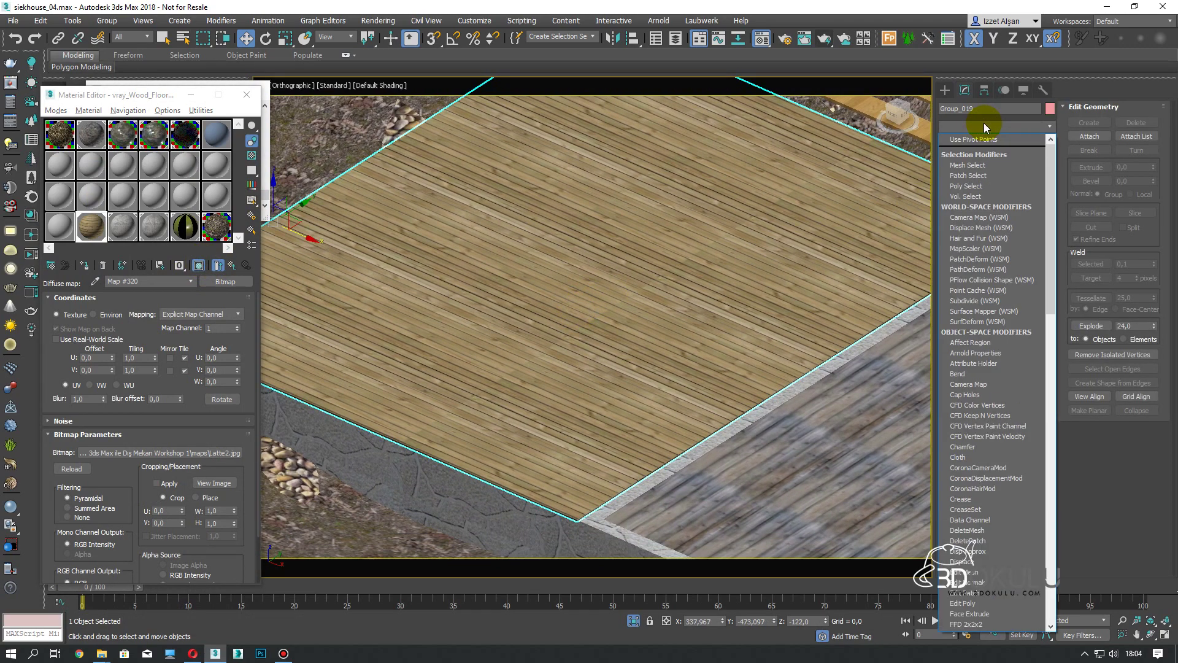
{"action": "key", "text": "u"}
{"action": "left_click", "coordinate": [964, 501]}
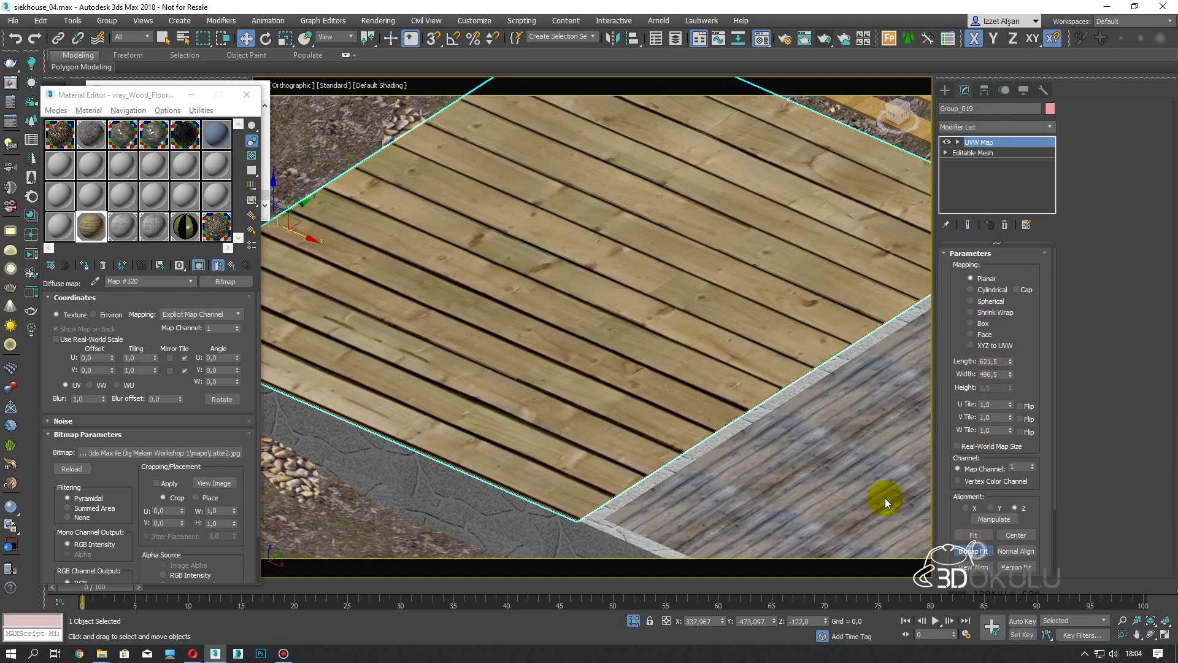
{"action": "scroll", "coordinate": [337, 332], "scroll_direction": "down", "scroll_amount": 3}
{"action": "scroll", "coordinate": [368, 298], "scroll_direction": "down", "scroll_amount": 5}
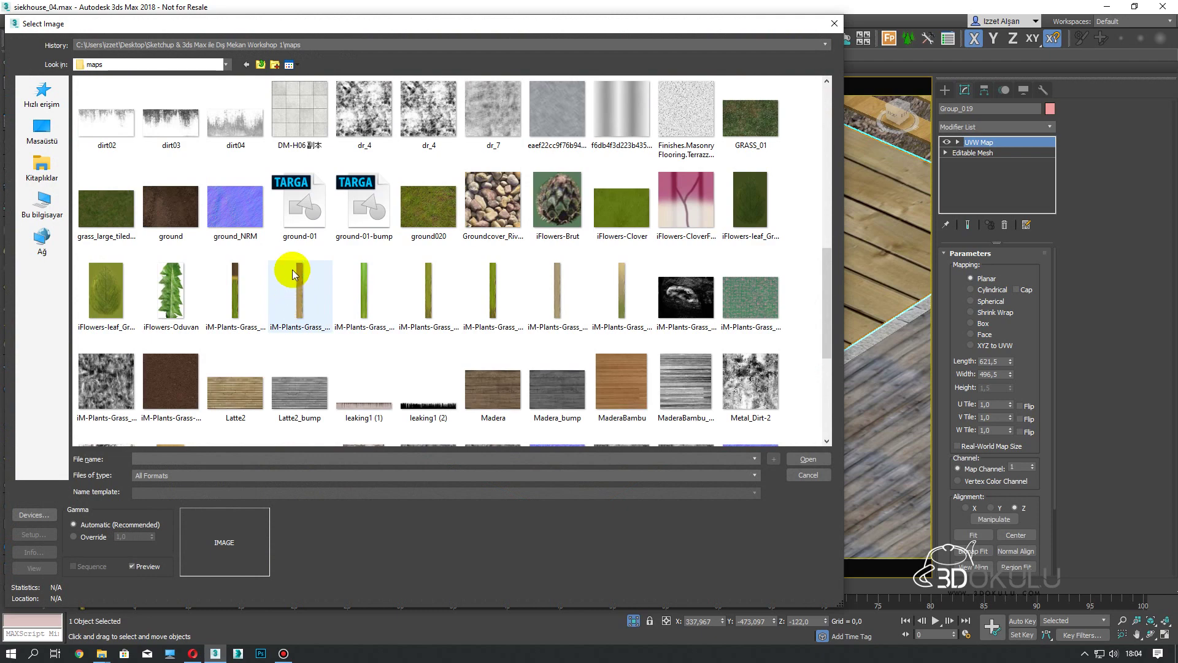
{"action": "scroll", "coordinate": [292, 275], "scroll_direction": "down", "scroll_amount": 3}
{"action": "double_click", "coordinate": [232, 129]}
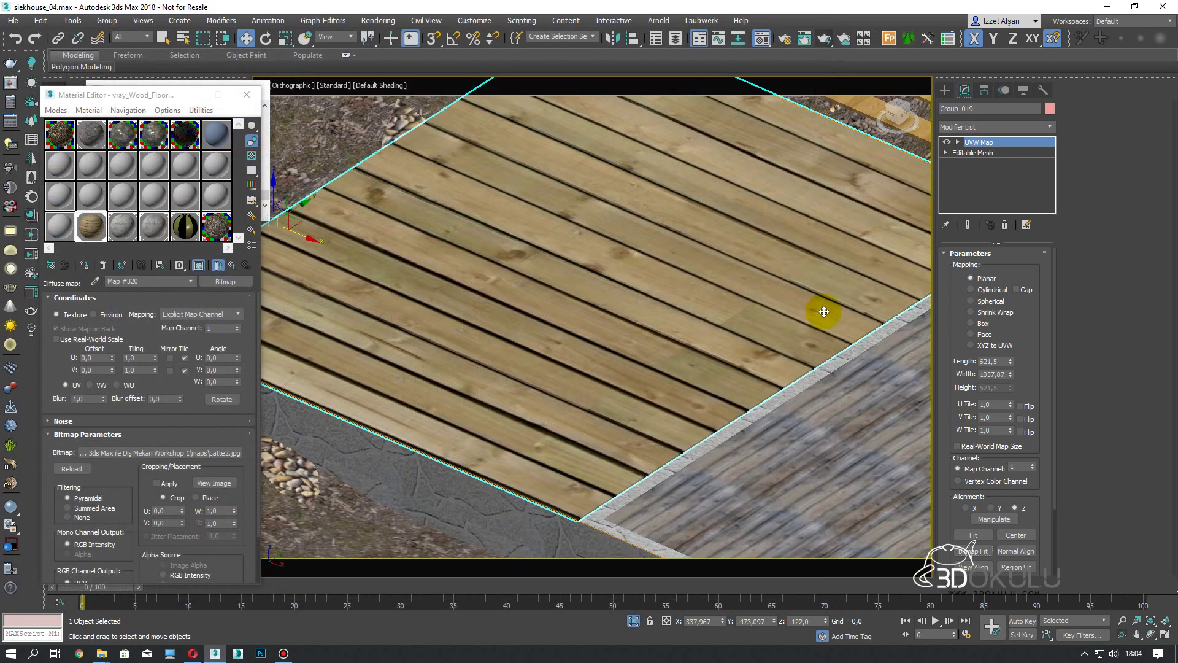
Fit the deck's UVW Map and reduce its Length to 261,03
{"action": "left_click_drag", "start_coordinate": [1010, 362], "coordinate": [1018, 395]}
{"action": "scroll", "coordinate": [758, 377], "scroll_direction": "down", "scroll_amount": 4}
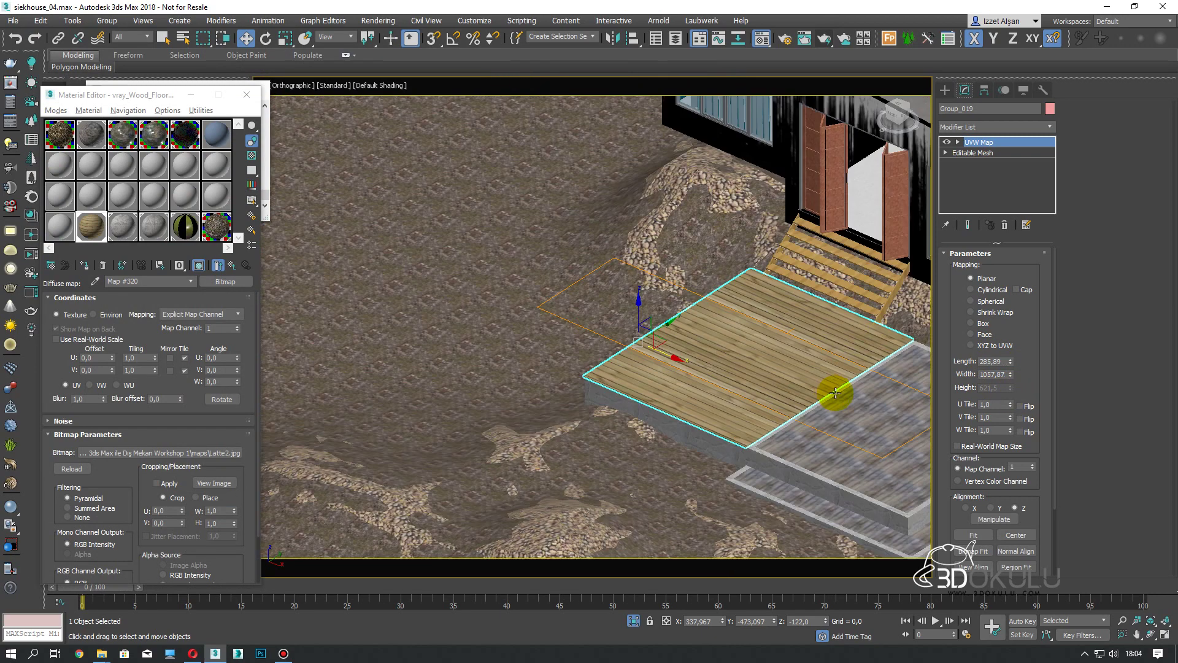
{"action": "scroll", "coordinate": [831, 389], "scroll_direction": "down", "scroll_amount": 1}
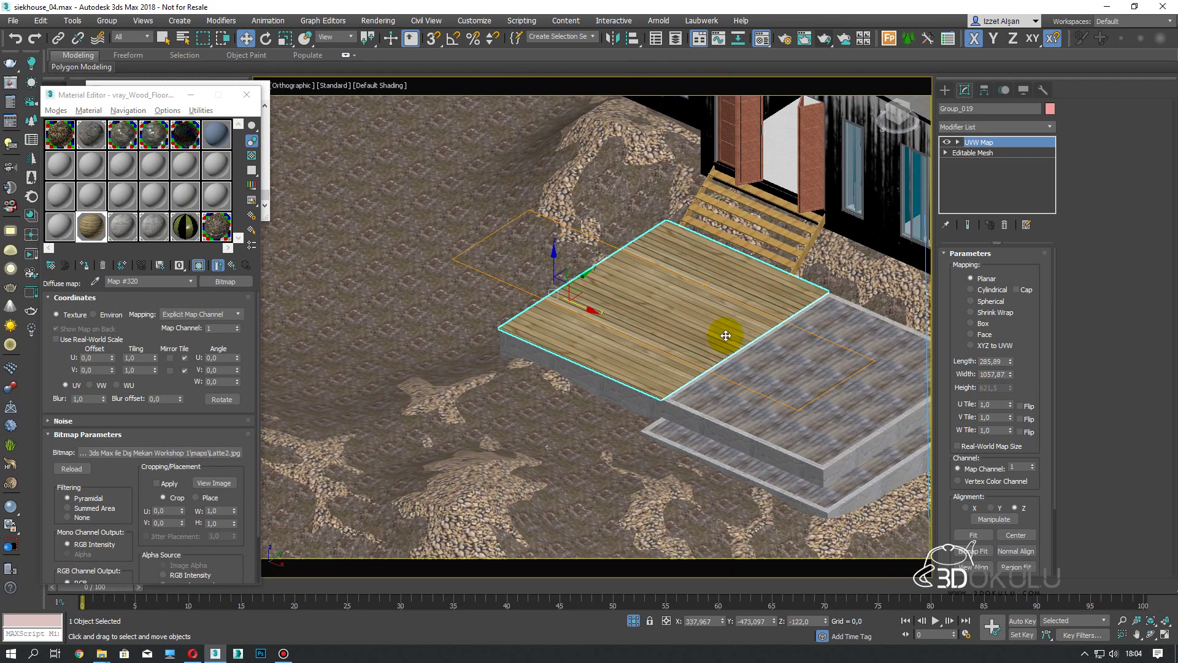
{"action": "left_click", "coordinate": [969, 540]}
{"action": "scroll", "coordinate": [818, 394], "scroll_direction": "up", "scroll_amount": 1}
{"action": "scroll", "coordinate": [818, 395], "scroll_direction": "up", "scroll_amount": 1}
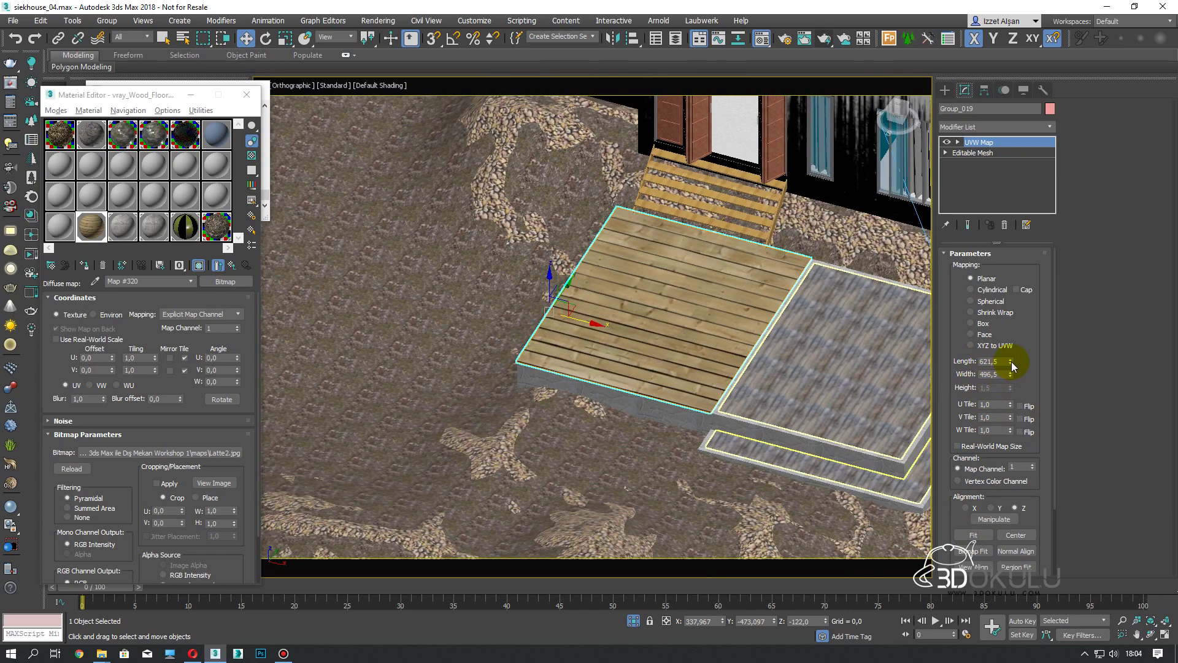
{"action": "left_click_drag", "start_coordinate": [1011, 363], "coordinate": [1002, 396]}
{"action": "scroll", "coordinate": [698, 339], "scroll_direction": "up", "scroll_amount": 3}
{"action": "mouse_move", "coordinate": [697, 339]}
{"action": "middle_mouse_down", "text": "alt"}
{"action": "mouse_move", "coordinate": [684, 373]}
{"action": "mouse_move", "coordinate": [676, 367]}
{"action": "middle_mouse_up", "text": "alt"}
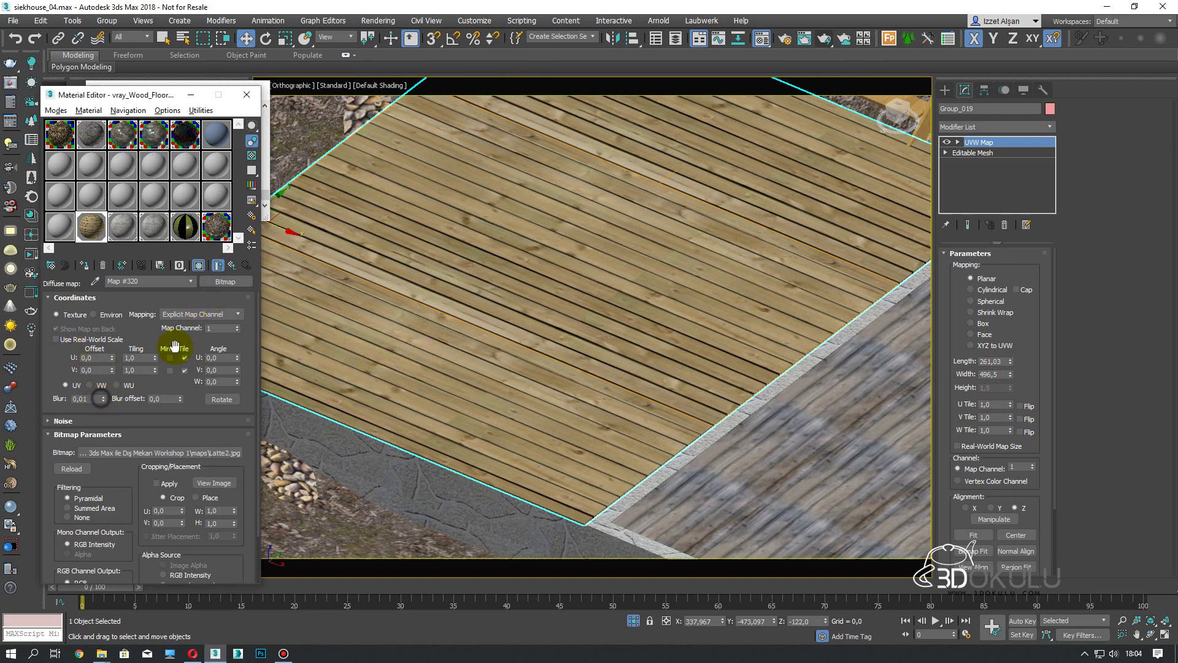
{"action": "left_click", "coordinate": [232, 265]}
Add a Bitmap bump map using Latte2_bump to the wood floor material
{"action": "left_click_drag", "start_coordinate": [167, 482], "coordinate": [169, 360]}
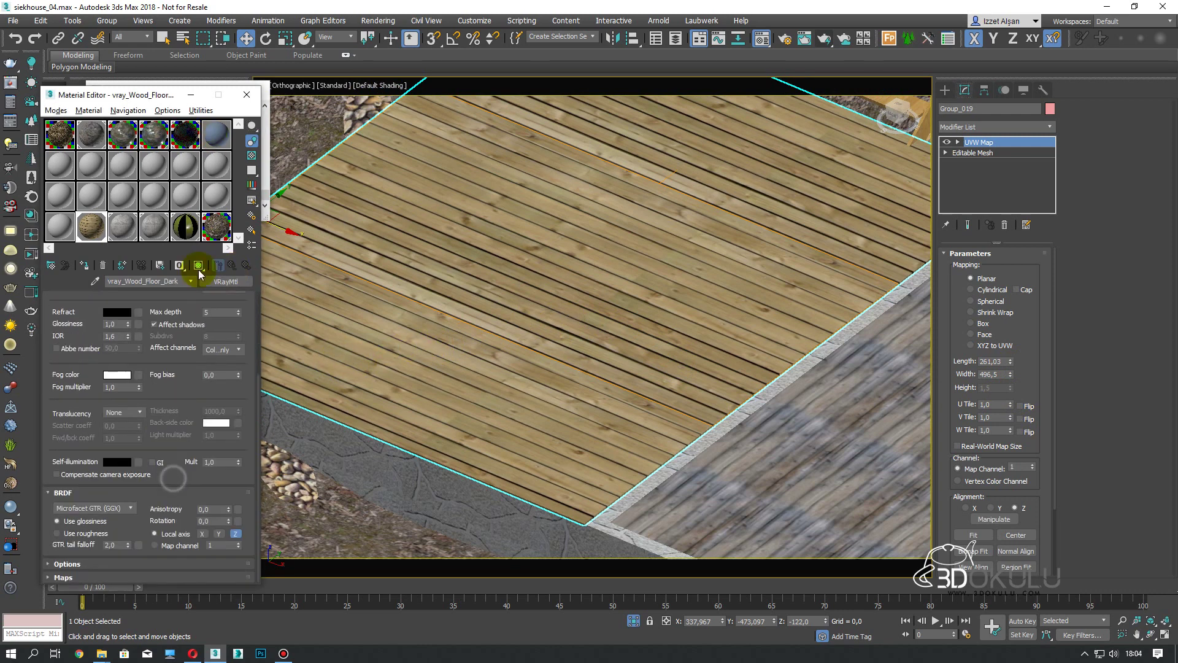
{"action": "left_click", "coordinate": [98, 579]}
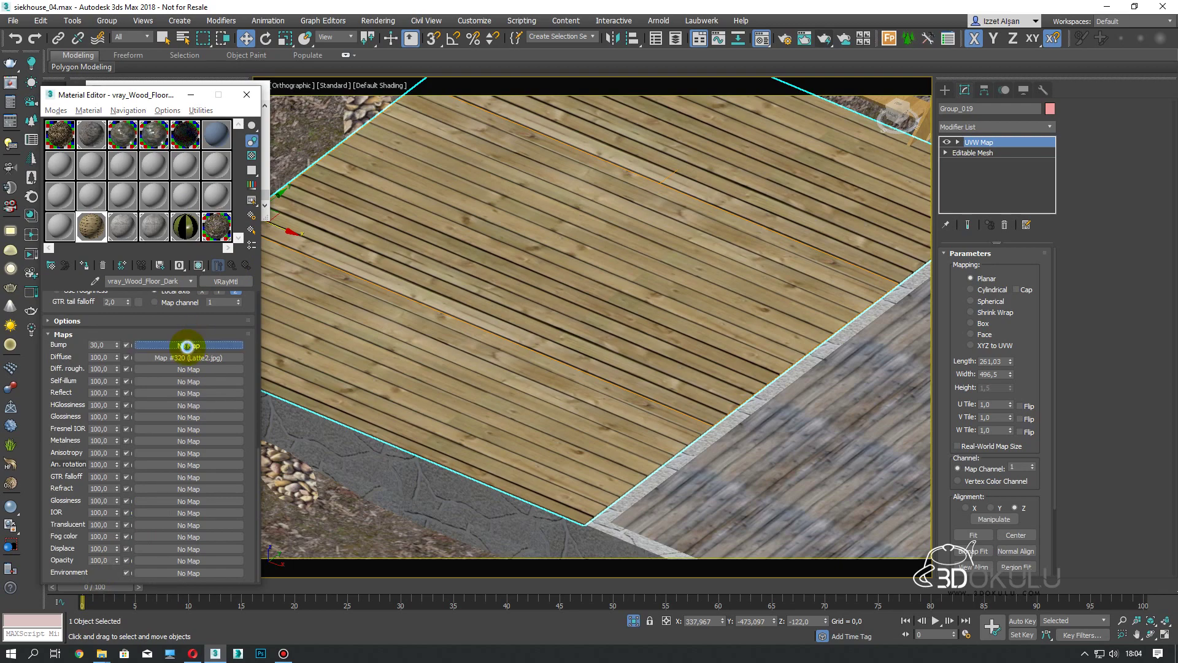
{"action": "left_click", "coordinate": [187, 346]}
{"action": "double_click", "coordinate": [497, 187]}
{"action": "scroll", "coordinate": [288, 307], "scroll_direction": "down", "scroll_amount": 8}
{"action": "scroll", "coordinate": [295, 252], "scroll_direction": "down", "scroll_amount": 3}
{"action": "scroll", "coordinate": [294, 252], "scroll_direction": "down", "scroll_amount": 3}
{"action": "double_click", "coordinate": [307, 253]}
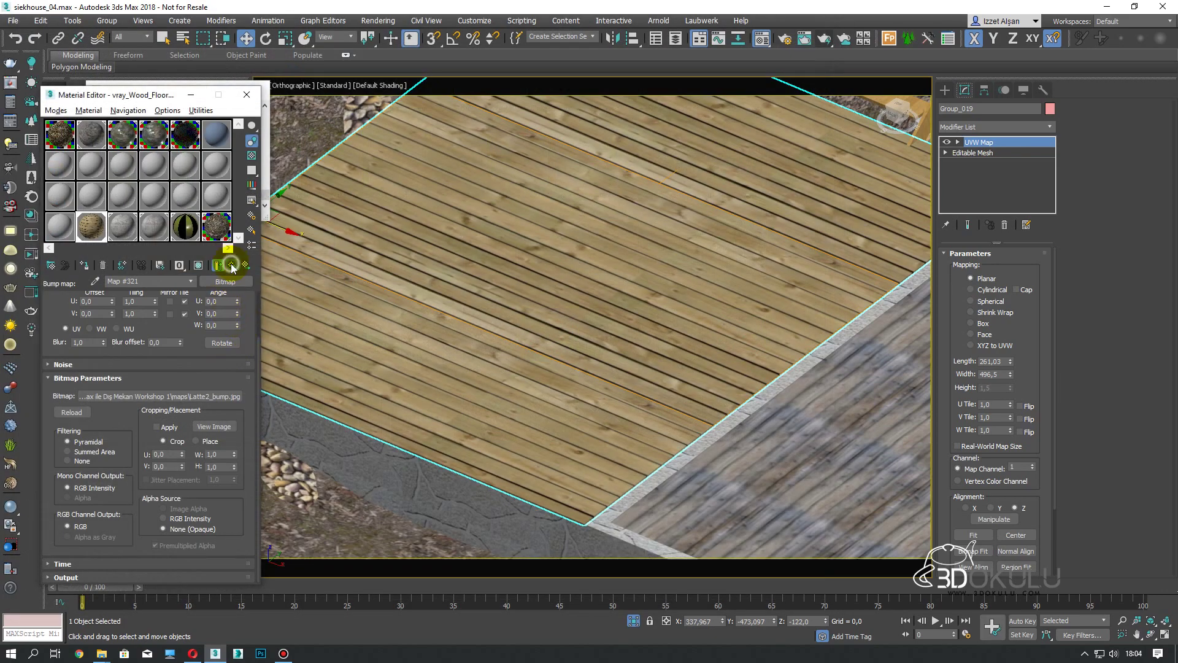
{"action": "left_click", "coordinate": [228, 259]}
Set a dark grey reflection, 0,67 glossiness, Fresnel IOR 2,21, and show the material shaded
{"action": "middle_click_drag", "start_coordinate": [586, 290], "coordinate": [540, 205]}
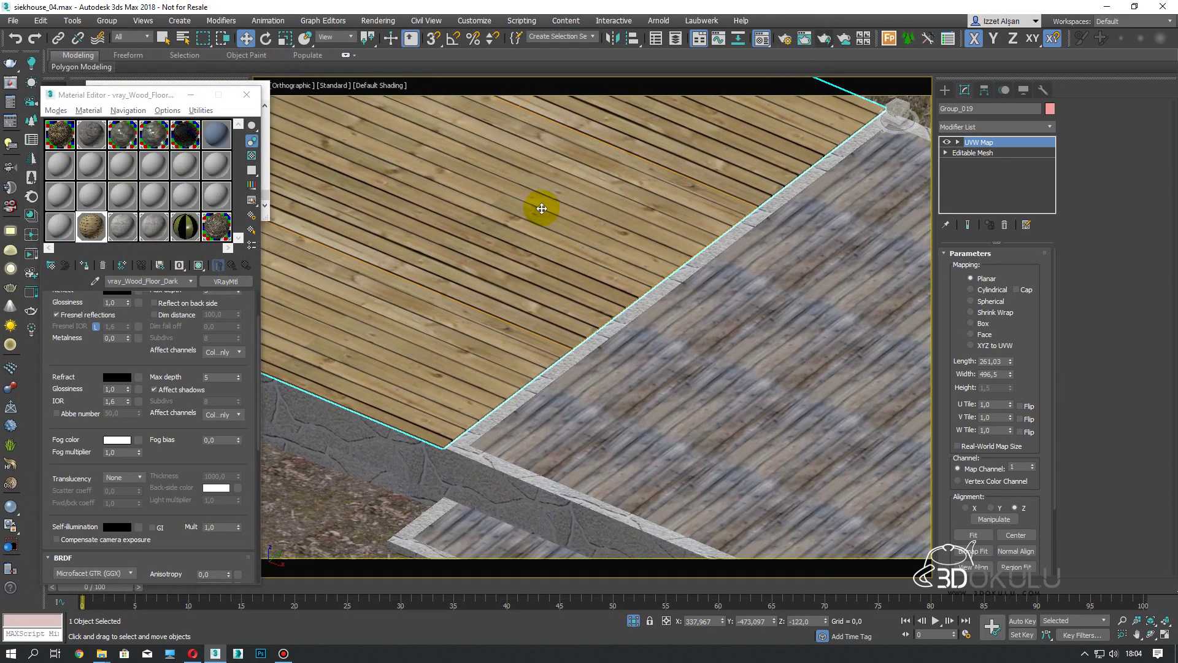
{"action": "scroll", "coordinate": [540, 205], "scroll_direction": "down", "scroll_amount": 5}
{"action": "scroll", "coordinate": [642, 263], "scroll_direction": "up", "scroll_amount": 5}
{"action": "middle_click_drag", "start_coordinate": [589, 279], "coordinate": [601, 308]}
{"action": "scroll", "coordinate": [614, 301], "scroll_direction": "down", "scroll_amount": 5}
{"action": "scroll", "coordinate": [632, 329], "scroll_direction": "up", "scroll_amount": 2}
{"action": "scroll", "coordinate": [474, 252], "scroll_direction": "up", "scroll_amount": 4}
{"action": "scroll", "coordinate": [686, 233], "scroll_direction": "up", "scroll_amount": 2}
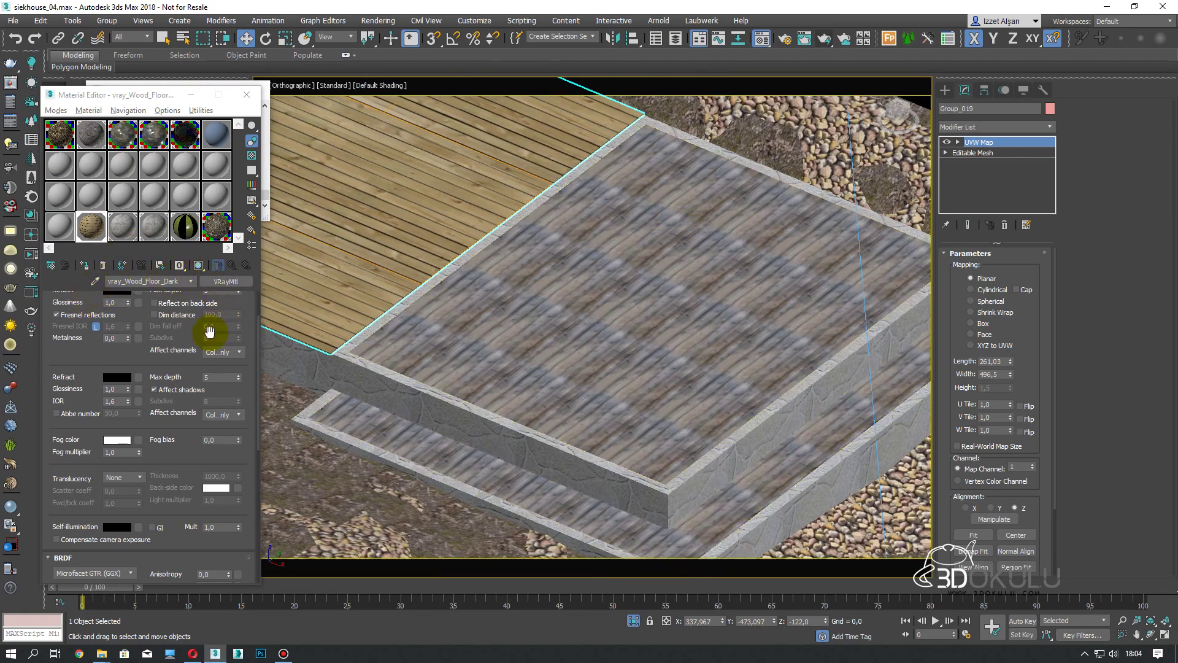
{"action": "scroll", "coordinate": [214, 325], "scroll_direction": "up", "scroll_amount": 3}
{"action": "left_click", "coordinate": [116, 345]}
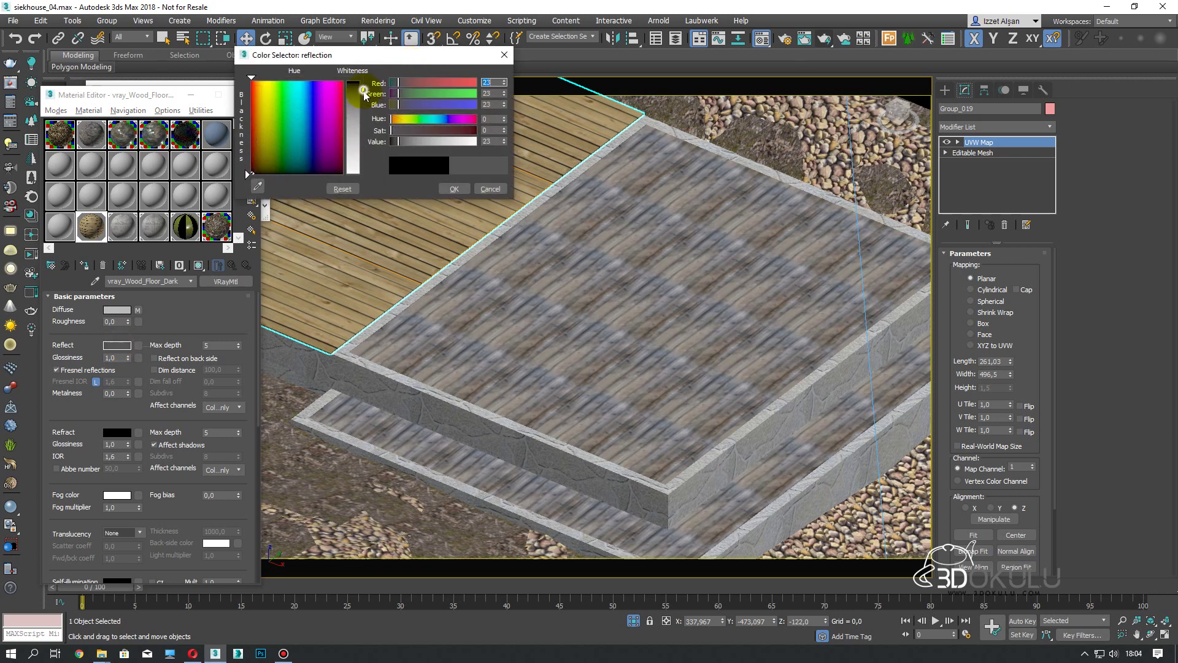
{"action": "left_click", "coordinate": [445, 189]}
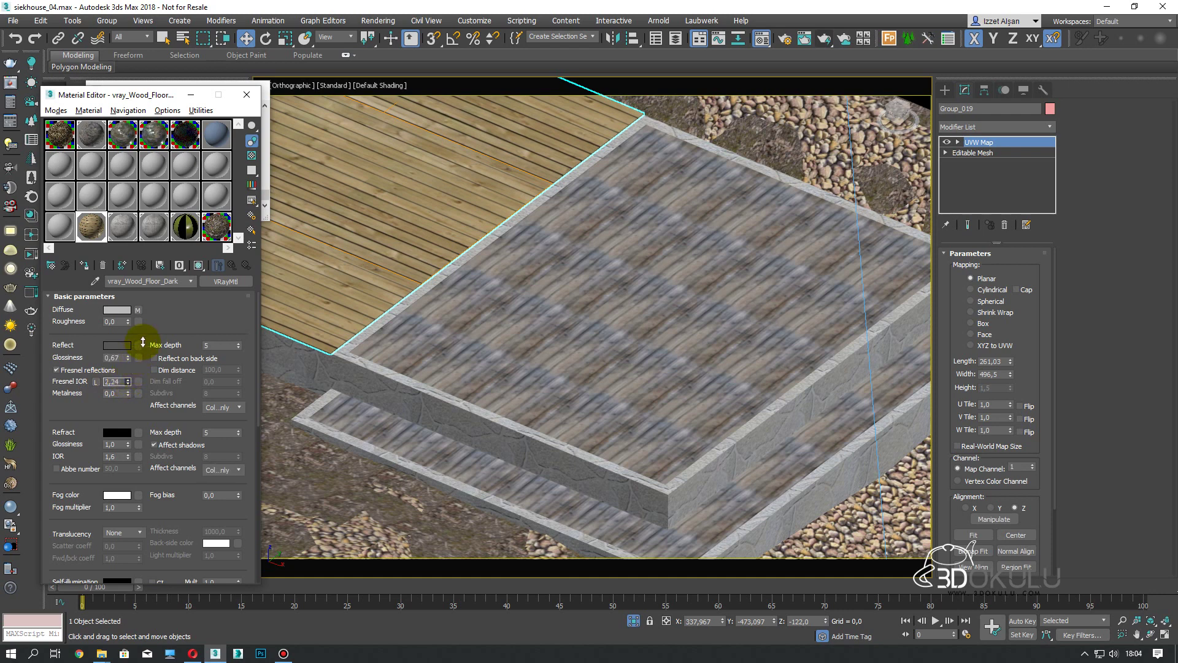
{"action": "left_click_drag", "start_coordinate": [143, 342], "coordinate": [143, 346]}
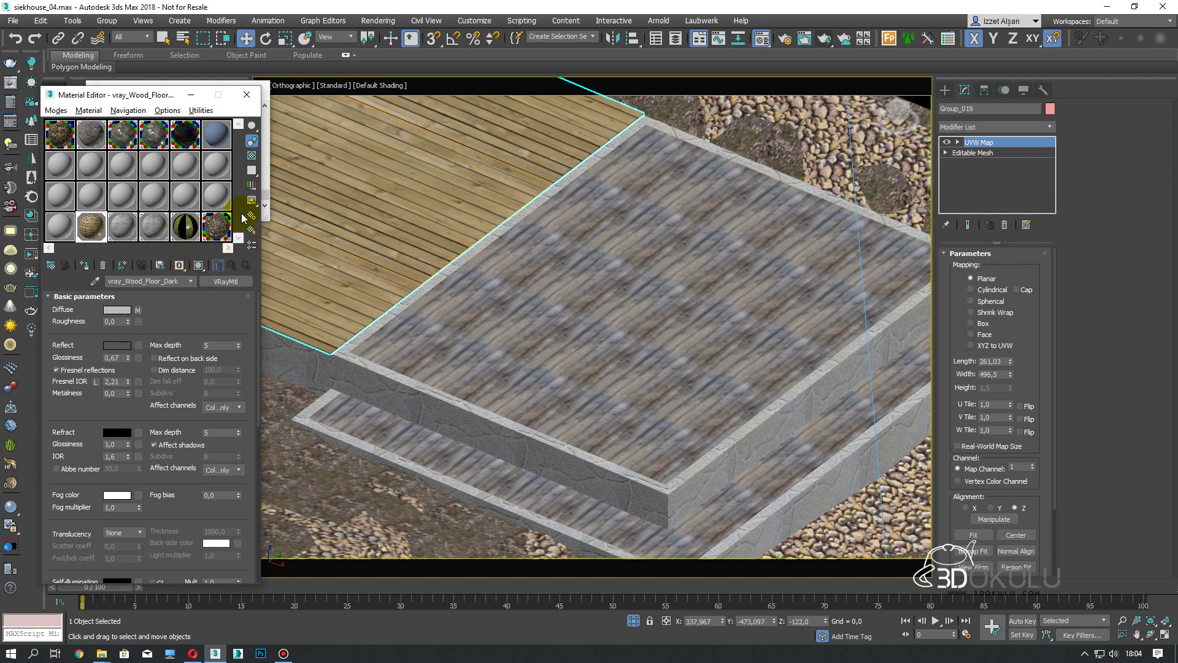
{"action": "left_click", "coordinate": [252, 159]}
Sample the slab's vray_Fencing_Wood_Old material and replace it with a new VRayMtl
{"action": "left_click", "coordinate": [461, 282]}
{"action": "left_click", "coordinate": [244, 282]}
{"action": "scroll", "coordinate": [473, 369], "scroll_direction": "down", "scroll_amount": 3}
{"action": "double_click", "coordinate": [473, 455]}
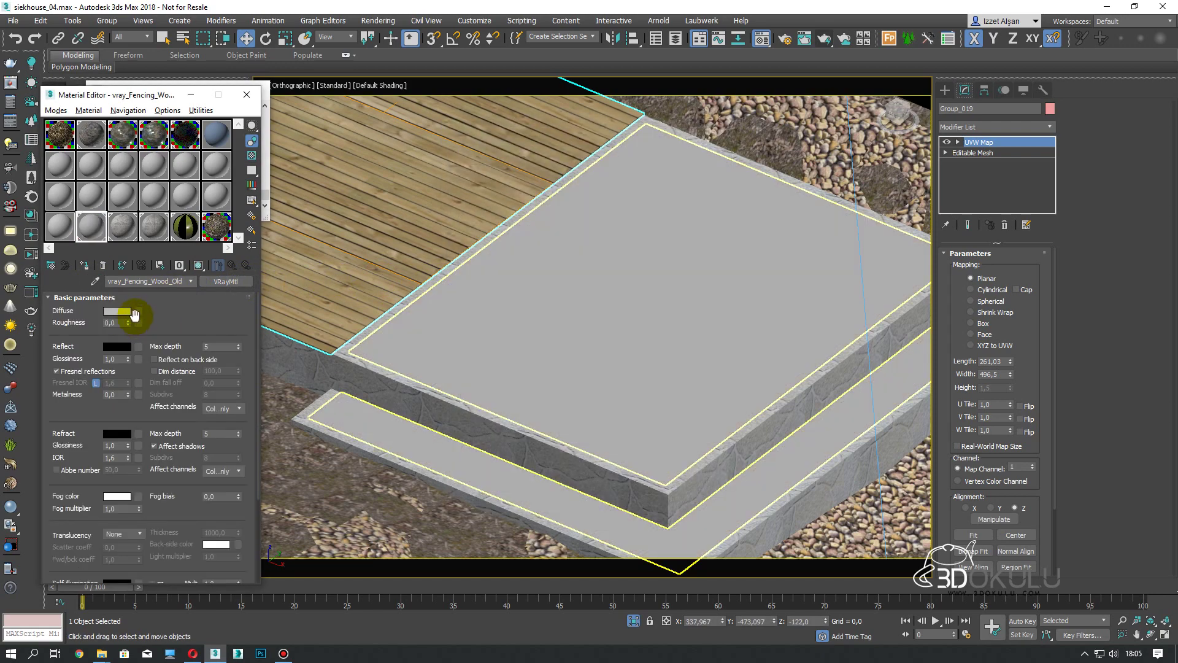
Give the new VRayMtl a Madera.jpg Bitmap diffuse map and show it in the viewport
{"action": "left_click", "coordinate": [139, 311]}
{"action": "left_click", "coordinate": [484, 189]}
{"action": "double_click", "coordinate": [484, 189]}
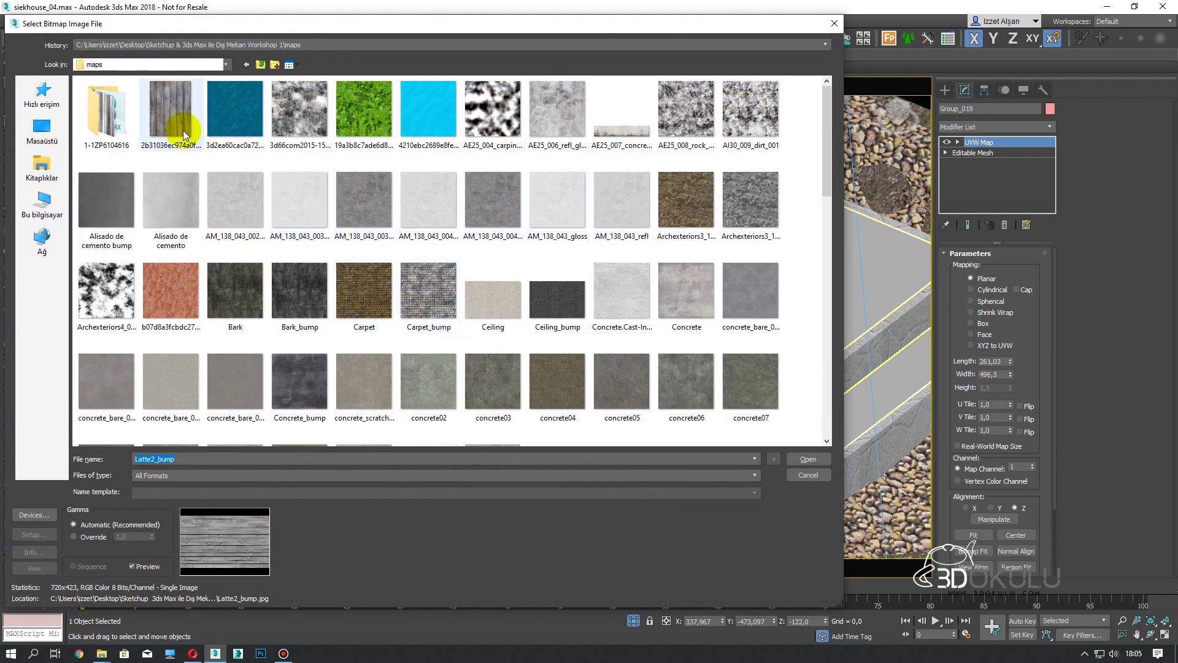
{"action": "scroll", "coordinate": [473, 297], "scroll_direction": "down", "scroll_amount": 5}
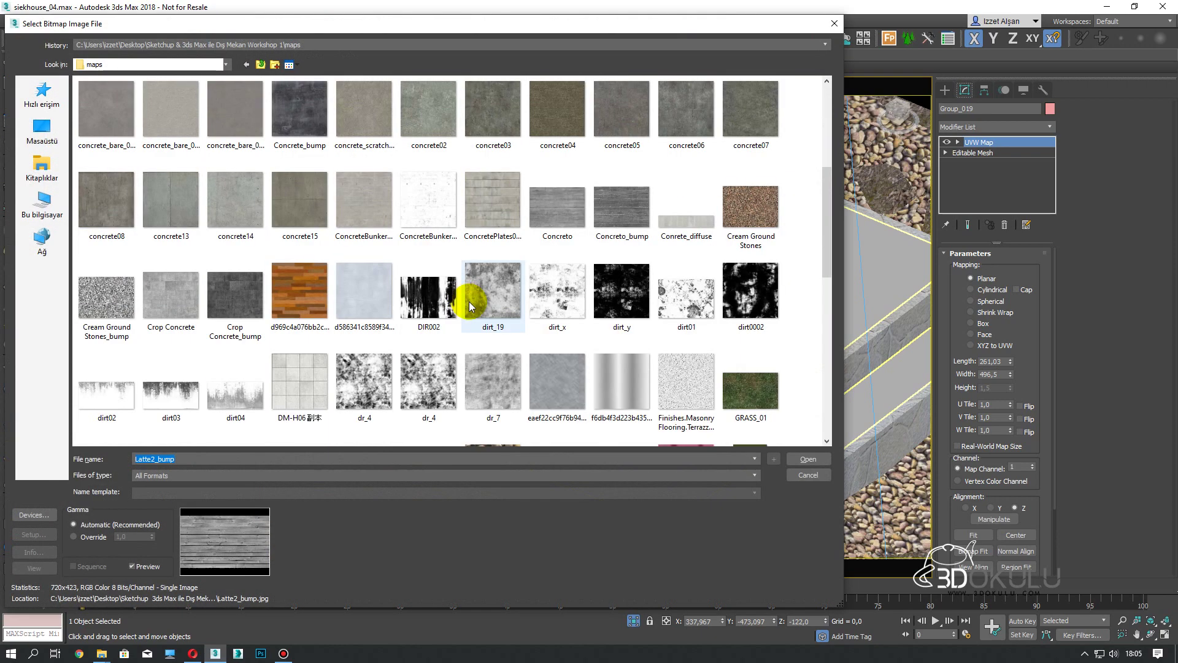
{"action": "scroll", "coordinate": [469, 307], "scroll_direction": "down", "scroll_amount": 5}
{"action": "double_click", "coordinate": [489, 255]}
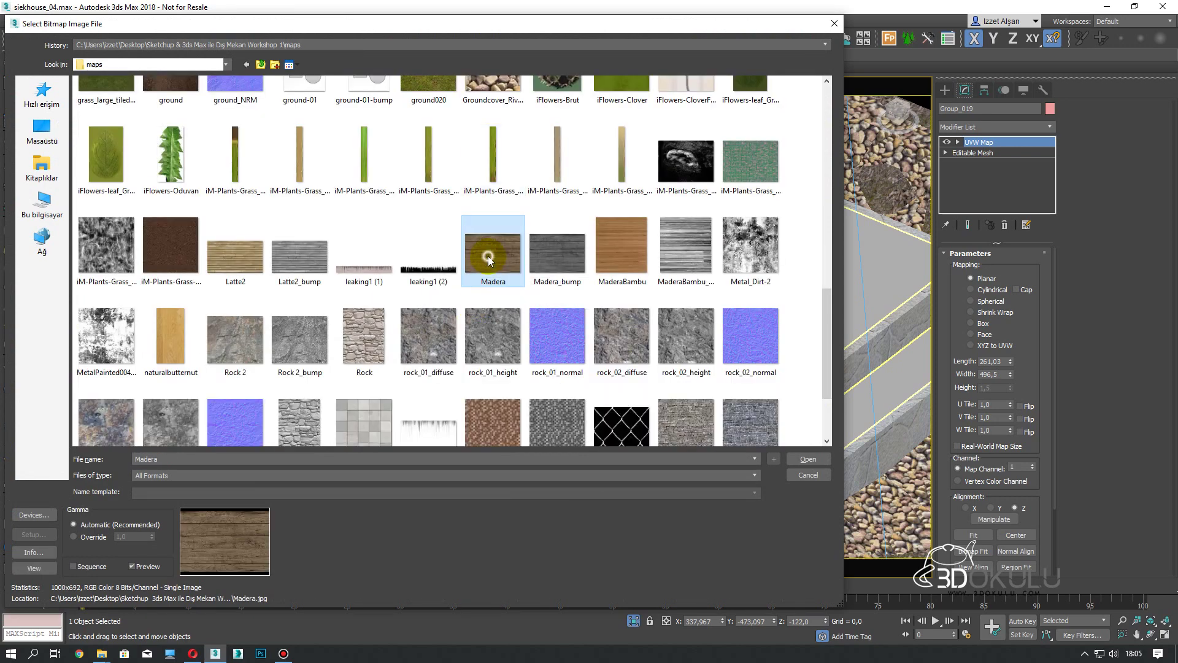
{"action": "left_click", "coordinate": [198, 271]}
{"action": "scroll", "coordinate": [487, 297], "scroll_direction": "up", "scroll_amount": 1}
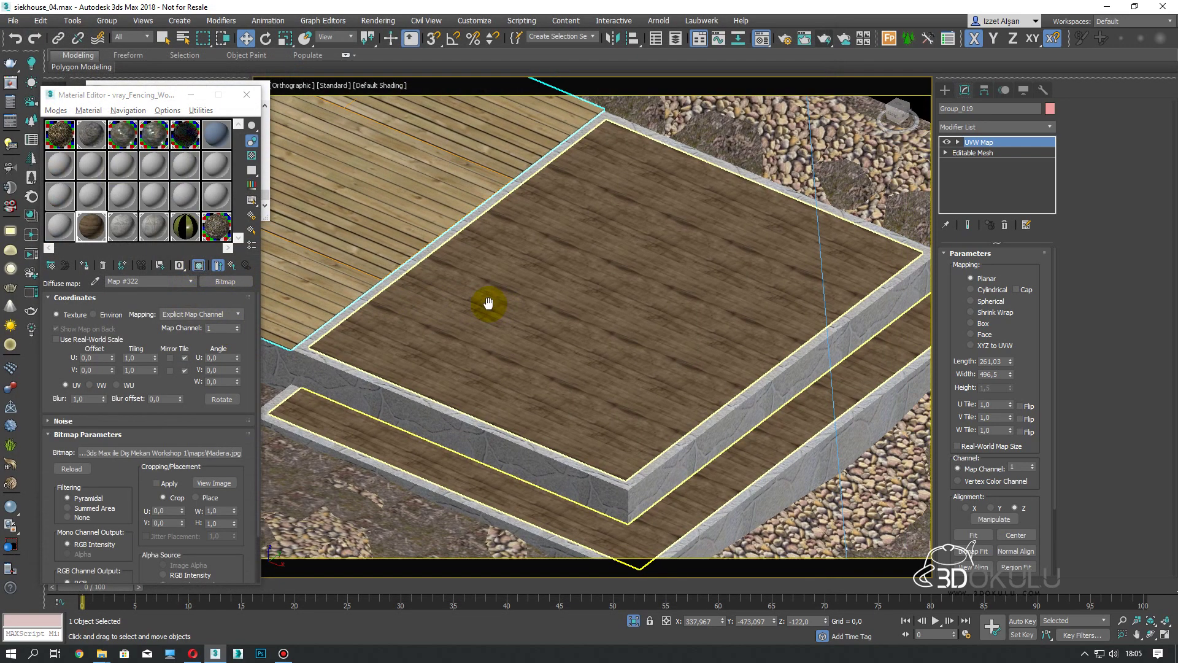
{"action": "scroll", "coordinate": [548, 344], "scroll_direction": "up", "scroll_amount": 4}
{"action": "scroll", "coordinate": [641, 295], "scroll_direction": "down", "scroll_amount": 5}
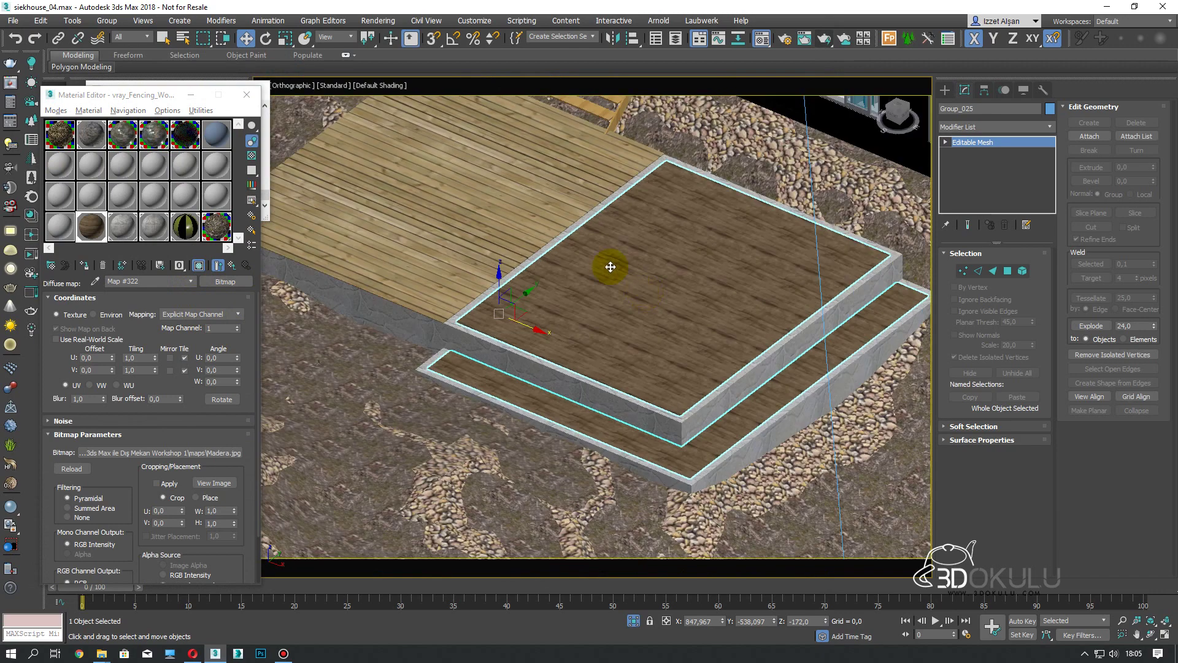
Fit the deck's planar UVW Map, then set its length to about 190.414 with width 545
{"action": "left_click", "coordinate": [978, 143]}
{"action": "left_click", "coordinate": [703, 277]}
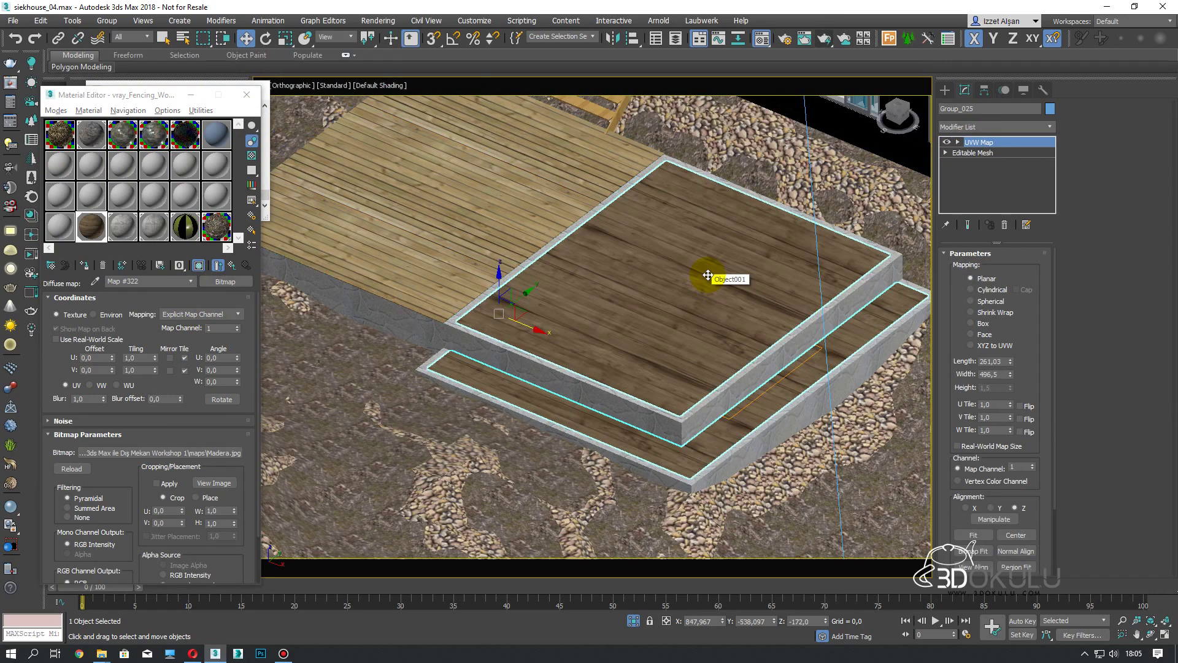
{"action": "scroll", "coordinate": [699, 280], "scroll_direction": "up", "scroll_amount": 3}
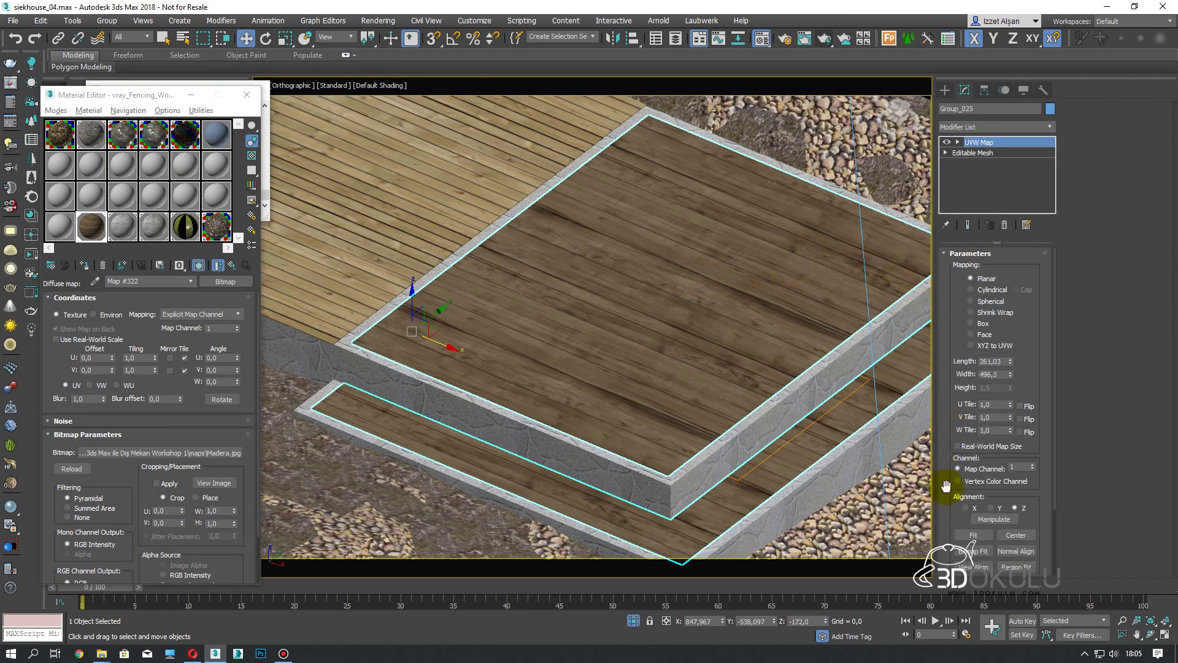
{"action": "left_click", "coordinate": [975, 536]}
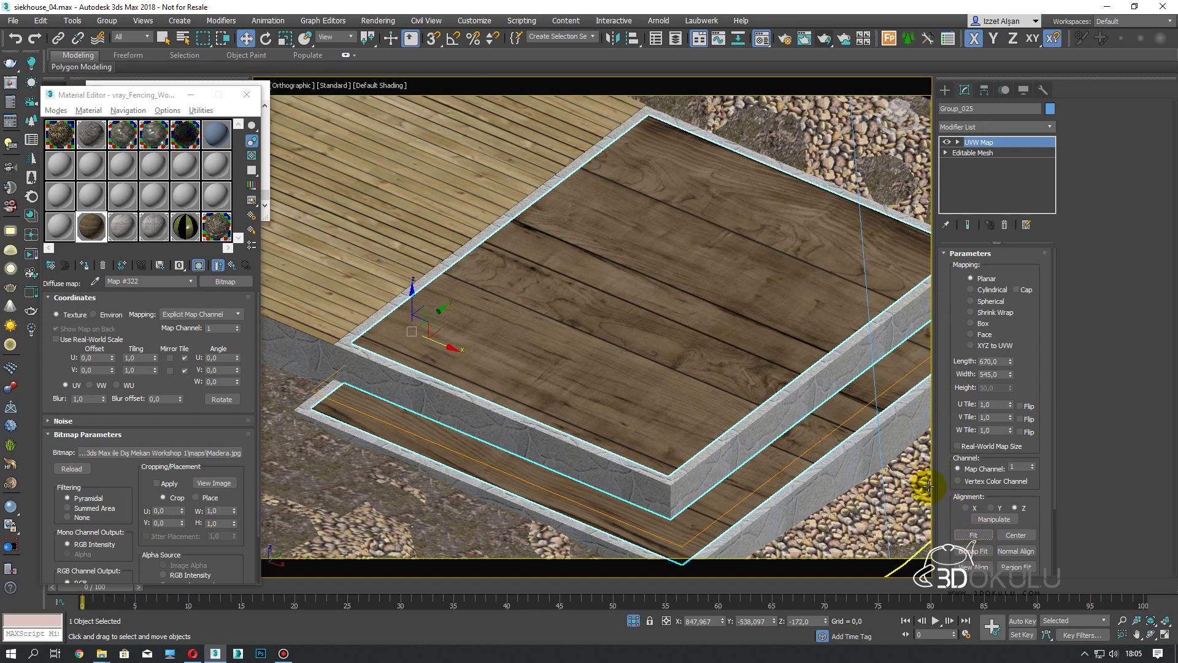
{"action": "left_click_drag", "start_coordinate": [1011, 367], "coordinate": [1011, 398]}
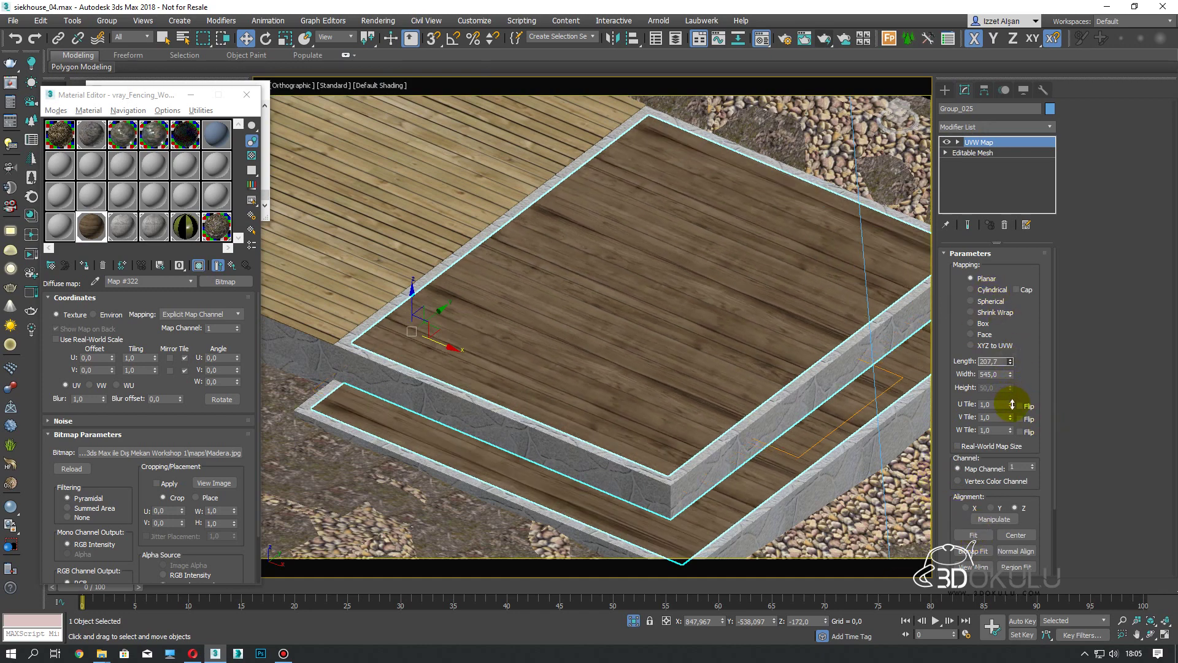
{"action": "left_click_drag", "start_coordinate": [1011, 398], "coordinate": [1011, 418]}
{"action": "scroll", "coordinate": [575, 397], "scroll_direction": "up", "scroll_amount": 3}
{"action": "scroll", "coordinate": [575, 397], "scroll_direction": "up", "scroll_amount": 3}
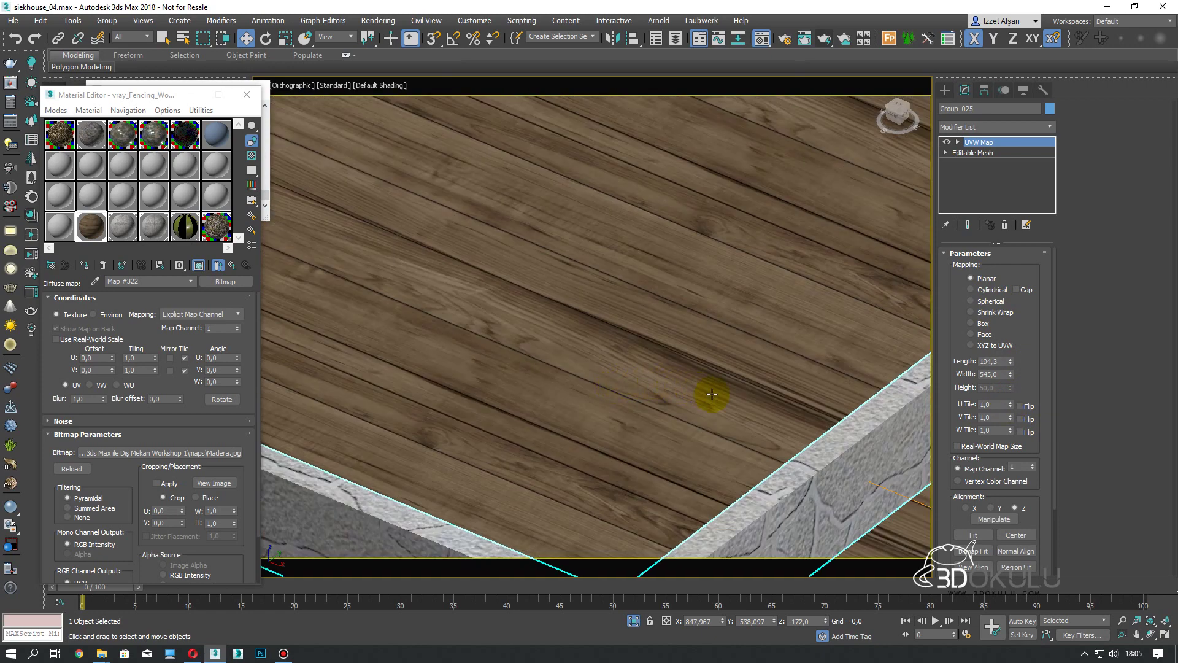
{"action": "left_click_drag", "start_coordinate": [1011, 362], "coordinate": [1012, 362]}
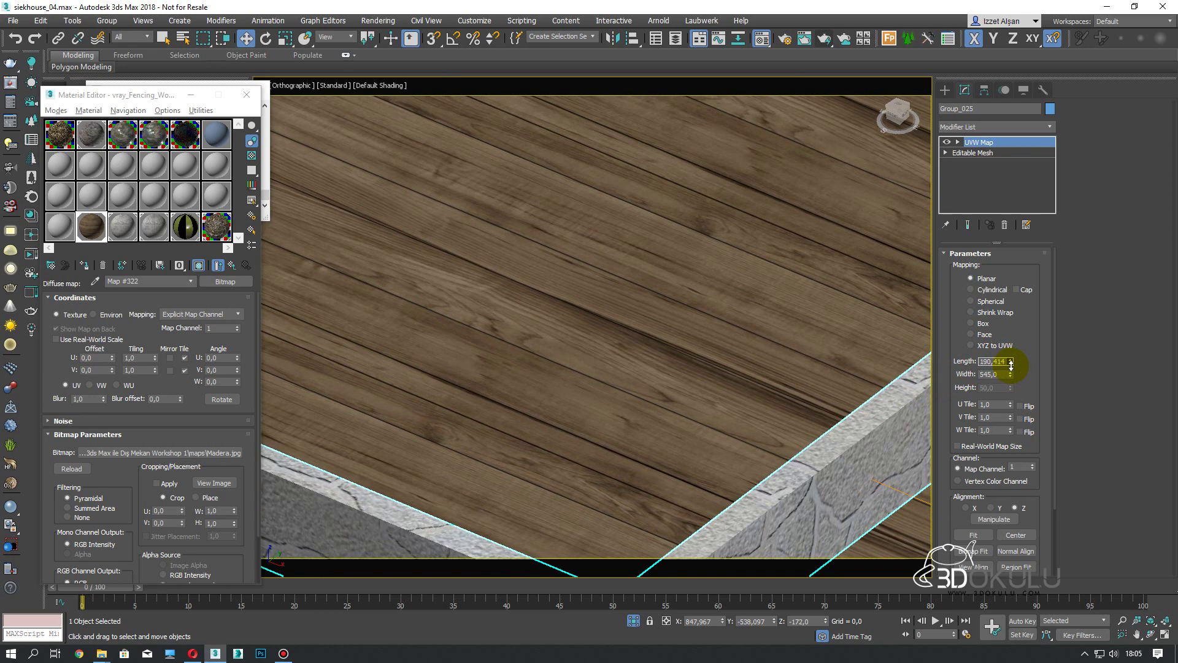
{"action": "scroll", "coordinate": [429, 346], "scroll_direction": "down", "scroll_amount": 2}
Sharpen the wood bitmap to 0.01 blur and load Madera_bump.jpg as the bump map
{"action": "right_click", "coordinate": [103, 400]}
{"action": "left_click", "coordinate": [230, 268]}
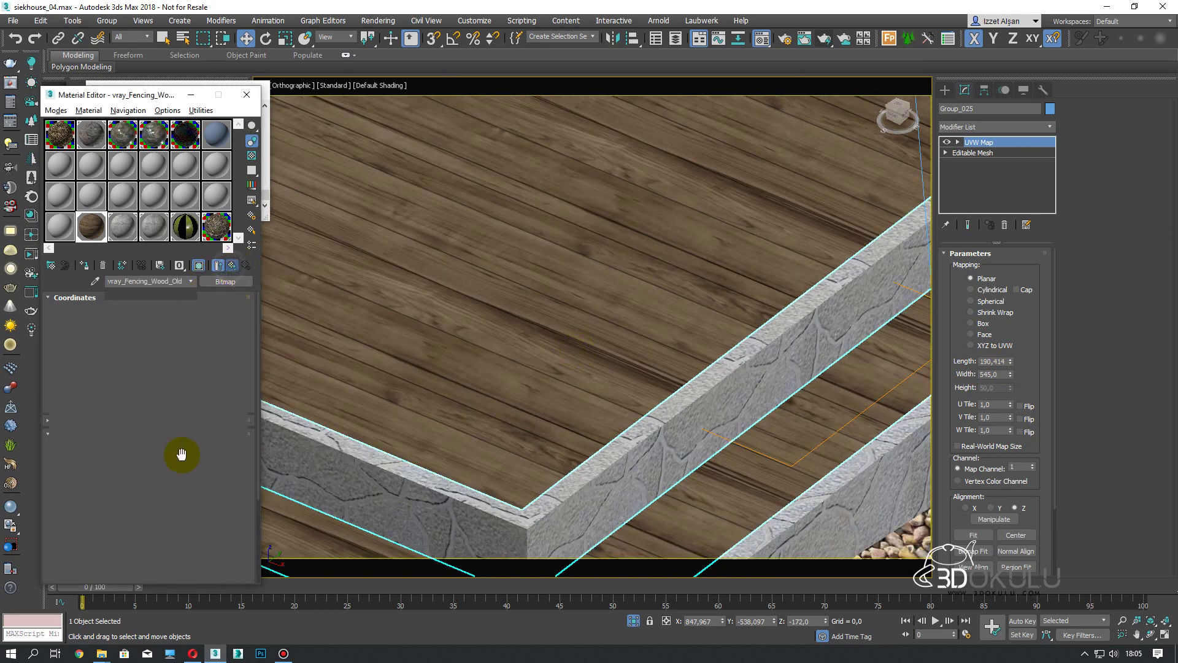
{"action": "scroll", "coordinate": [135, 570], "scroll_direction": "down", "scroll_amount": 3}
{"action": "left_click", "coordinate": [93, 576]}
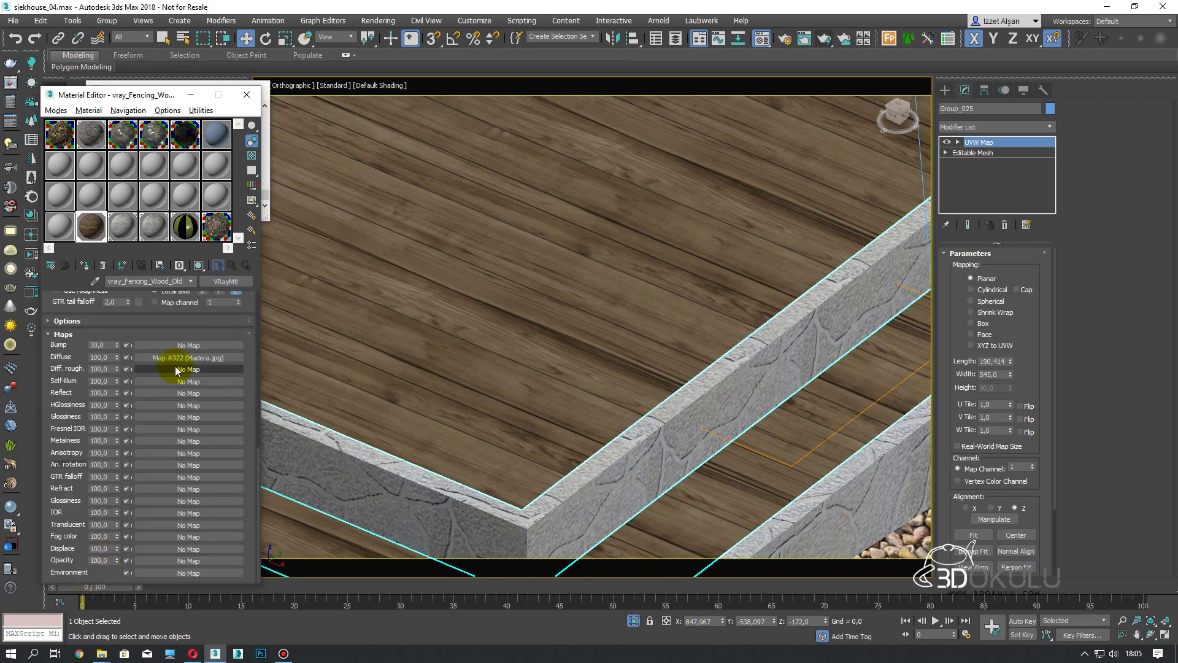
{"action": "left_click", "coordinate": [182, 345]}
{"action": "double_click", "coordinate": [499, 190]}
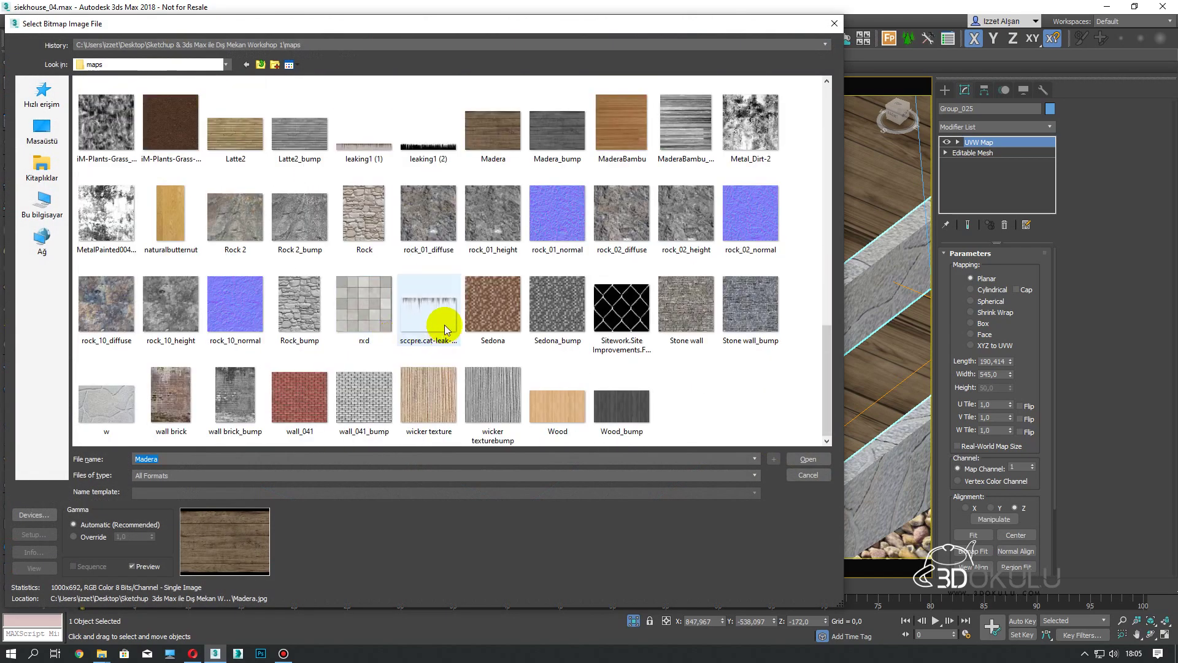
{"action": "double_click", "coordinate": [540, 135]}
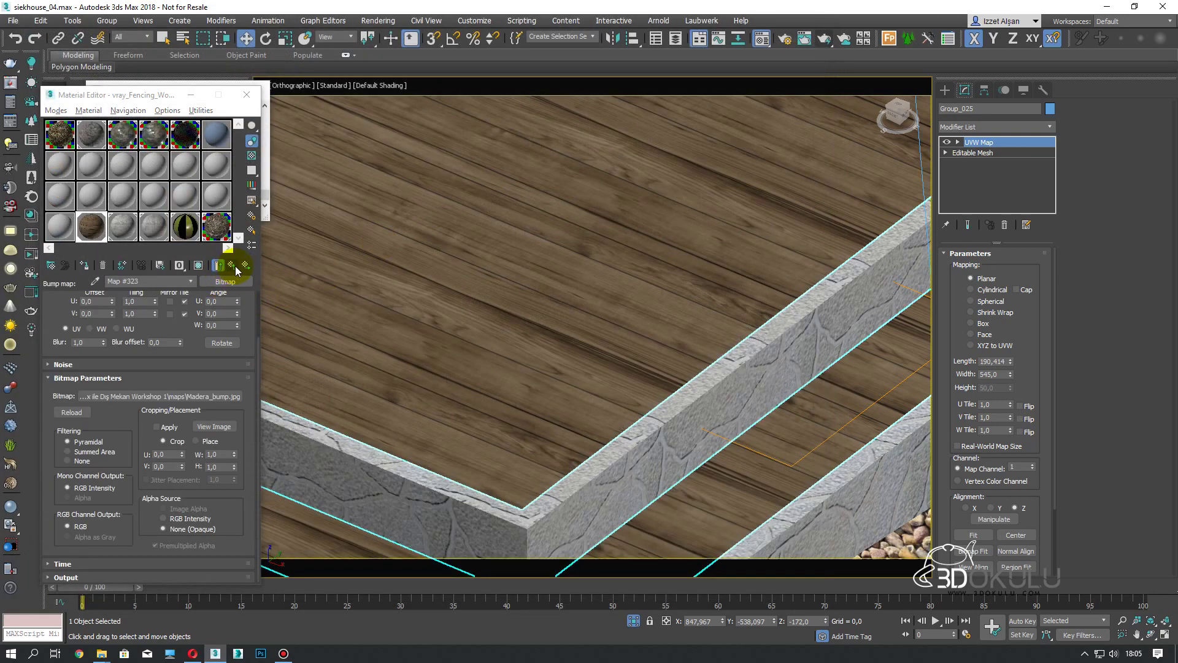
{"action": "left_click", "coordinate": [237, 270]}
Give the wood material a grey reflection colour with 0.72 reflection glossiness
{"action": "double_click", "coordinate": [89, 222]}
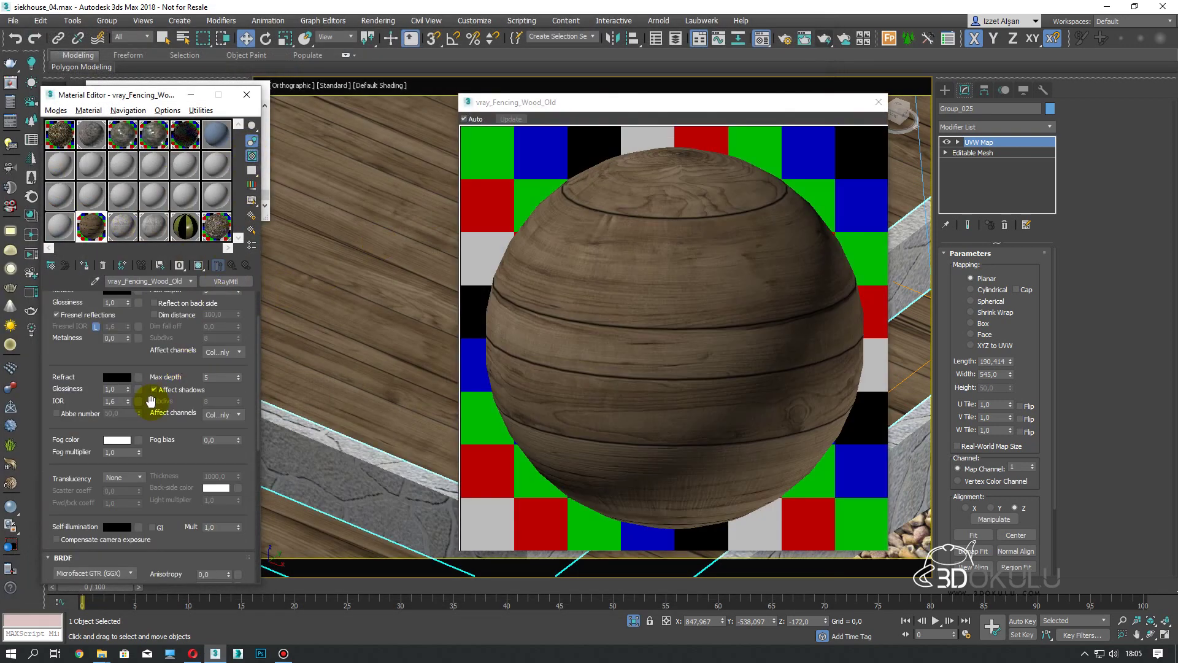
{"action": "scroll", "coordinate": [156, 417], "scroll_direction": "up", "scroll_amount": 2}
{"action": "left_click", "coordinate": [114, 346]}
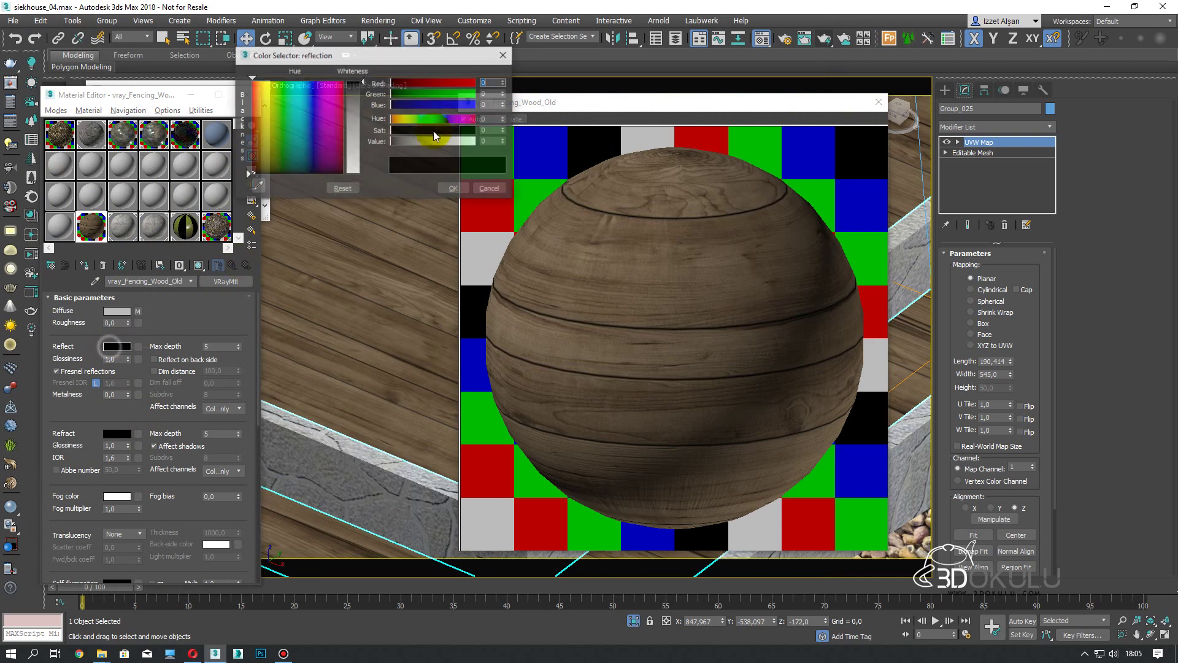
{"action": "left_click_drag", "start_coordinate": [369, 93], "coordinate": [362, 107]}
{"action": "left_click", "coordinate": [454, 189]}
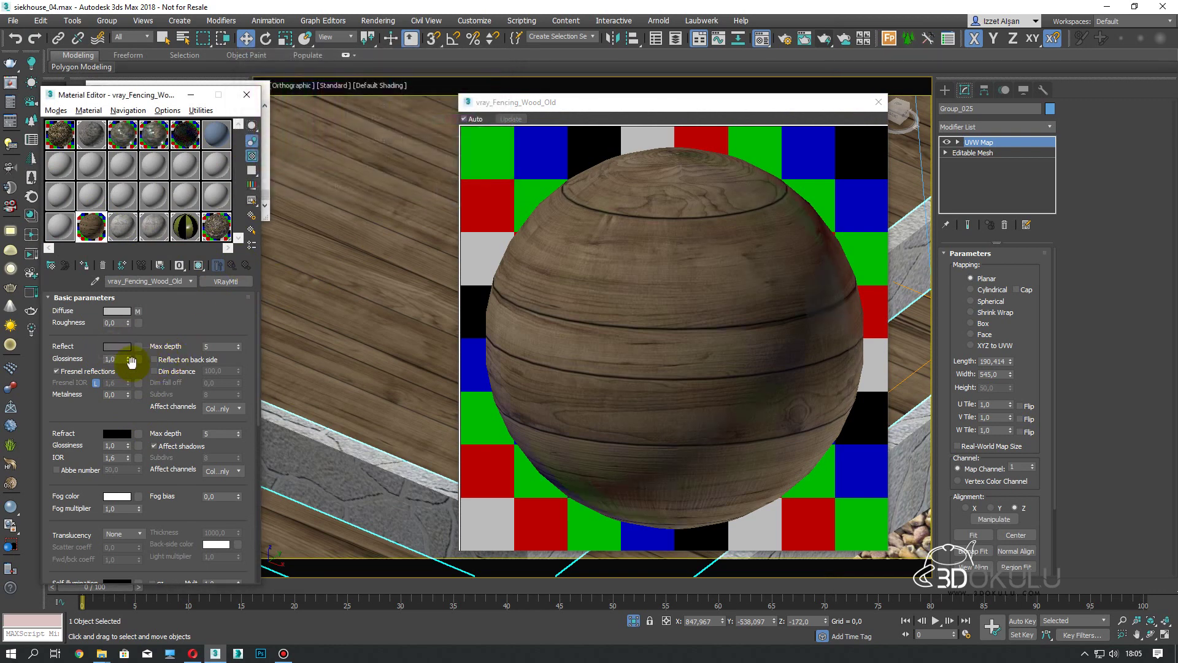
{"action": "left_click_drag", "start_coordinate": [130, 360], "coordinate": [129, 363]}
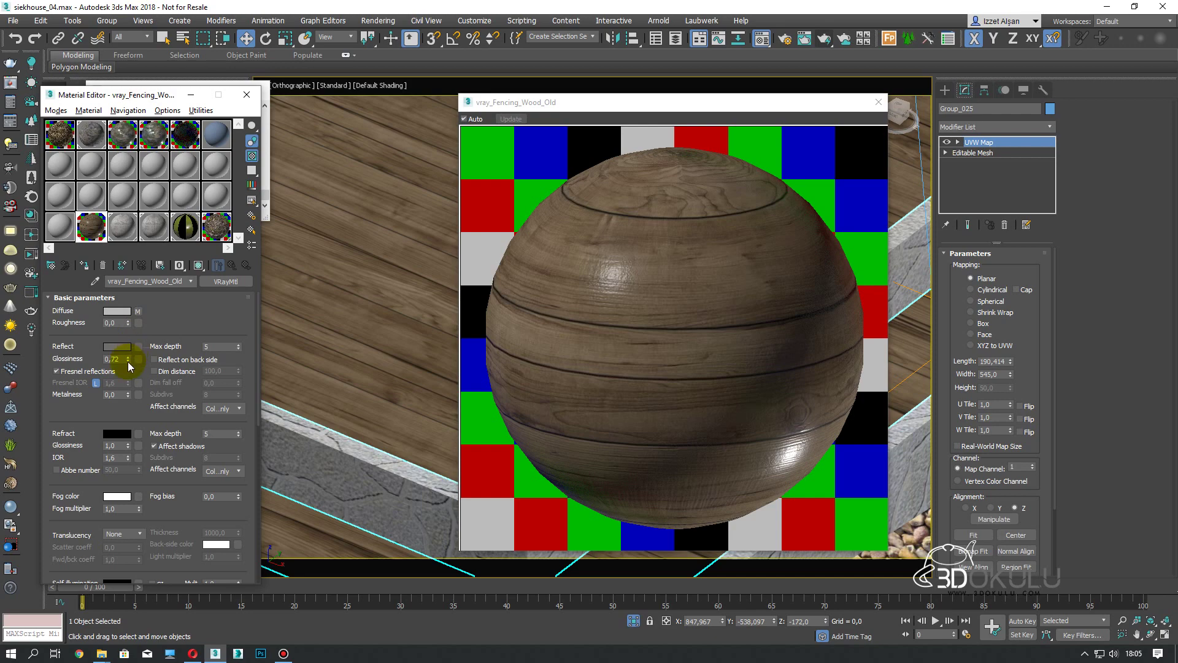
{"action": "left_click", "coordinate": [879, 102]}
Eyedrop the stone wall's vray_w material into the Material Editor
{"action": "mouse_move", "coordinate": [790, 226]}
{"action": "middle_mouse_down"}
{"action": "mouse_move", "coordinate": [567, 263]}
{"action": "mouse_move", "coordinate": [529, 244]}
{"action": "middle_mouse_up"}
{"action": "left_click", "coordinate": [311, 271]}
{"action": "left_click", "coordinate": [534, 262]}
{"action": "left_click", "coordinate": [342, 295]}
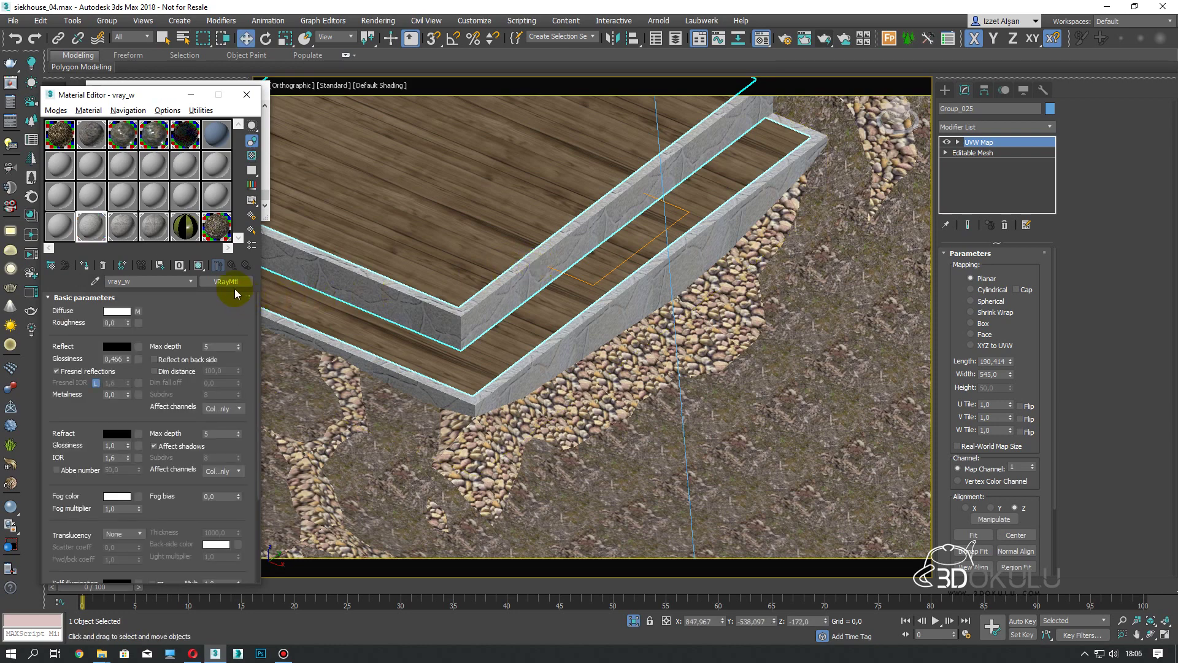
Replace vray_w with a fresh VRayMtl and assign a Bitmap to its diffuse
{"action": "left_click", "coordinate": [236, 282]}
{"action": "scroll", "coordinate": [501, 438], "scroll_direction": "down", "scroll_amount": 3}
{"action": "double_click", "coordinate": [482, 472]}
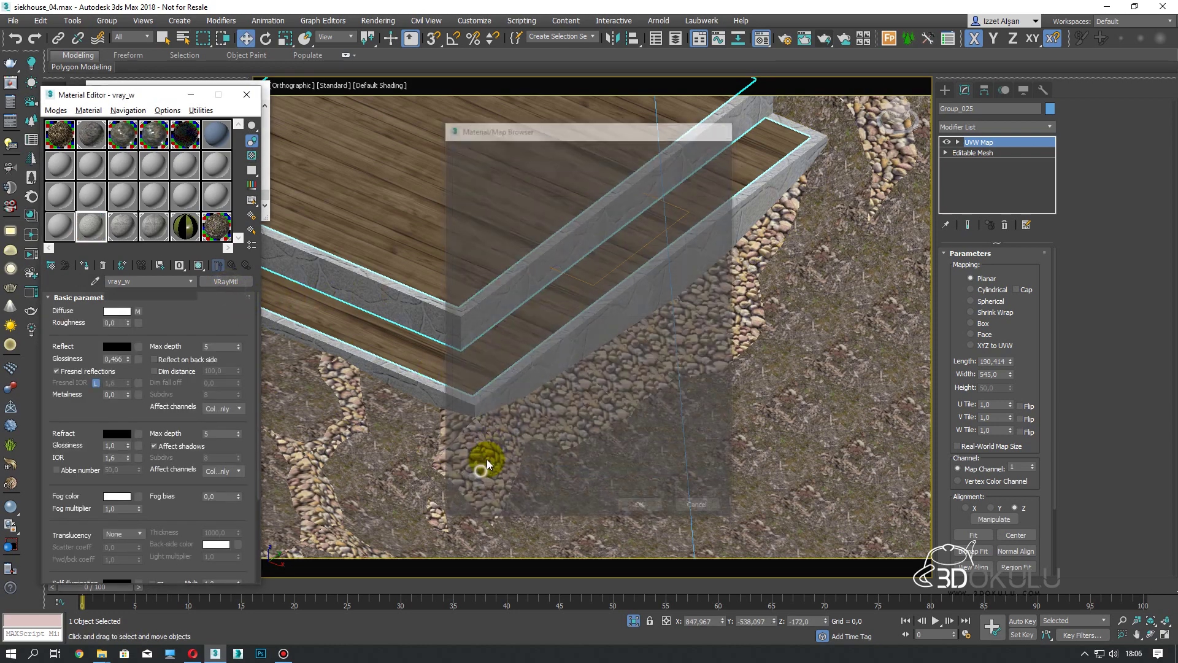
{"action": "left_click", "coordinate": [138, 311]}
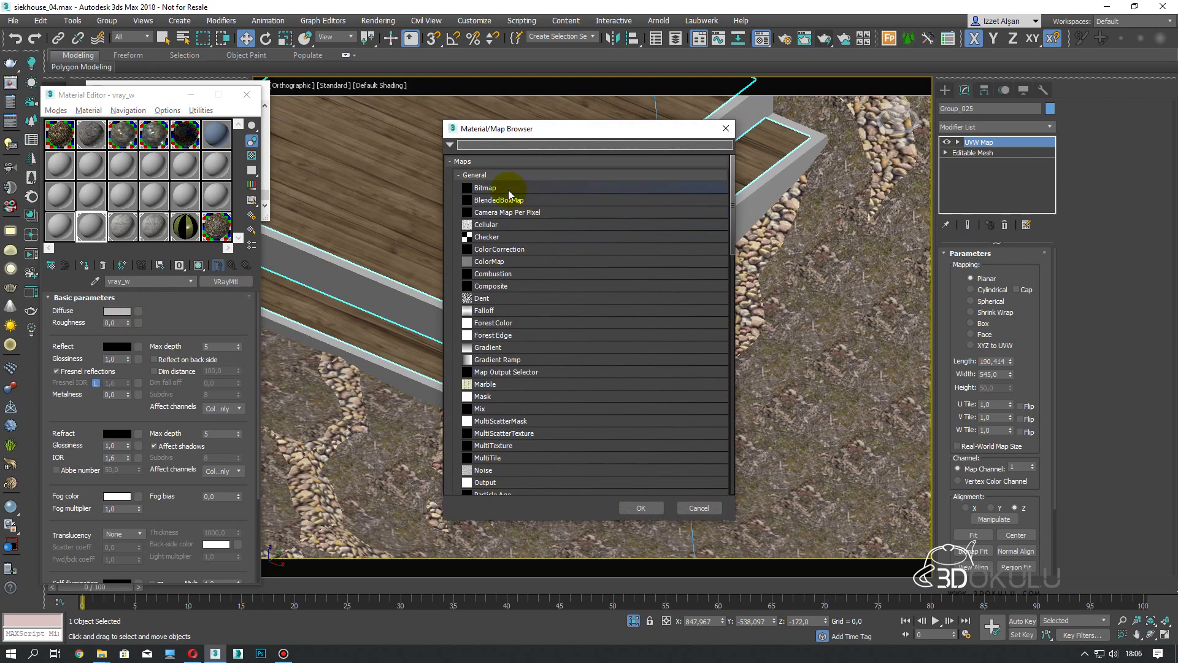
{"action": "double_click", "coordinate": [488, 186]}
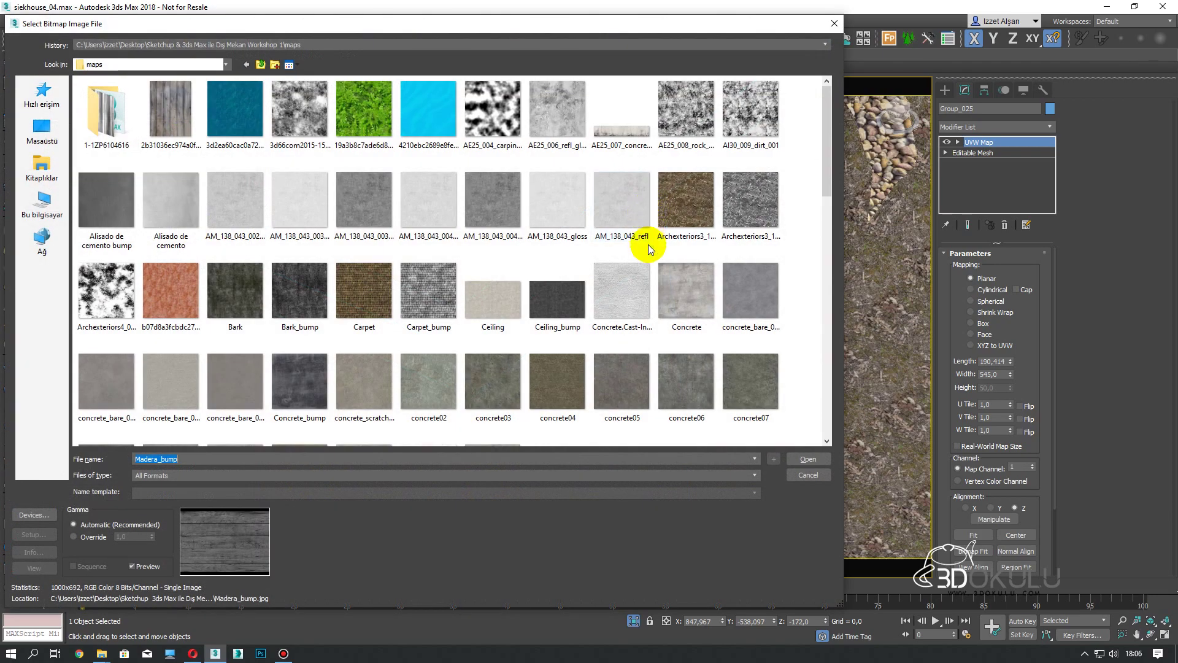
Browse the texture images and preview the Stone wall image full size
{"action": "scroll", "coordinate": [492, 308], "scroll_direction": "down", "scroll_amount": 1}
{"action": "scroll", "coordinate": [491, 300], "scroll_direction": "down", "scroll_amount": 2}
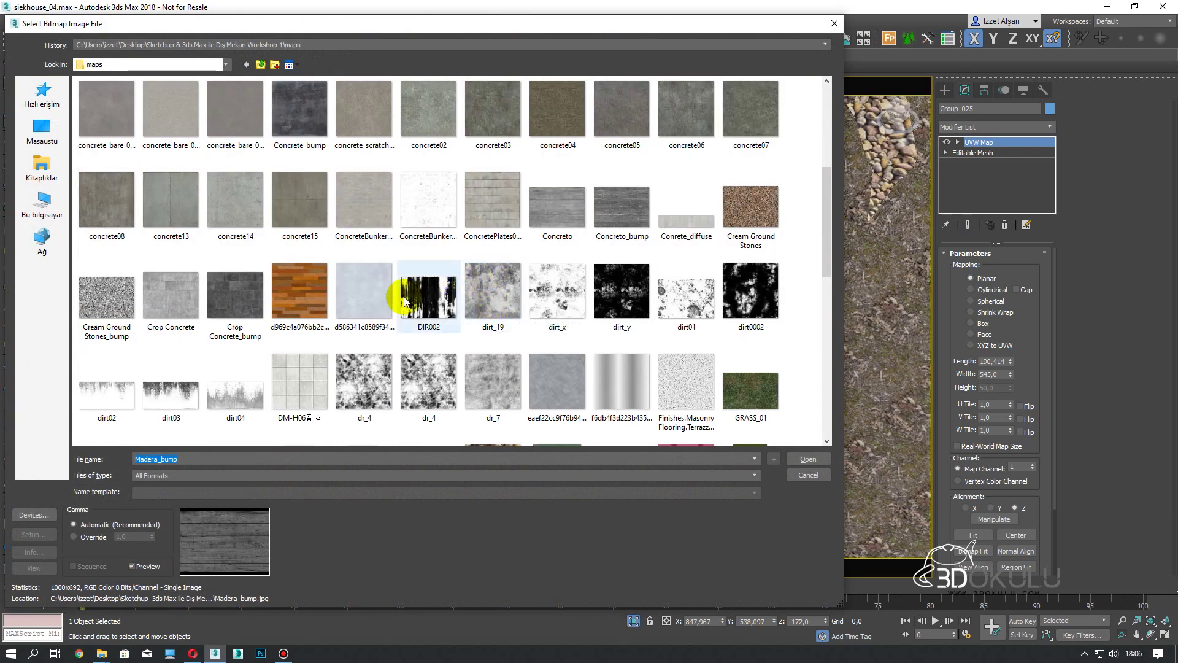
{"action": "scroll", "coordinate": [381, 307], "scroll_direction": "down", "scroll_amount": 2}
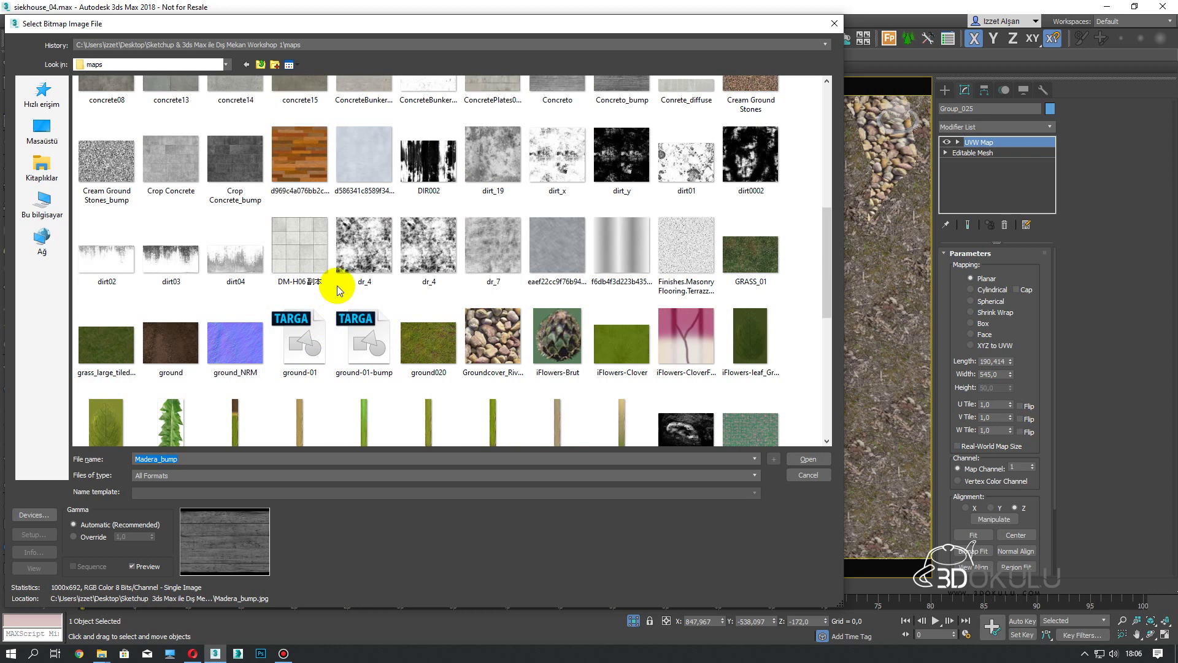
{"action": "left_click", "coordinate": [171, 161]}
{"action": "scroll", "coordinate": [295, 261], "scroll_direction": "up", "scroll_amount": 2}
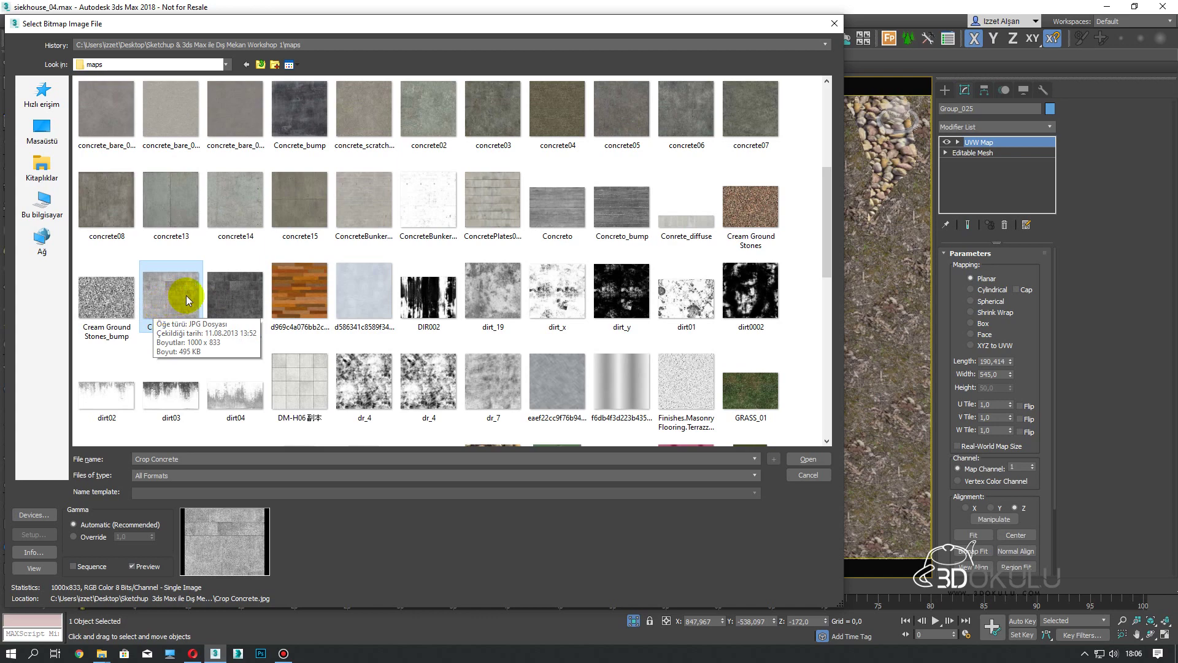
{"action": "scroll", "coordinate": [469, 212], "scroll_direction": "down", "scroll_amount": 3}
{"action": "scroll", "coordinate": [471, 213], "scroll_direction": "down", "scroll_amount": 2}
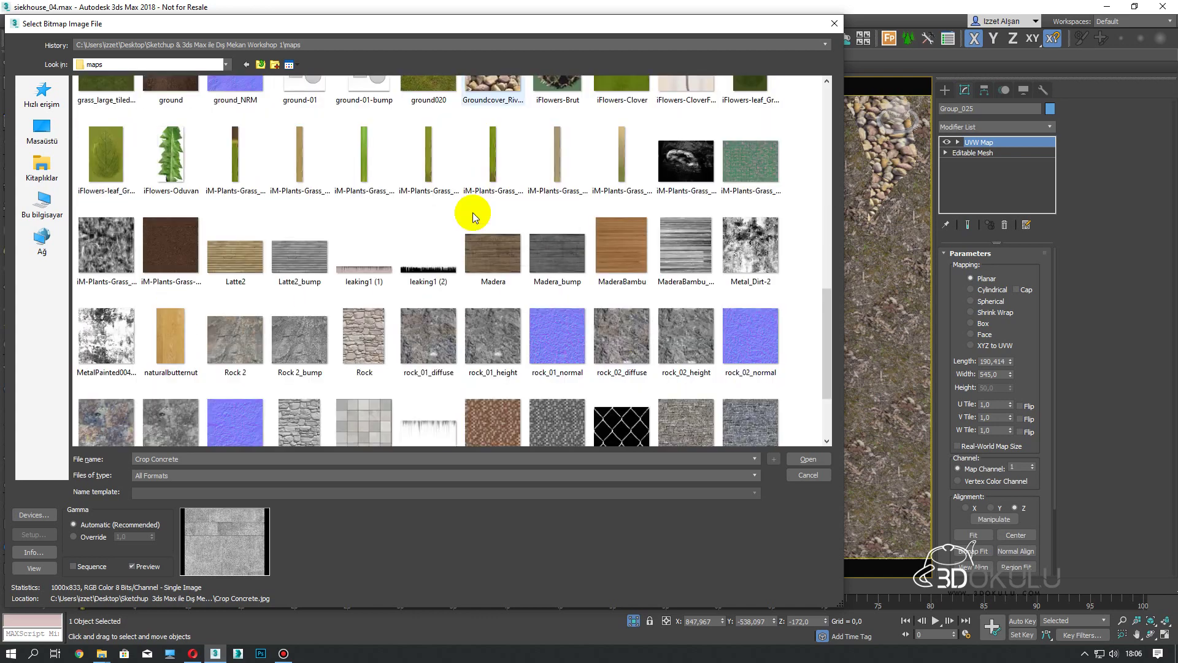
{"action": "scroll", "coordinate": [473, 212], "scroll_direction": "down", "scroll_amount": 1}
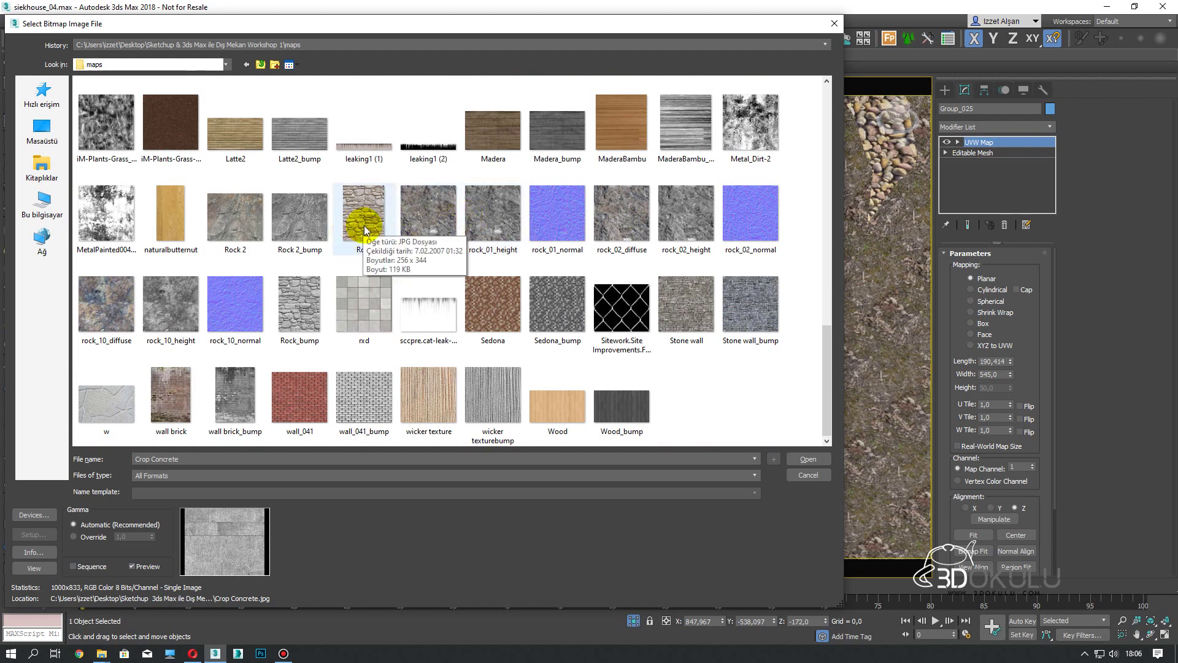
{"action": "left_click", "coordinate": [687, 316]}
{"action": "right_click", "coordinate": [700, 298]}
{"action": "left_click", "coordinate": [731, 203]}
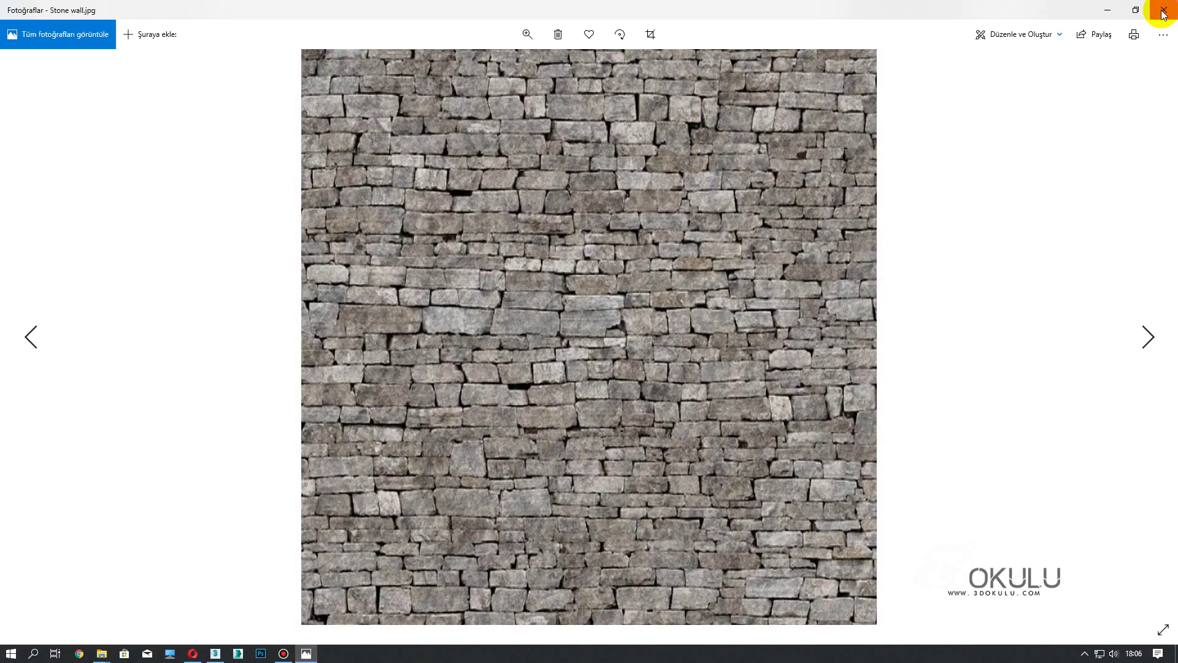
{"action": "left_click", "coordinate": [1163, 11]}
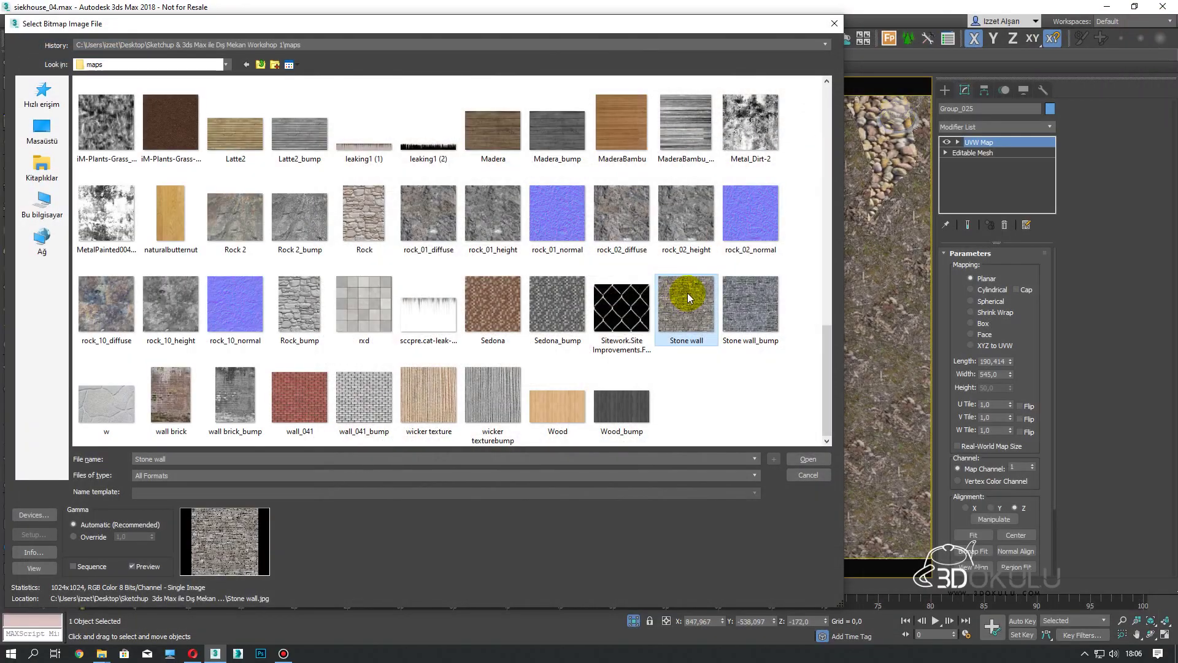
Load Conrete_diffuse as the wall material's diffuse texture
{"action": "scroll", "coordinate": [691, 289], "scroll_direction": "up", "scroll_amount": 2}
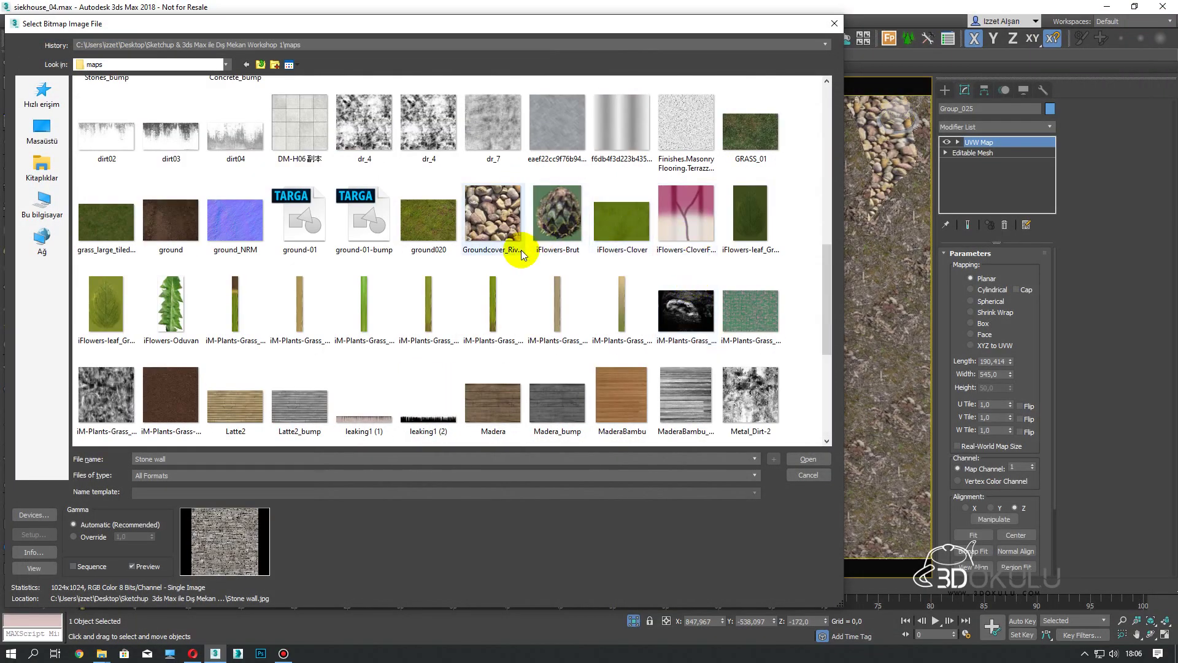
{"action": "scroll", "coordinate": [466, 267], "scroll_direction": "up", "scroll_amount": 3}
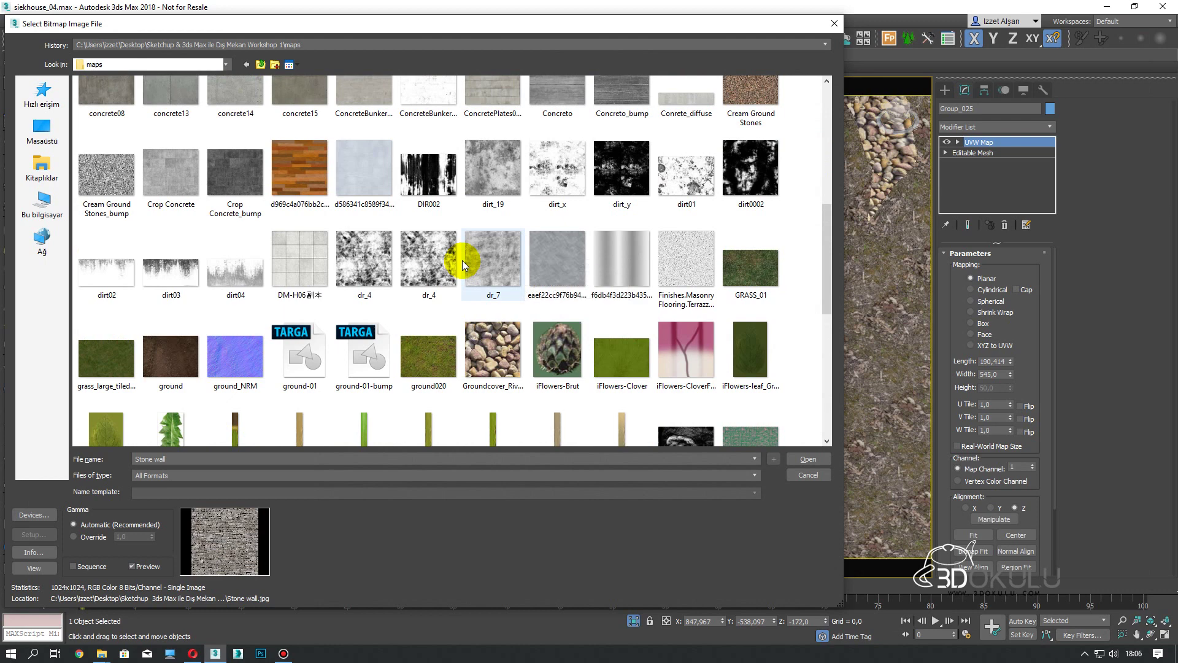
{"action": "scroll", "coordinate": [462, 260], "scroll_direction": "up", "scroll_amount": 1}
{"action": "left_click", "coordinate": [170, 304]}
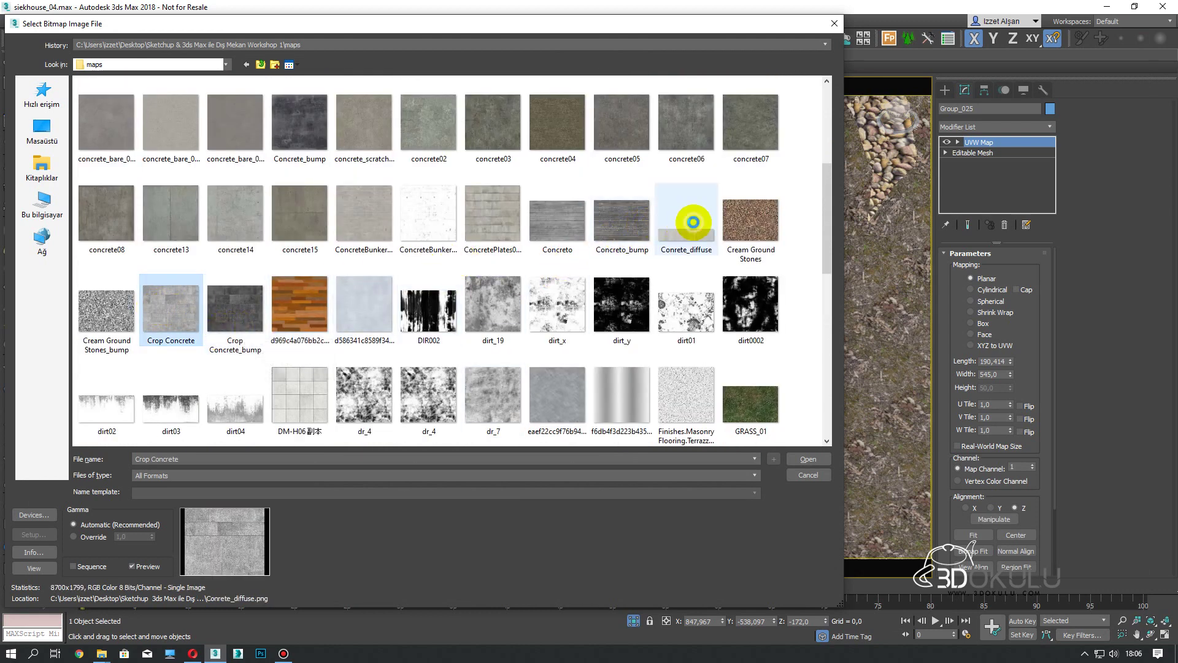
{"action": "left_click", "coordinate": [693, 222]}
{"action": "double_click", "coordinate": [686, 243]}
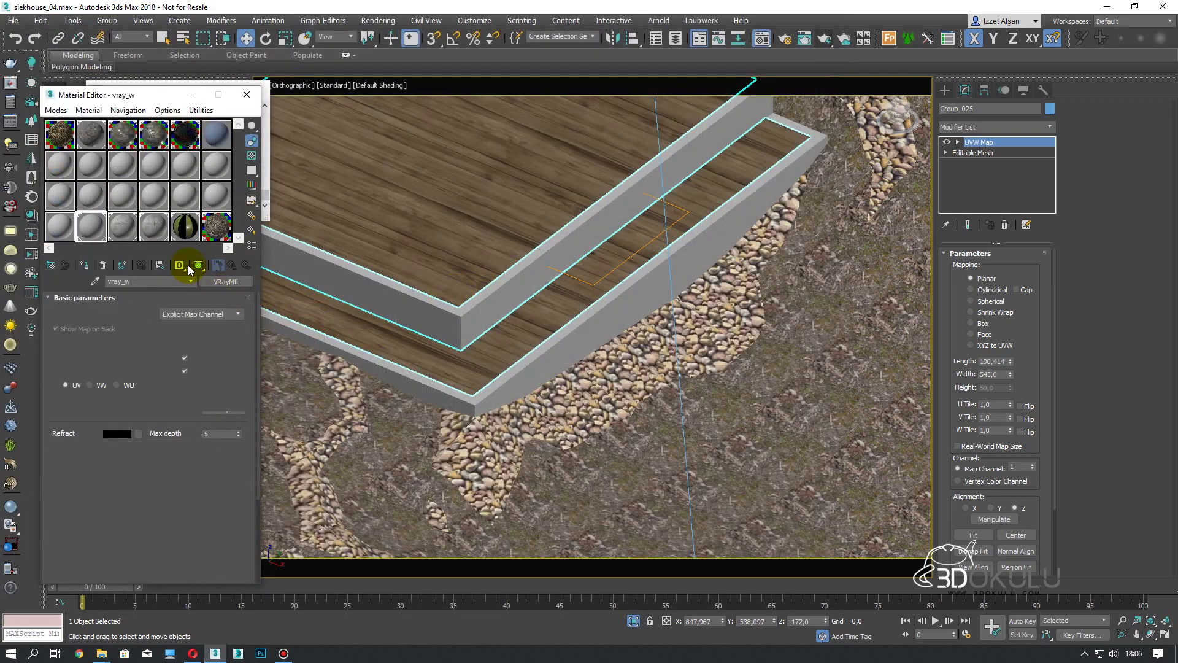
Reduce the concrete bitmap blur to 0.01 and select the wall group Group_018
{"action": "right_click", "coordinate": [103, 402]}
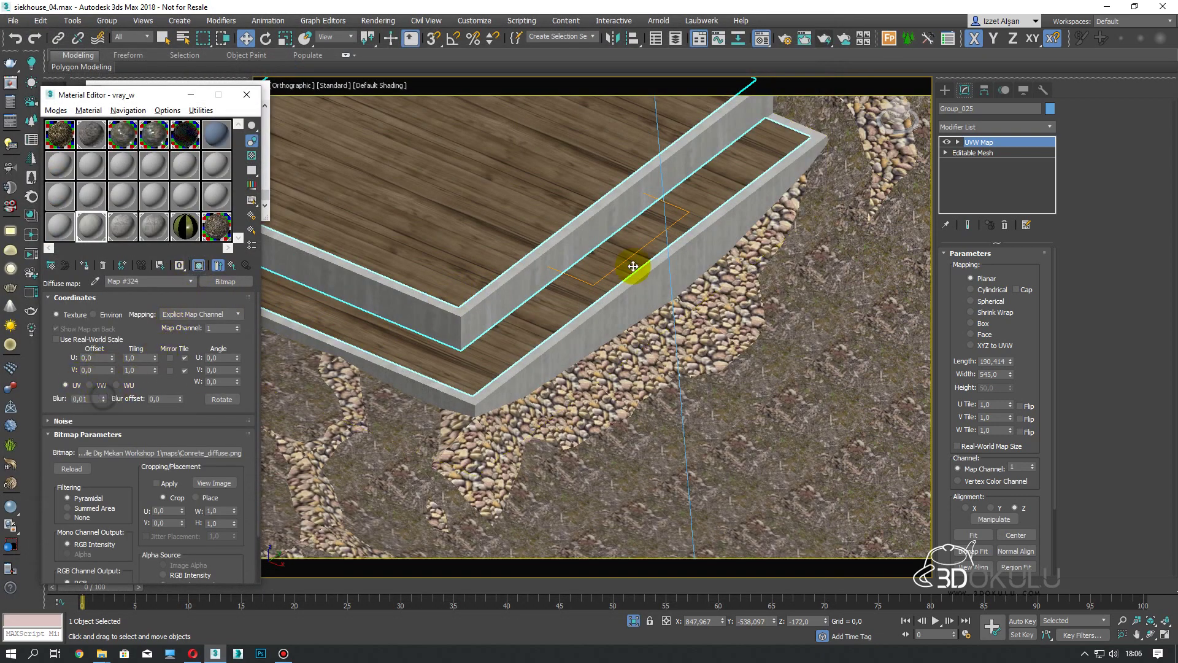
{"action": "left_click", "coordinate": [601, 218]}
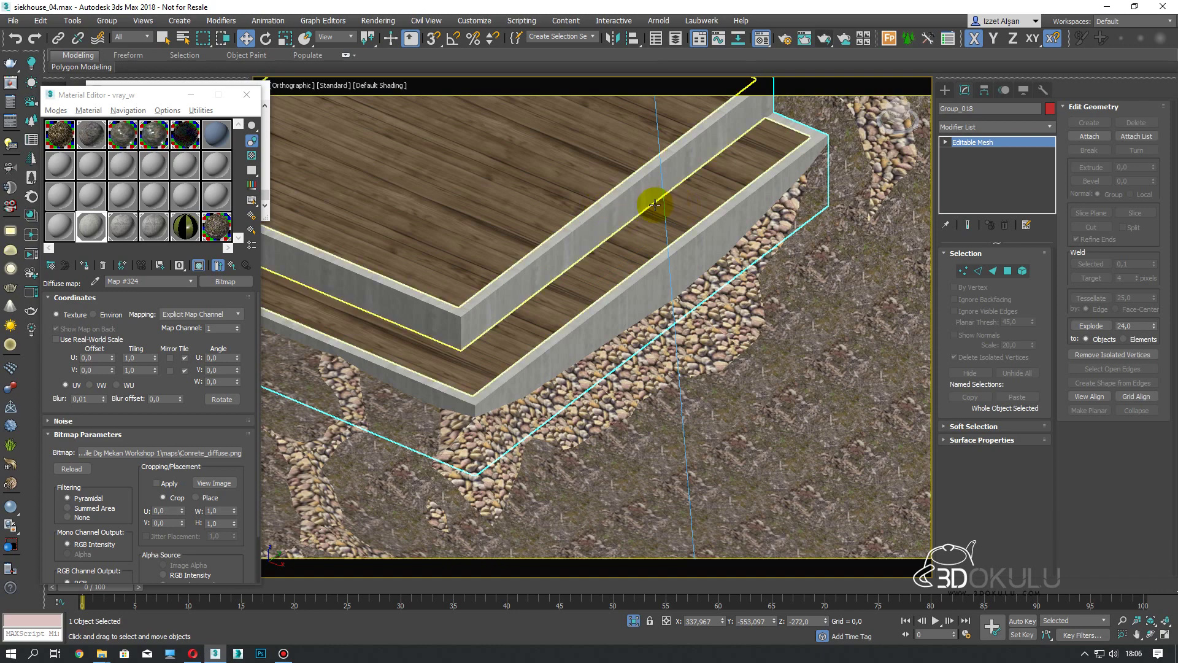
{"action": "scroll", "coordinate": [658, 203], "scroll_direction": "up", "scroll_amount": 2}
{"action": "key", "text": "F4"}
{"action": "left_click", "coordinate": [969, 152]}
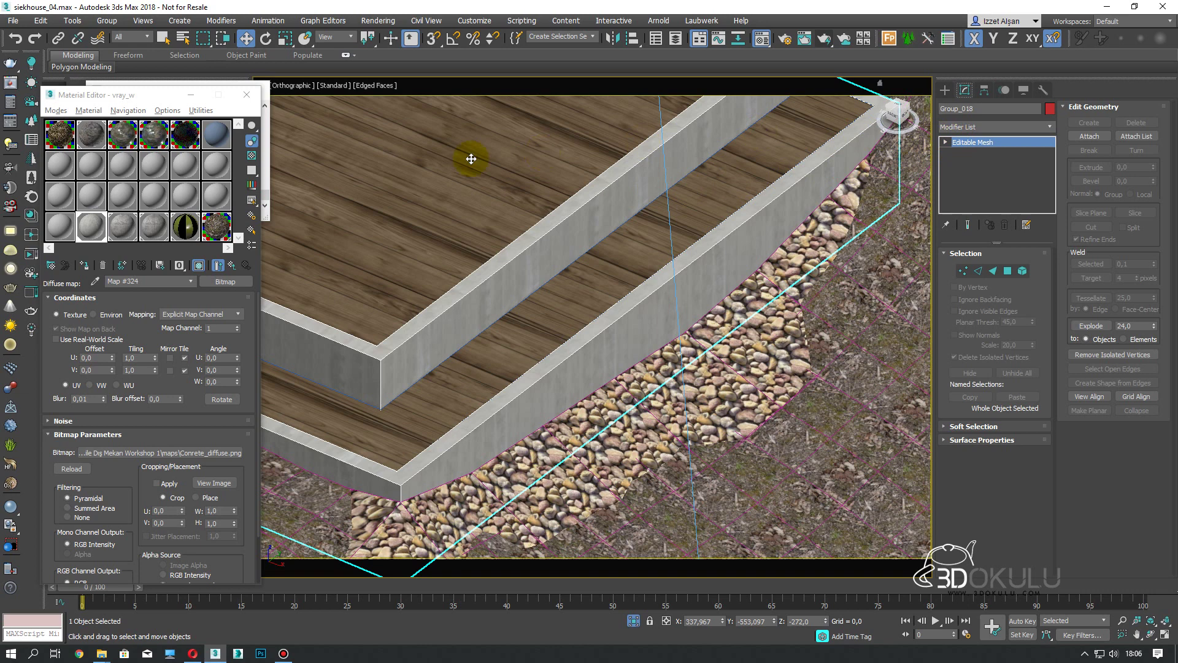
Add a Box UVW Map to Group_018 and bitmap-fit it to Conrete_diffuse
{"action": "left_click", "coordinate": [982, 127]}
{"action": "key", "text": "u"}
{"action": "left_click", "coordinate": [973, 504]}
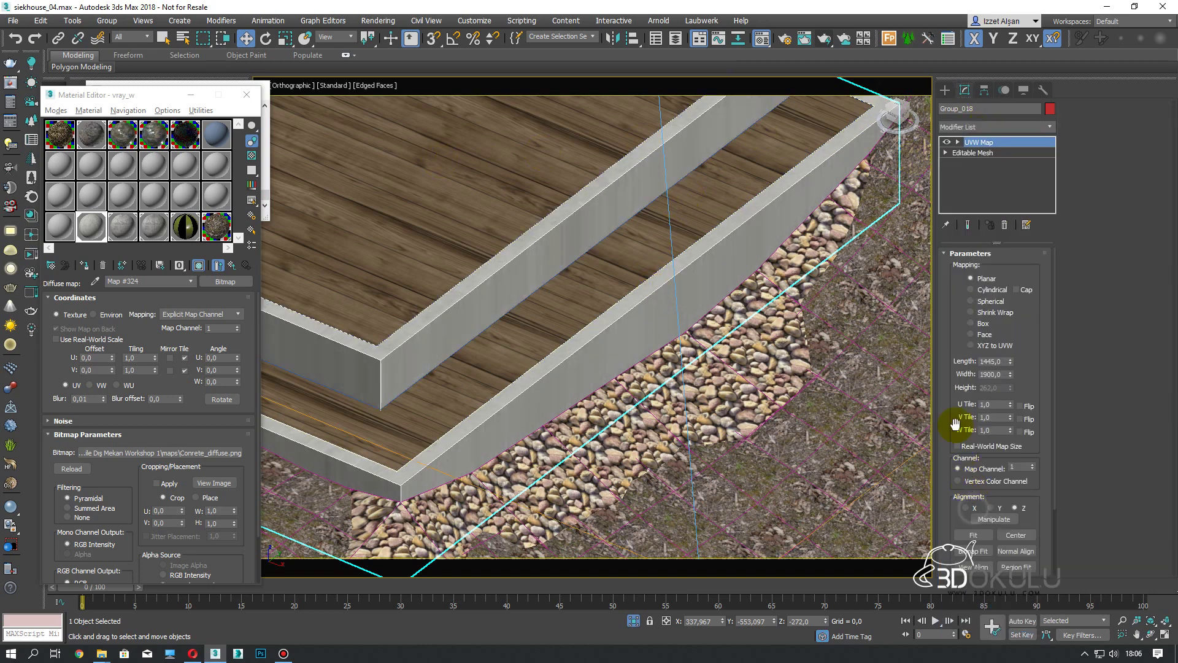
{"action": "left_click", "coordinate": [977, 325]}
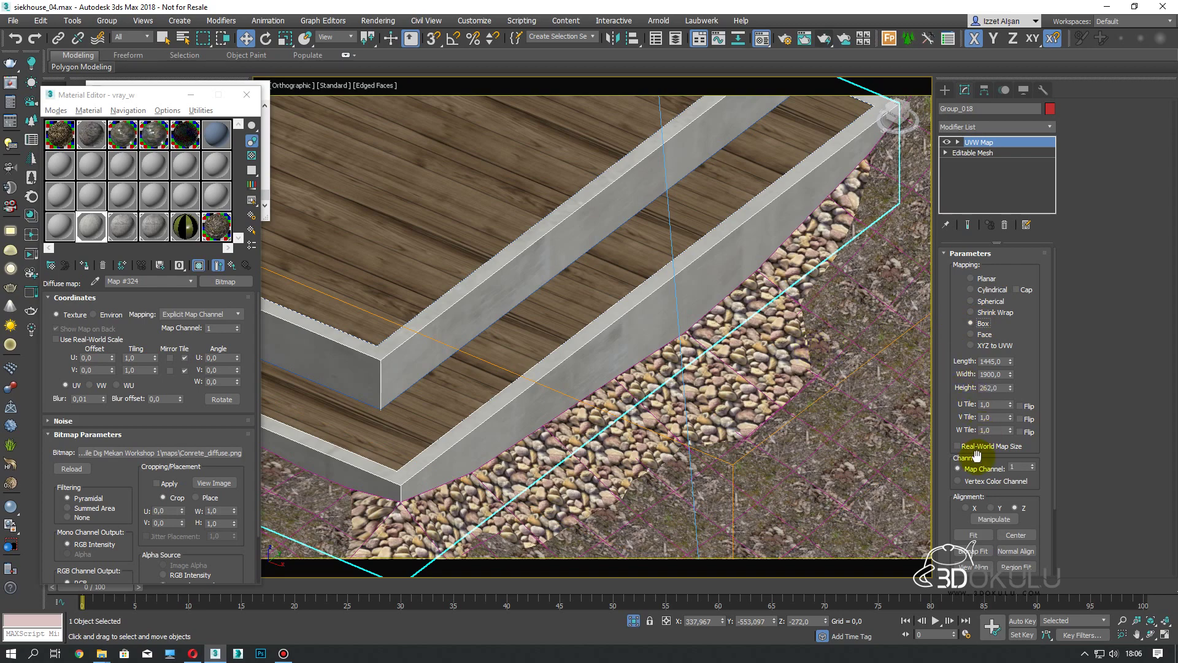
{"action": "left_click", "coordinate": [976, 551]}
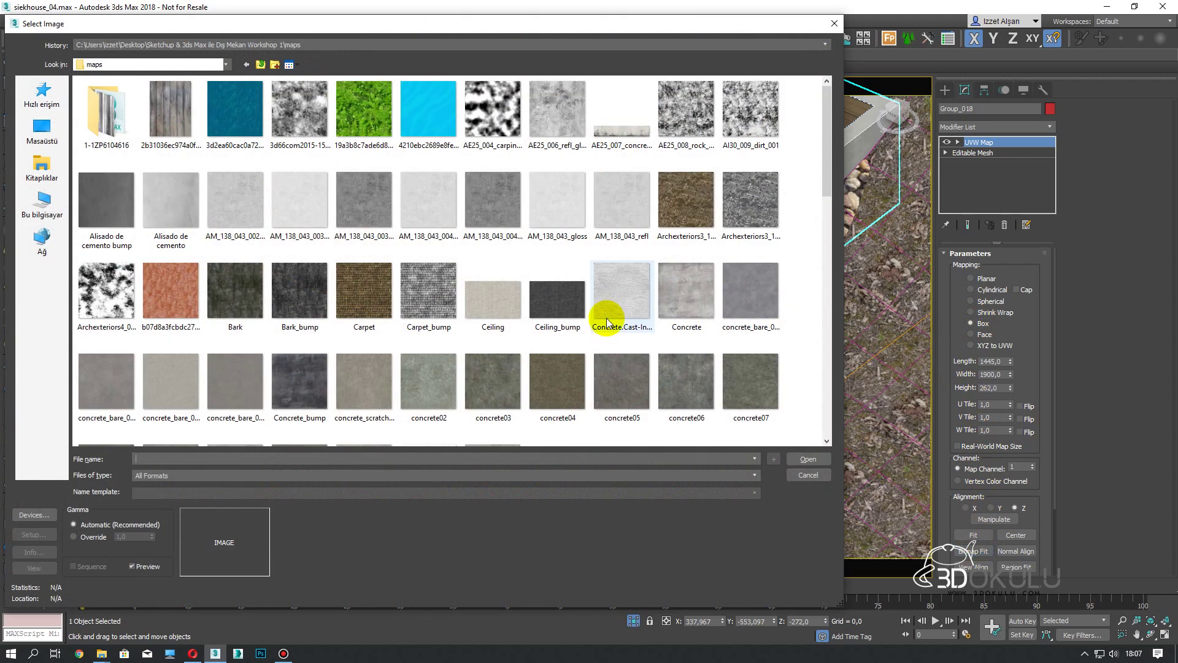
{"action": "scroll", "coordinate": [617, 307], "scroll_direction": "down", "scroll_amount": 2}
{"action": "left_click", "coordinate": [687, 345]}
{"action": "double_click", "coordinate": [688, 345]}
Set the UVW Map length 500, width 1000 and height 500
{"action": "scroll", "coordinate": [637, 326], "scroll_direction": "up", "scroll_amount": 2}
{"action": "scroll", "coordinate": [823, 415], "scroll_direction": "down", "scroll_amount": 2}
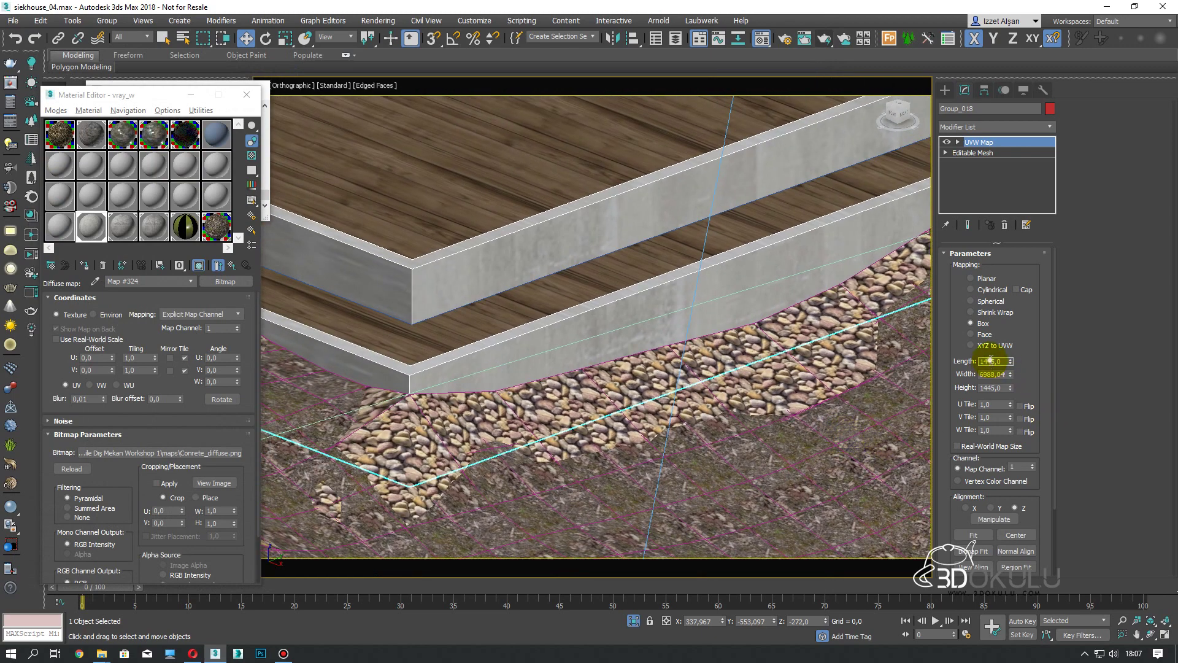
{"action": "left_click", "coordinate": [996, 361]}
{"action": "type", "text": "50"}
{"action": "key", "text": "Tab"}
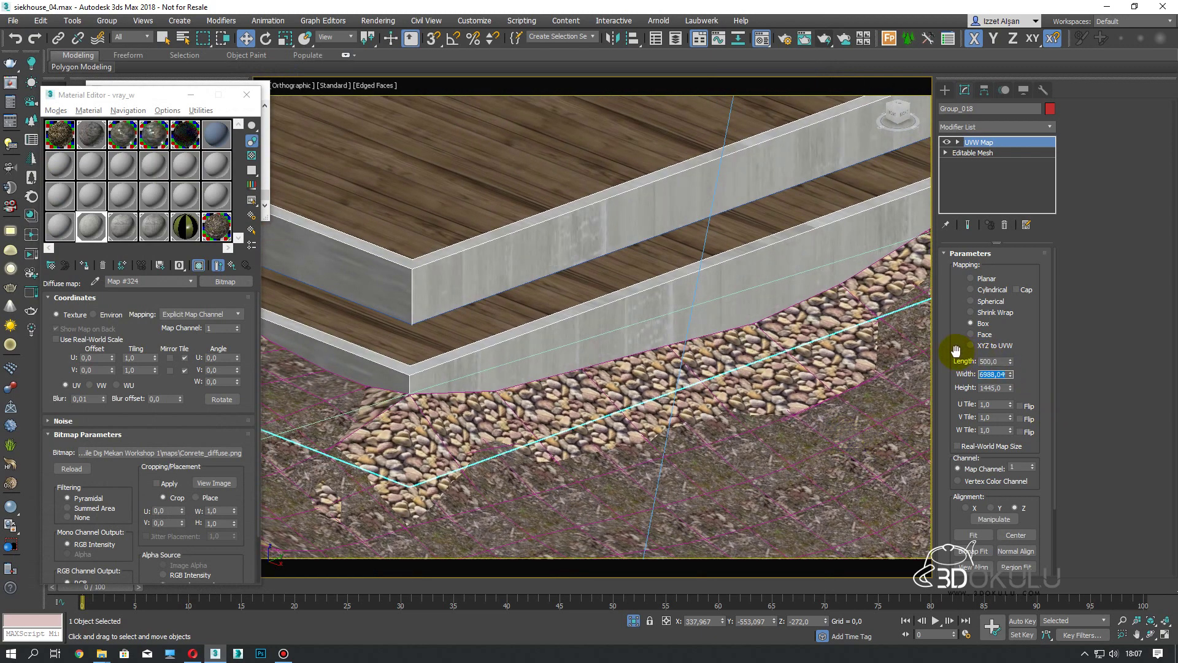
{"action": "type", "text": "100"}
{"action": "key", "text": "Tab"}
{"action": "type", "text": "500"}
{"action": "key", "text": "Return"}
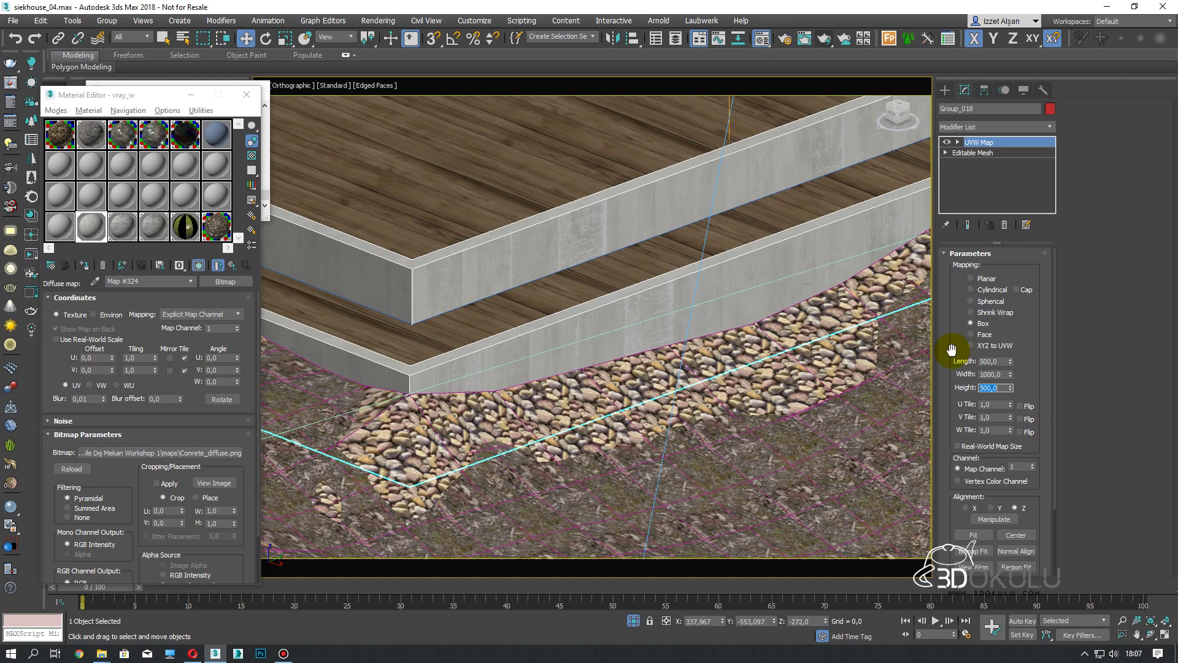
Swap the wall's diffuse bitmap to Concreto.jpg, trying ConcretePlates0008_17_S first
{"action": "left_click", "coordinate": [197, 452]}
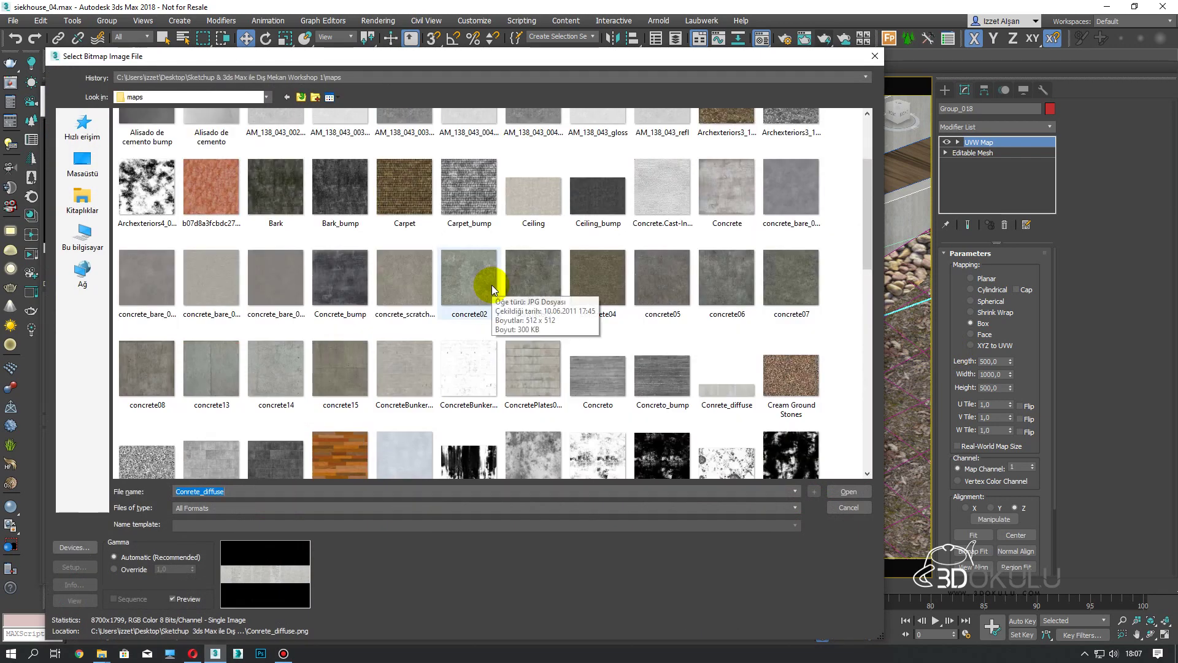
{"action": "scroll", "coordinate": [411, 254], "scroll_direction": "down", "scroll_amount": 2}
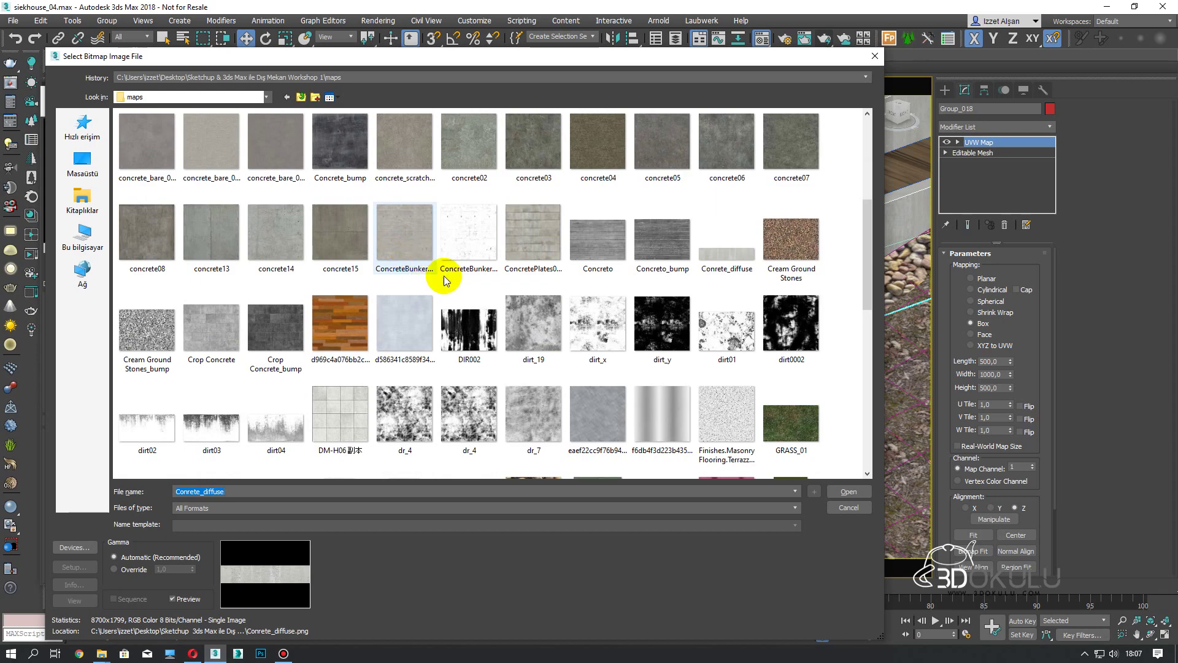
{"action": "double_click", "coordinate": [543, 274]}
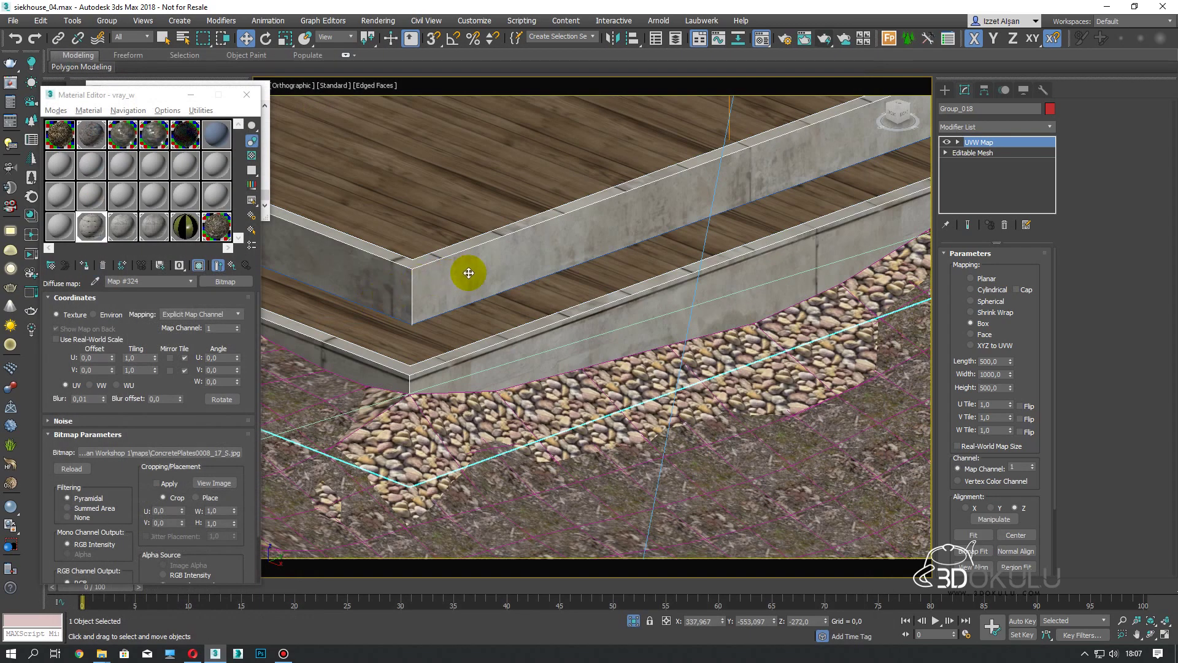
{"action": "left_click", "coordinate": [191, 452]}
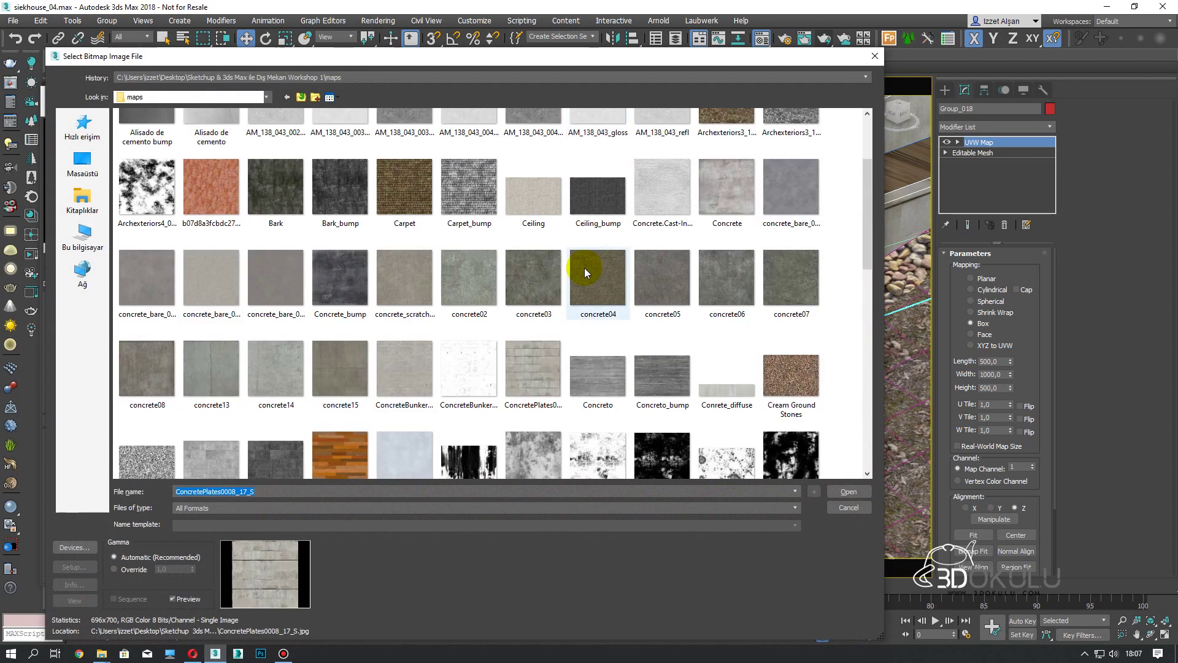
{"action": "scroll", "coordinate": [584, 270], "scroll_direction": "down", "scroll_amount": 2}
{"action": "left_click", "coordinate": [612, 254]}
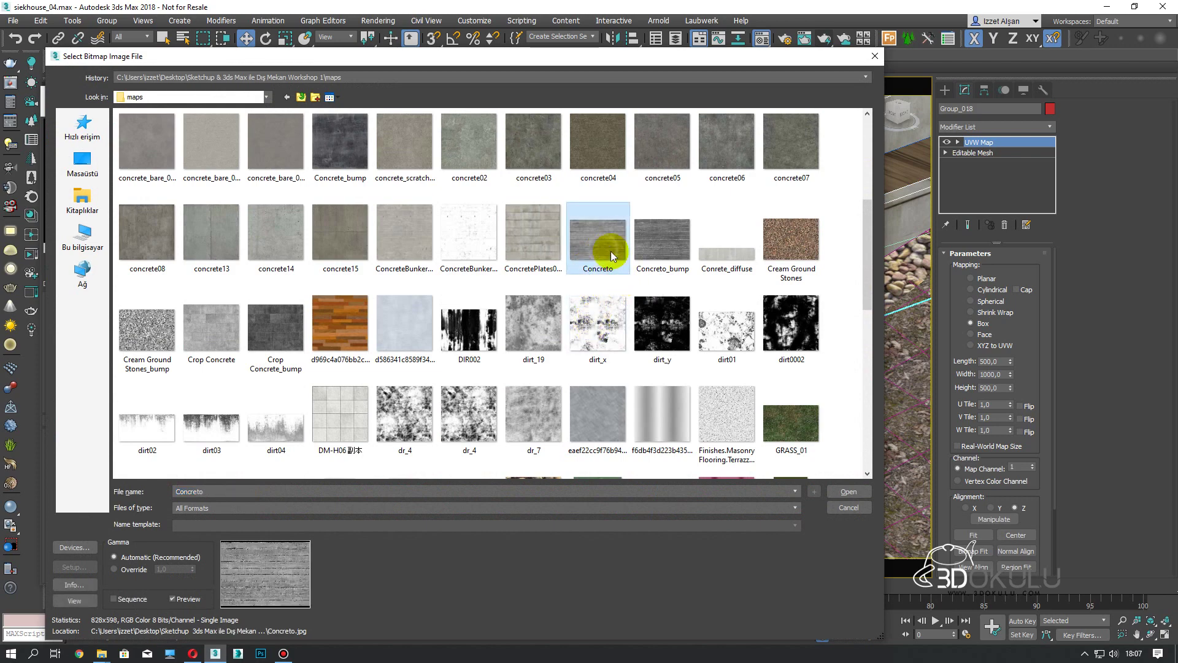
{"action": "right_click", "coordinate": [595, 251]}
{"action": "left_click", "coordinate": [193, 359]}
{"action": "double_click", "coordinate": [601, 261]}
Bitmap-fit the UVW Map to Concreto and reduce its width to about 644
{"action": "scroll", "coordinate": [515, 362], "scroll_direction": "up", "scroll_amount": 2}
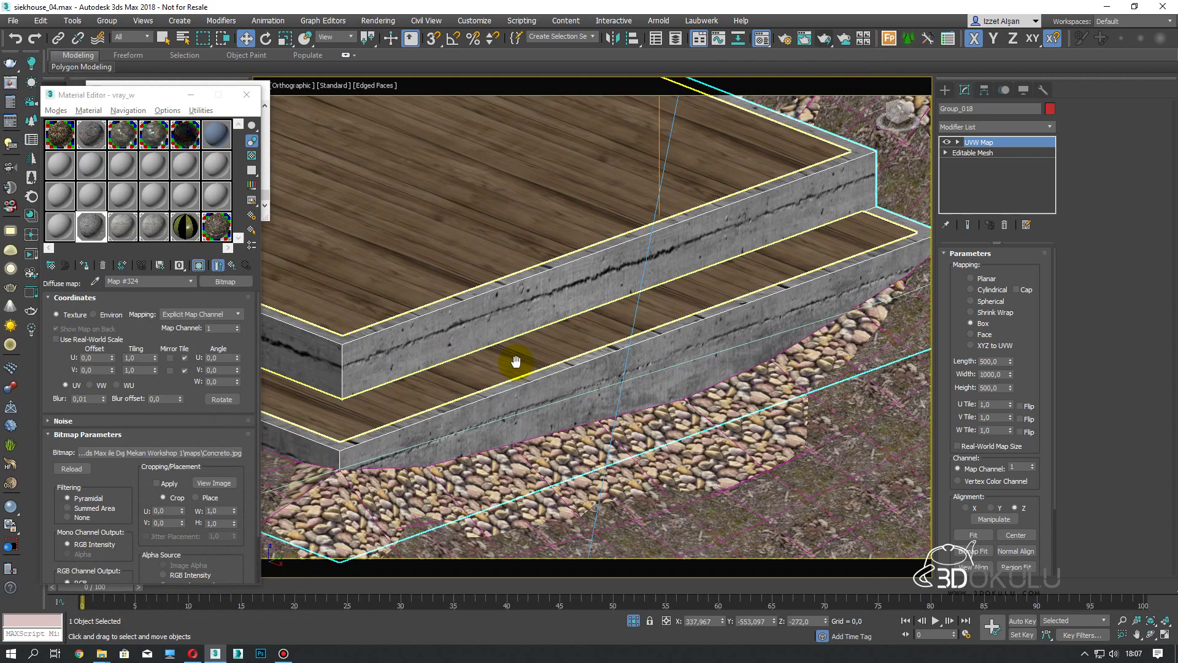
{"action": "scroll", "coordinate": [515, 362], "scroll_direction": "down", "scroll_amount": 3}
{"action": "scroll", "coordinate": [568, 344], "scroll_direction": "up", "scroll_amount": 1}
{"action": "scroll", "coordinate": [568, 345], "scroll_direction": "up", "scroll_amount": 1}
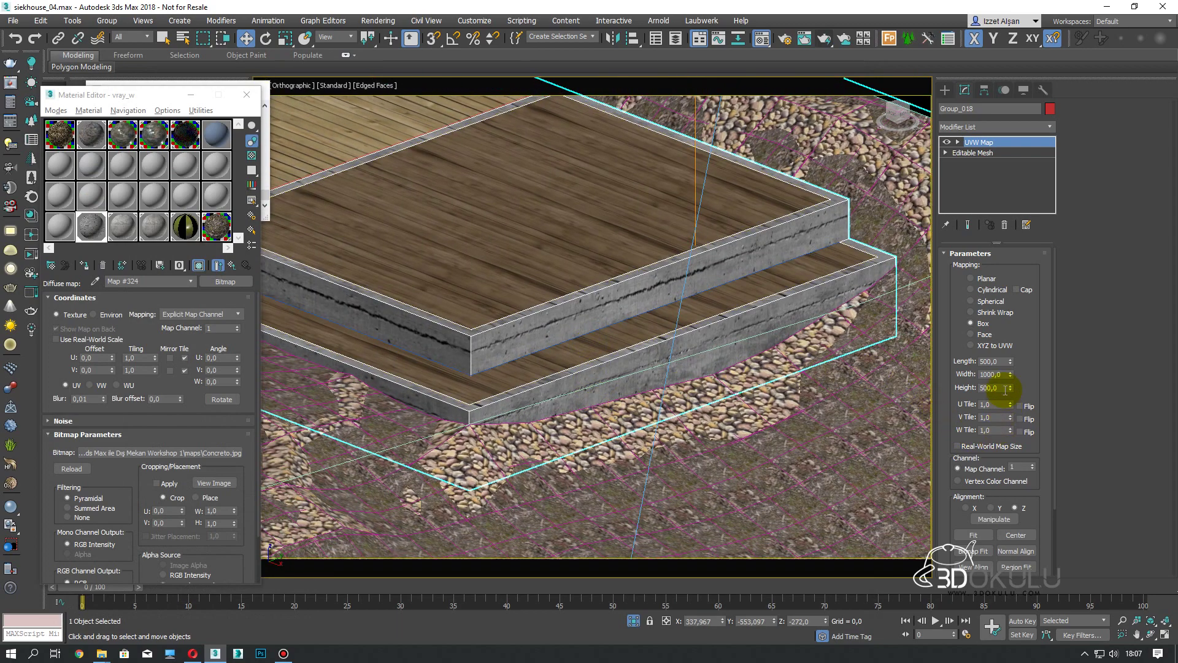
{"action": "left_click", "coordinate": [989, 538]}
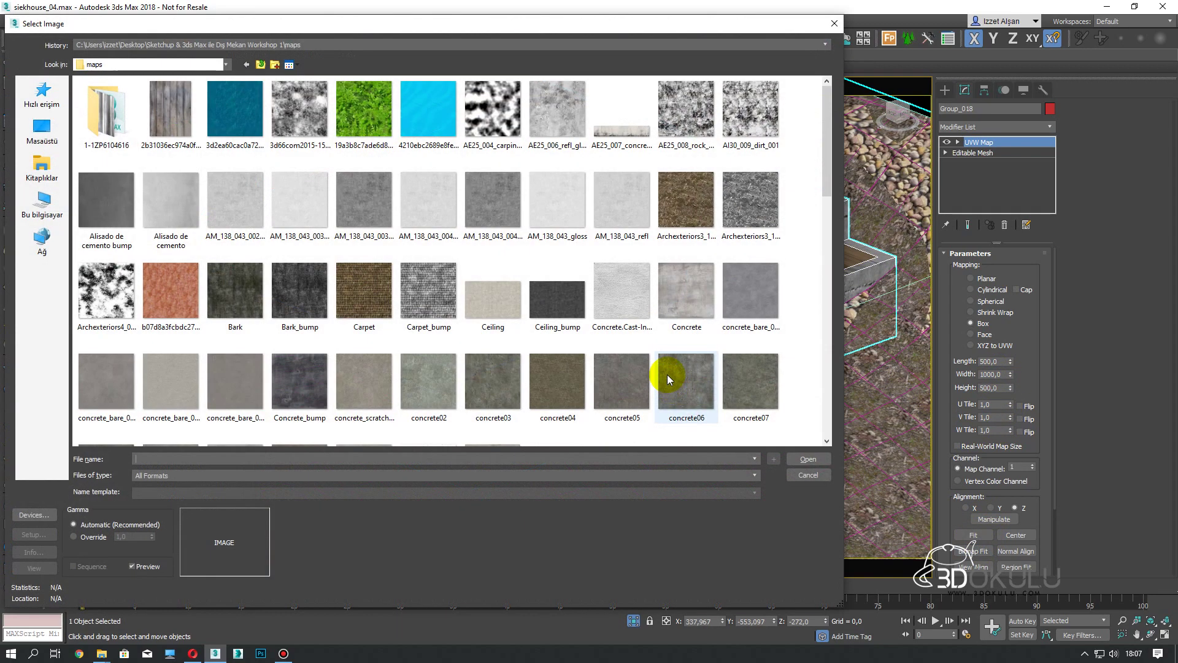
{"action": "left_click", "coordinate": [657, 352]}
{"action": "scroll", "coordinate": [657, 352], "scroll_direction": "down", "scroll_amount": 2}
{"action": "double_click", "coordinate": [554, 336]}
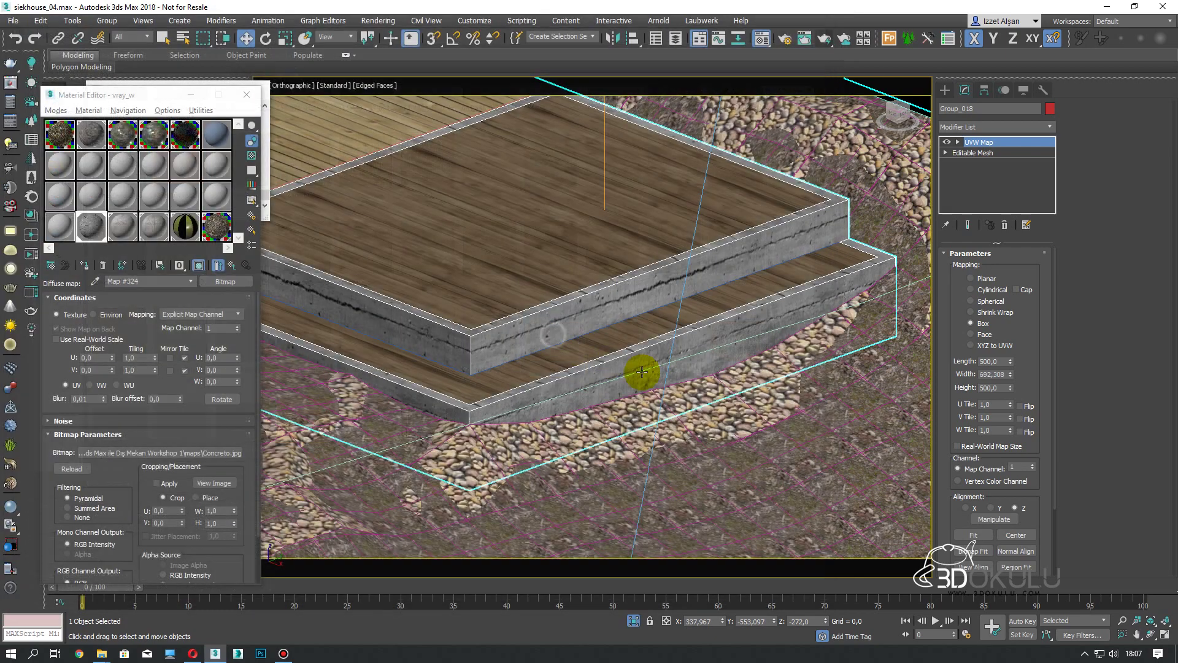
{"action": "left_click_drag", "start_coordinate": [1011, 375], "coordinate": [1011, 383]}
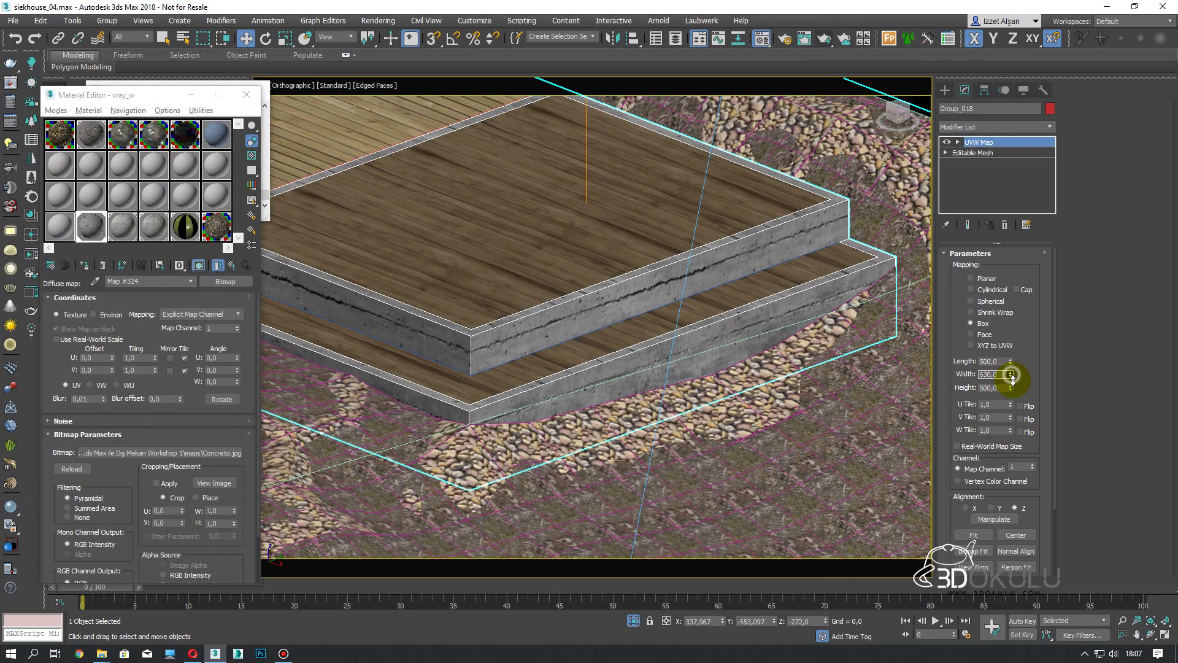
{"action": "middle_click_drag", "start_coordinate": [626, 310], "coordinate": [626, 317]}
{"action": "scroll", "coordinate": [675, 325], "scroll_direction": "up", "scroll_amount": 2}
{"action": "scroll", "coordinate": [724, 335], "scroll_direction": "up", "scroll_amount": 3}
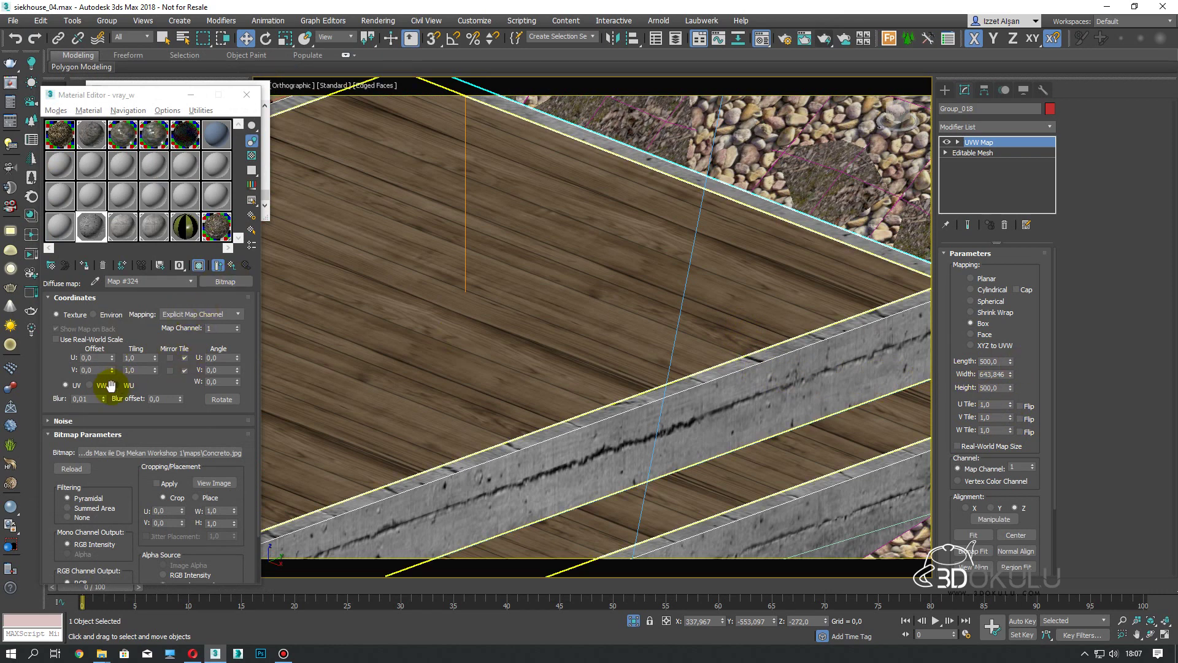
Load Concreto_bump as the wall material's bump map
{"action": "left_click", "coordinate": [232, 265]}
{"action": "scroll", "coordinate": [147, 405], "scroll_direction": "down", "scroll_amount": 3}
{"action": "left_click", "coordinate": [100, 579]}
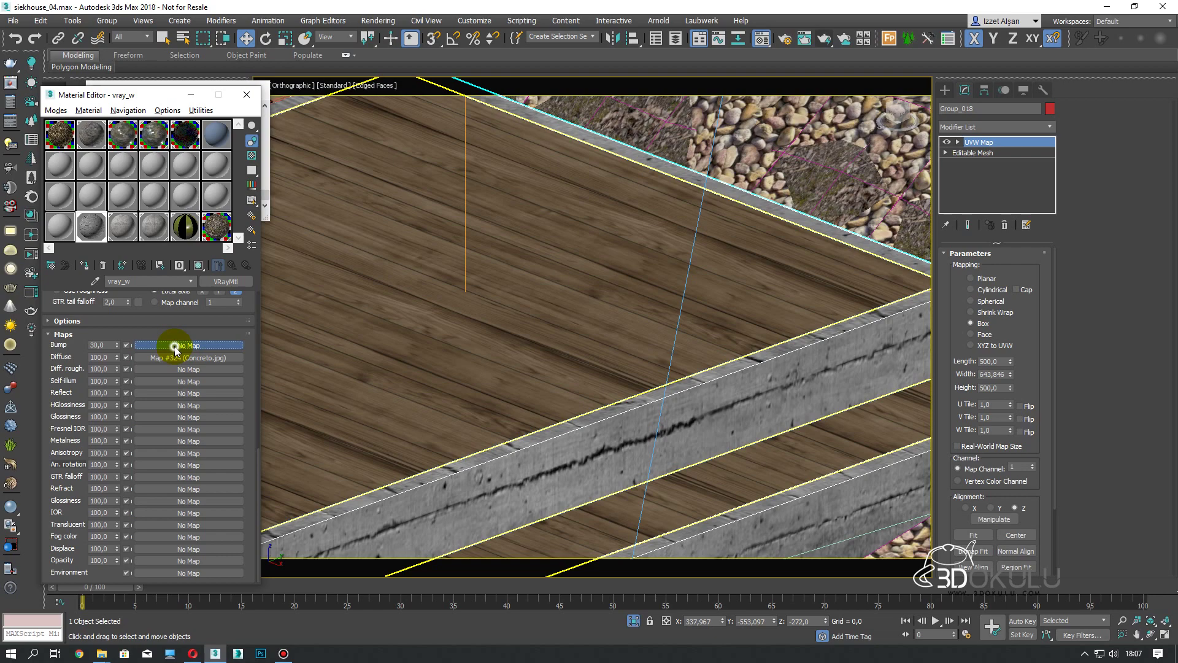
{"action": "left_click", "coordinate": [175, 345]}
{"action": "double_click", "coordinate": [484, 189]}
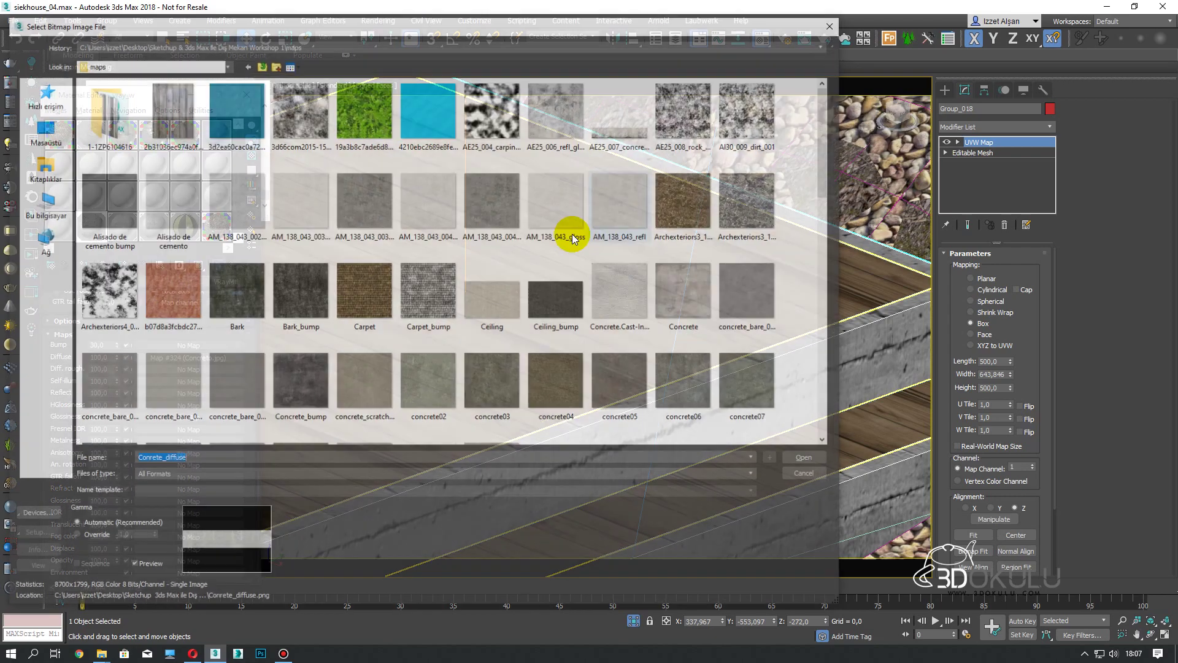
{"action": "scroll", "coordinate": [626, 295], "scroll_direction": "down", "scroll_amount": 3}
{"action": "double_click", "coordinate": [643, 341]}
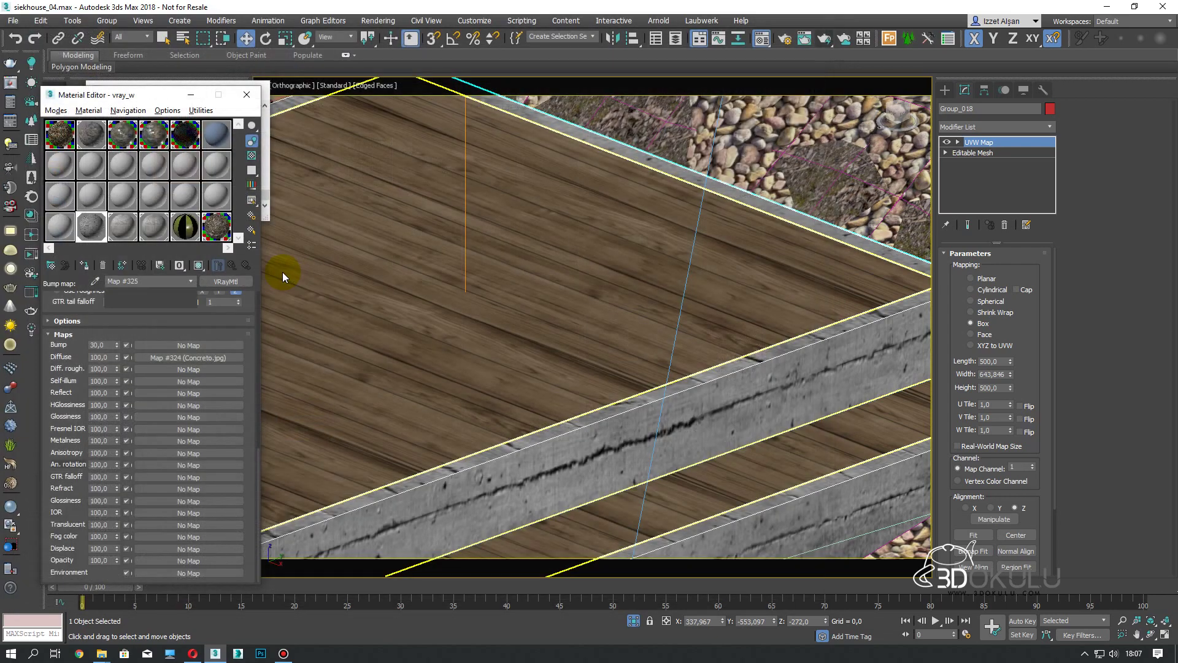
{"action": "left_click", "coordinate": [231, 266]}
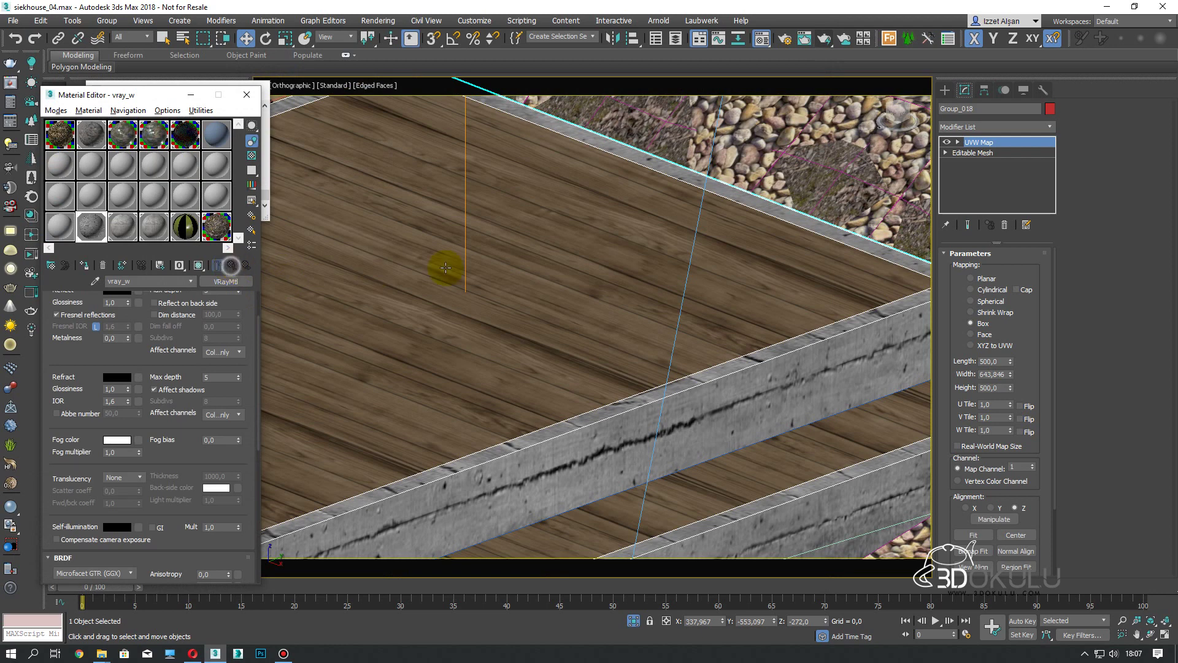
Lower the UVW Map height to 155 to shrink the concrete texture
{"action": "middle_click_drag", "start_coordinate": [378, 269], "coordinate": [380, 276]}
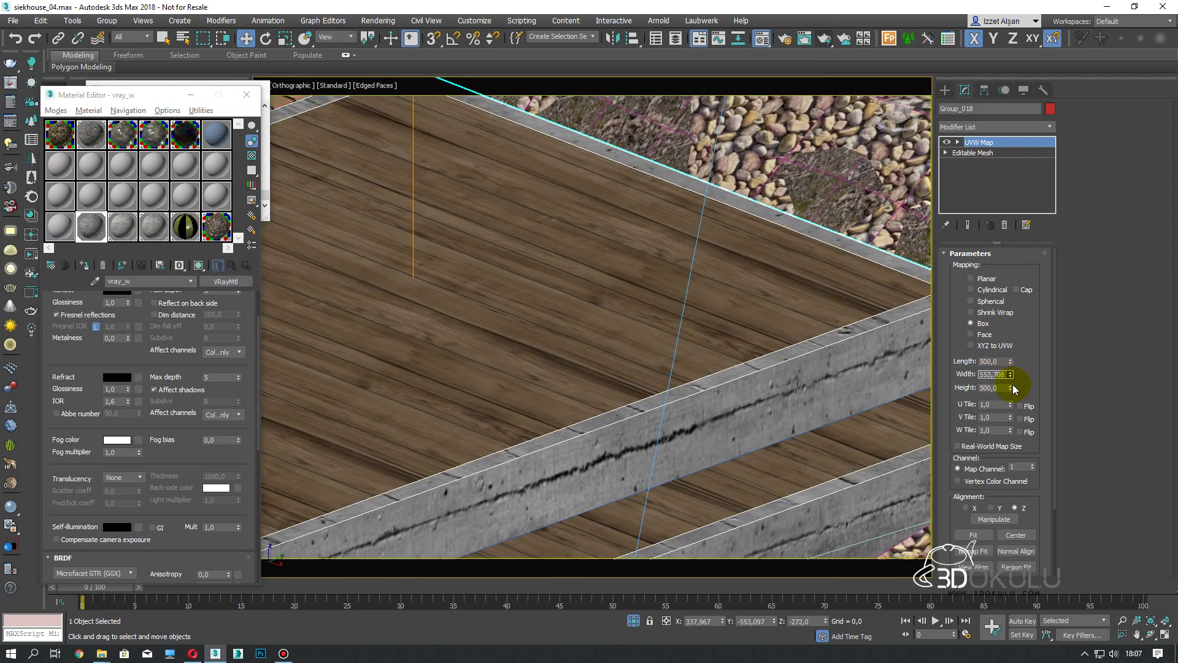
{"action": "left_click_drag", "start_coordinate": [1010, 387], "coordinate": [1010, 432]}
{"action": "scroll", "coordinate": [663, 348], "scroll_direction": "down", "scroll_amount": 3}
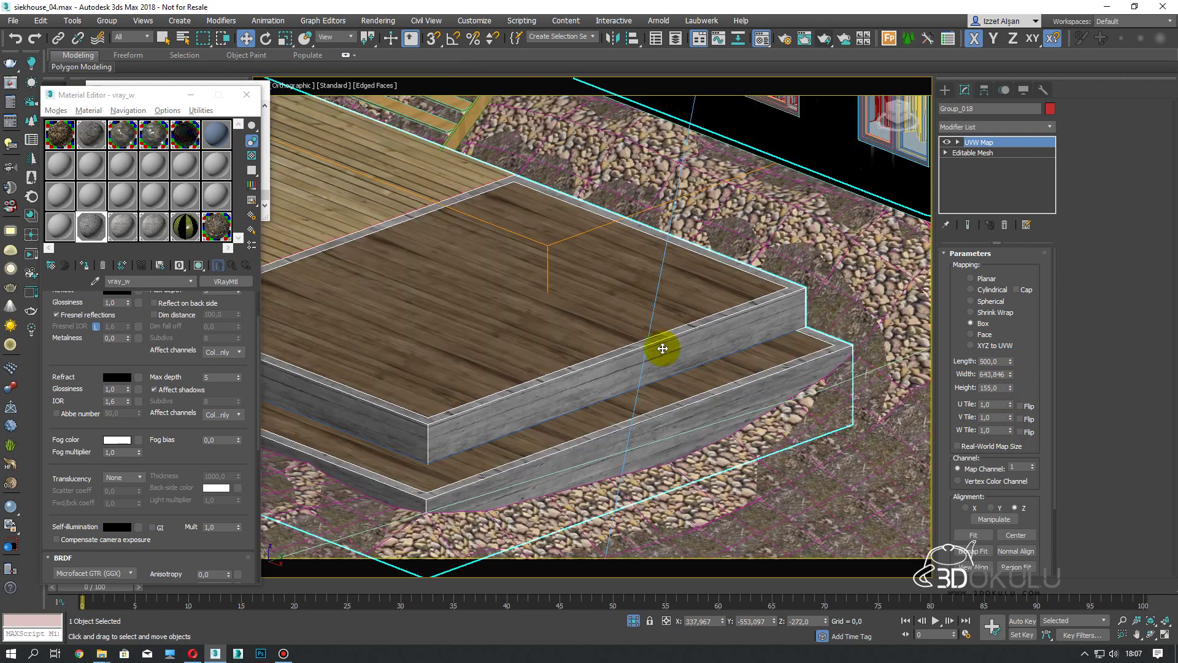
{"action": "middle_click_drag", "start_coordinate": [663, 348], "coordinate": [664, 342], "text": "alt"}
Switch the viewport to Camera001 and render the house in the V-Ray frame buffer
{"action": "key", "text": "c"}
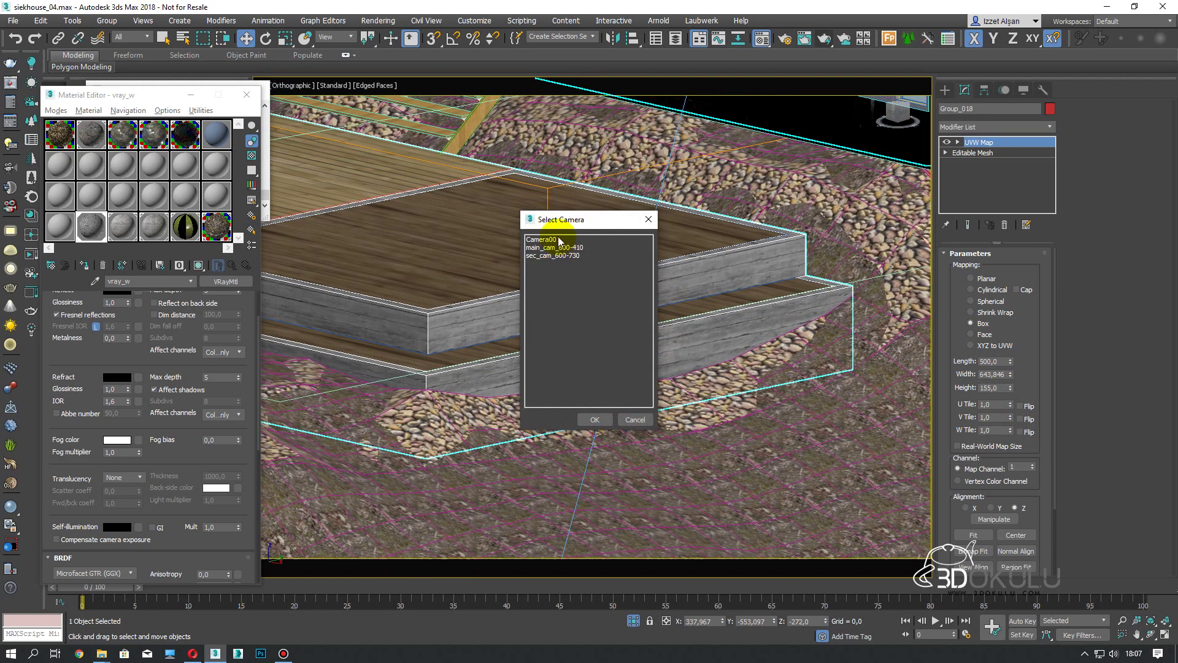
{"action": "double_click", "coordinate": [559, 239]}
{"action": "left_click", "coordinate": [633, 178]}
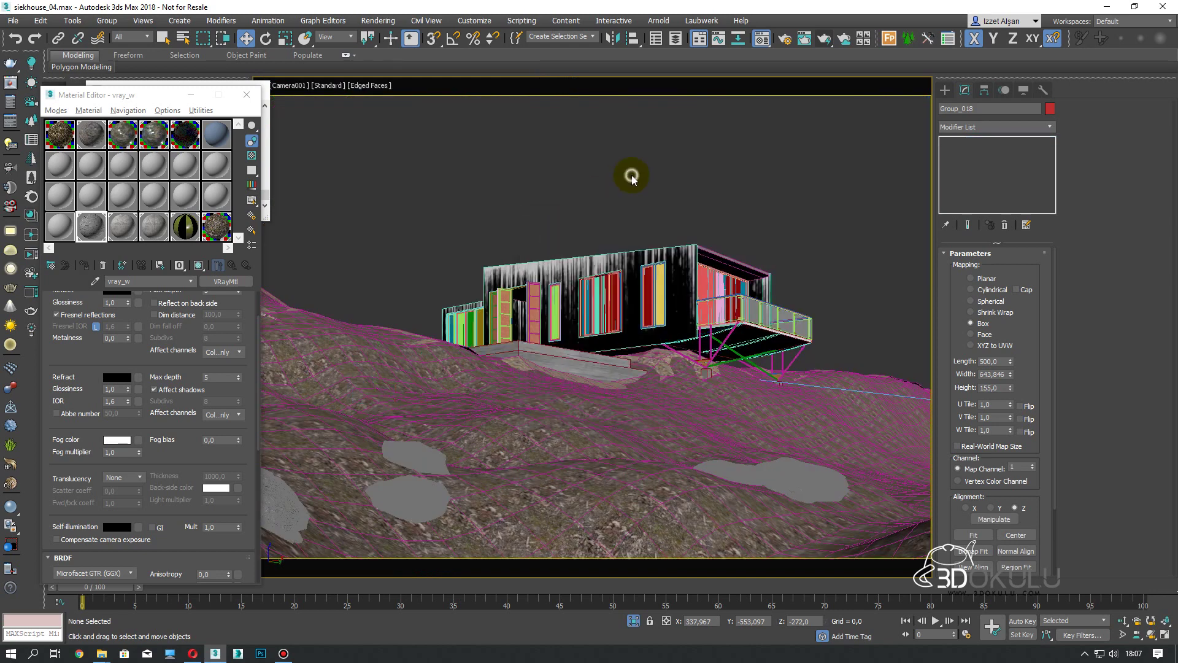
{"action": "left_click", "coordinate": [821, 40]}
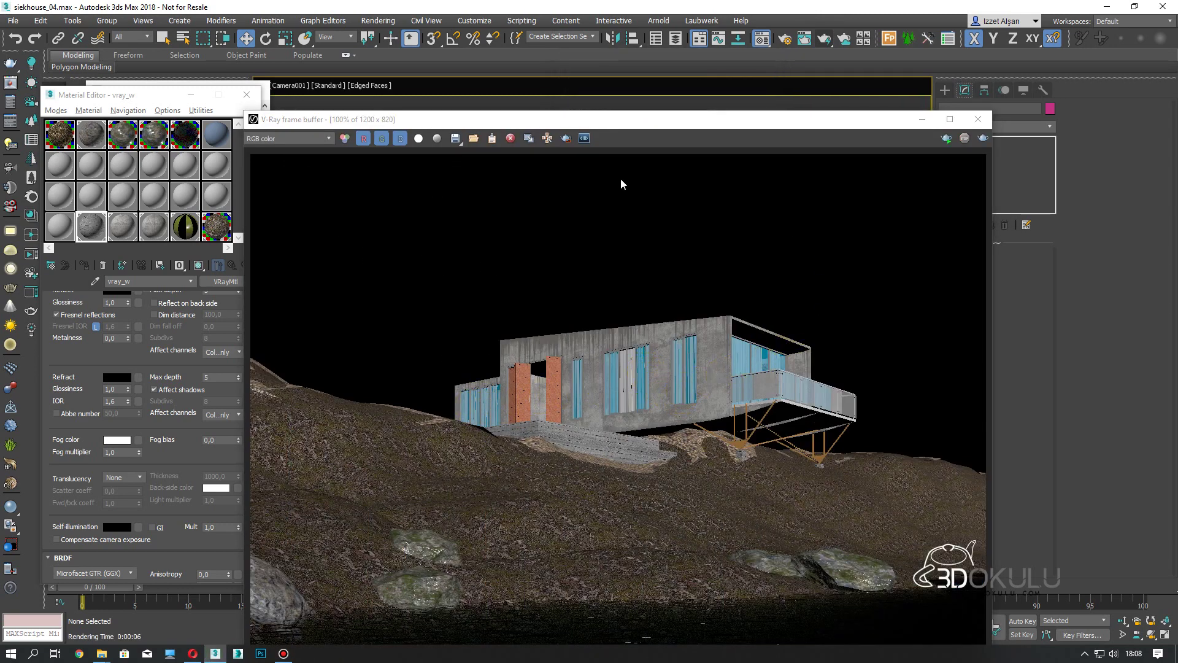
Choose an unused material slot and move the render window aside
{"action": "left_click", "coordinate": [92, 191]}
{"action": "left_click_drag", "start_coordinate": [460, 119], "coordinate": [443, 487]}
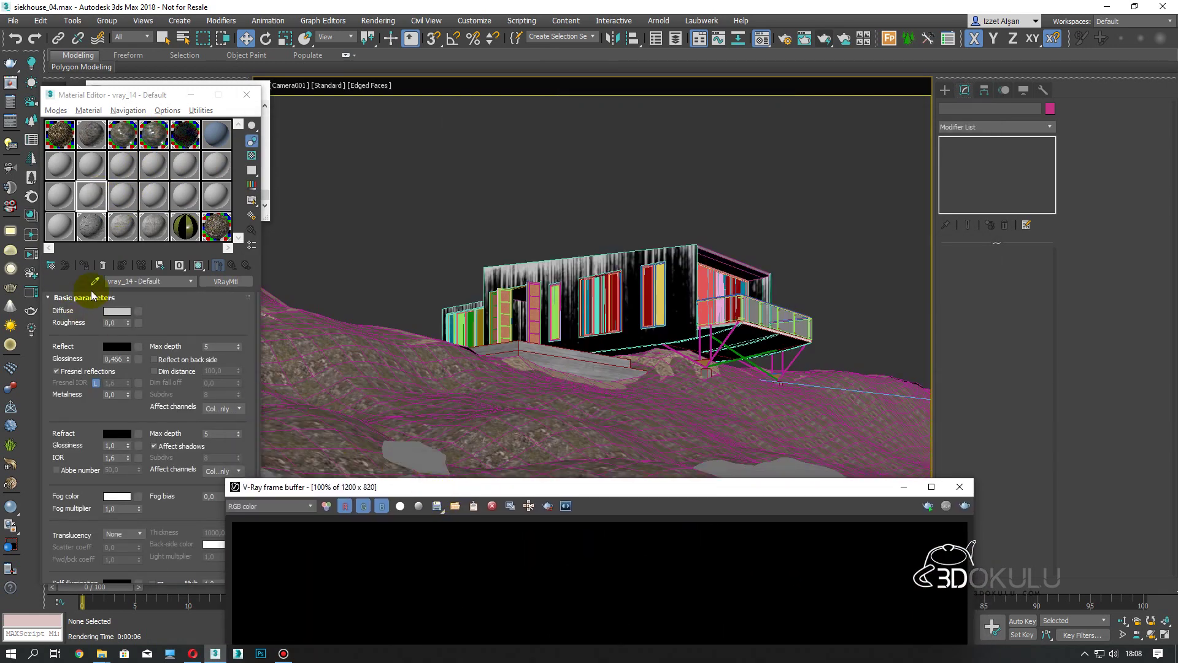
{"action": "left_click", "coordinate": [95, 281]}
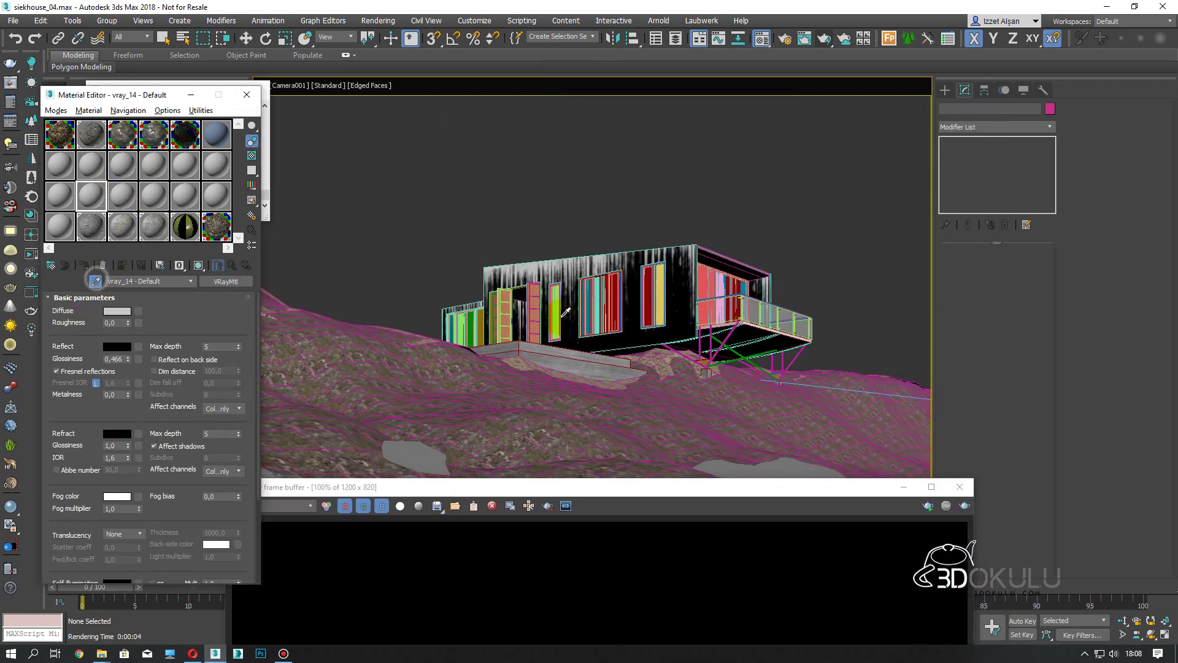
Replace the sampled window glass with a fresh VRayMtl having grey diffuse
{"action": "left_click", "coordinate": [662, 273]}
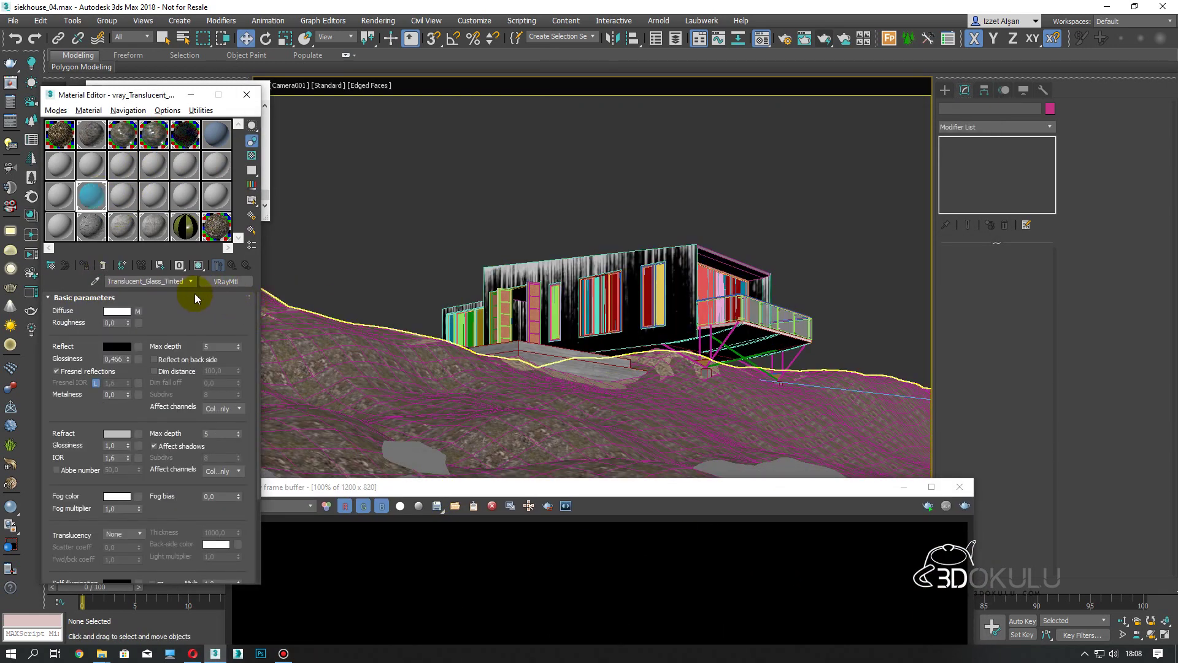
{"action": "left_click", "coordinate": [227, 281]}
{"action": "scroll", "coordinate": [482, 403], "scroll_direction": "down", "scroll_amount": 3}
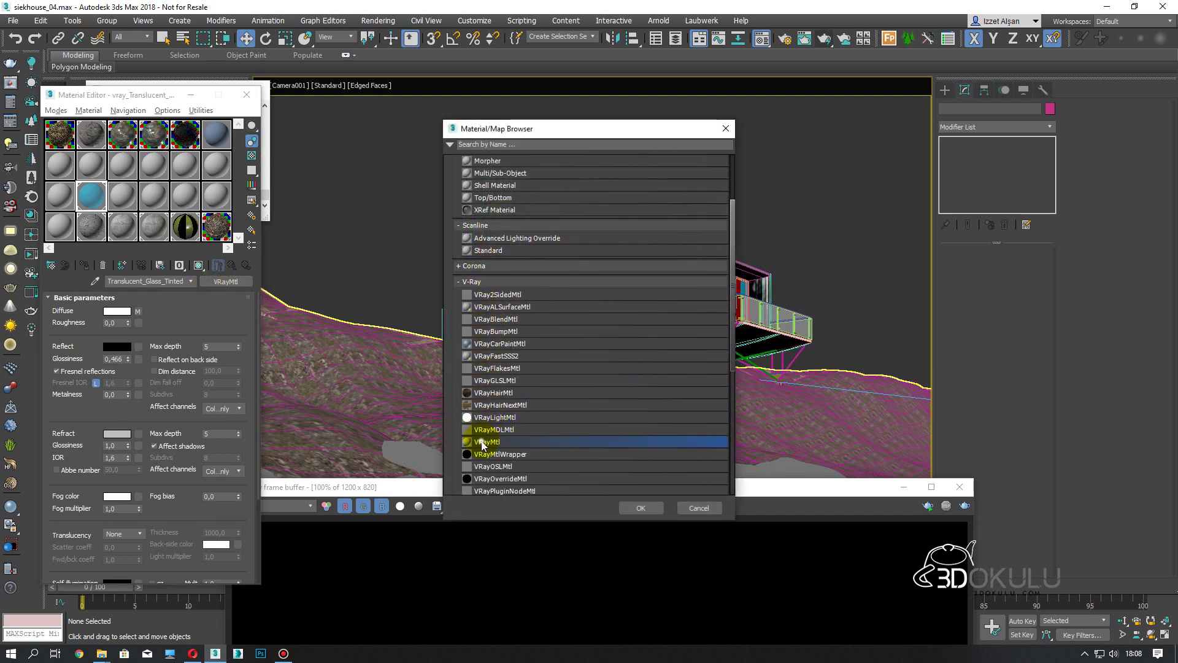
{"action": "double_click", "coordinate": [477, 443]}
{"action": "left_click", "coordinate": [117, 311]}
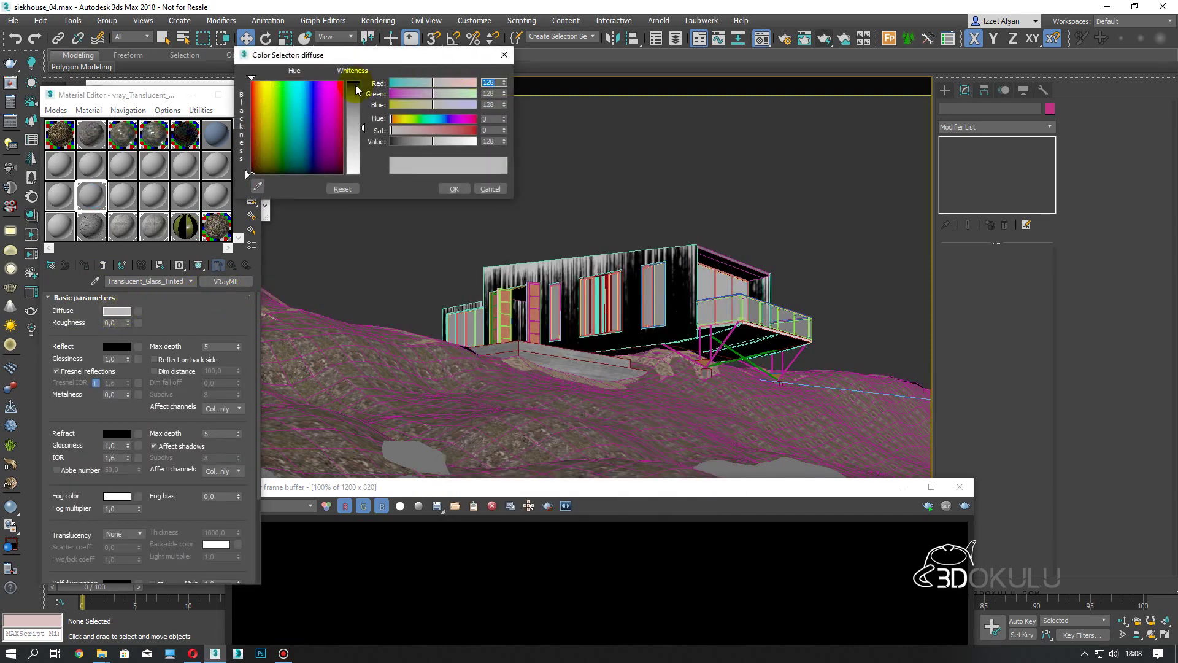
{"action": "left_click", "coordinate": [449, 189]}
Set the glass reflection white, Fresnel IOR 1.77, and refraction white
{"action": "left_click", "coordinate": [117, 346]}
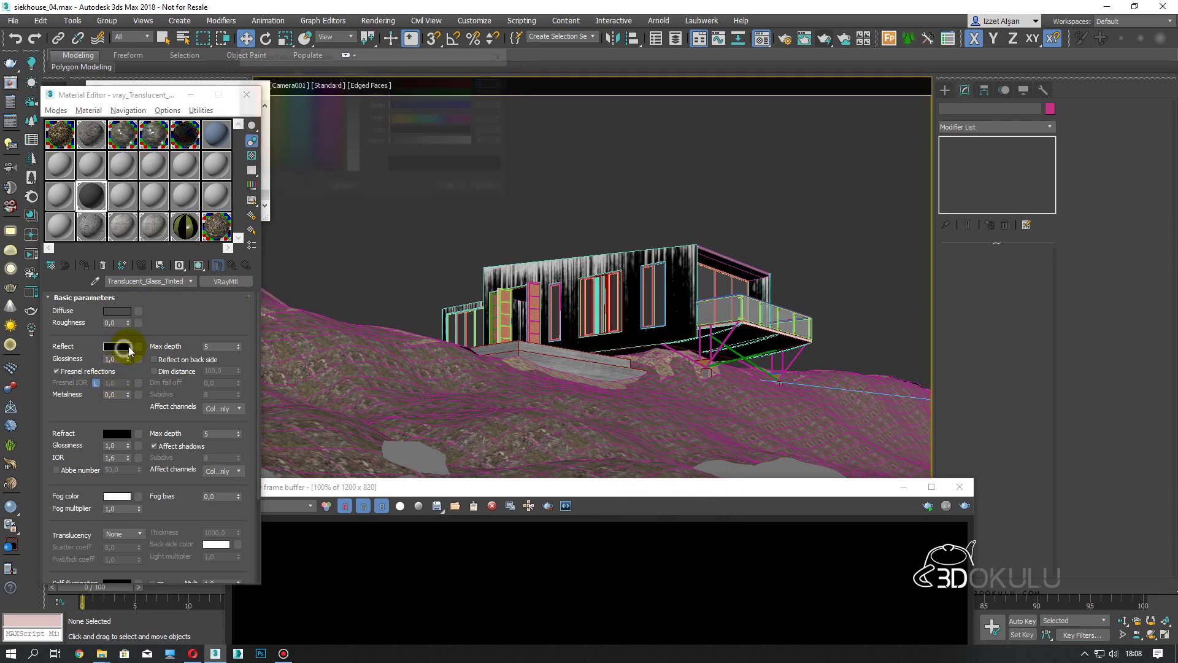
{"action": "left_click_drag", "start_coordinate": [355, 169], "coordinate": [370, 182]}
{"action": "left_click", "coordinate": [451, 189]}
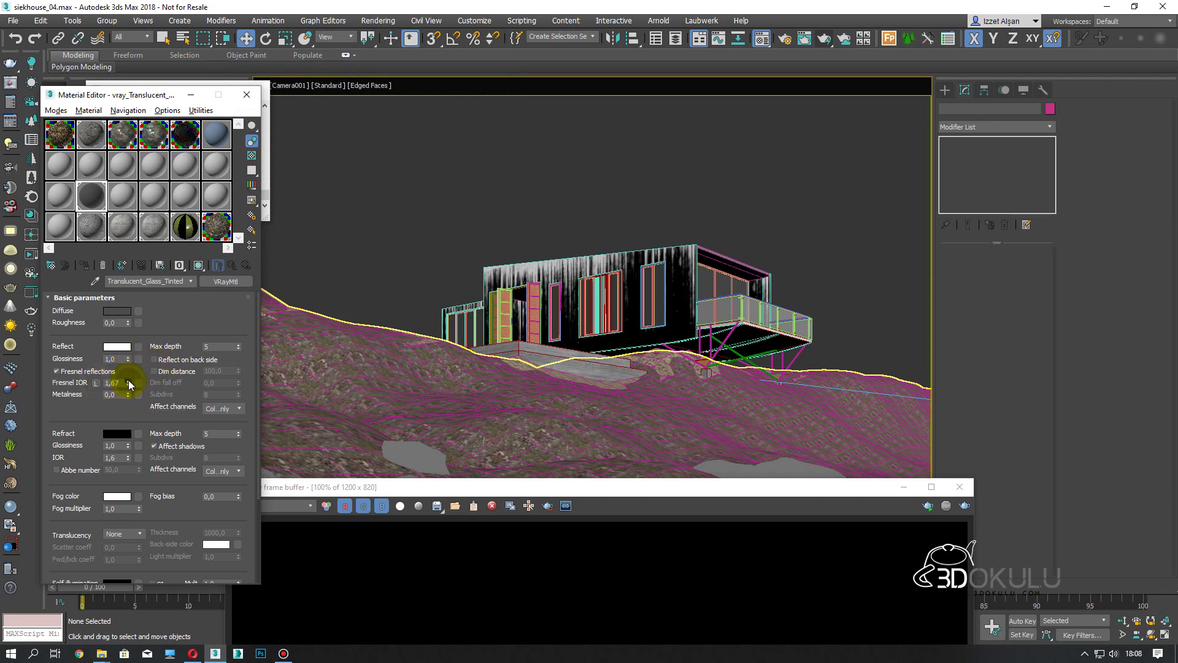
{"action": "mouse_move", "coordinate": [86, 396]}
{"action": "left_mouse_down"}
{"action": "mouse_move", "coordinate": [92, 373]}
{"action": "mouse_move", "coordinate": [93, 385]}
{"action": "left_mouse_up"}
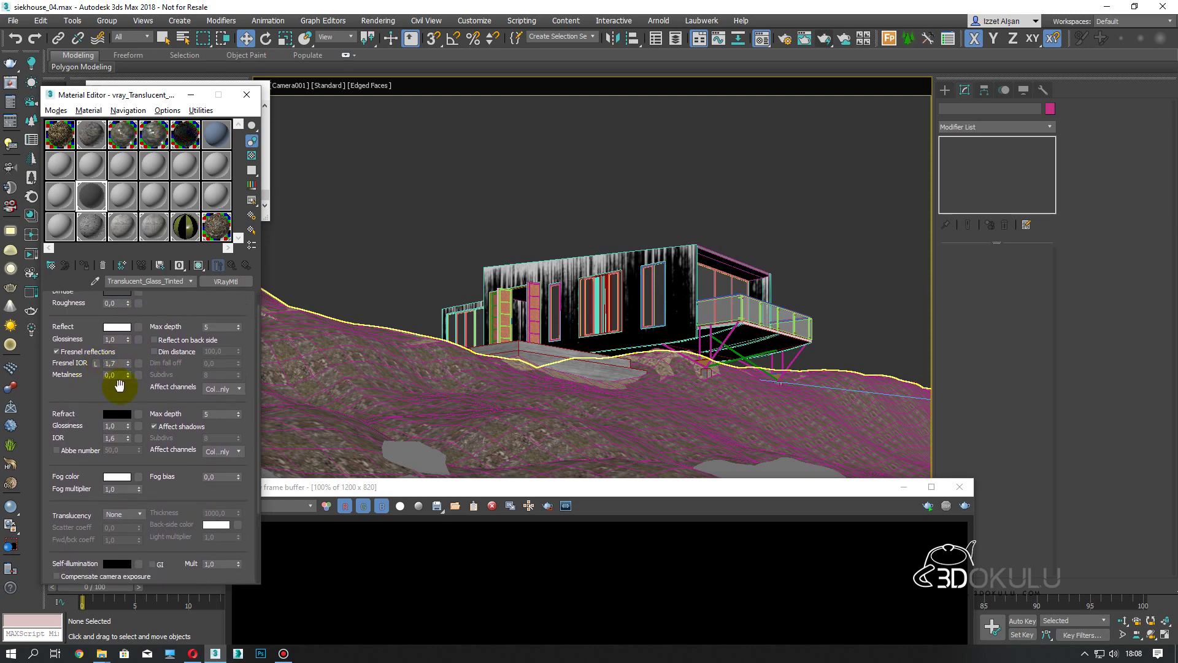
{"action": "left_click_drag", "start_coordinate": [79, 391], "coordinate": [86, 312]}
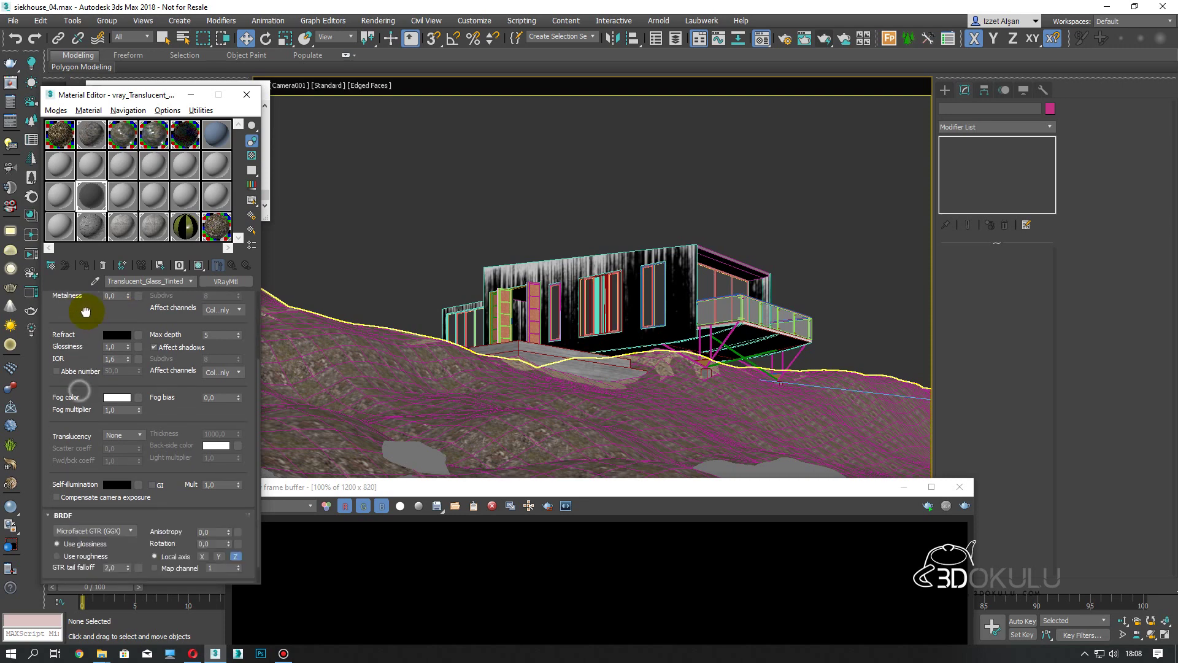
{"action": "left_click", "coordinate": [120, 335]}
{"action": "left_click_drag", "start_coordinate": [405, 160], "coordinate": [507, 161]}
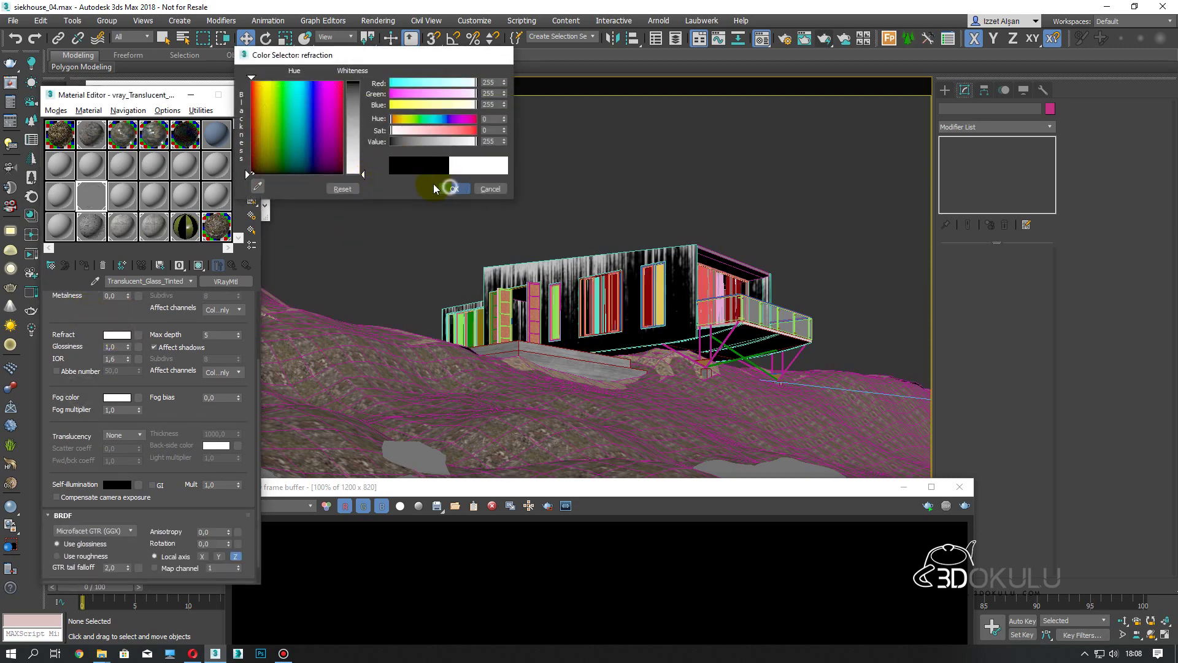
{"action": "left_click", "coordinate": [449, 187]}
Make refraction affect colour and alpha, then re-render the house with the new glass
{"action": "left_click", "coordinate": [252, 157]}
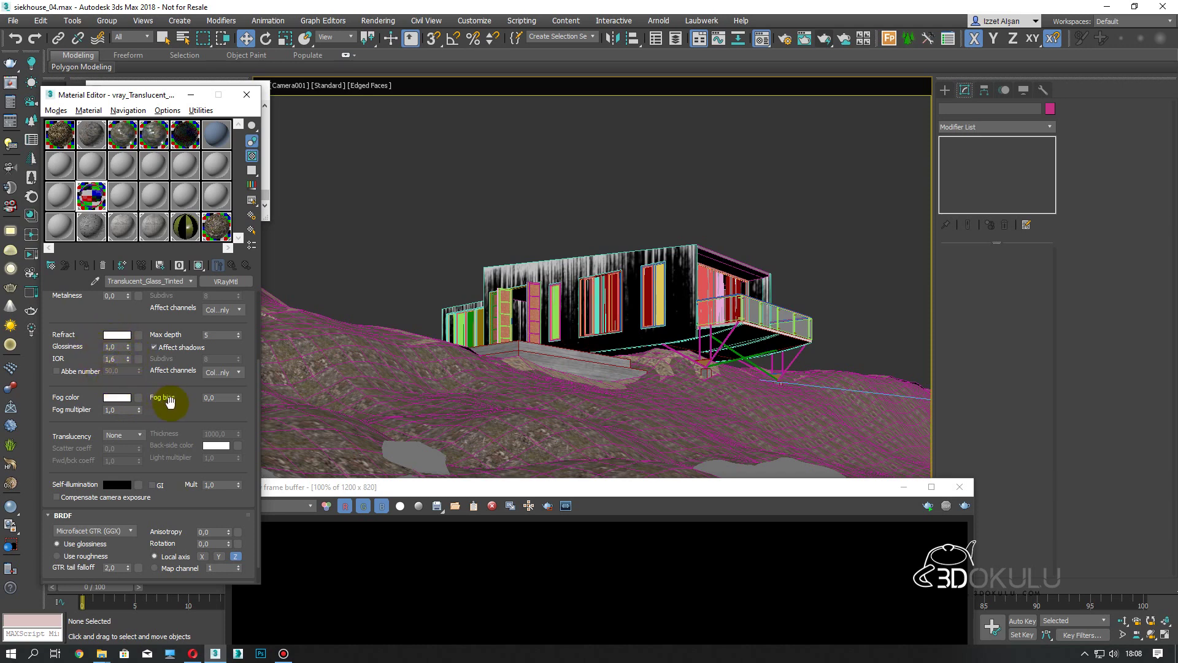
{"action": "left_click_drag", "start_coordinate": [170, 402], "coordinate": [212, 354]}
{"action": "left_click", "coordinate": [226, 369]}
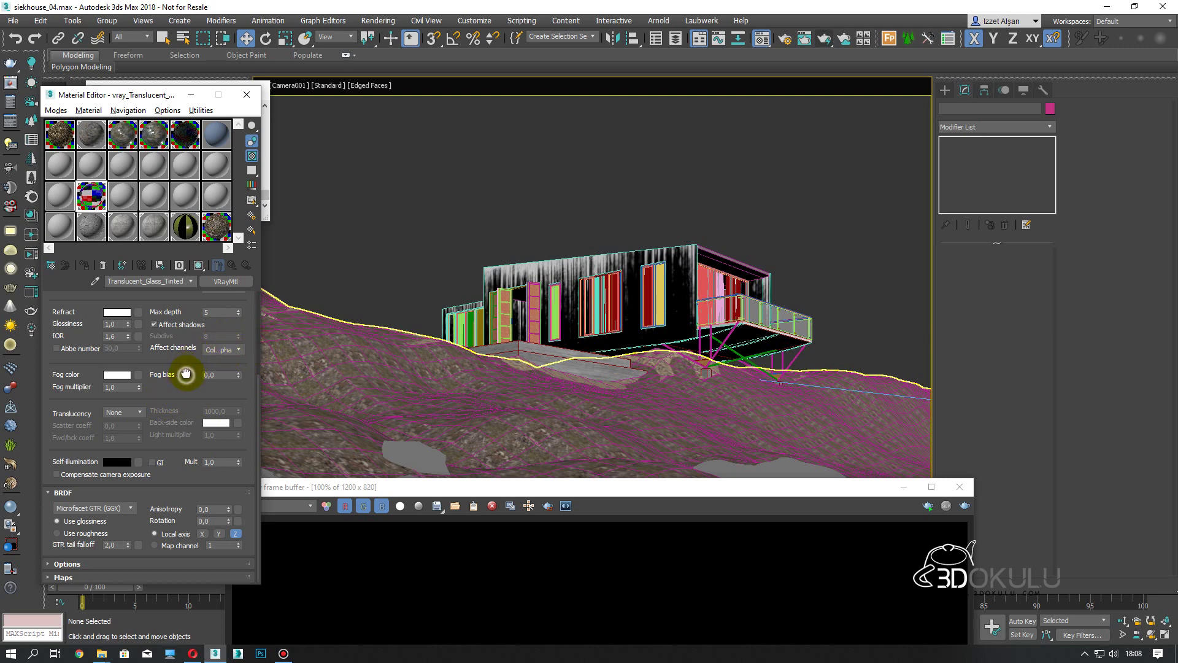
{"action": "scroll", "coordinate": [186, 375], "scroll_direction": "up", "scroll_amount": 1}
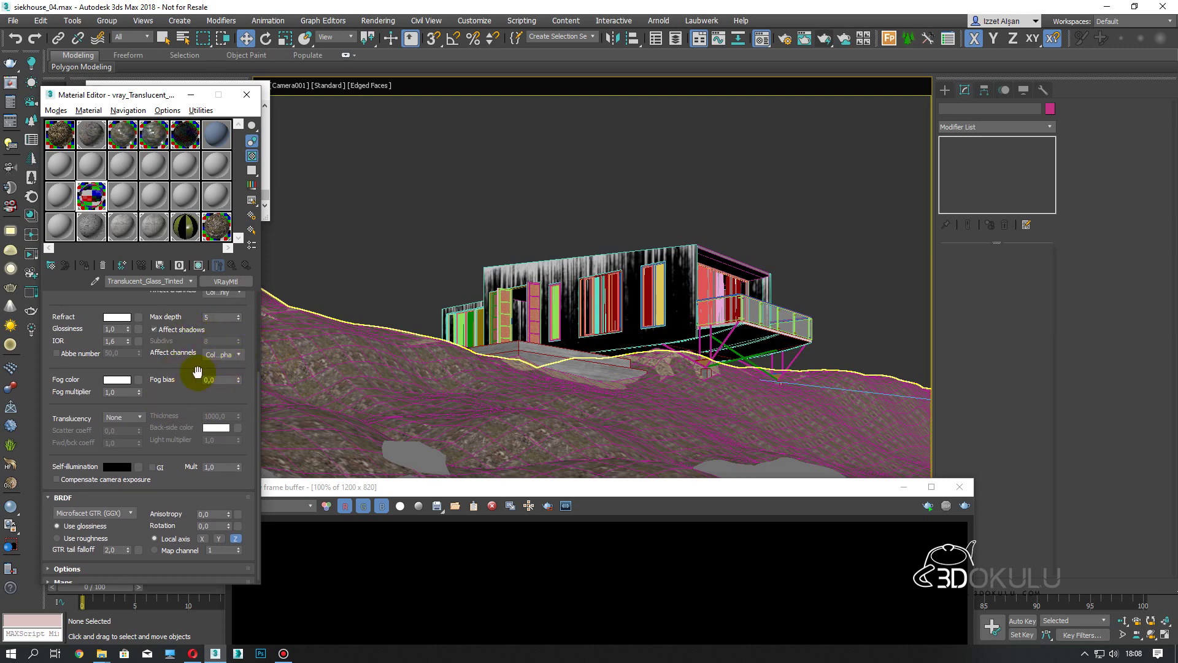
{"action": "left_click_drag", "start_coordinate": [190, 371], "coordinate": [192, 417]}
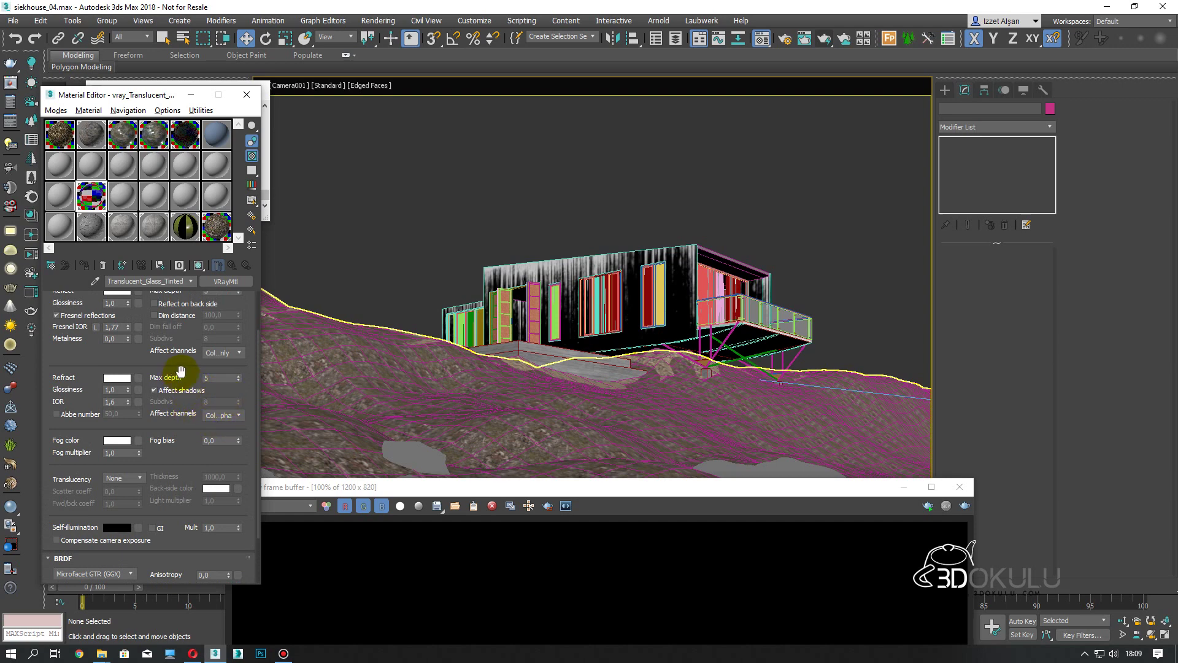
{"action": "left_click_drag", "start_coordinate": [181, 370], "coordinate": [176, 334]}
{"action": "scroll", "coordinate": [203, 375], "scroll_direction": "down", "scroll_amount": 1}
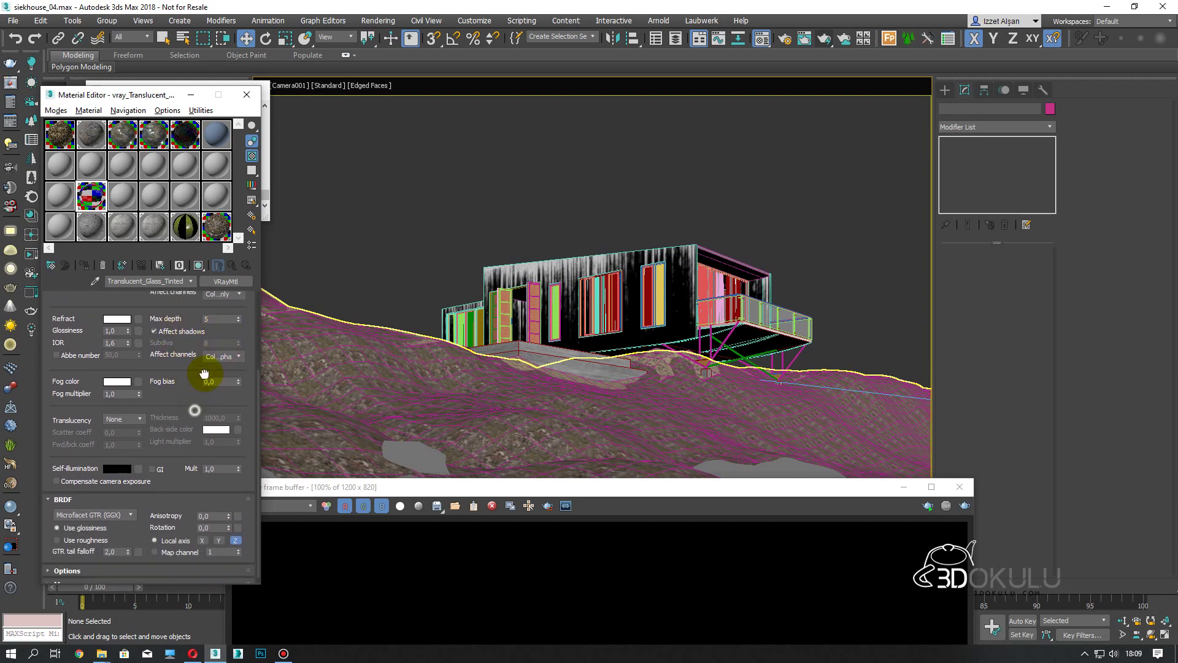
{"action": "mouse_move", "coordinate": [294, 487]}
{"action": "left_mouse_down"}
{"action": "mouse_move", "coordinate": [286, 234]}
{"action": "mouse_move", "coordinate": [194, 108]}
{"action": "left_mouse_up"}
{"action": "left_click", "coordinate": [874, 127]}
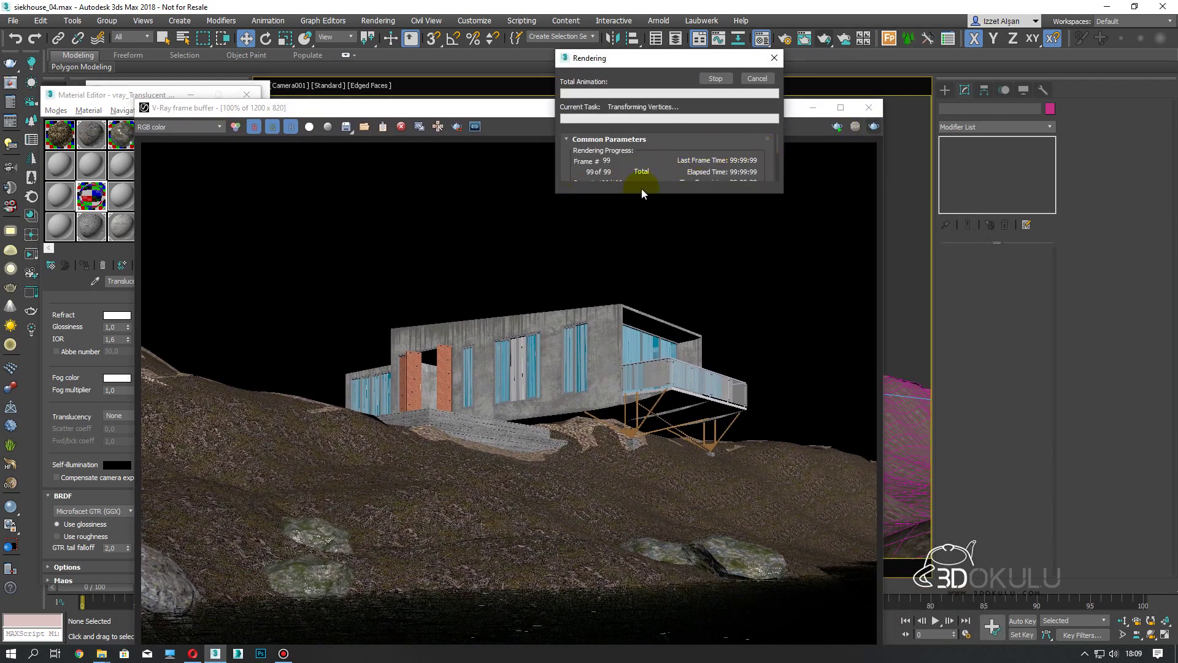
Review the finished glass render, close the V-Ray frame buffer, and begin sampling a model material
{"action": "left_click", "coordinate": [438, 127]}
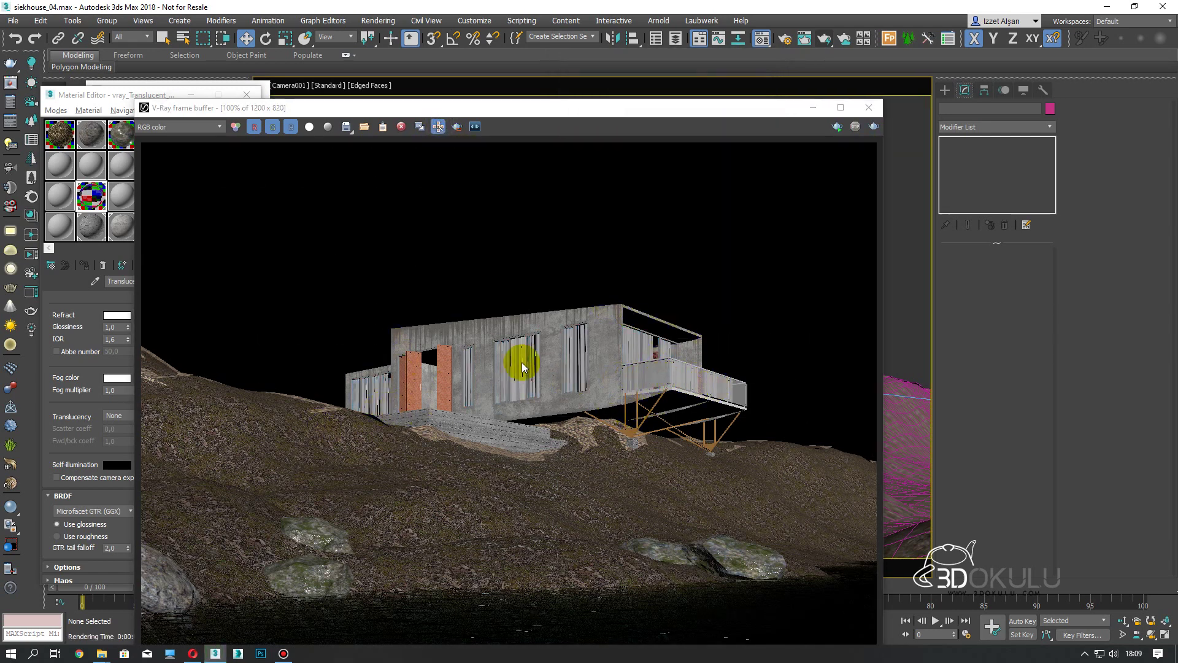
{"action": "left_click", "coordinate": [869, 109]}
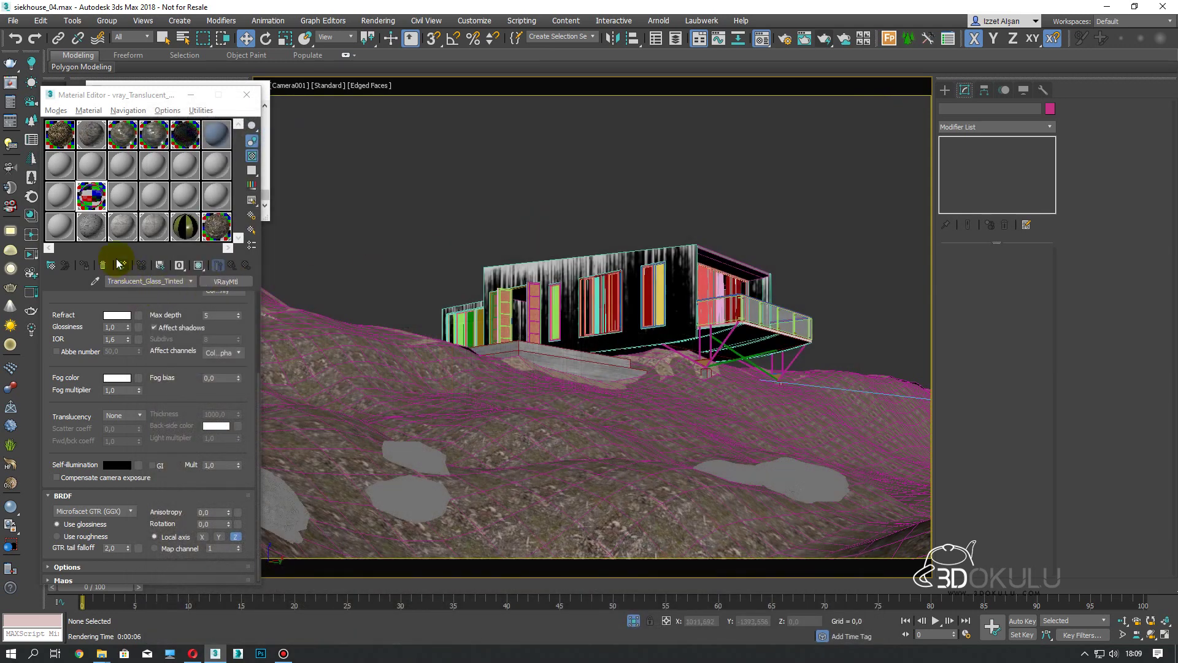
{"action": "left_click", "coordinate": [96, 280]}
Eyedrop the door's vray_Metal_Rusted material and replace it with a fresh VRayMtl
{"action": "left_click", "coordinate": [533, 301]}
{"action": "left_click", "coordinate": [226, 281]}
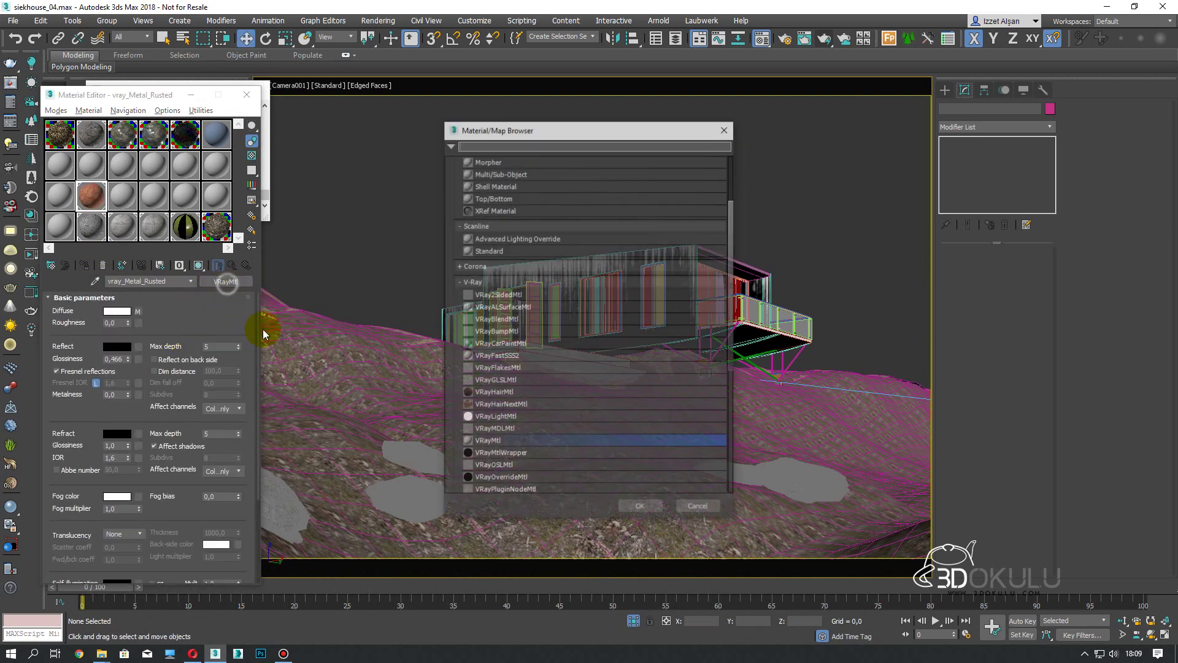
{"action": "scroll", "coordinate": [473, 440], "scroll_direction": "down", "scroll_amount": 3}
{"action": "double_click", "coordinate": [489, 398]}
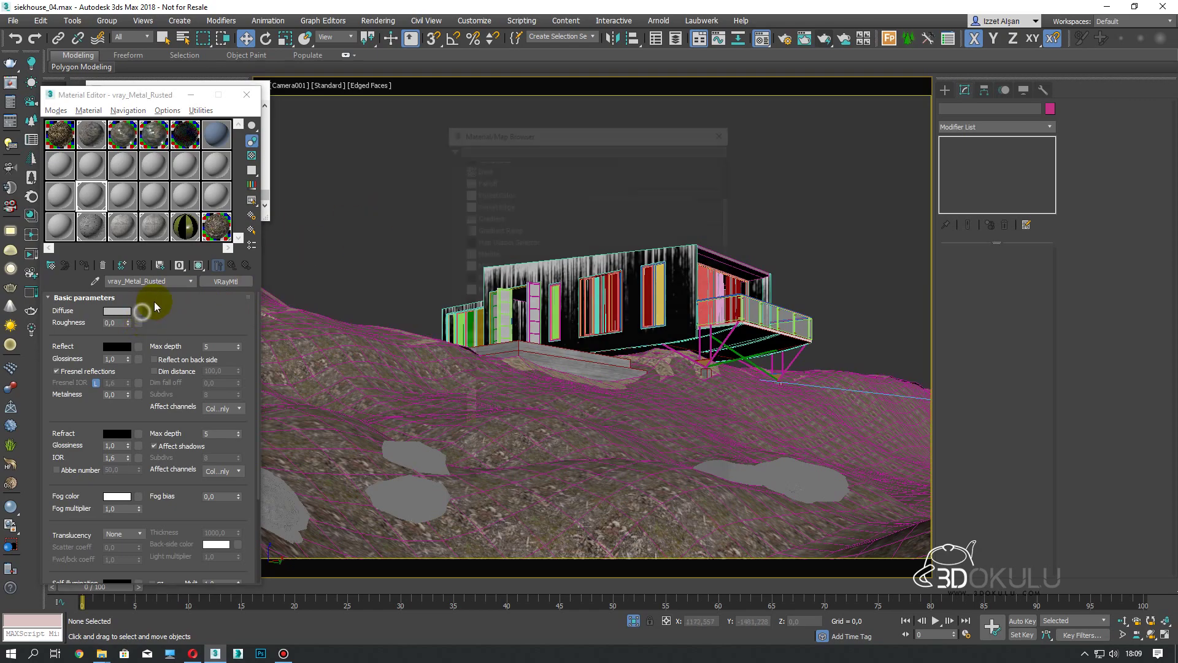
Add a MaderaBambu.jpg Bitmap to Diffuse and show the material shaded in the viewport
{"action": "left_click", "coordinate": [139, 312]}
{"action": "scroll", "coordinate": [466, 166], "scroll_direction": "up", "scroll_amount": 5}
{"action": "scroll", "coordinate": [491, 172], "scroll_direction": "up", "scroll_amount": 5}
{"action": "double_click", "coordinate": [484, 188]}
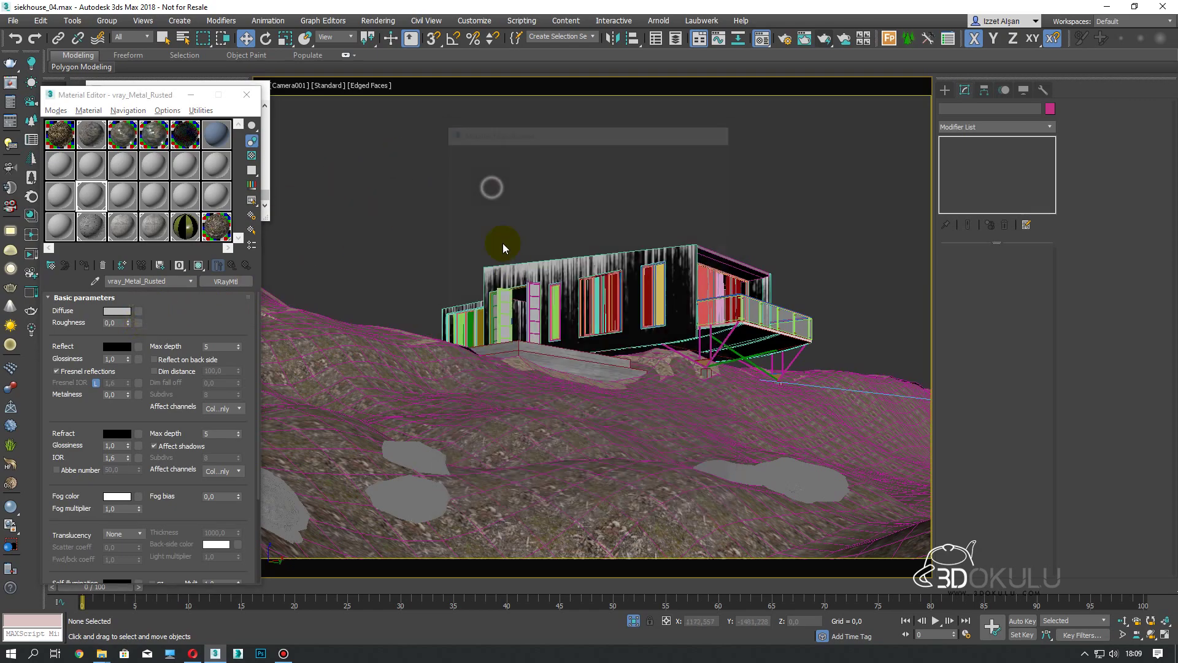
{"action": "scroll", "coordinate": [522, 284], "scroll_direction": "down", "scroll_amount": 10}
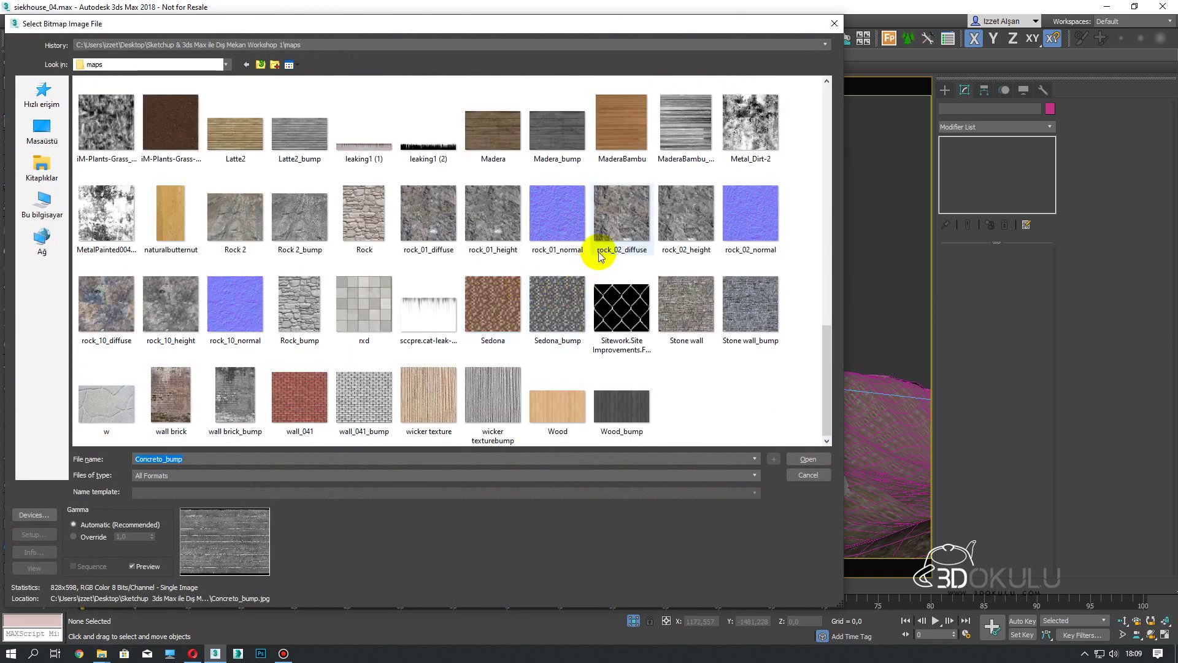
{"action": "left_click", "coordinate": [631, 150]}
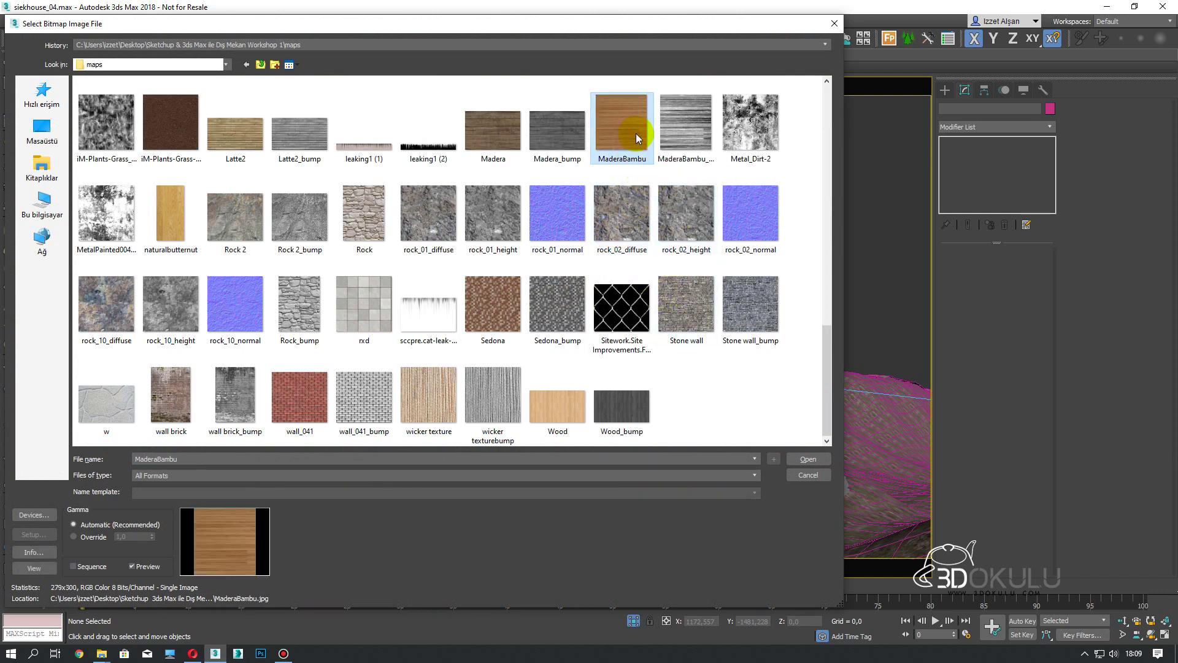
{"action": "double_click", "coordinate": [621, 136]}
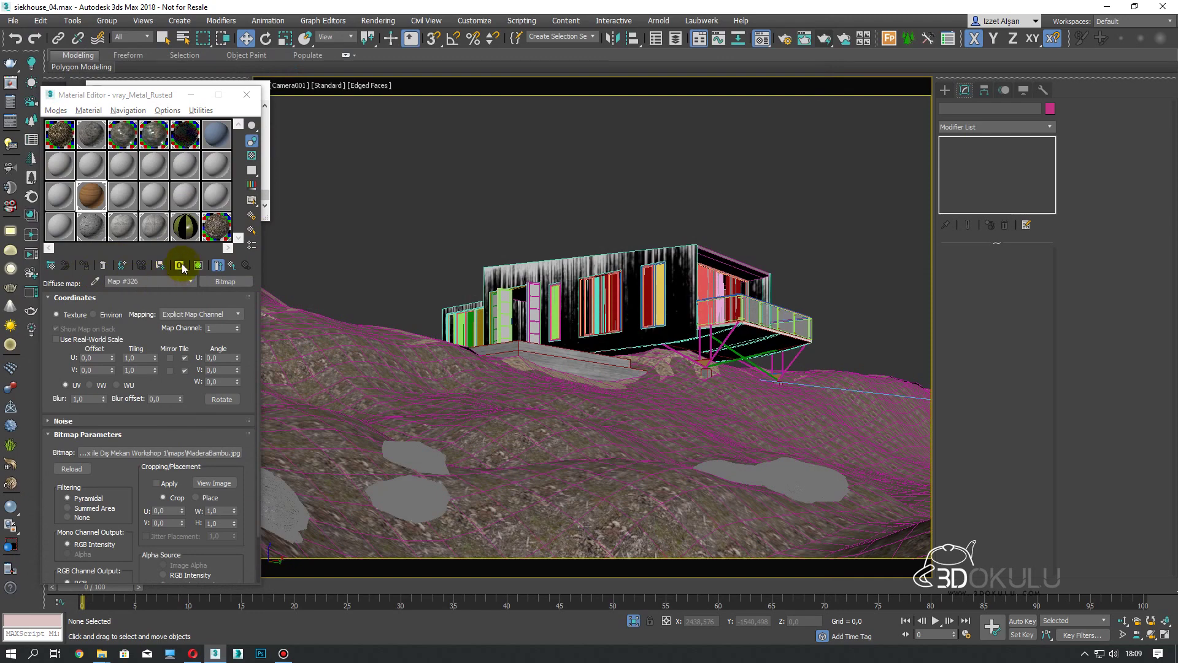
{"action": "left_click", "coordinate": [200, 268]}
In perspective view, give the door group a box-projection UVW Map modifier
{"action": "left_click", "coordinate": [575, 188]}
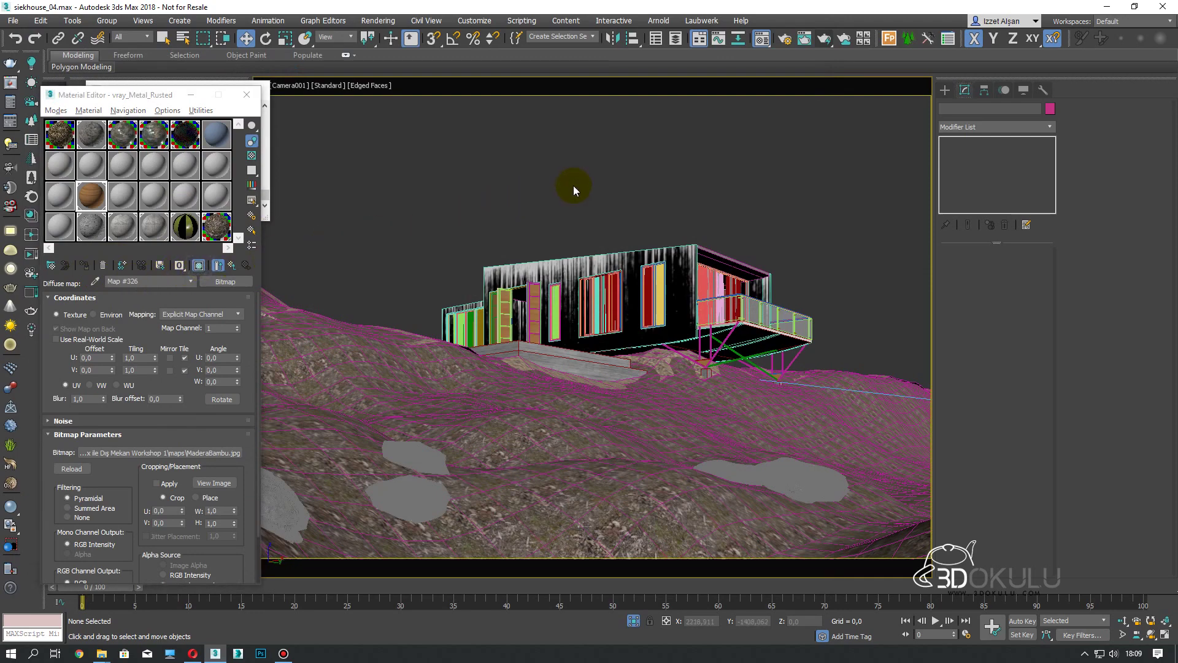
{"action": "key", "text": "p"}
{"action": "scroll", "coordinate": [553, 276], "scroll_direction": "up", "scroll_amount": 5}
{"action": "scroll", "coordinate": [516, 331], "scroll_direction": "up", "scroll_amount": 5}
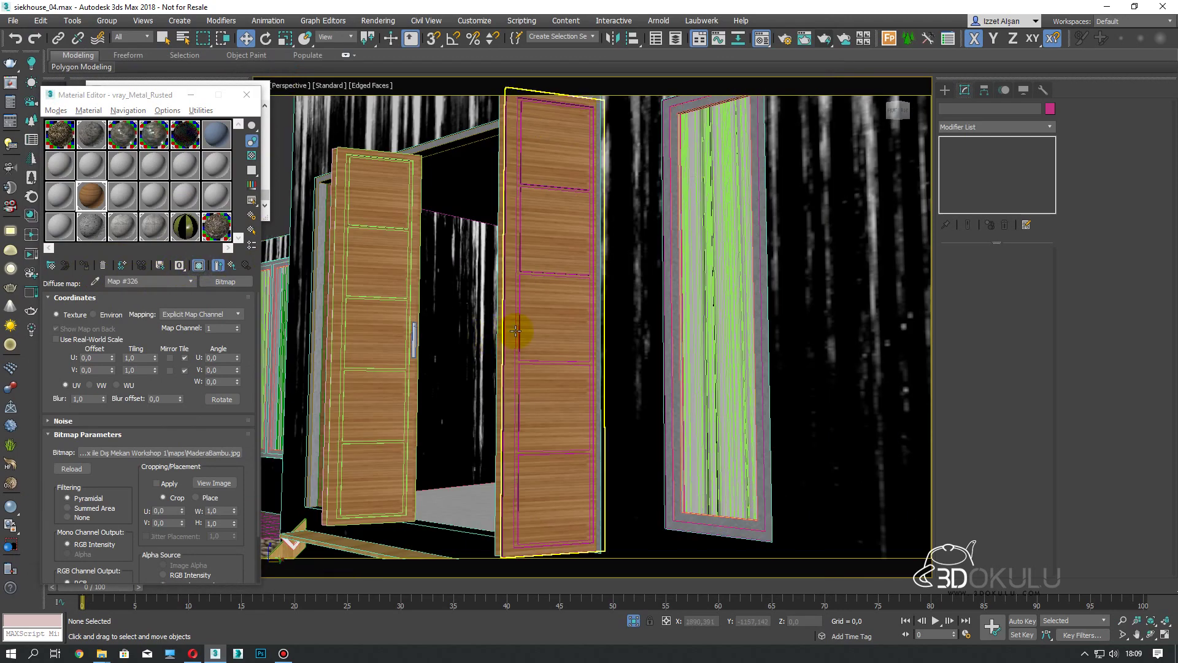
{"action": "left_click", "coordinate": [543, 270]}
{"action": "left_click", "coordinate": [990, 126]}
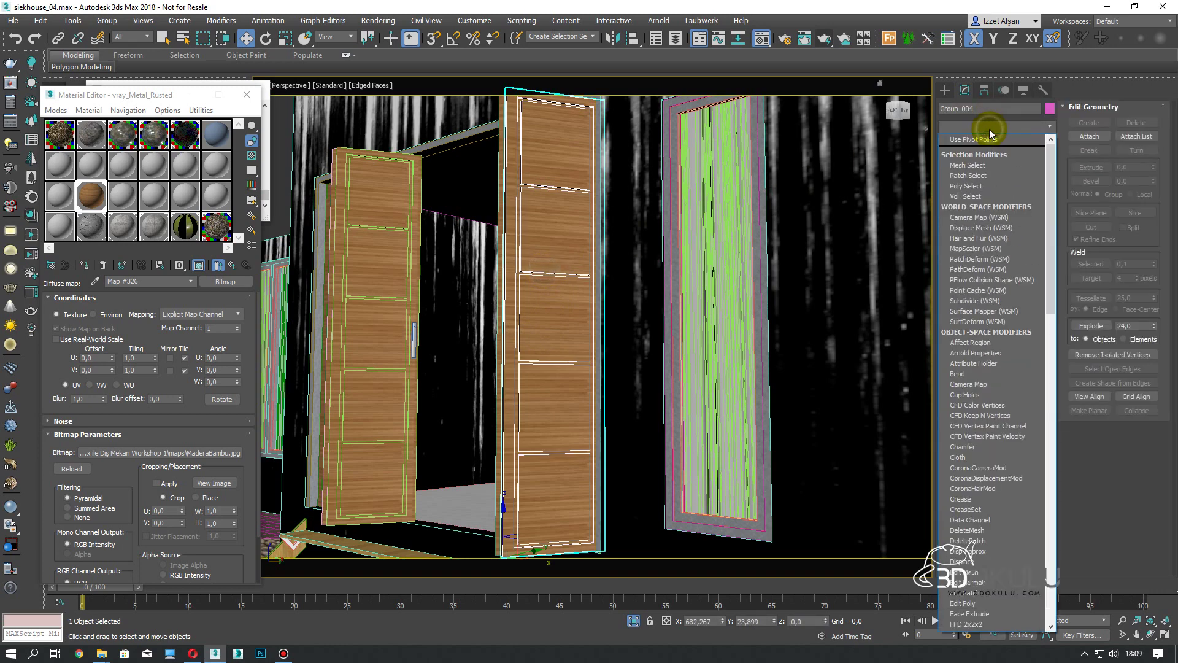
{"action": "scroll", "coordinate": [982, 306], "scroll_direction": "down", "scroll_amount": 10}
{"action": "scroll", "coordinate": [976, 429], "scroll_direction": "down", "scroll_amount": 10}
{"action": "scroll", "coordinate": [973, 445], "scroll_direction": "down", "scroll_amount": 10}
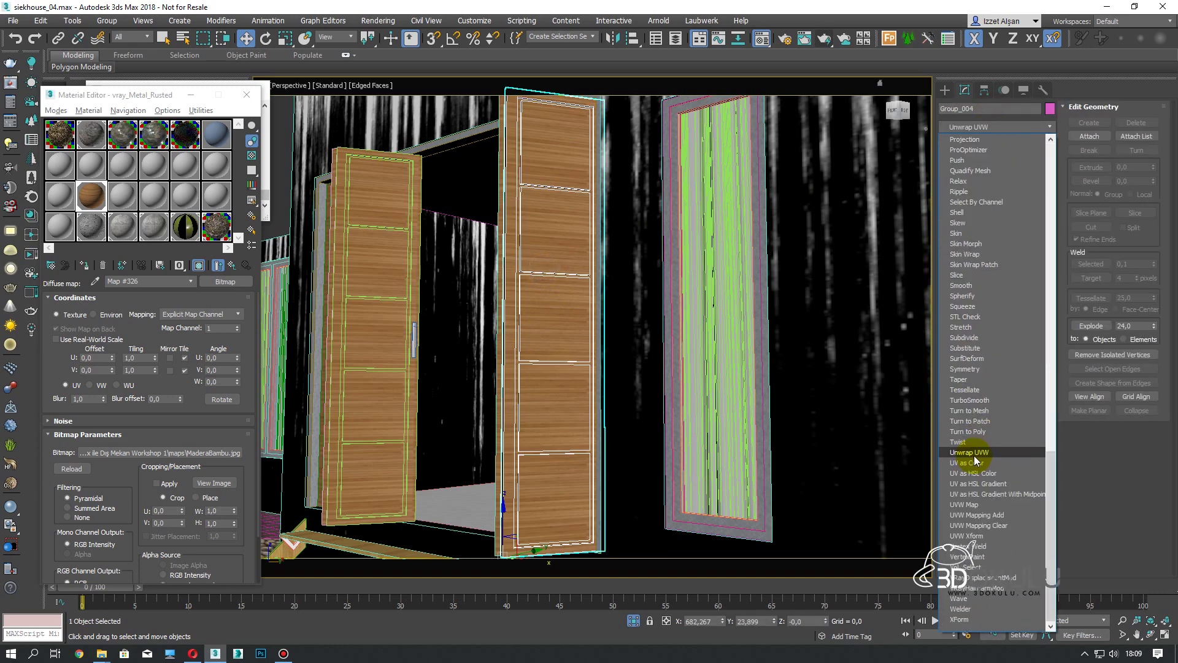
{"action": "left_click", "coordinate": [965, 504]}
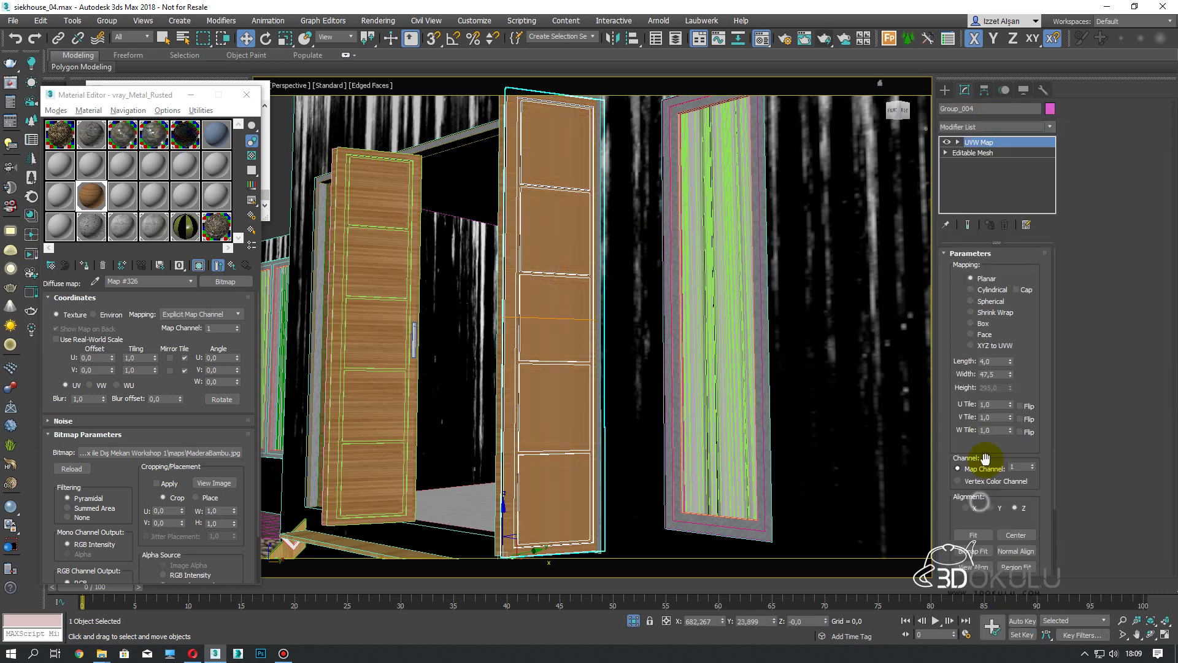
{"action": "left_click", "coordinate": [984, 324]}
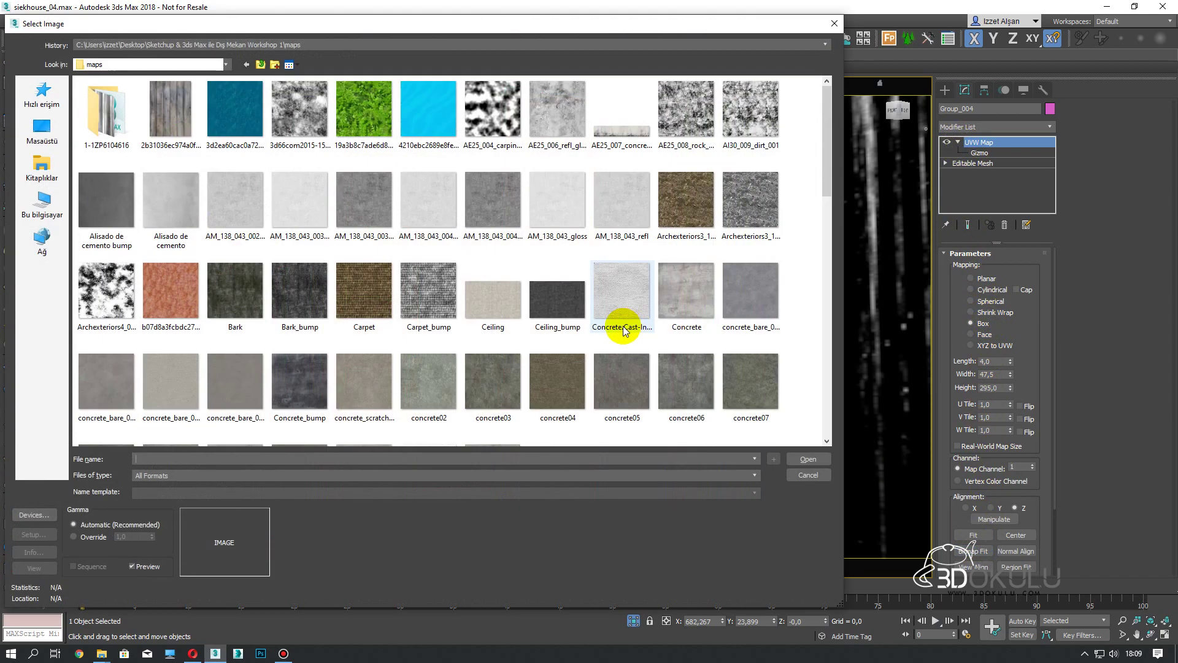
Load MaderaBambu as the door texture and set the mapping height to 50
{"action": "scroll", "coordinate": [614, 319], "scroll_direction": "down", "scroll_amount": 5}
{"action": "scroll", "coordinate": [626, 325], "scroll_direction": "down", "scroll_amount": 3}
{"action": "double_click", "coordinate": [622, 197]}
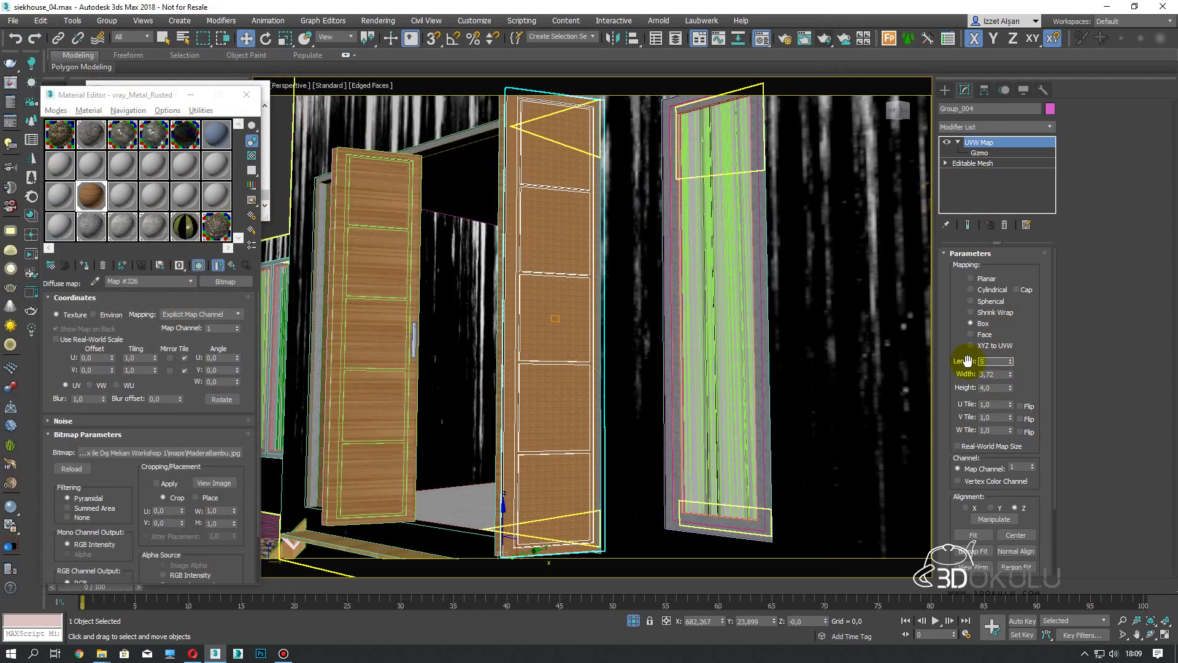
{"action": "type", "text": "50"}
{"action": "key", "text": "Return"}
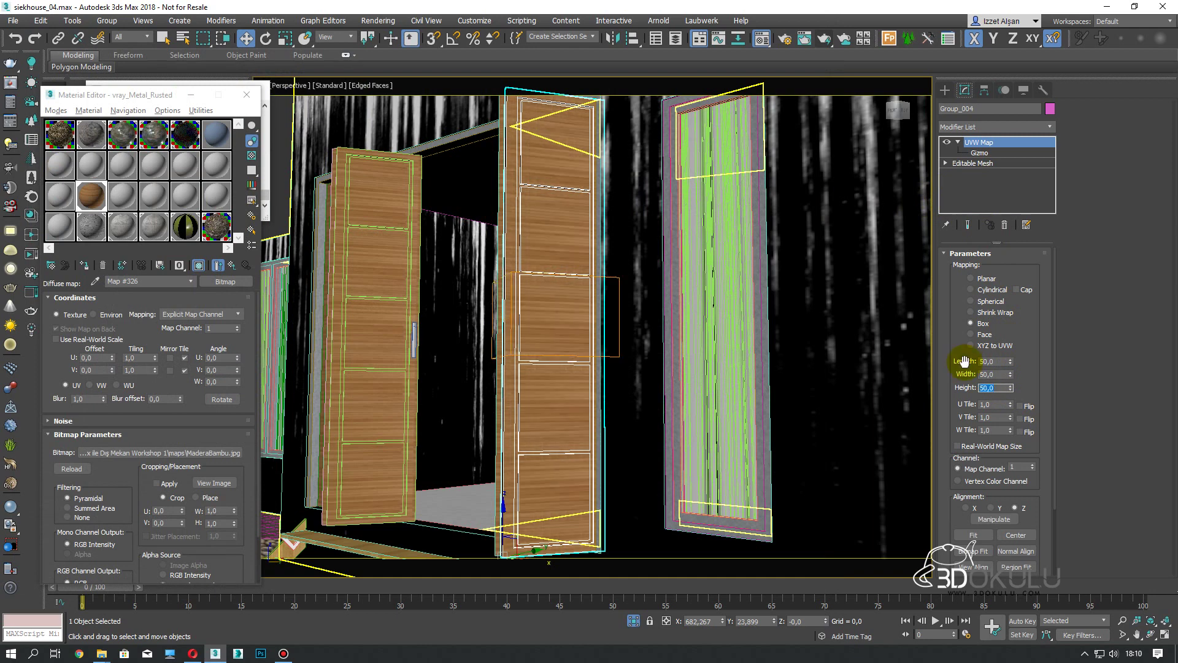
Rotate the mapping gizmo -90° to reorient the grain, fit it, then delete the UVW Map
{"action": "left_click", "coordinate": [976, 152]}
{"action": "key", "text": "e"}
{"action": "mouse_move", "coordinate": [532, 335]}
{"action": "left_mouse_down"}
{"action": "mouse_move", "coordinate": [611, 428]}
{"action": "mouse_move", "coordinate": [567, 249]}
{"action": "left_mouse_up"}
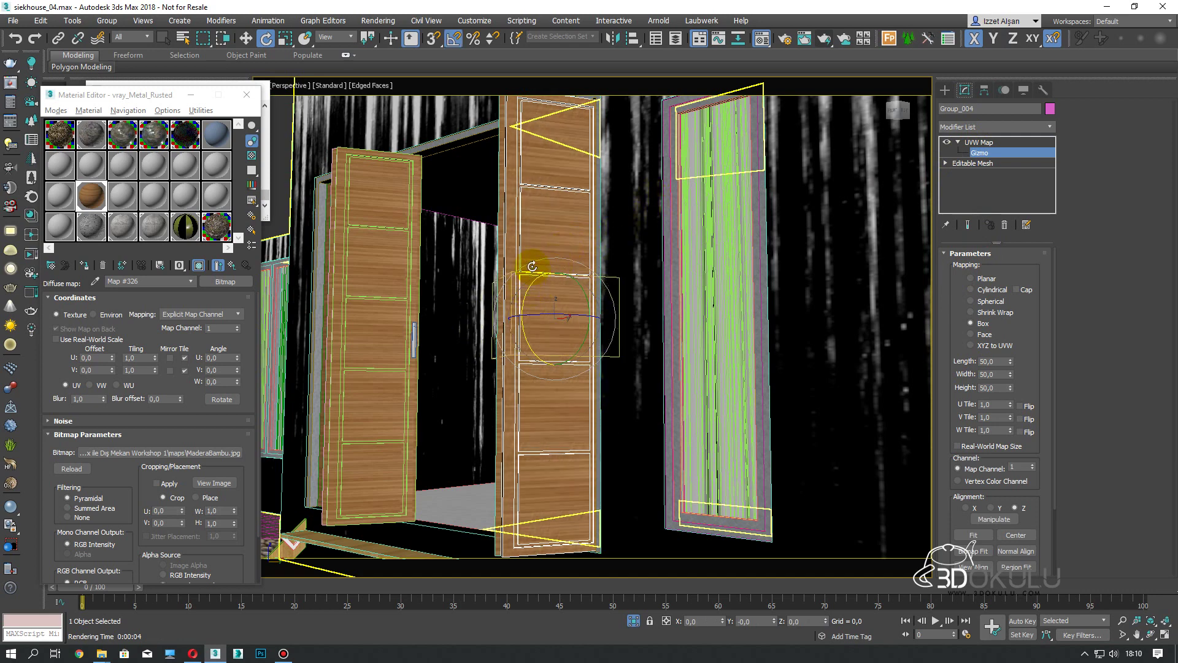
{"action": "left_click_drag", "start_coordinate": [527, 287], "coordinate": [550, 240]}
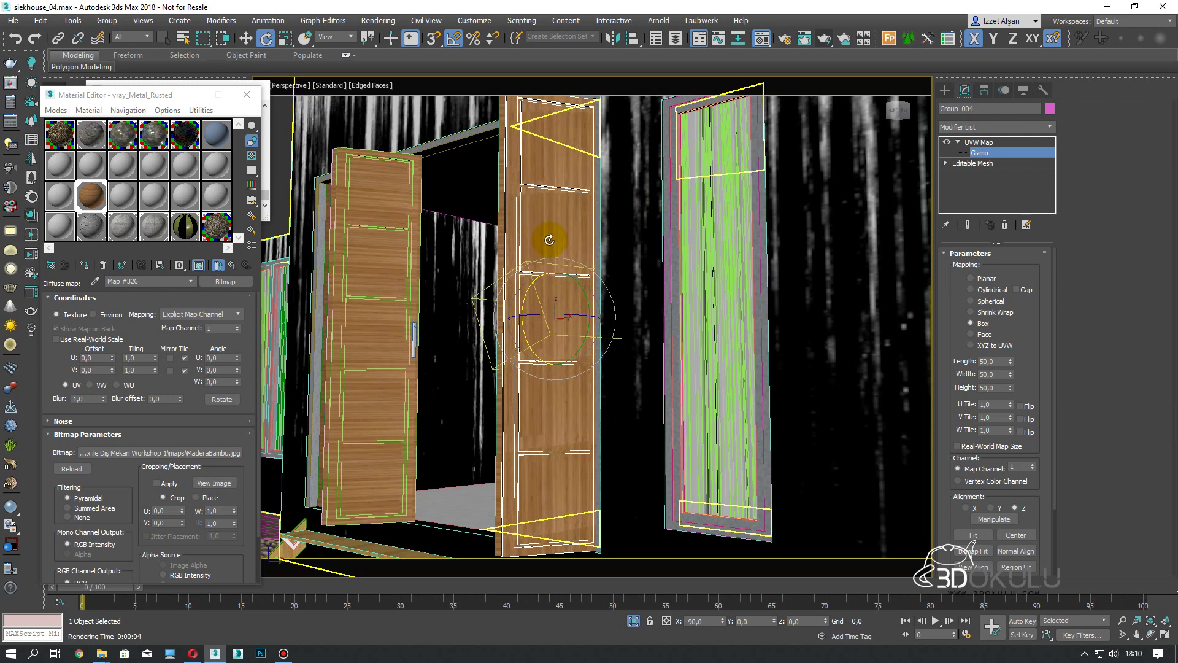
{"action": "left_click", "coordinate": [973, 534]}
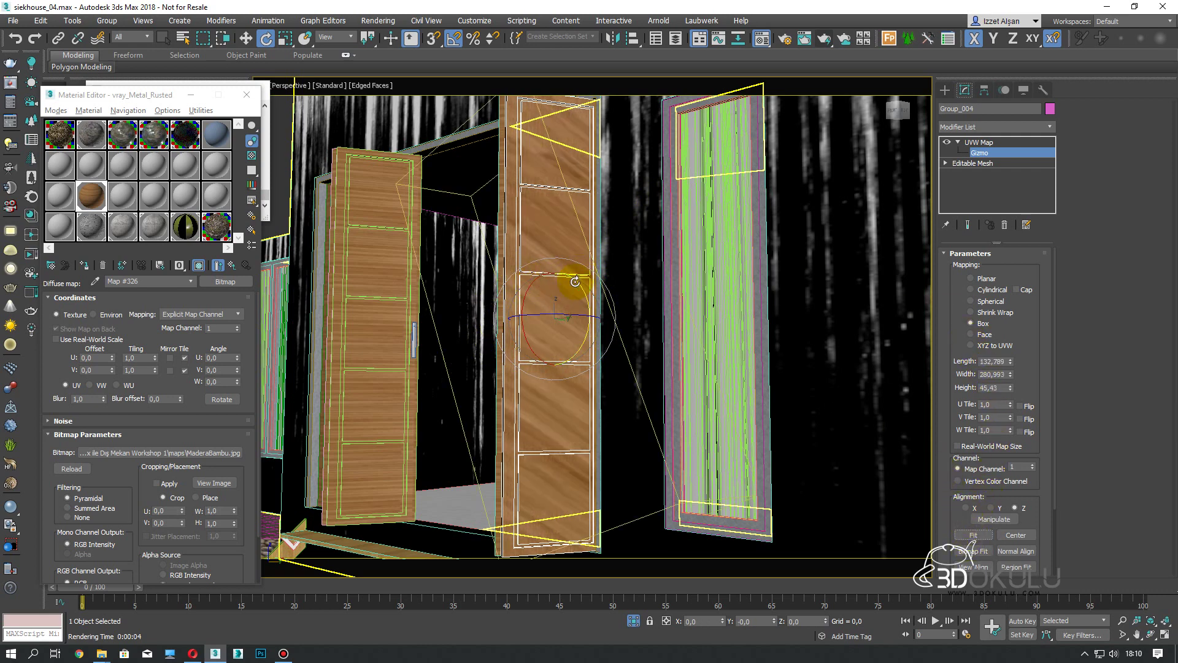
{"action": "left_click_drag", "start_coordinate": [575, 282], "coordinate": [582, 292]}
{"action": "mouse_move", "coordinate": [583, 290]}
{"action": "middle_mouse_down", "text": "alt"}
{"action": "mouse_move", "coordinate": [601, 373]}
{"action": "mouse_move", "coordinate": [540, 364]}
{"action": "mouse_move", "coordinate": [613, 368]}
{"action": "mouse_move", "coordinate": [589, 339]}
{"action": "middle_mouse_up", "text": "alt"}
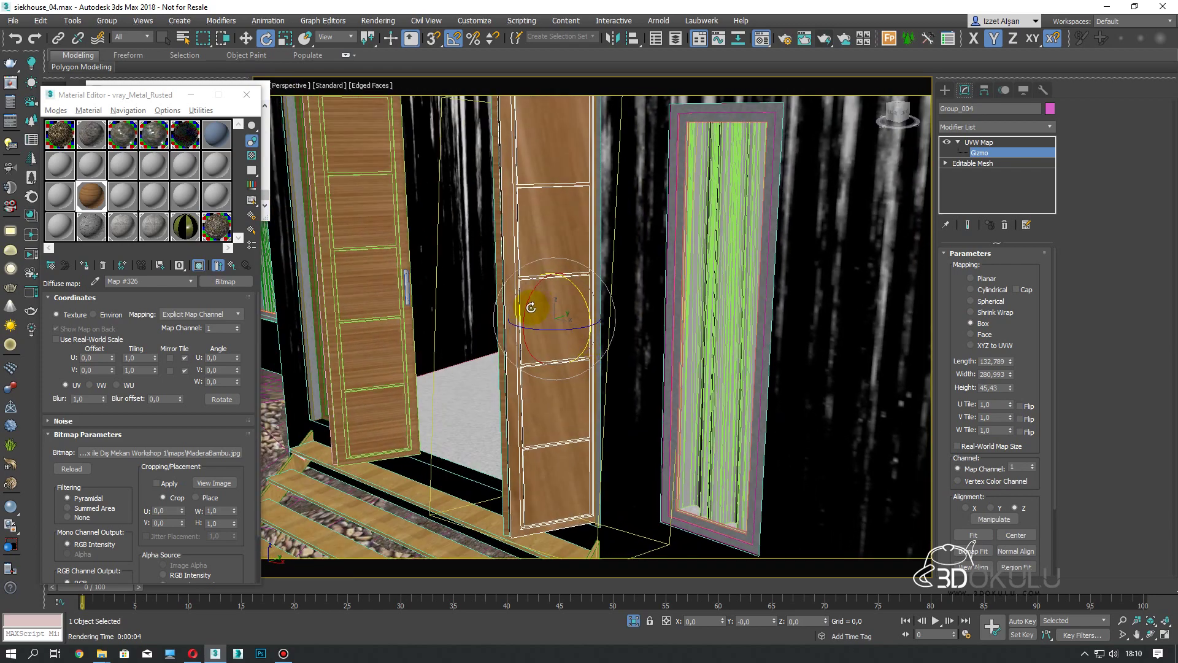
{"action": "left_click_drag", "start_coordinate": [529, 302], "coordinate": [524, 299]}
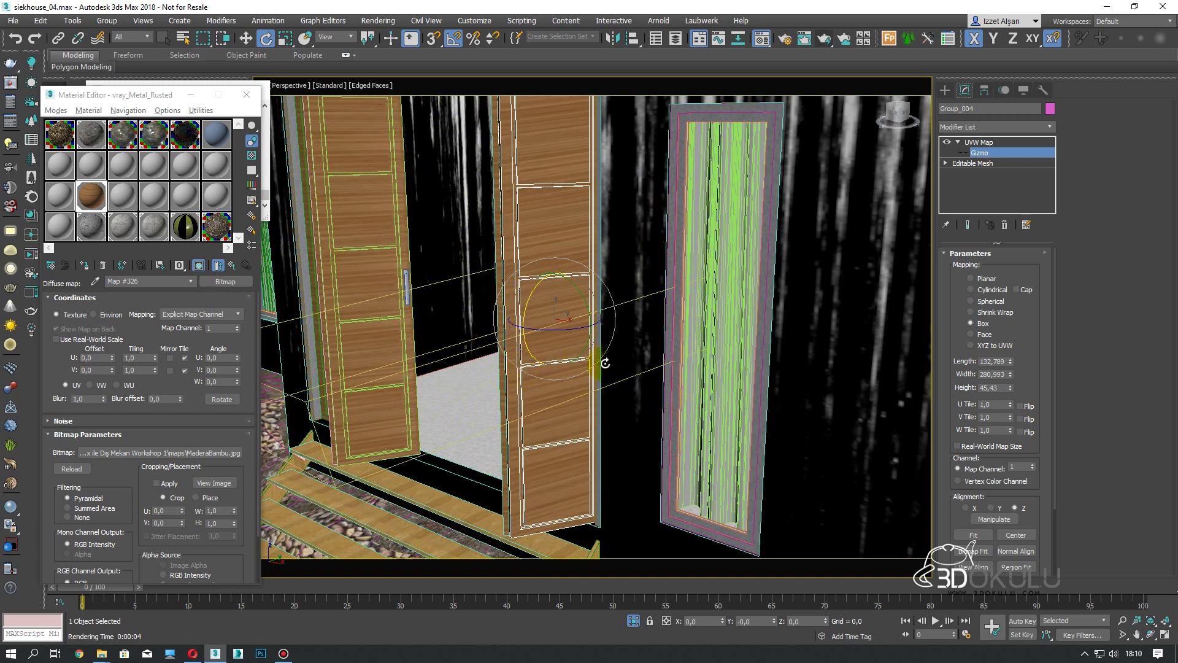
{"action": "left_click_drag", "start_coordinate": [524, 299], "coordinate": [560, 360]}
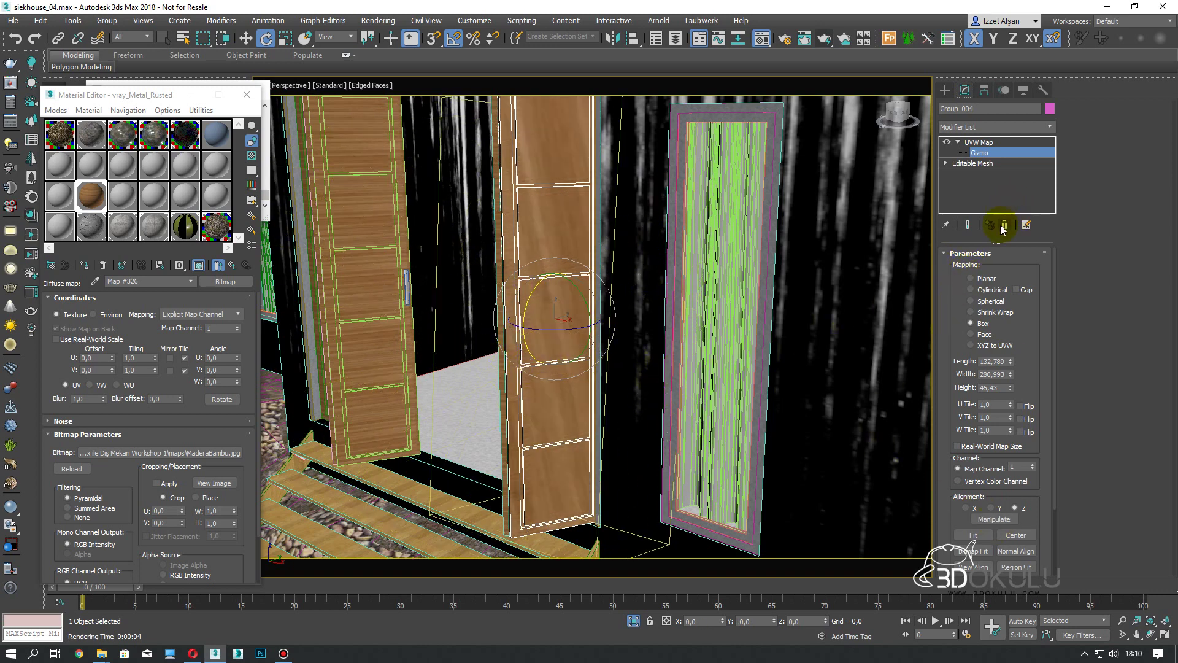
{"action": "left_click", "coordinate": [1004, 227]}
{"action": "left_click", "coordinate": [181, 452]}
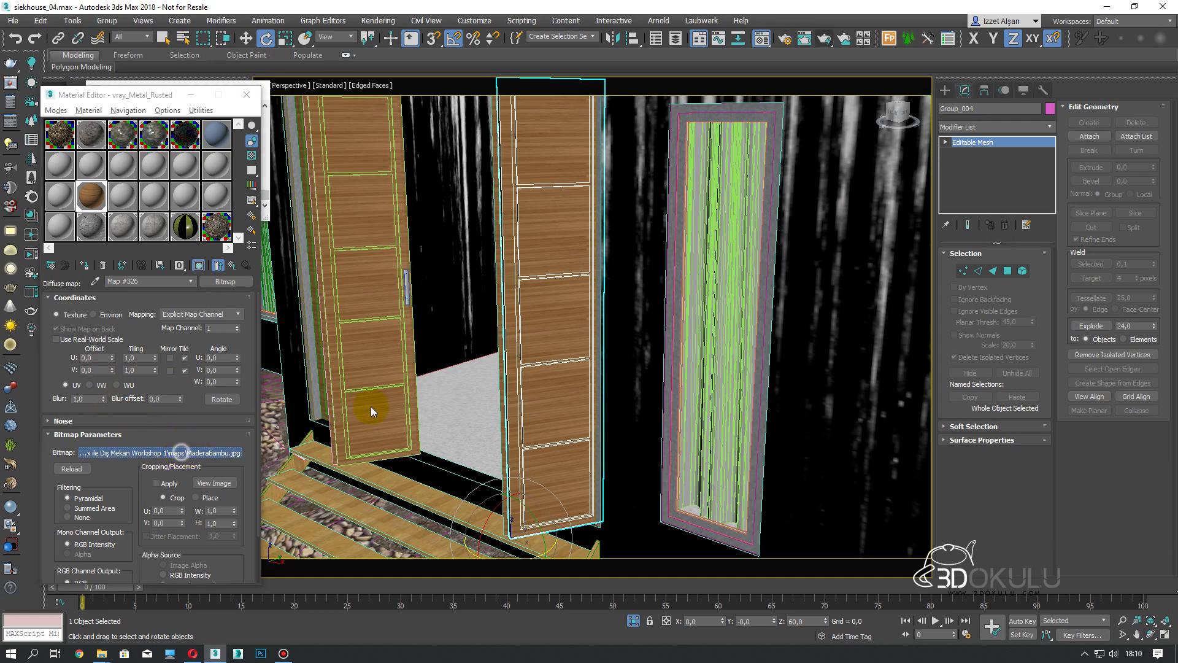
Try naturalbutternut as the door material's diffuse image
{"action": "scroll", "coordinate": [569, 303], "scroll_direction": "down", "scroll_amount": 3}
{"action": "scroll", "coordinate": [569, 303], "scroll_direction": "down", "scroll_amount": 3}
{"action": "scroll", "coordinate": [570, 303], "scroll_direction": "down", "scroll_amount": 3}
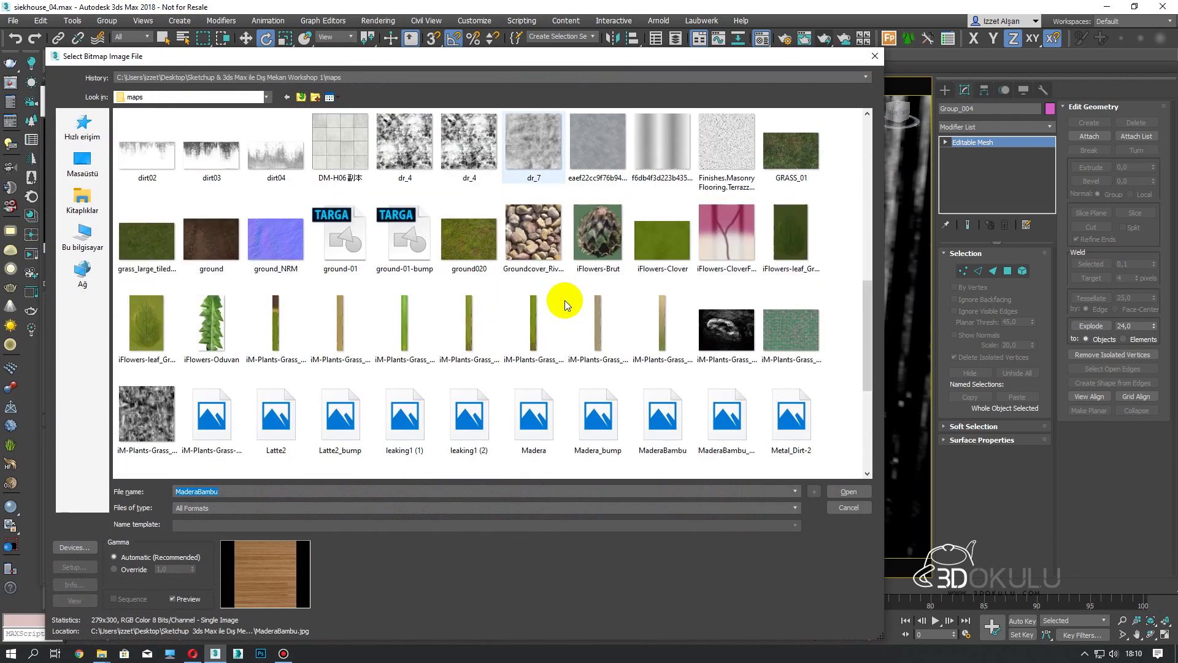
{"action": "scroll", "coordinate": [565, 300], "scroll_direction": "down", "scroll_amount": 2}
{"action": "scroll", "coordinate": [521, 307], "scroll_direction": "down", "scroll_amount": 2}
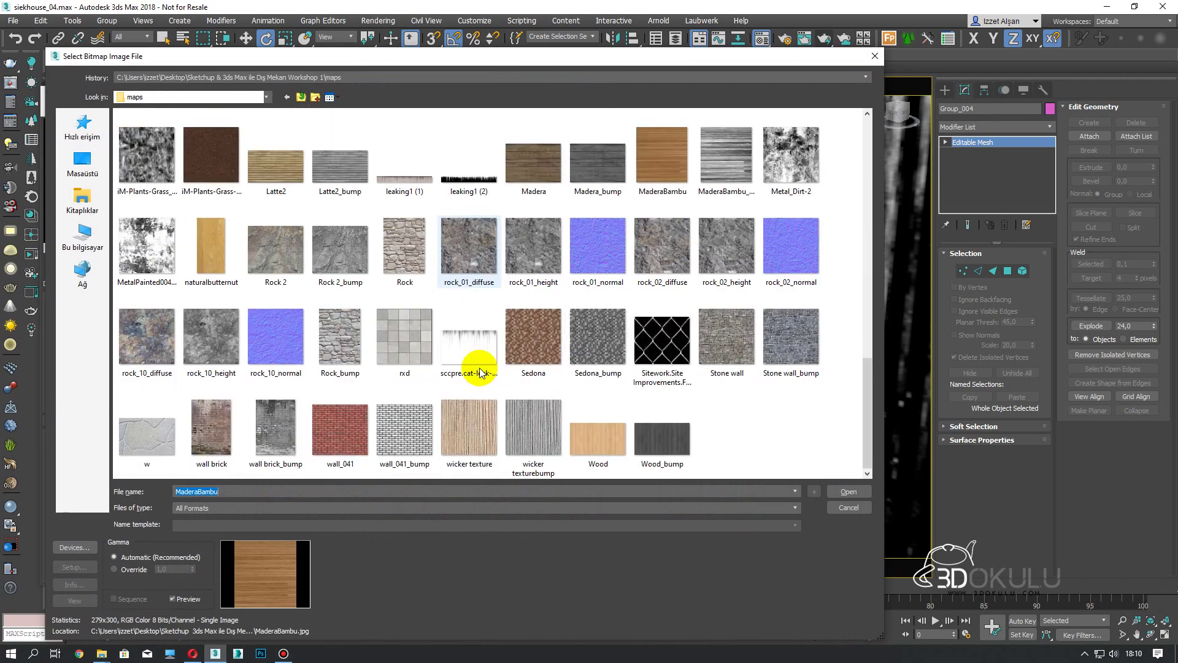
{"action": "left_click", "coordinate": [205, 261]}
{"action": "double_click", "coordinate": [231, 254]}
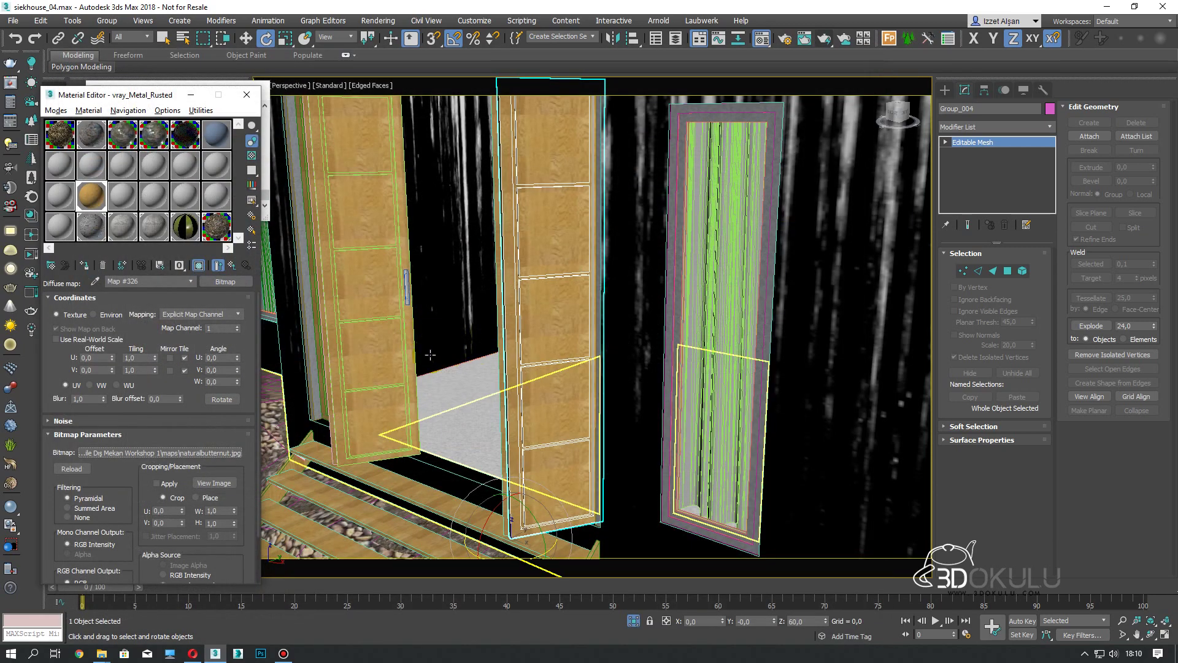
Swap the door's diffuse image for the Wood texture
{"action": "left_click", "coordinate": [208, 454]}
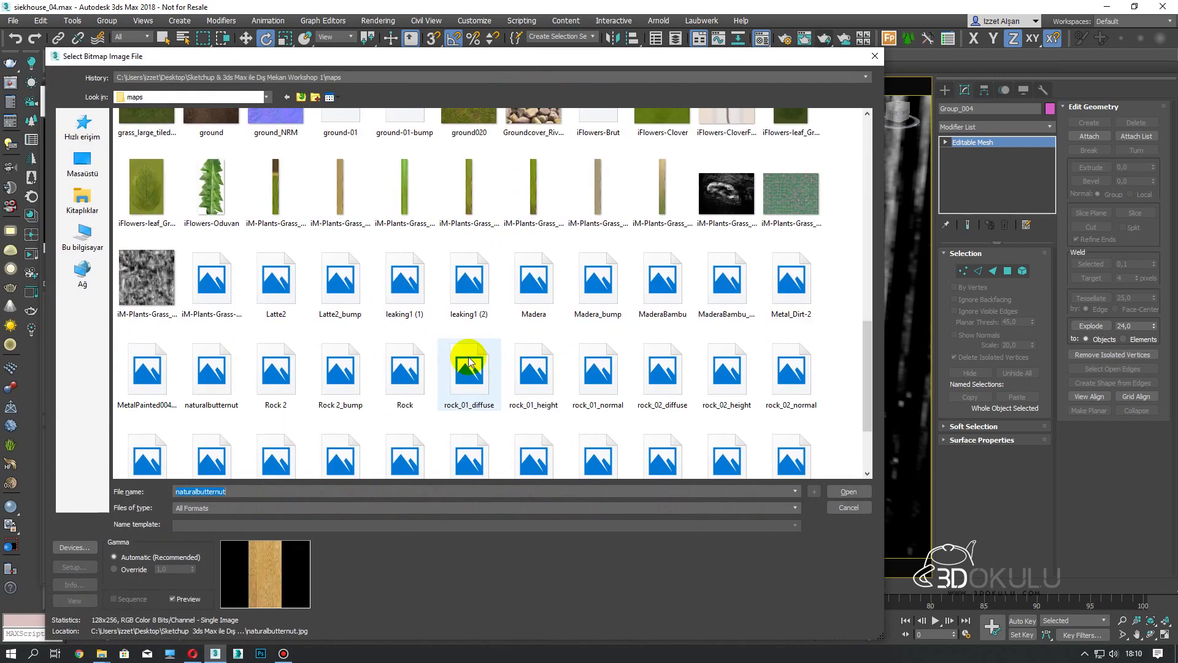
{"action": "scroll", "coordinate": [468, 362], "scroll_direction": "down", "scroll_amount": 2}
{"action": "left_click", "coordinate": [597, 433]}
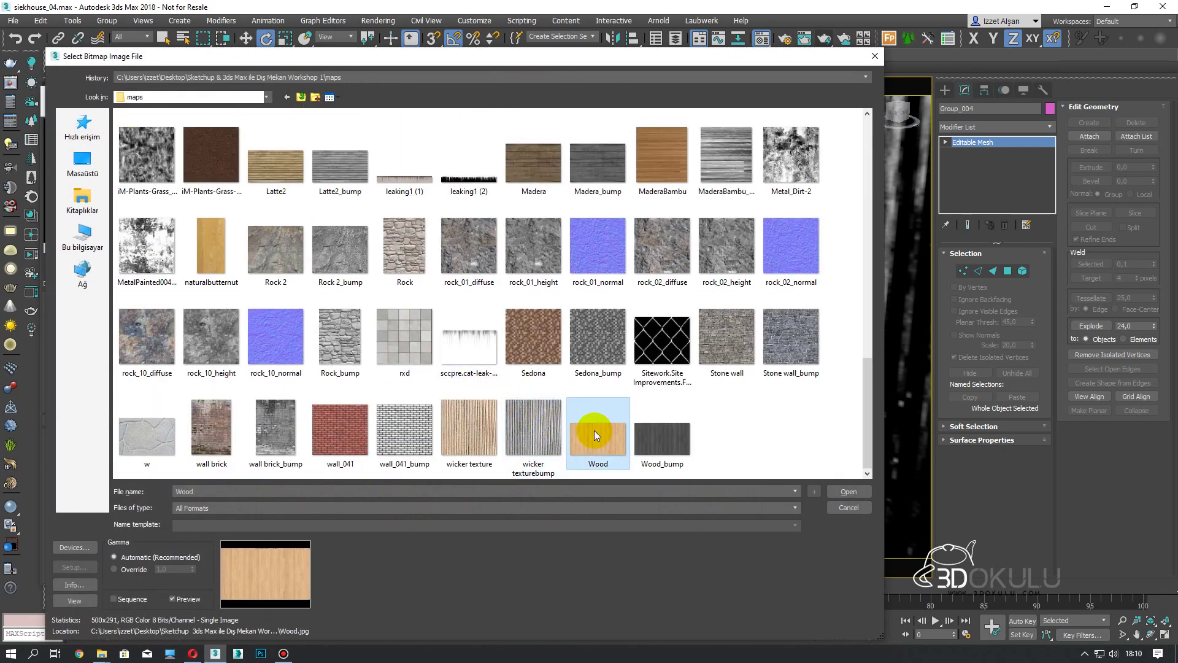
{"action": "double_click", "coordinate": [594, 429]}
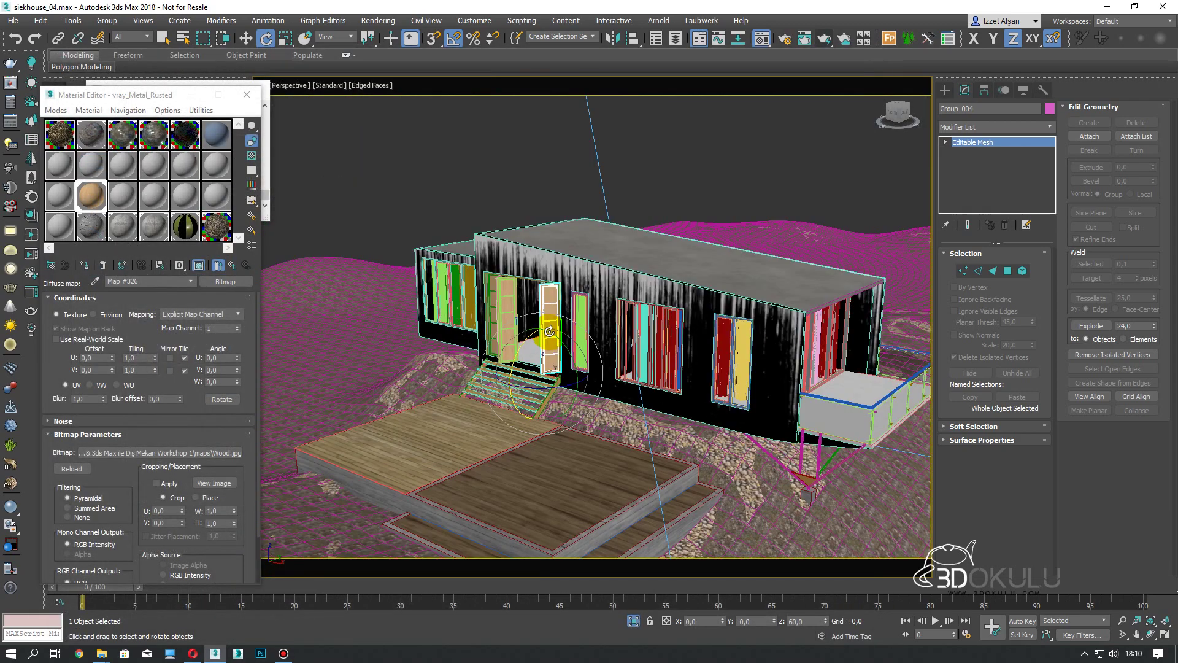
{"action": "scroll", "coordinate": [549, 331], "scroll_direction": "up", "scroll_amount": 8}
Settle on the darker Madera.jpg as the door's diffuse texture
{"action": "left_click", "coordinate": [162, 454]}
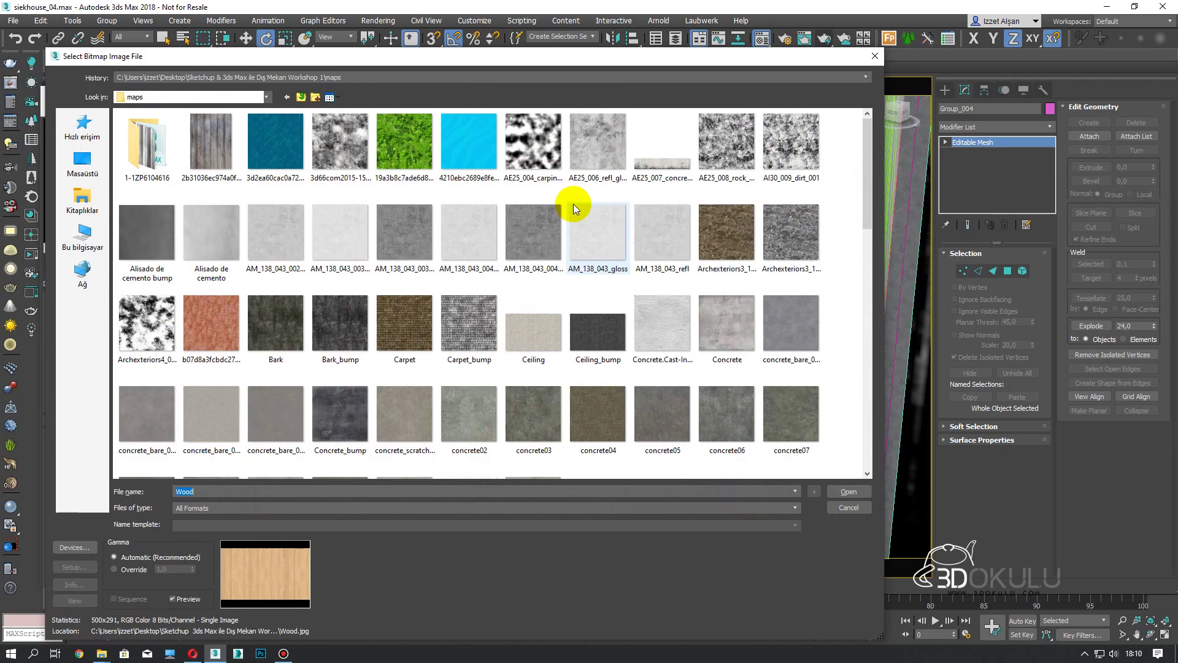
{"action": "scroll", "coordinate": [586, 252], "scroll_direction": "down", "scroll_amount": 10}
{"action": "scroll", "coordinate": [614, 298], "scroll_direction": "down", "scroll_amount": 5}
{"action": "scroll", "coordinate": [625, 299], "scroll_direction": "up", "scroll_amount": 3}
{"action": "double_click", "coordinate": [534, 303]}
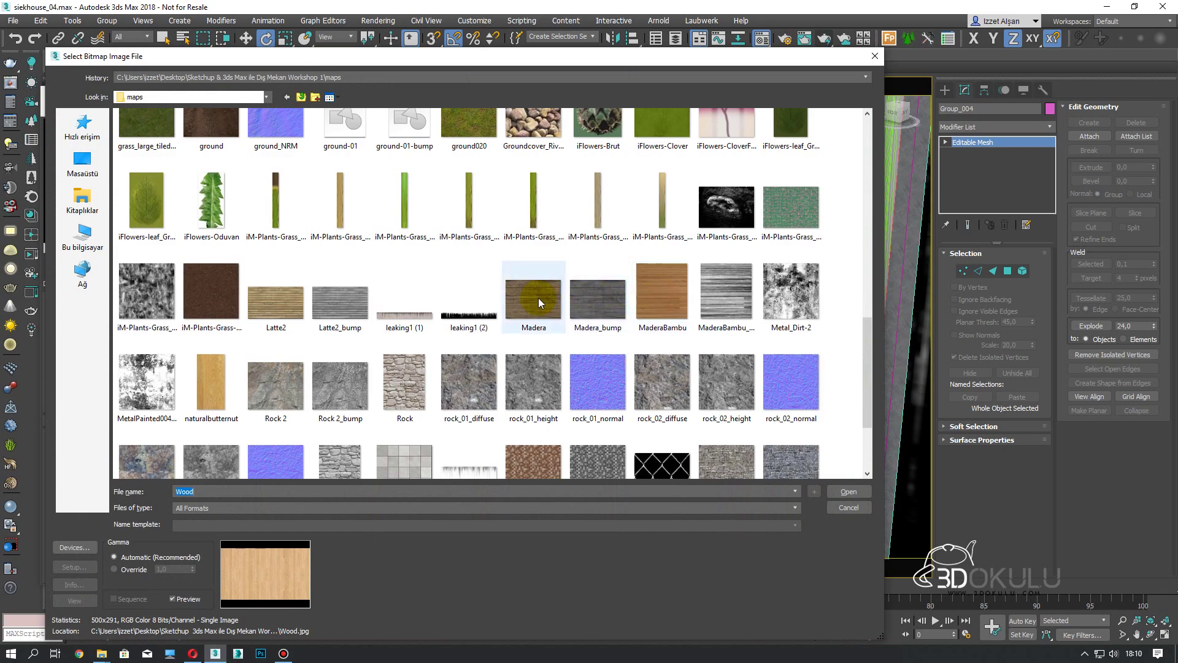
{"action": "scroll", "coordinate": [552, 319], "scroll_direction": "down", "scroll_amount": 5}
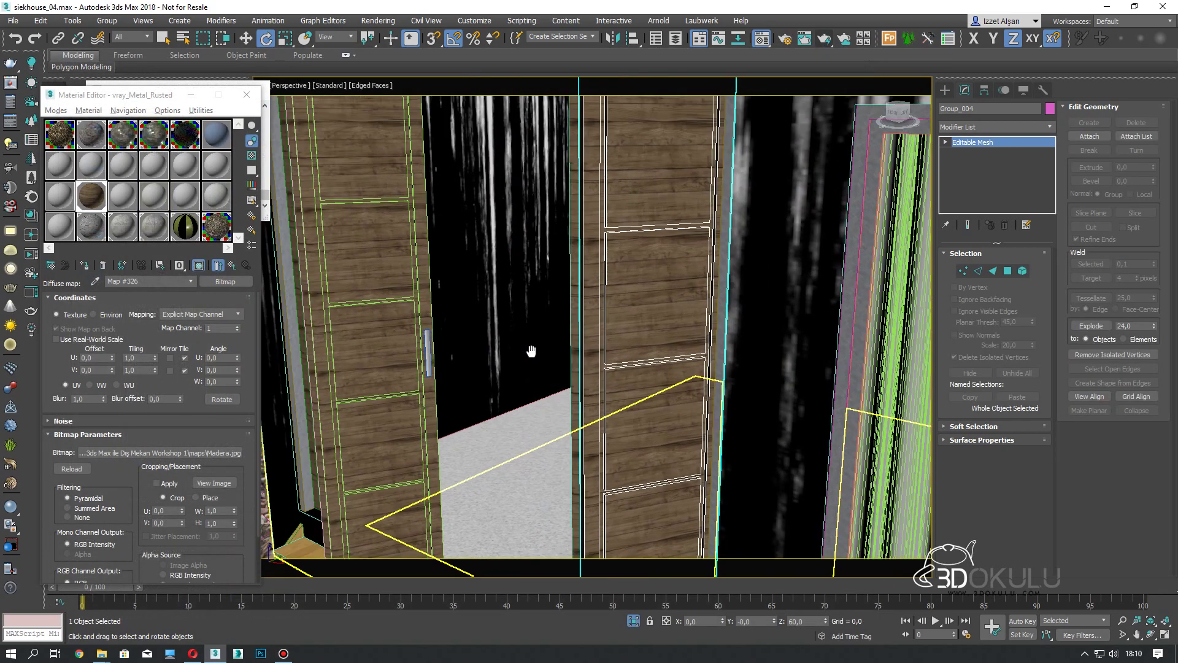
{"action": "scroll", "coordinate": [534, 343], "scroll_direction": "up", "scroll_amount": 4}
{"action": "scroll", "coordinate": [550, 331], "scroll_direction": "down", "scroll_amount": 2}
{"action": "scroll", "coordinate": [550, 332], "scroll_direction": "down", "scroll_amount": 3}
{"action": "scroll", "coordinate": [589, 294], "scroll_direction": "up", "scroll_amount": 3}
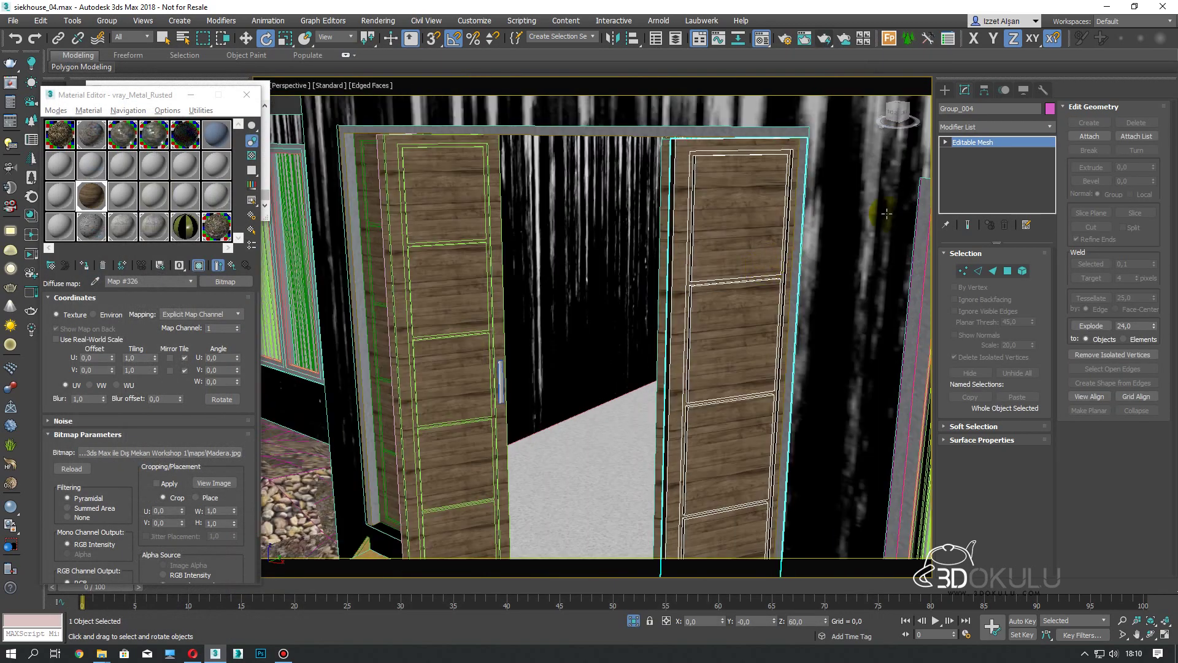
{"action": "left_click", "coordinate": [788, 178]}
Add a box UVW Map to the right door group and rotate its gizmo 85° on X
{"action": "left_click", "coordinate": [982, 129]}
{"action": "scroll", "coordinate": [981, 197], "scroll_direction": "down", "scroll_amount": 5}
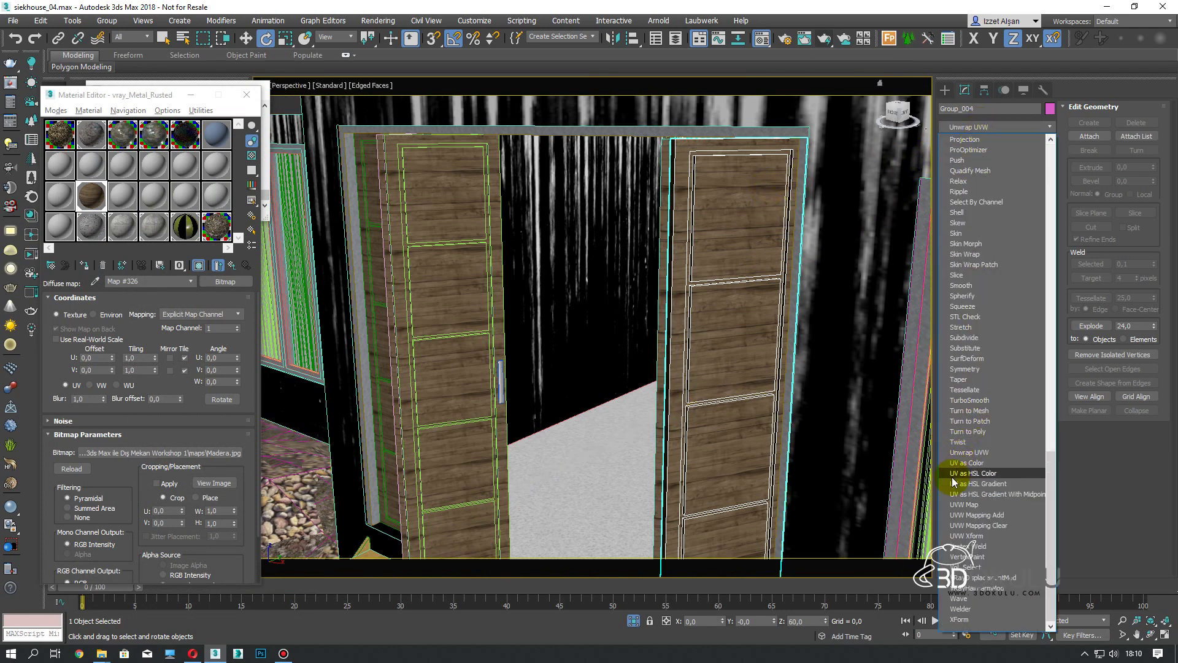
{"action": "left_click", "coordinate": [953, 503]}
{"action": "left_click", "coordinate": [982, 325]}
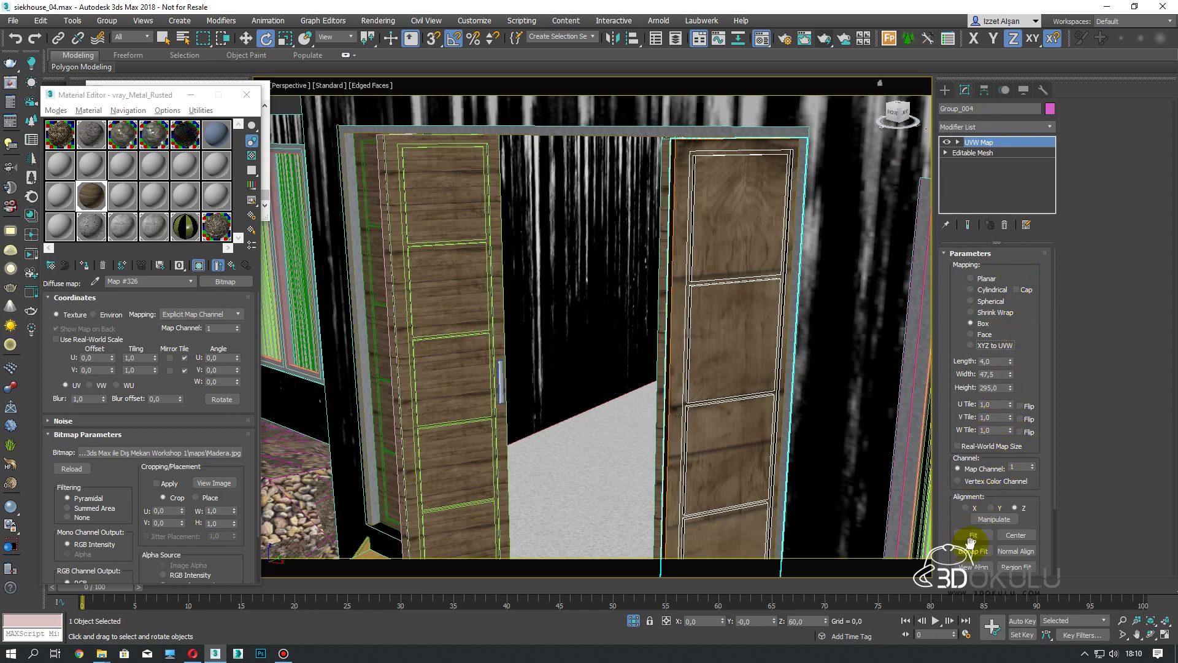
{"action": "left_click", "coordinate": [982, 152]}
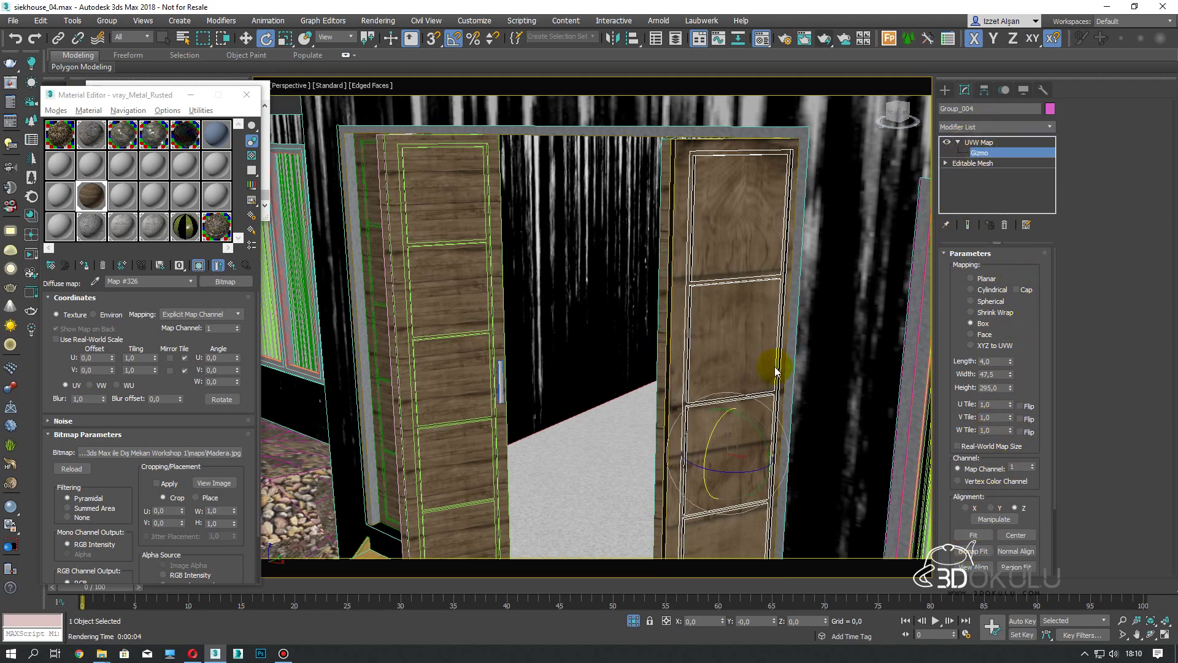
{"action": "scroll", "coordinate": [775, 360], "scroll_direction": "up", "scroll_amount": 3}
{"action": "mouse_move", "coordinate": [775, 360]}
{"action": "middle_mouse_down", "text": "alt"}
{"action": "mouse_move", "coordinate": [873, 314]}
{"action": "mouse_move", "coordinate": [781, 297]}
{"action": "mouse_move", "coordinate": [791, 313]}
{"action": "middle_mouse_up", "text": "alt"}
{"action": "left_click_drag", "start_coordinate": [727, 347], "coordinate": [756, 417]}
Narrow the right door's mapping width to 34,2
{"action": "mouse_move", "coordinate": [763, 368]}
{"action": "middle_mouse_down", "text": "alt"}
{"action": "mouse_move", "coordinate": [715, 395]}
{"action": "mouse_move", "coordinate": [749, 366]}
{"action": "middle_mouse_up", "text": "alt"}
{"action": "mouse_move", "coordinate": [1009, 381]}
{"action": "left_mouse_down"}
{"action": "mouse_move", "coordinate": [1008, 369]}
{"action": "mouse_move", "coordinate": [1019, 439]}
{"action": "left_mouse_up"}
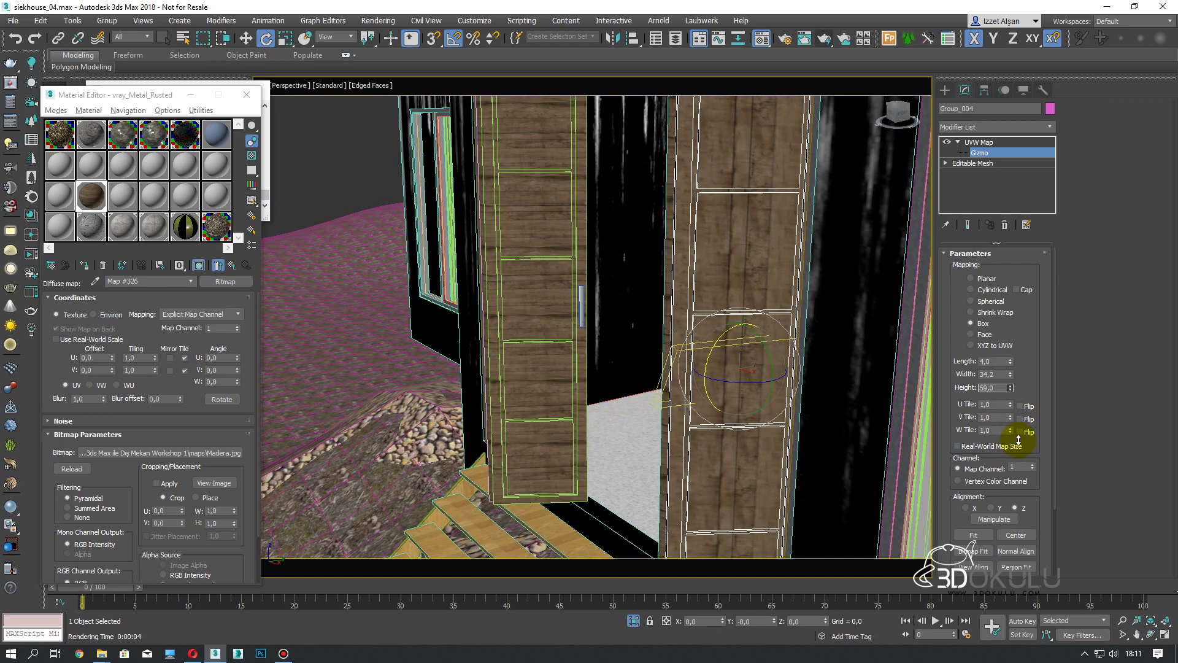
{"action": "middle_click_drag", "start_coordinate": [729, 369], "coordinate": [847, 376], "text": "alt"}
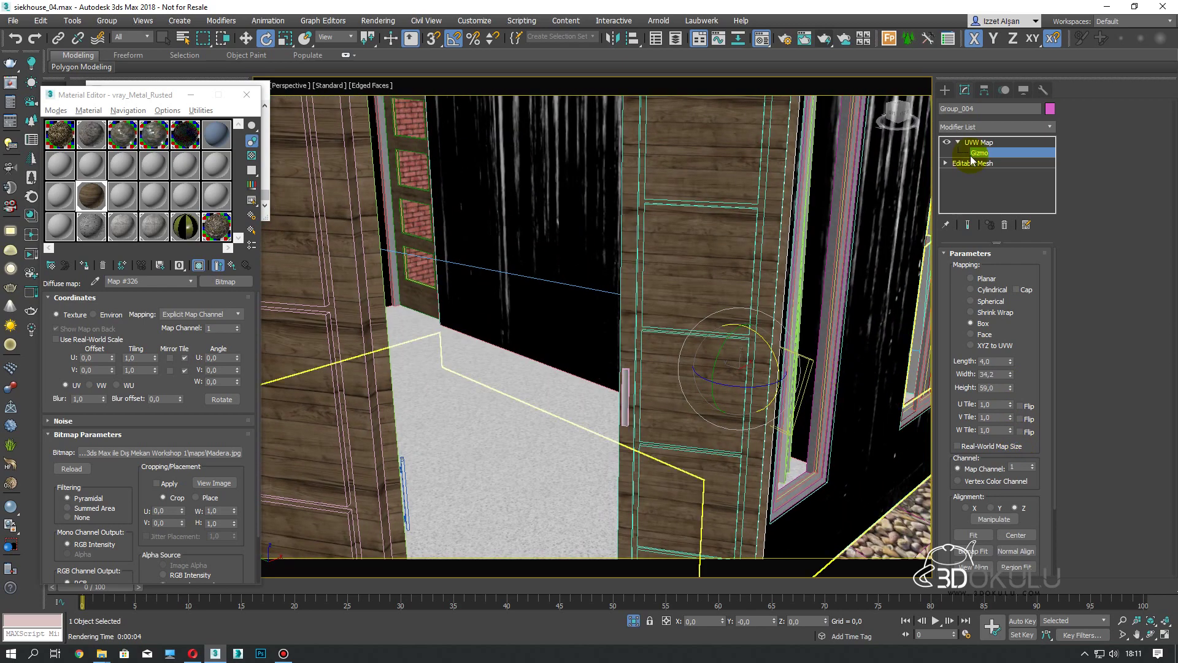
{"action": "left_click", "coordinate": [945, 90]}
{"action": "mouse_move", "coordinate": [841, 224]}
{"action": "middle_mouse_down", "text": "alt"}
{"action": "mouse_move", "coordinate": [750, 250]}
{"action": "mouse_move", "coordinate": [798, 233]}
{"action": "middle_mouse_up", "text": "alt"}
{"action": "left_click", "coordinate": [965, 92]}
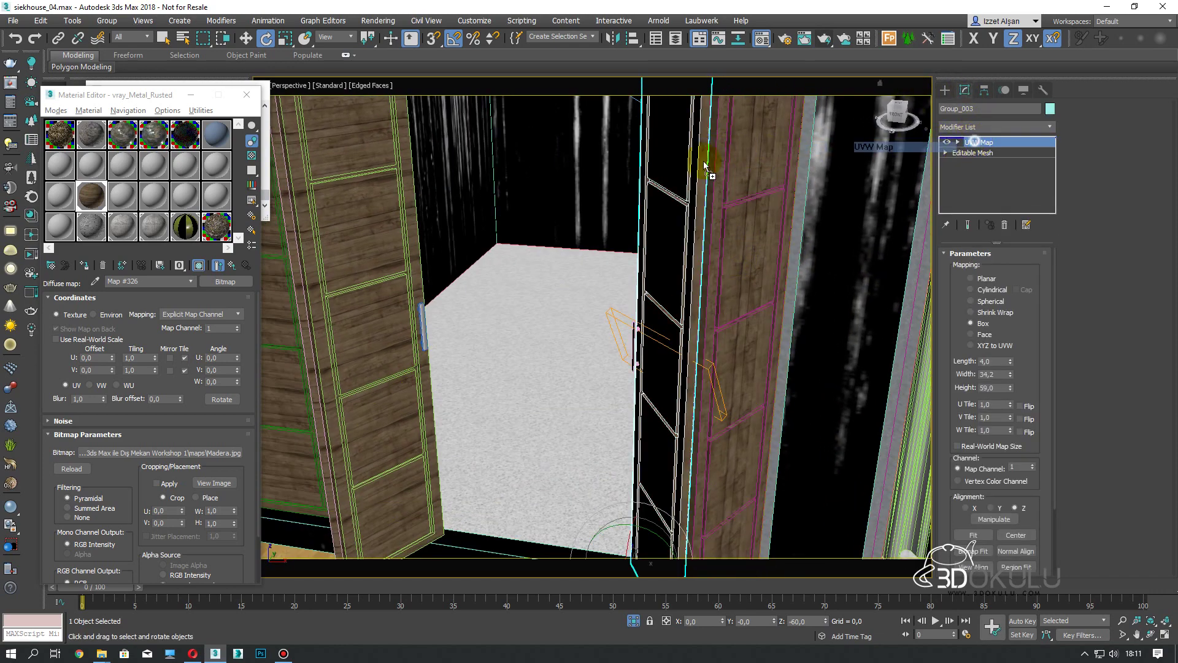
Move the left door group's UVW mapping gizmo to align the grain
{"action": "left_click", "coordinate": [428, 192]}
{"action": "middle_click_drag", "start_coordinate": [428, 192], "coordinate": [710, 202]}
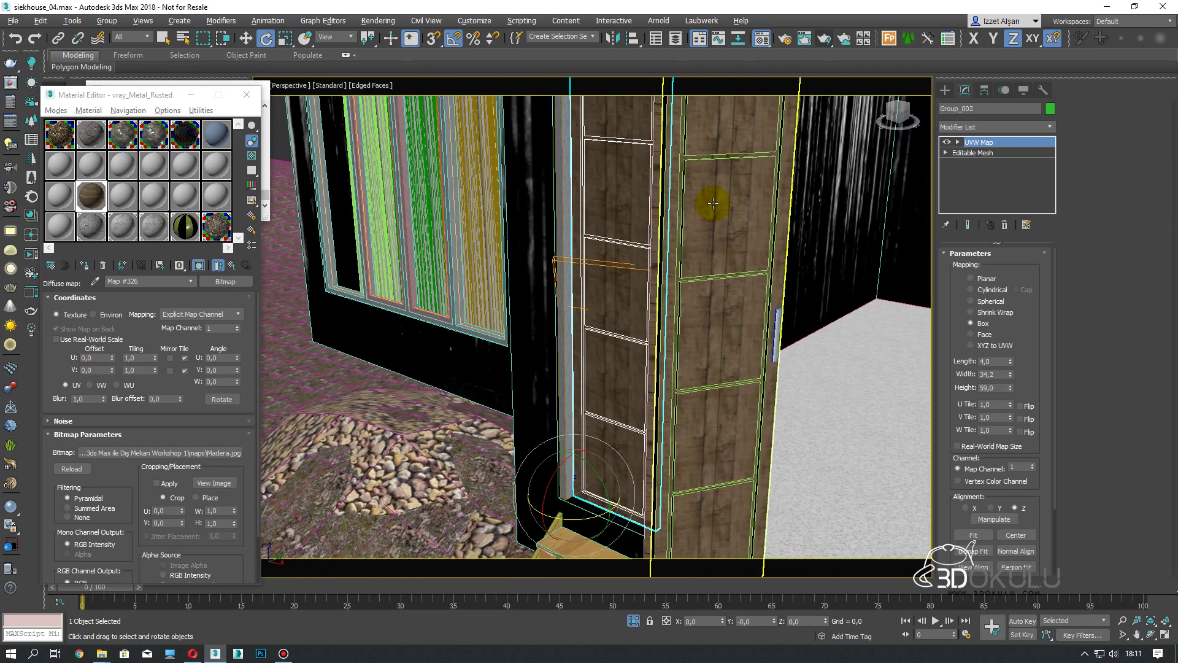
{"action": "left_click", "coordinate": [967, 143]}
{"action": "left_click", "coordinate": [976, 154]}
{"action": "key", "text": "w"}
{"action": "left_click", "coordinate": [749, 332]}
{"action": "mouse_move", "coordinate": [740, 332]}
{"action": "left_mouse_down"}
{"action": "mouse_move", "coordinate": [688, 345]}
{"action": "mouse_move", "coordinate": [737, 345]}
{"action": "left_mouse_up"}
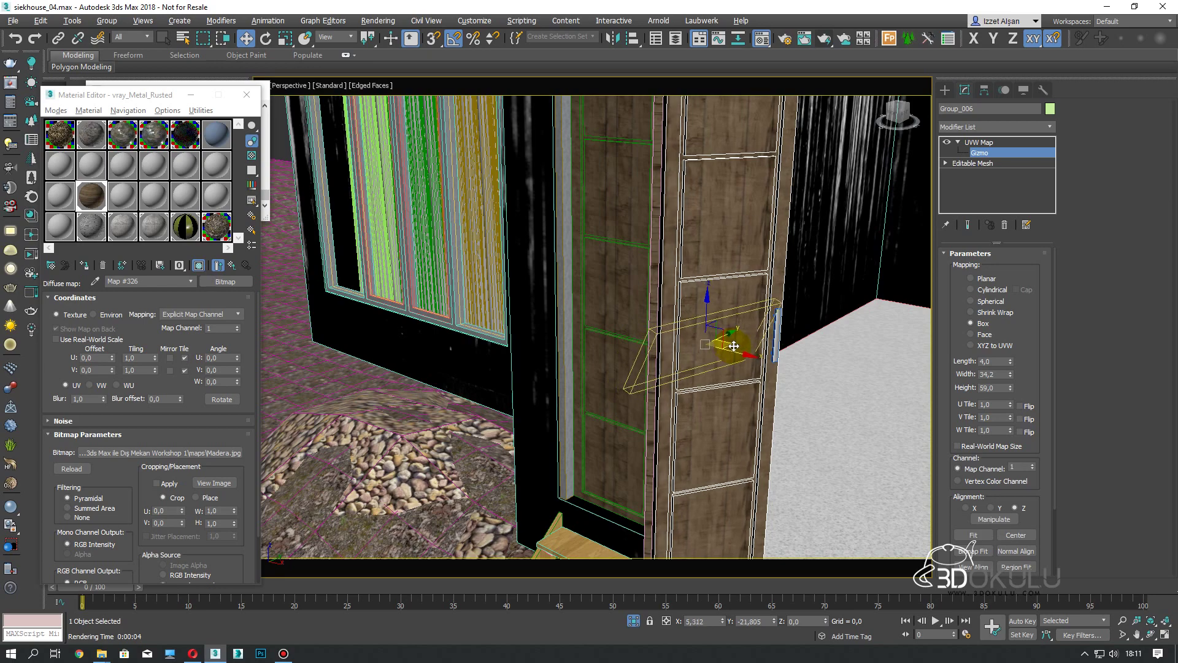
{"action": "middle_click_drag", "start_coordinate": [635, 306], "coordinate": [693, 295], "text": "alt"}
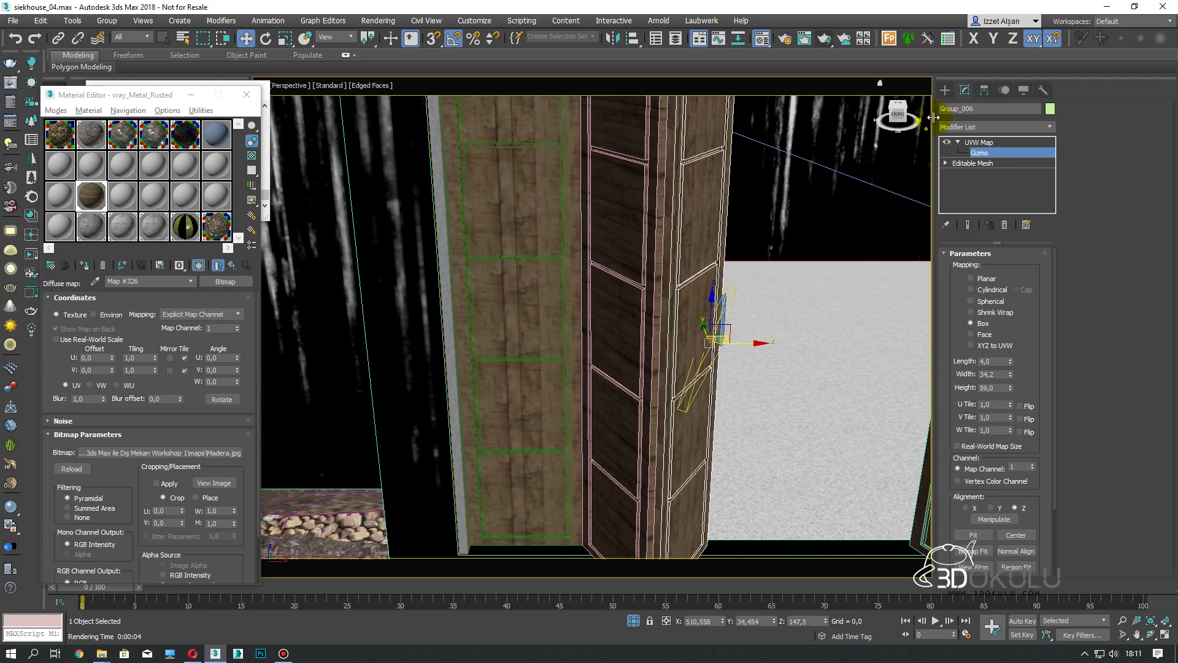
Switch the viewport to look through Camera001
{"action": "left_click", "coordinate": [945, 89]}
{"action": "scroll", "coordinate": [737, 325], "scroll_direction": "down", "scroll_amount": 3}
{"action": "scroll", "coordinate": [644, 276], "scroll_direction": "down", "scroll_amount": 3}
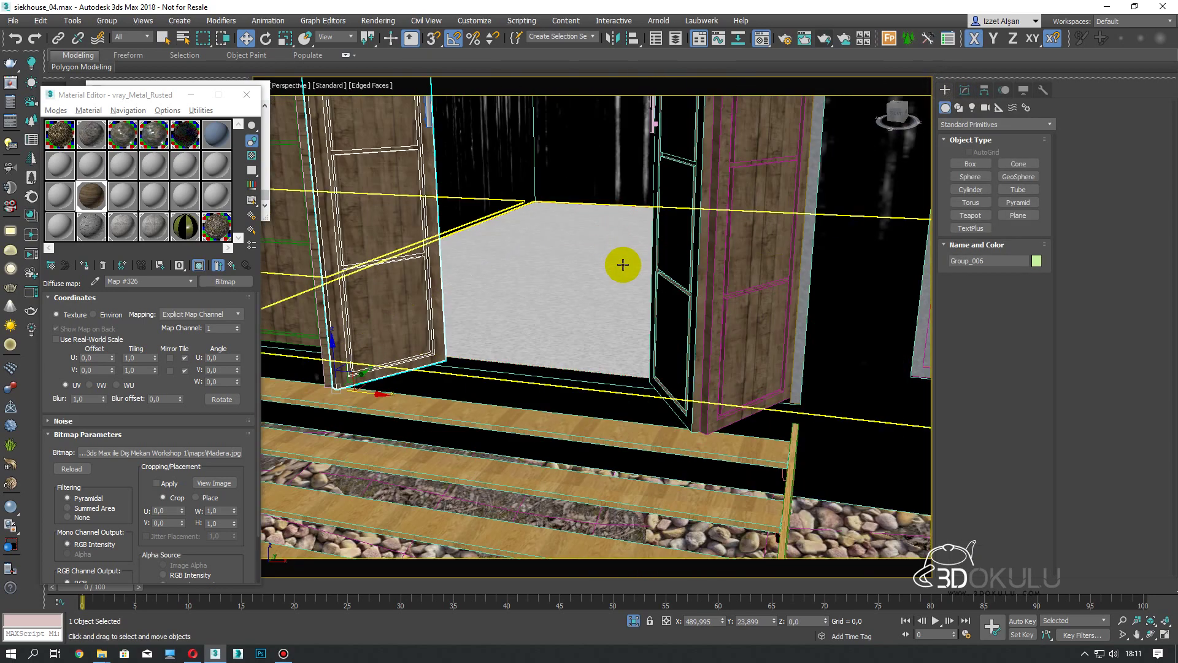
{"action": "scroll", "coordinate": [608, 294], "scroll_direction": "down", "scroll_amount": 3}
{"action": "scroll", "coordinate": [593, 350], "scroll_direction": "down", "scroll_amount": 2}
{"action": "scroll", "coordinate": [591, 363], "scroll_direction": "up", "scroll_amount": 3}
{"action": "scroll", "coordinate": [649, 350], "scroll_direction": "down", "scroll_amount": 3}
{"action": "left_click", "coordinate": [650, 343]}
{"action": "key", "text": "c"}
{"action": "double_click", "coordinate": [565, 239]}
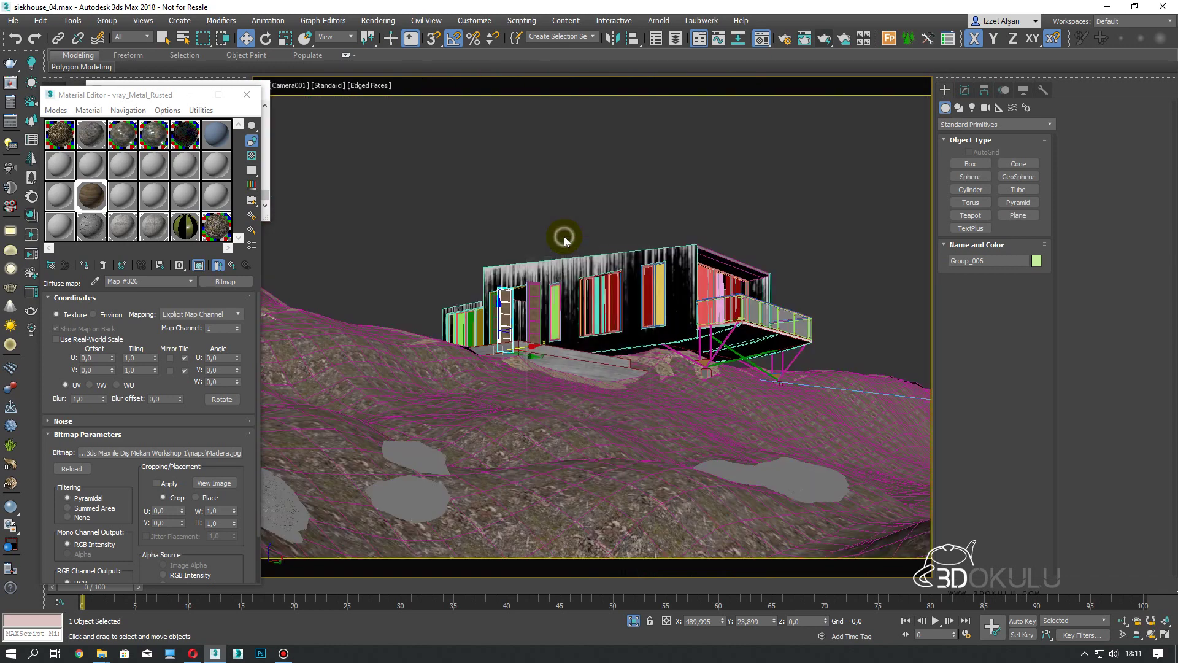
{"action": "left_click", "coordinate": [792, 122]}
{"action": "left_click", "coordinate": [823, 33]}
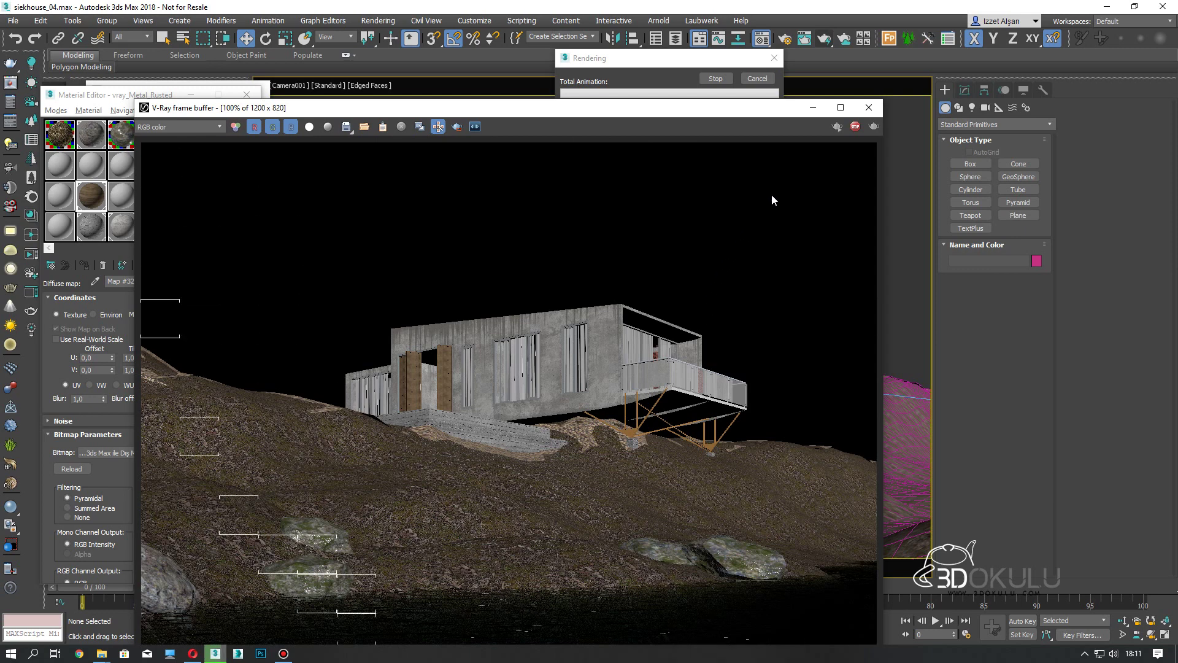
{"action": "left_click", "coordinate": [874, 113]}
{"action": "left_click", "coordinate": [870, 109]}
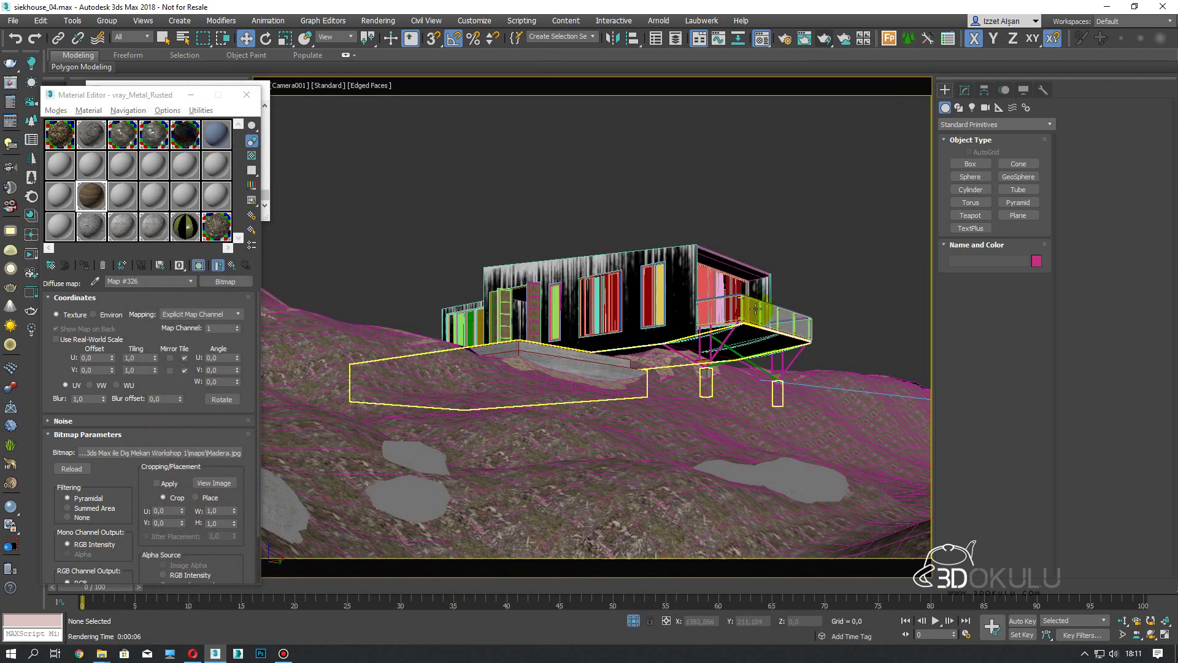